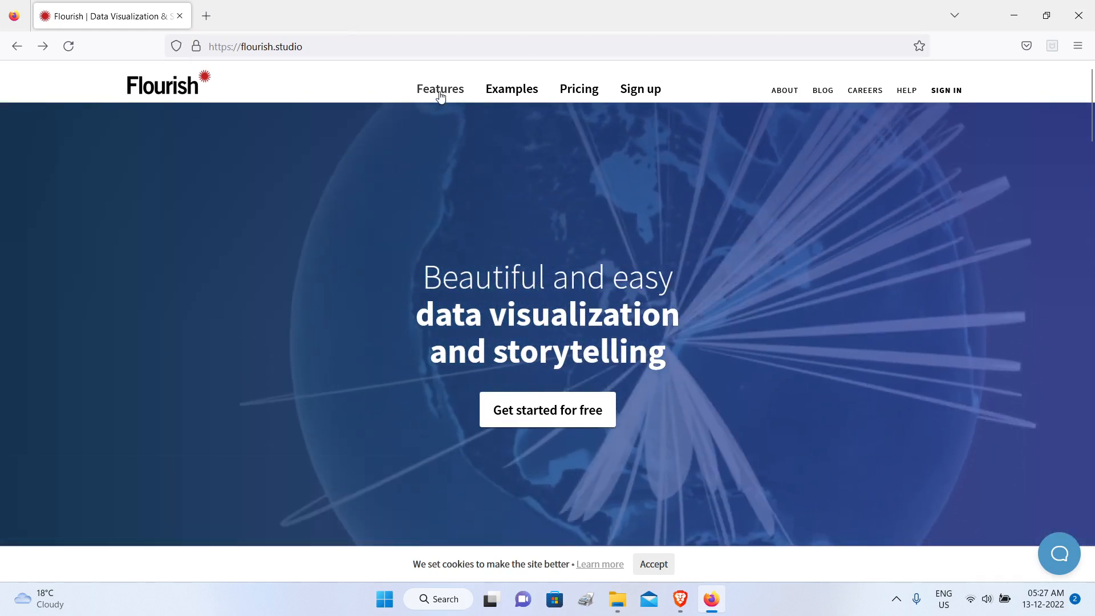
Step: Open the Flourish website's Features page and look over the feature overview
click(440, 92)
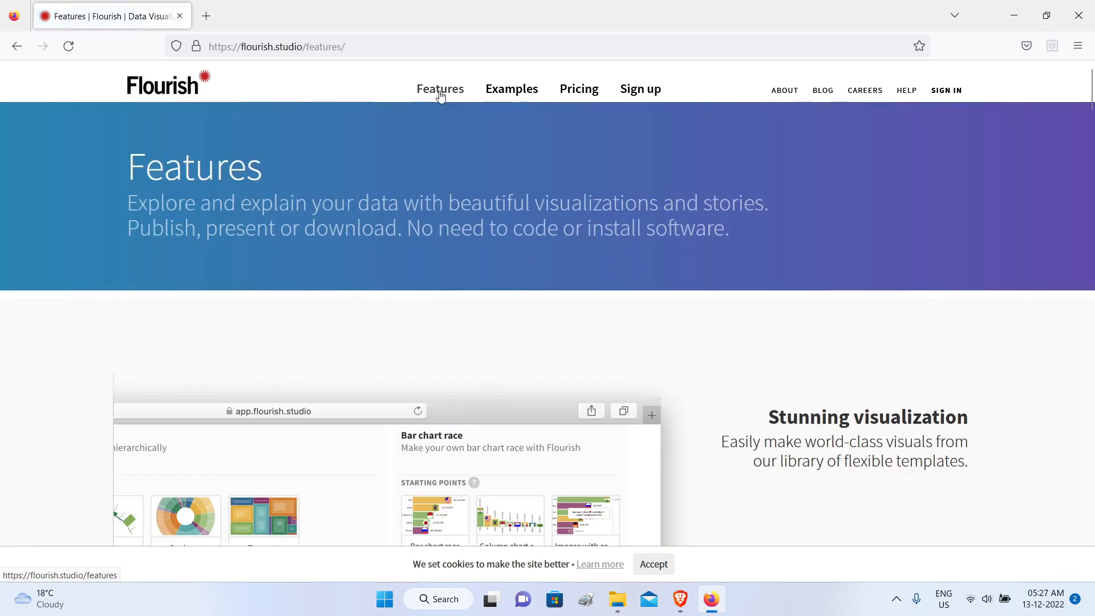
scroll(531, 227, down, 10)
scroll(538, 244, up, 10)
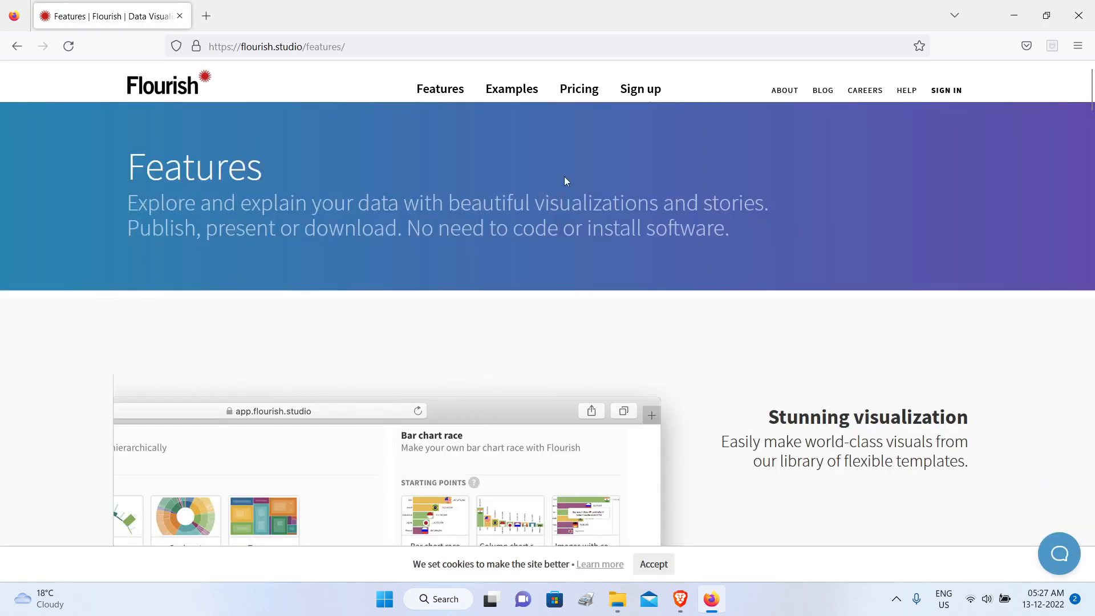
Step: Open the Examples page and look through the bar chart race and the section with more examples and templates
click(498, 91)
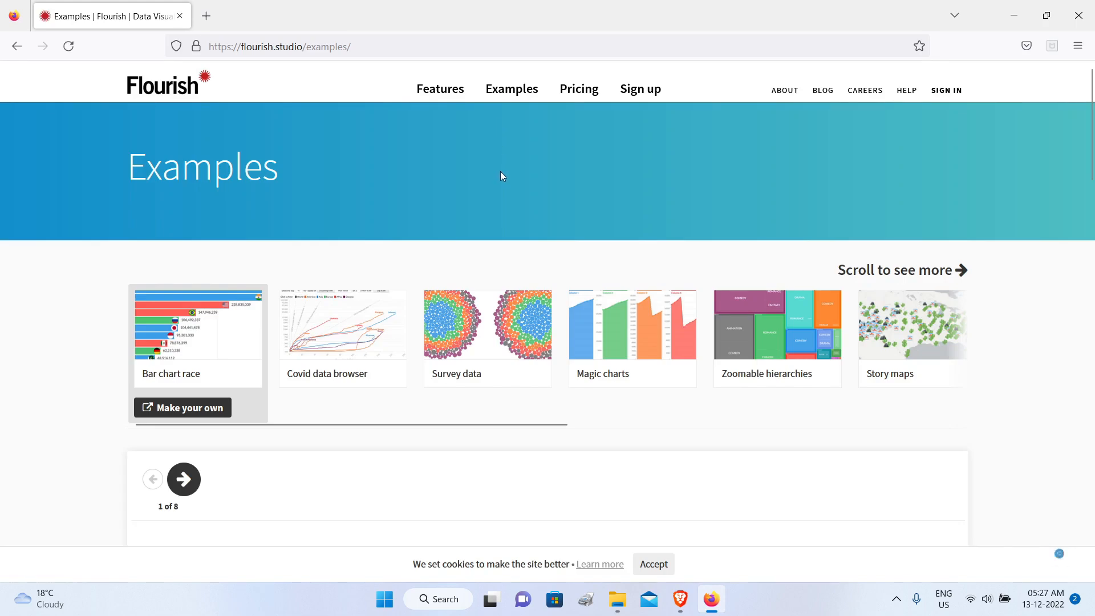
scroll(524, 211, down, 10)
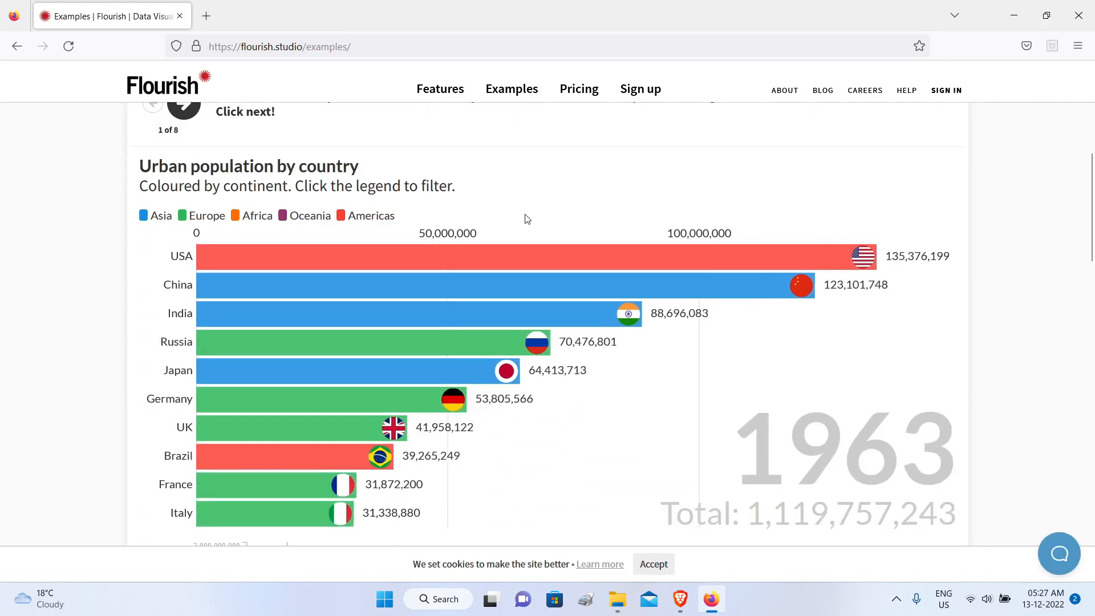
scroll(528, 220, down, 6)
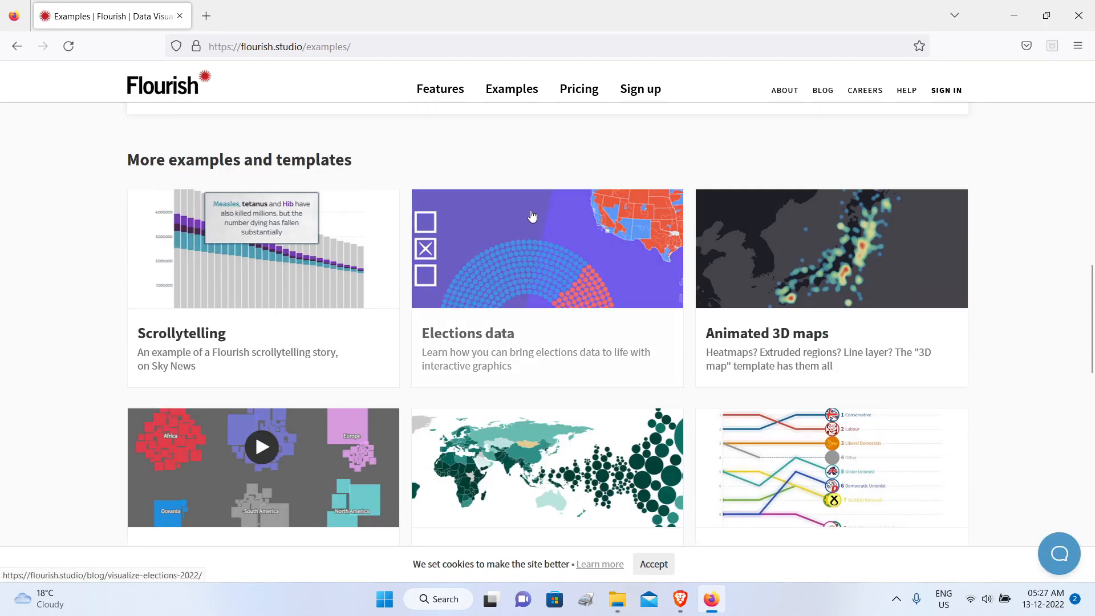
scroll(532, 216, down, 4)
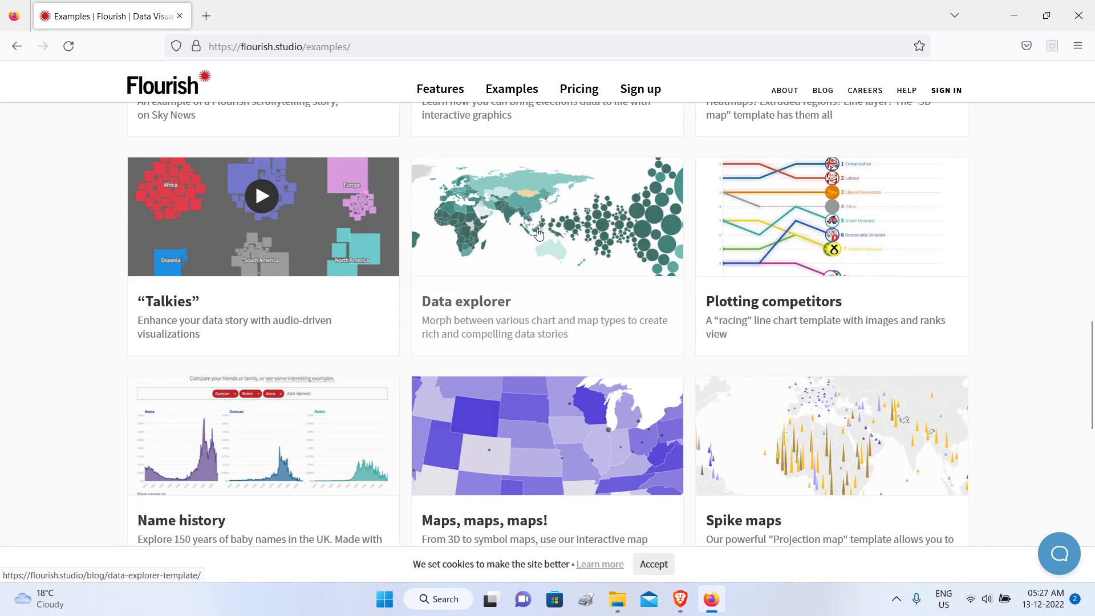
scroll(539, 232, up, 20)
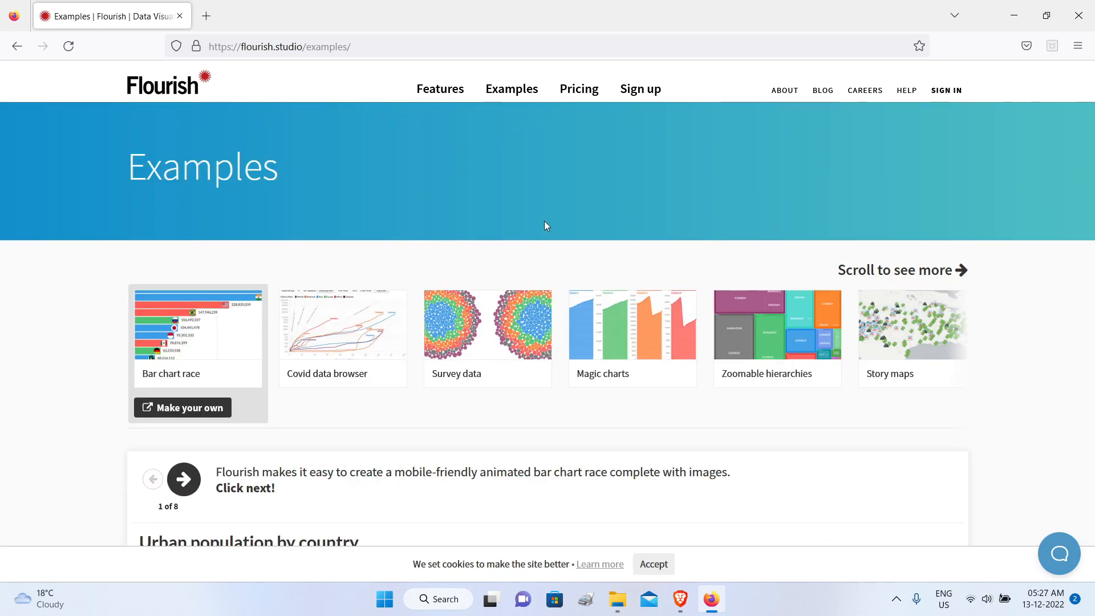
Step: Browse the latest posts on the Flourish blog and return to the Examples page
click(827, 96)
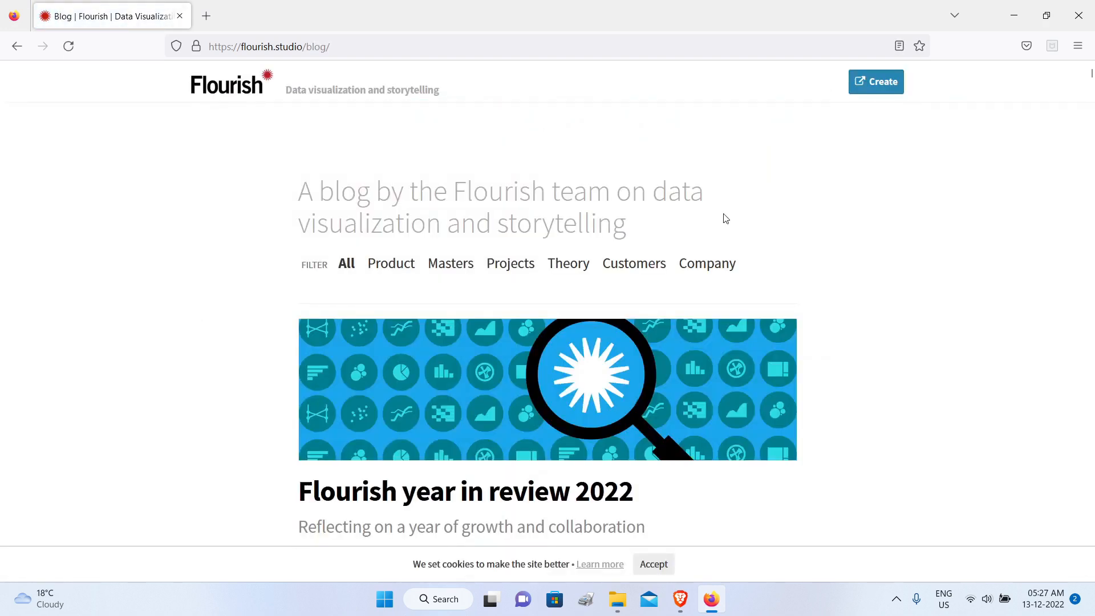
scroll(725, 219, down, 5)
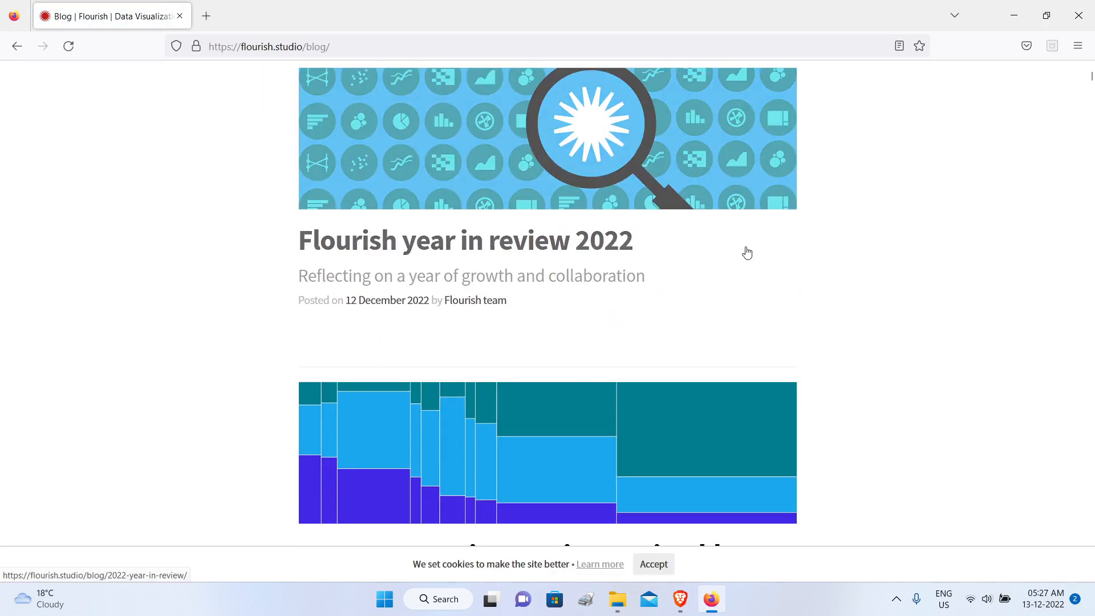
scroll(747, 253, down, 10)
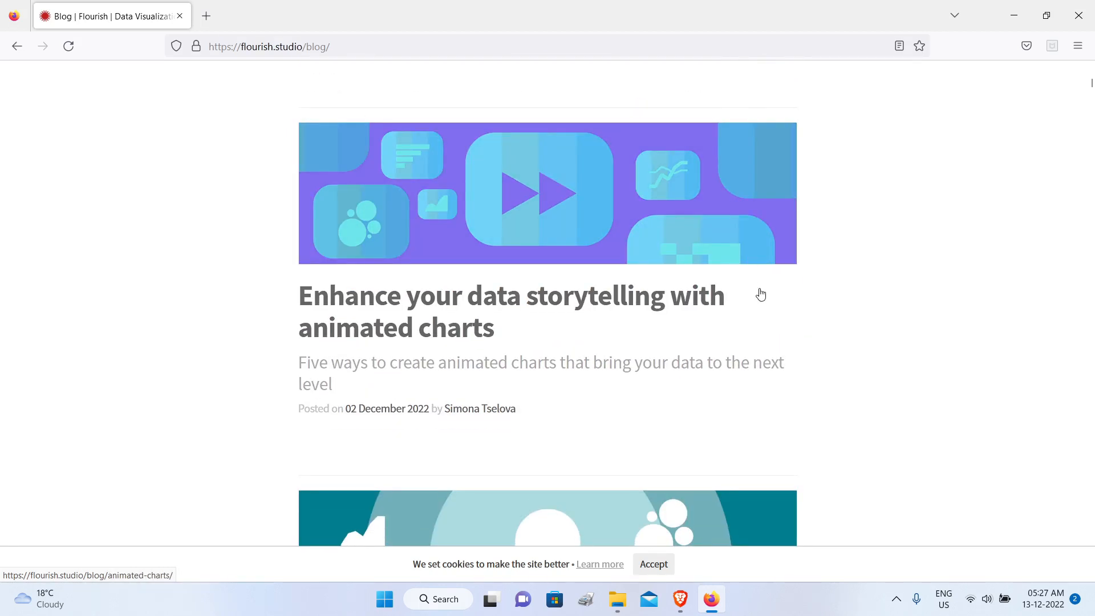
scroll(779, 332, up, 15)
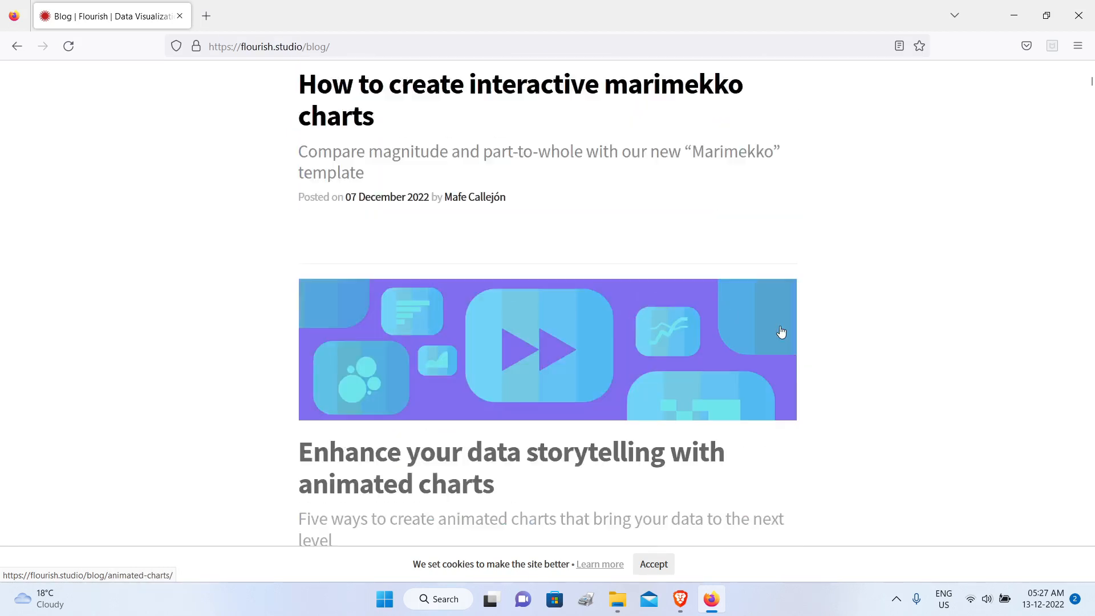
key(alt+Left)
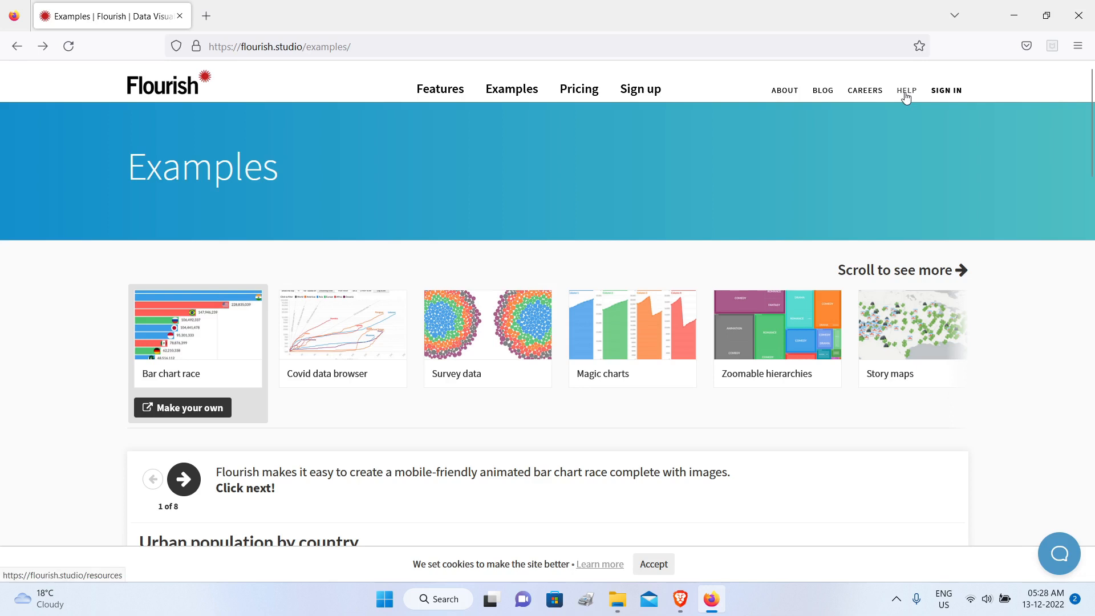
Step: Open the help docs from the Help and resources page, browse their Flourish and Templates article categories, and close the docs
click(907, 93)
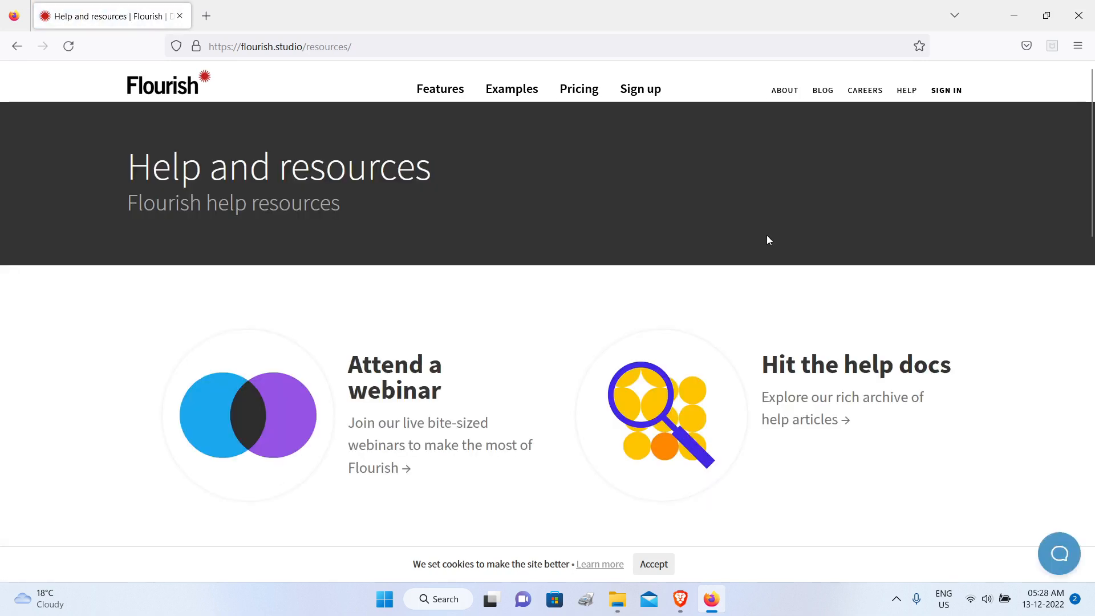
scroll(766, 235, down, 2)
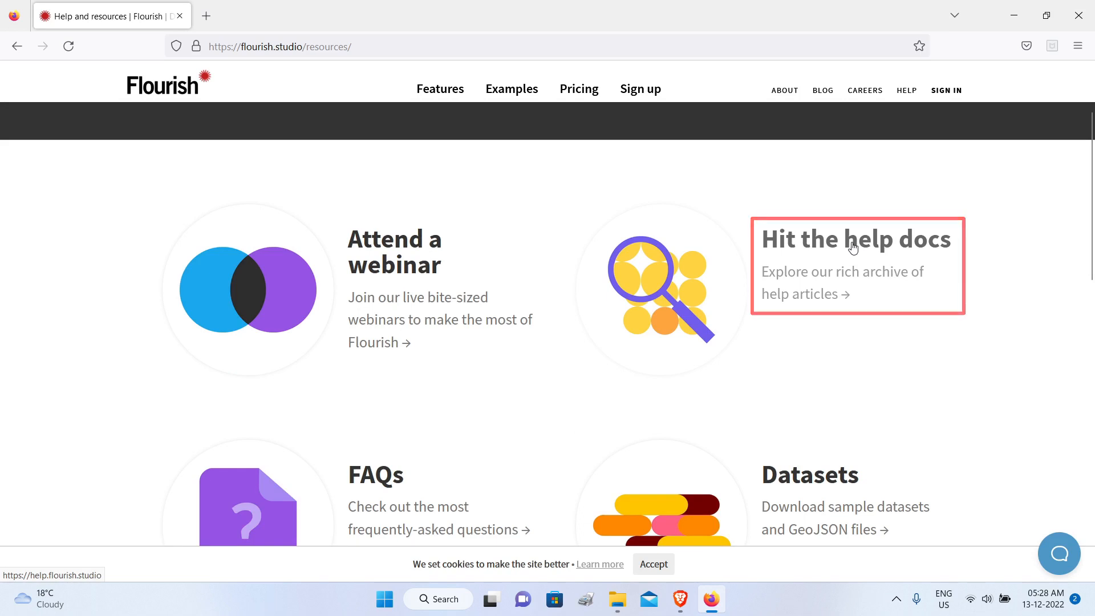
click(852, 246)
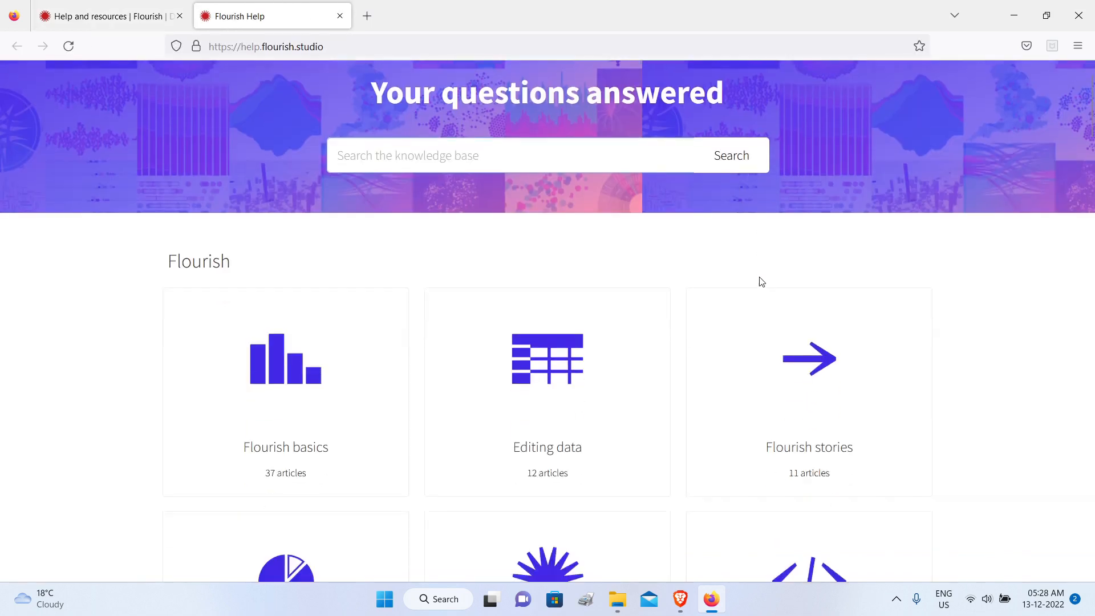
scroll(758, 281, down, 1)
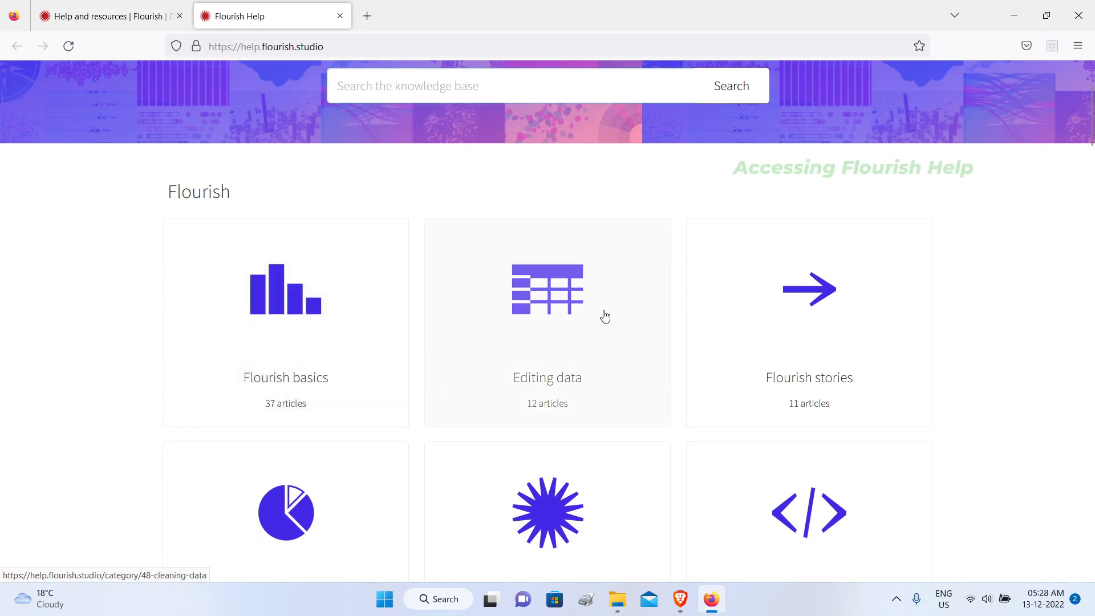
scroll(603, 315, down, 10)
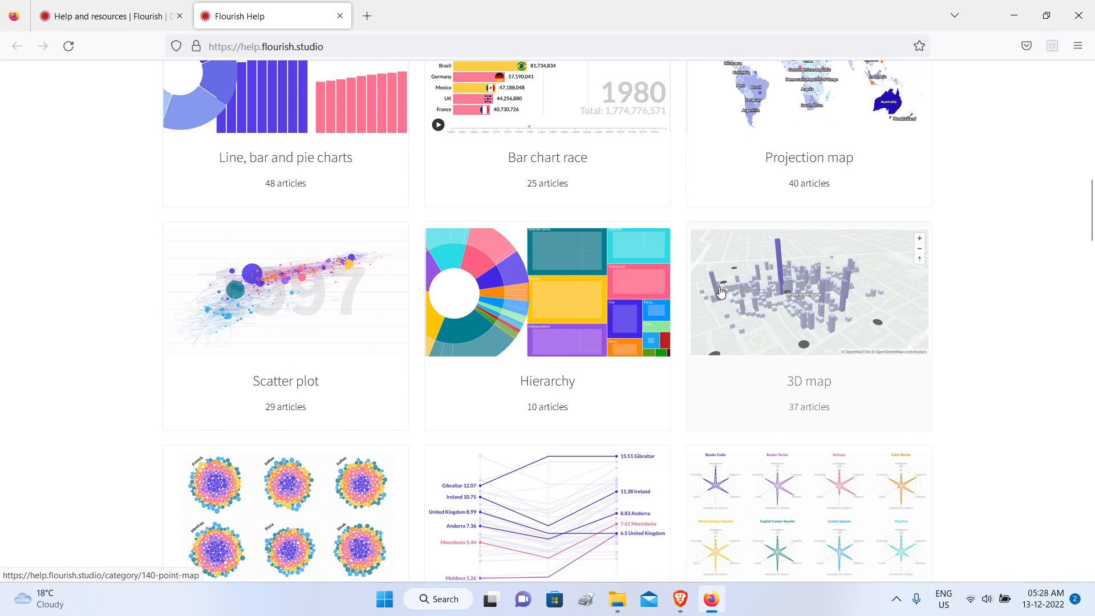
scroll(721, 292, down, 8)
scroll(729, 285, up, 15)
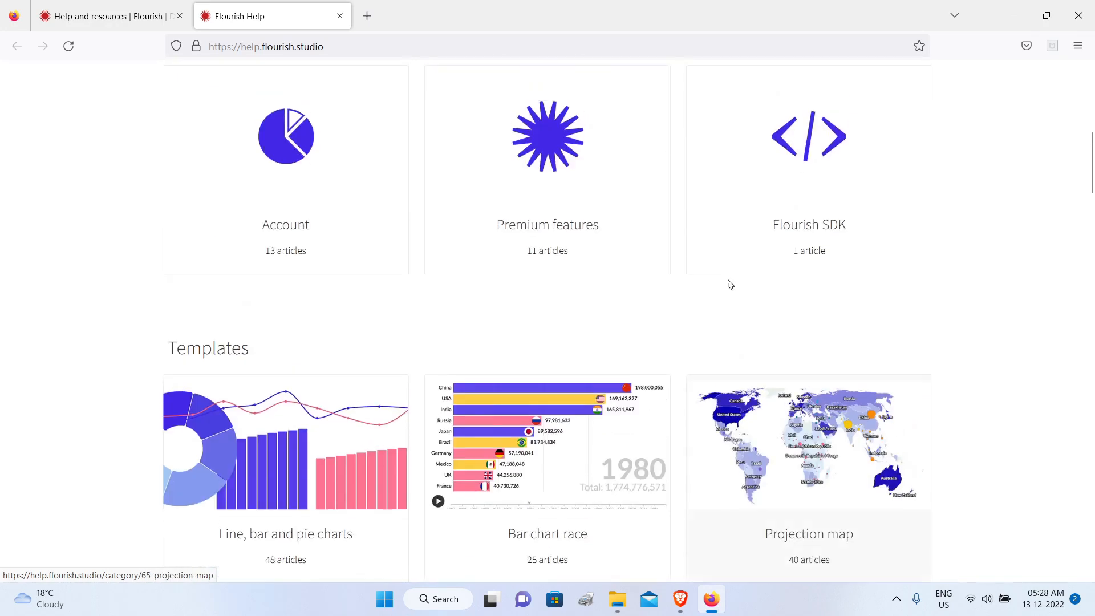
scroll(729, 286, up, 10)
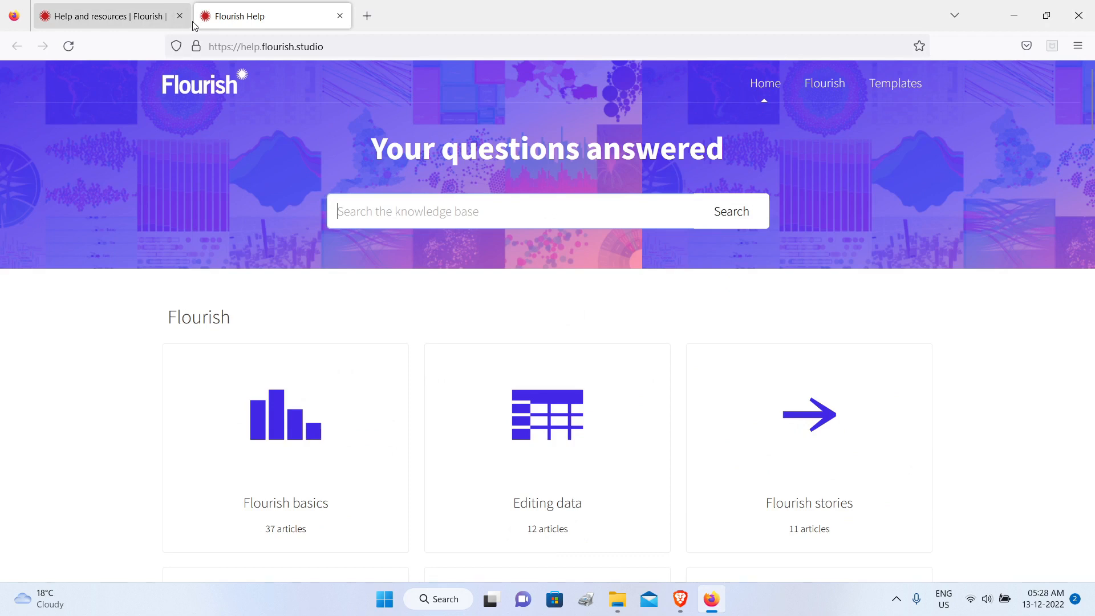
click(339, 16)
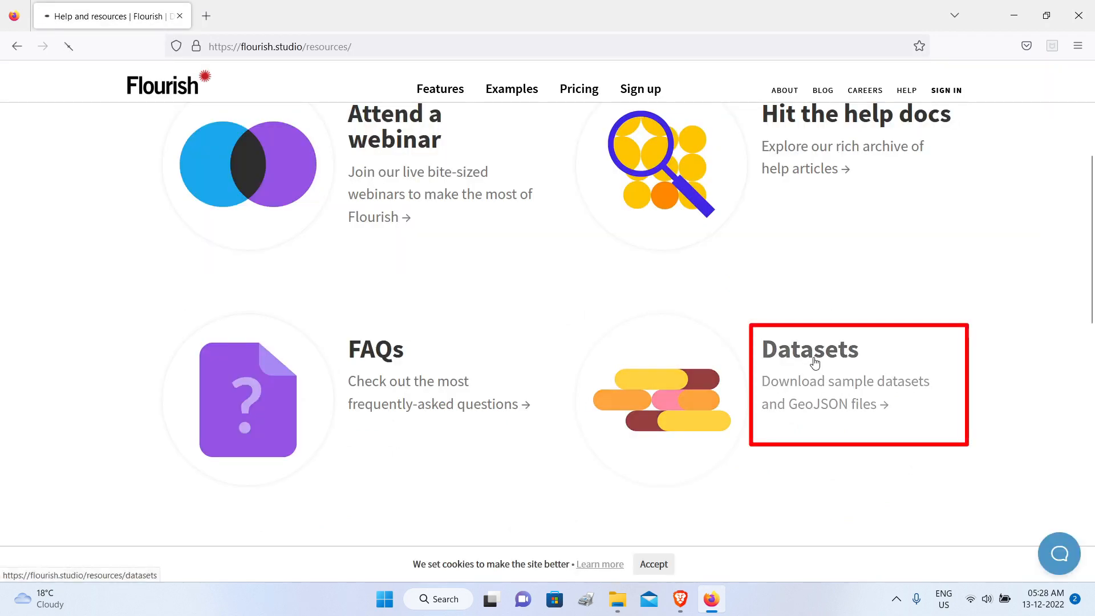
Step: Open the Datasets resource page, review its sample data, GeoJSON map and list of data websites, and go back to the home page
click(817, 363)
scroll(570, 337, down, 2)
scroll(556, 341, down, 1)
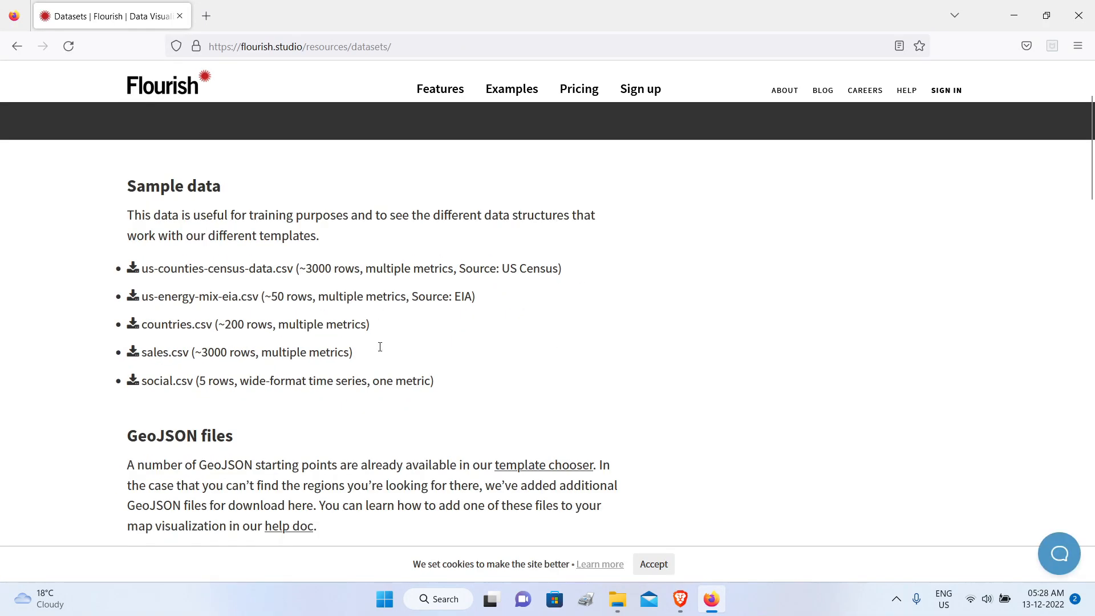
scroll(374, 394, down, 18)
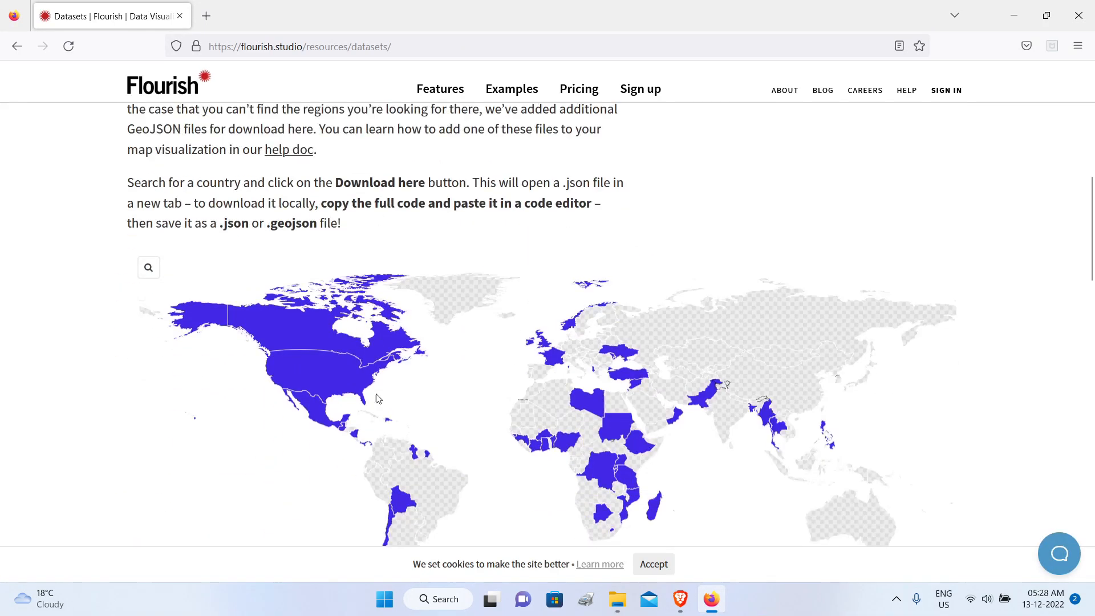
scroll(378, 395, down, 3)
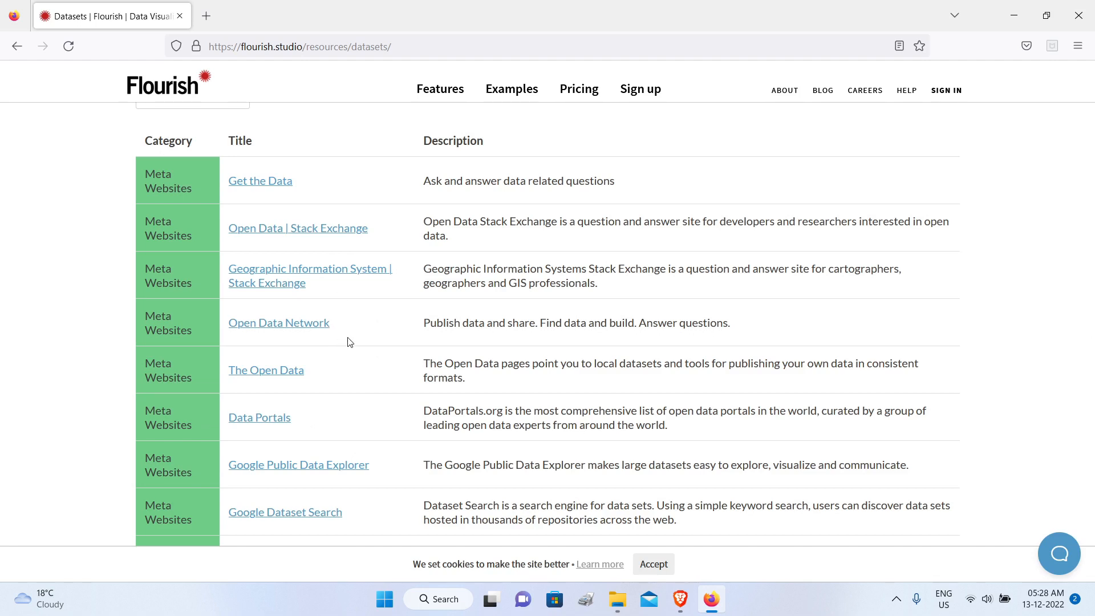
key(Home)
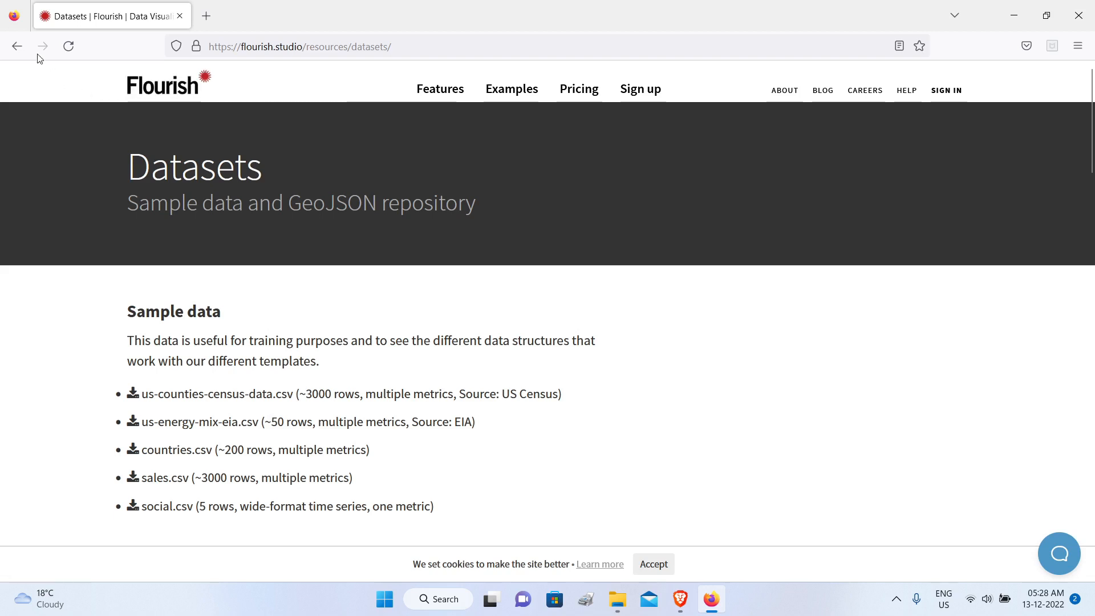
click(17, 46)
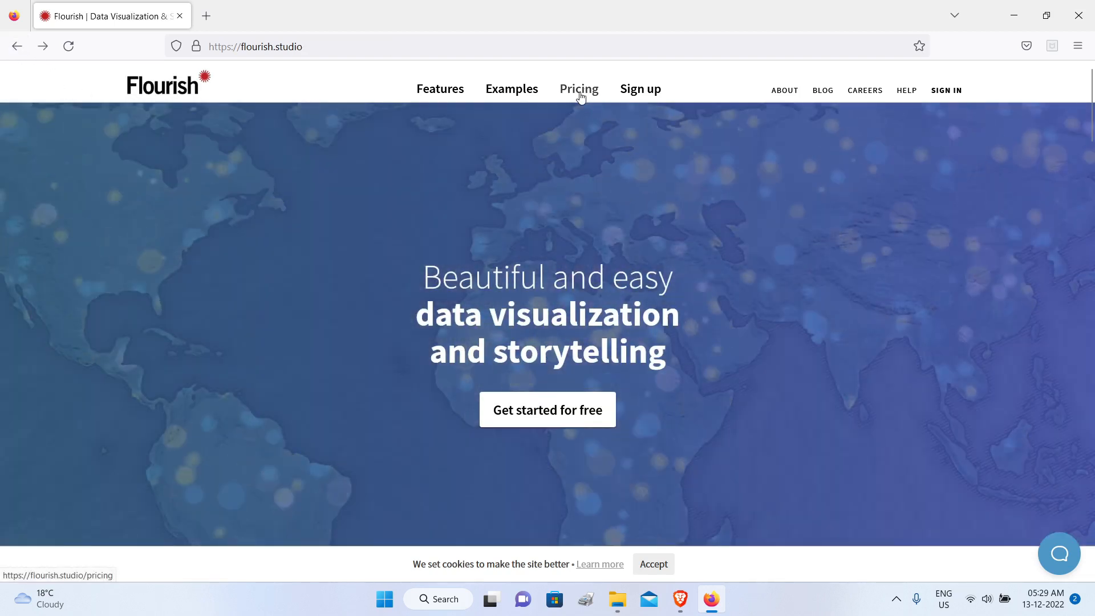
Step: Open the Pricing page and compare the features of the Free, Publisher and Enterprise plans
click(579, 91)
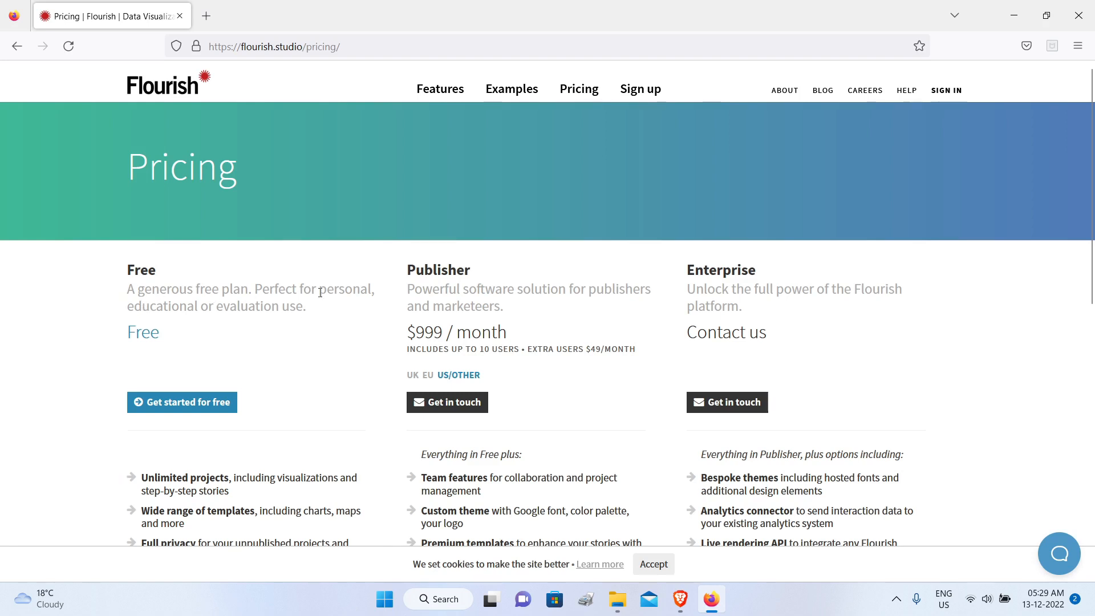
scroll(320, 289, down, 5)
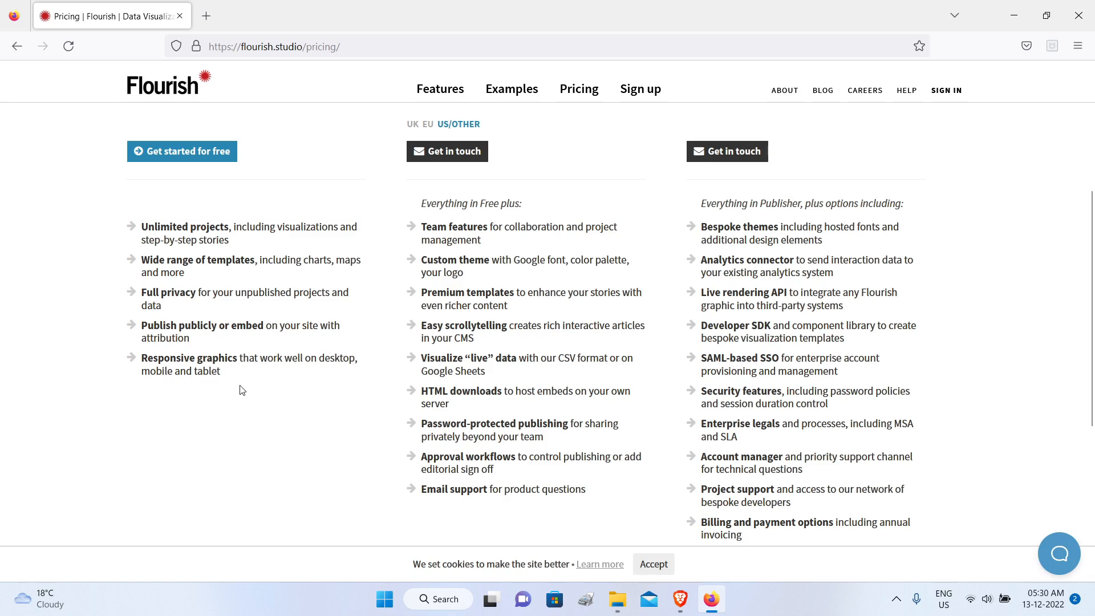
scroll(242, 390, up, 5)
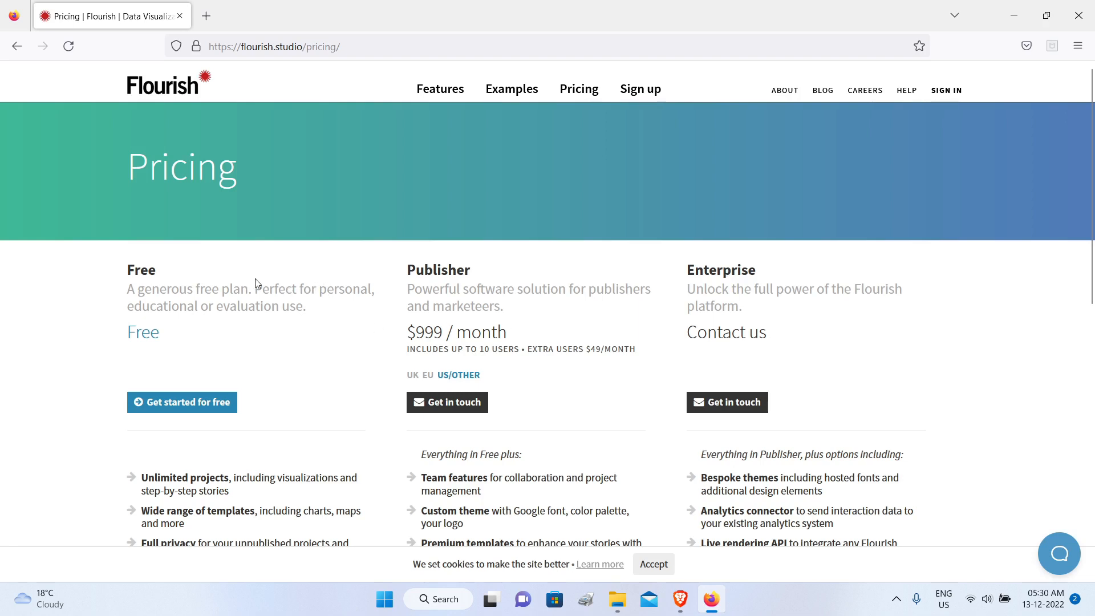
scroll(209, 334, down, 2)
scroll(213, 332, up, 2)
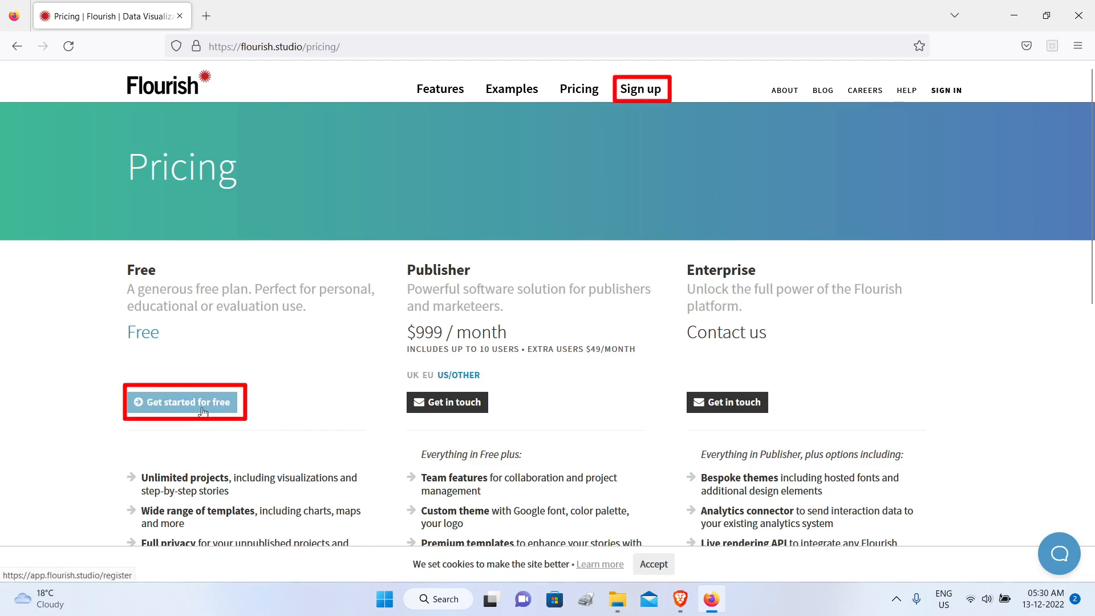
Step: Open the account registration form, go through its username, name and password fields, and leave it without signing up
click(643, 92)
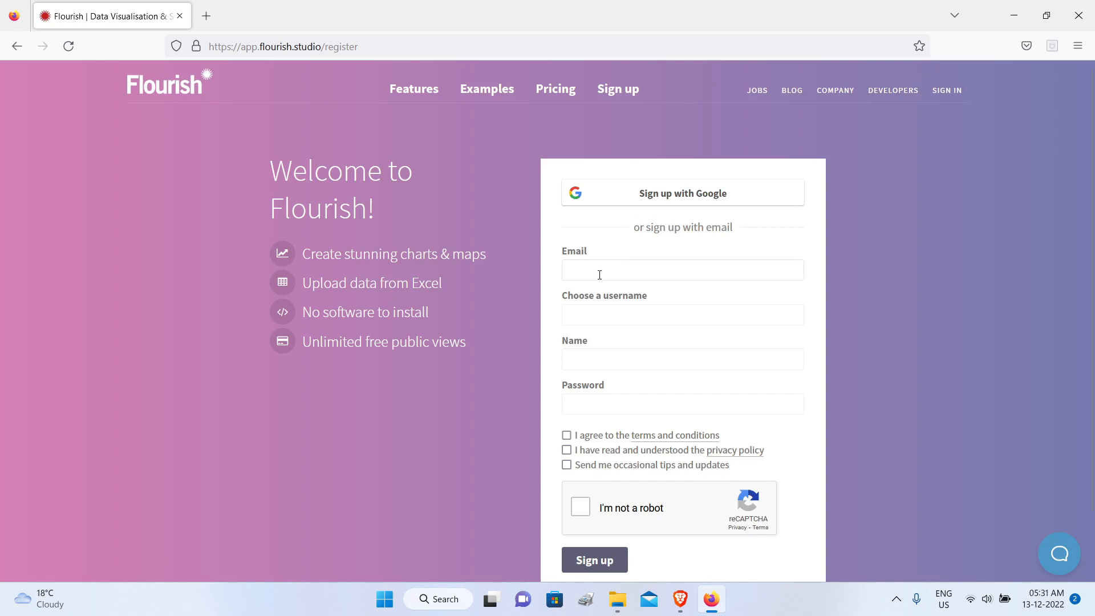
click(592, 314)
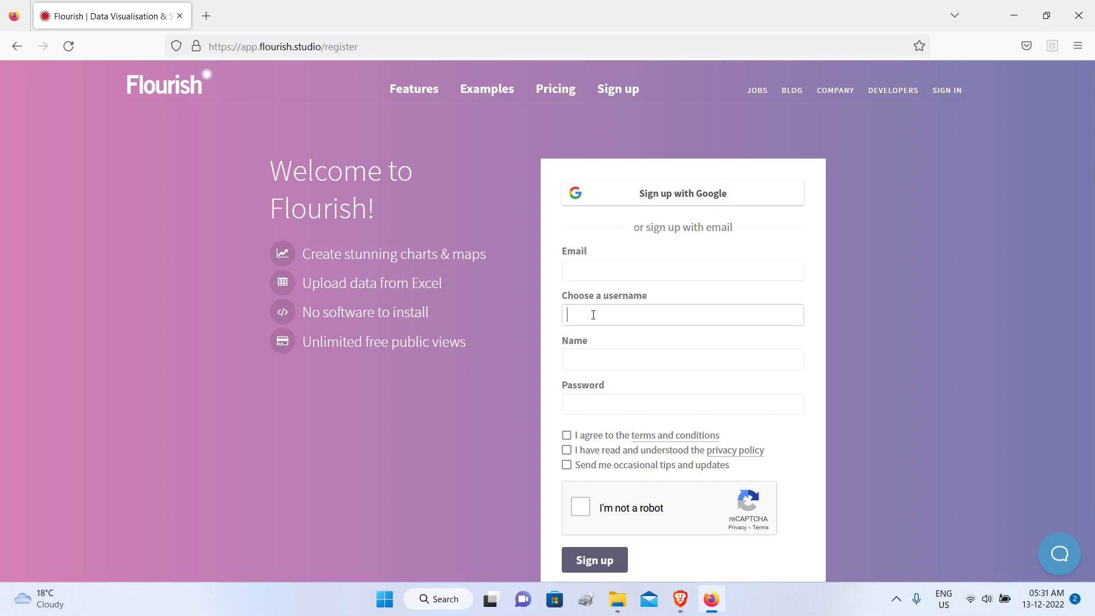
click(590, 362)
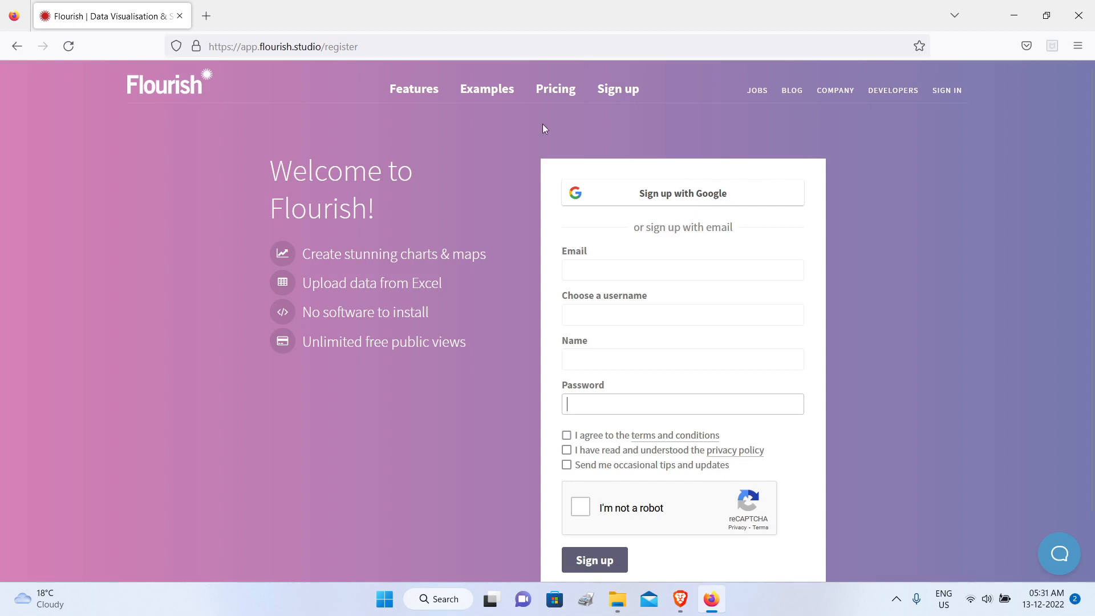
key(alt+Left)
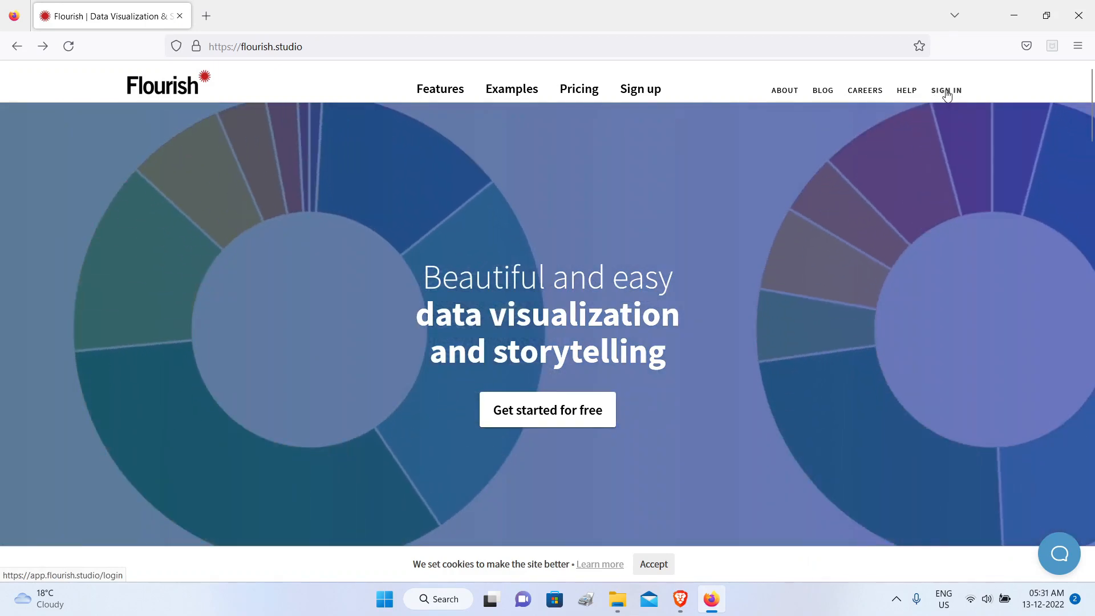
Step: Sign in to the Flourish account and search the help widget on the projects page for "flourish basics"
click(946, 91)
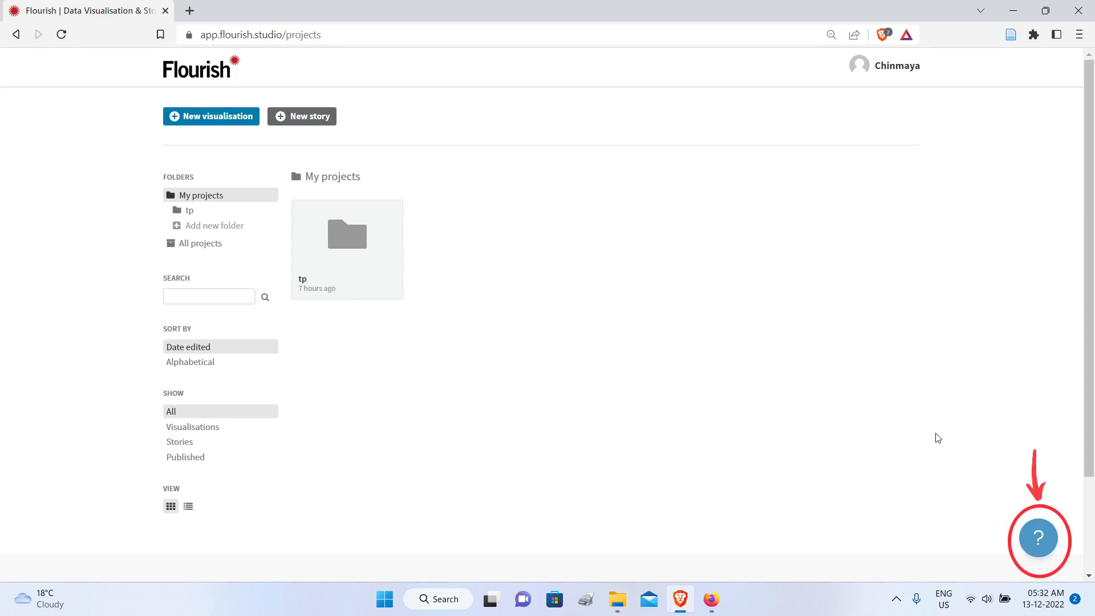
click(1040, 542)
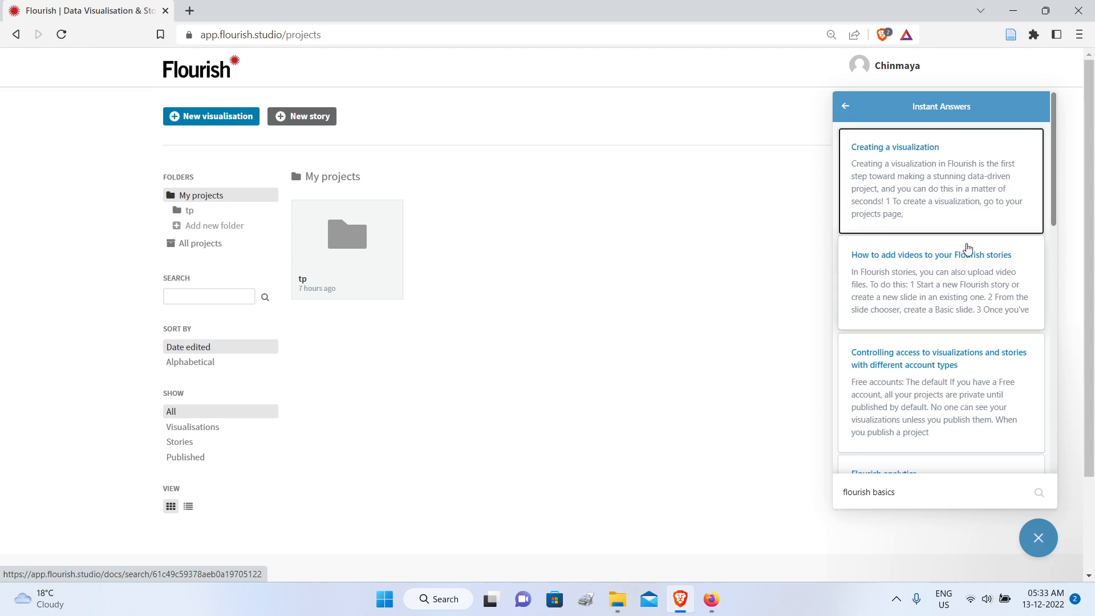
Step: Look through the help articles found for "flourish basics" and close the help widget
drag(1052, 207, 870, 185)
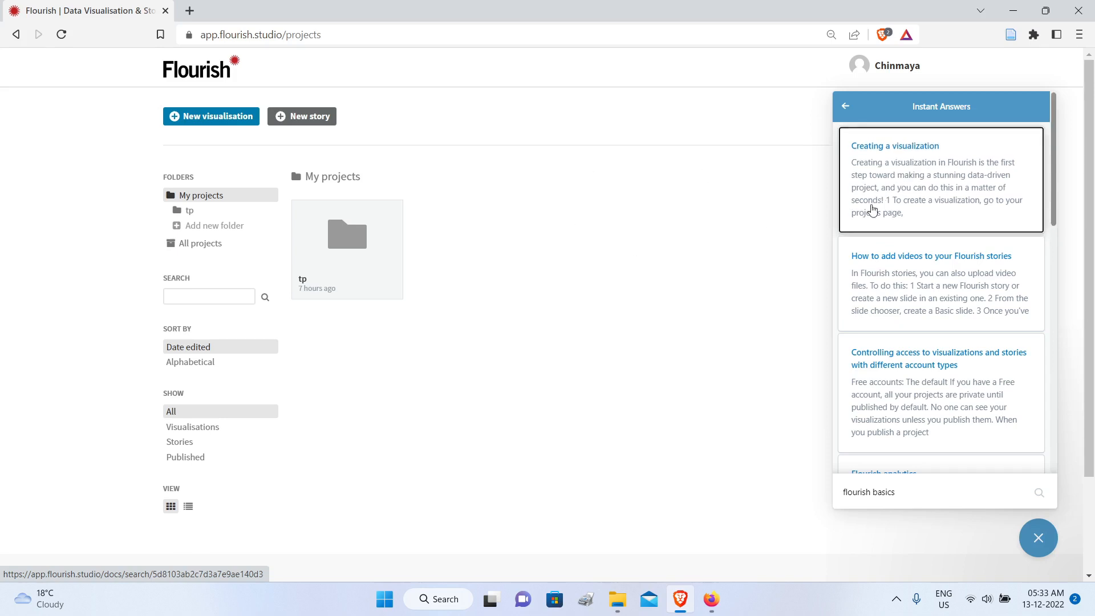
click(1039, 541)
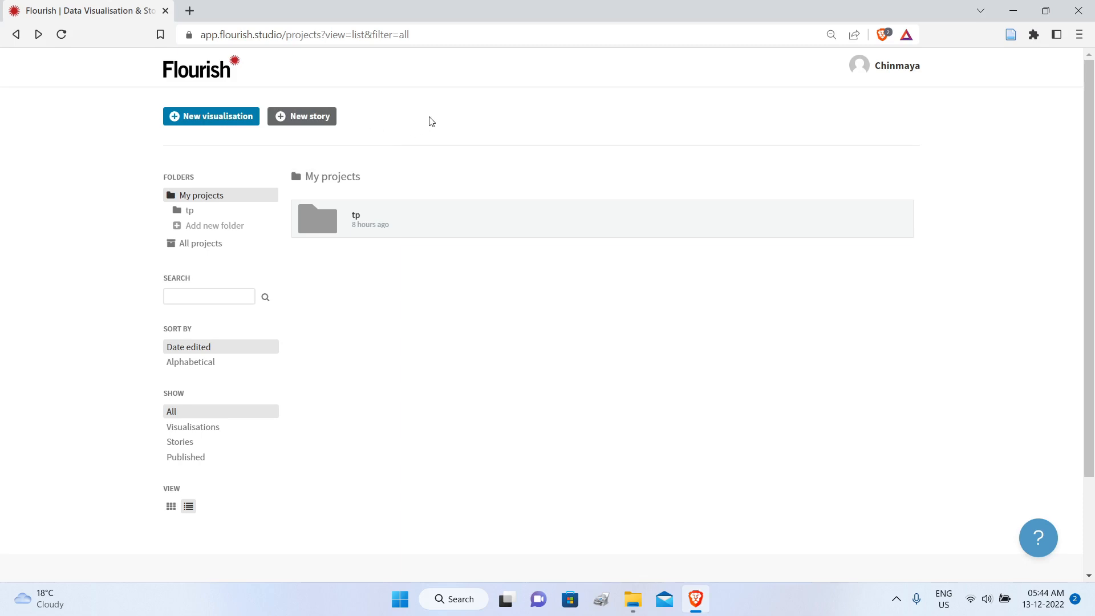
Step: Start a new visualisation and browse the featured templates, from line, bar and pie charts and maps down to the countdown, Gantt and quiz templates
click(220, 120)
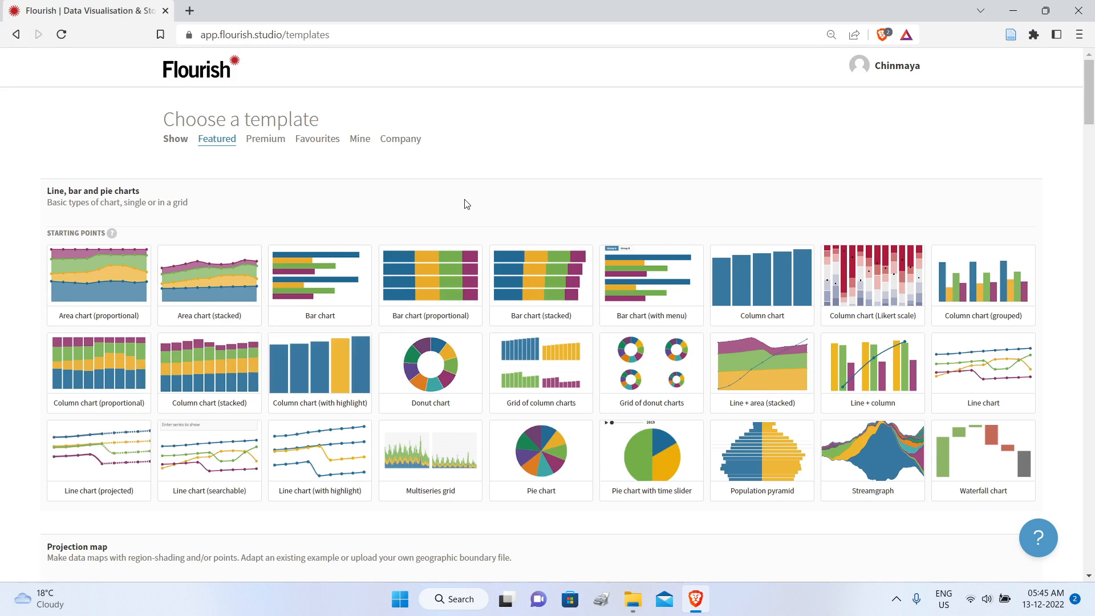
scroll(466, 204, down, 4)
scroll(422, 239, up, 4)
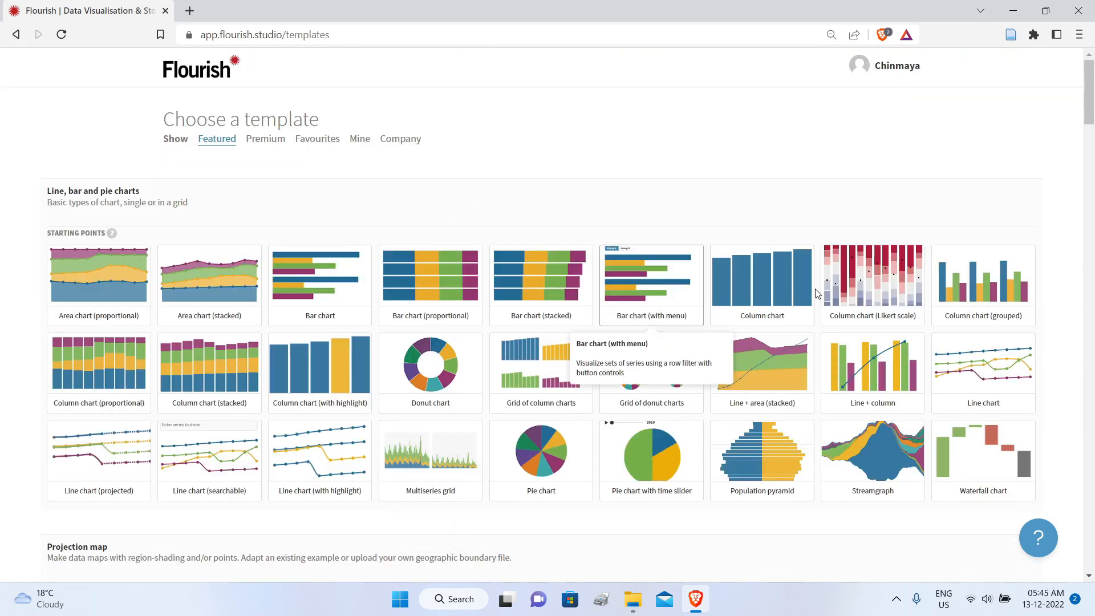
scroll(552, 219, down, 4)
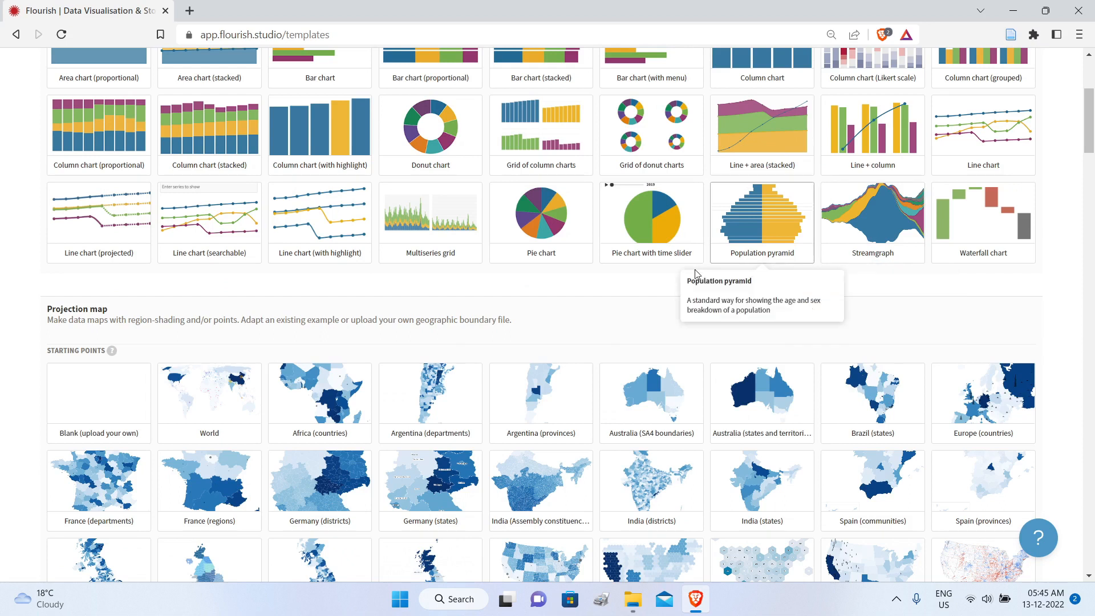
scroll(848, 304, down, 4)
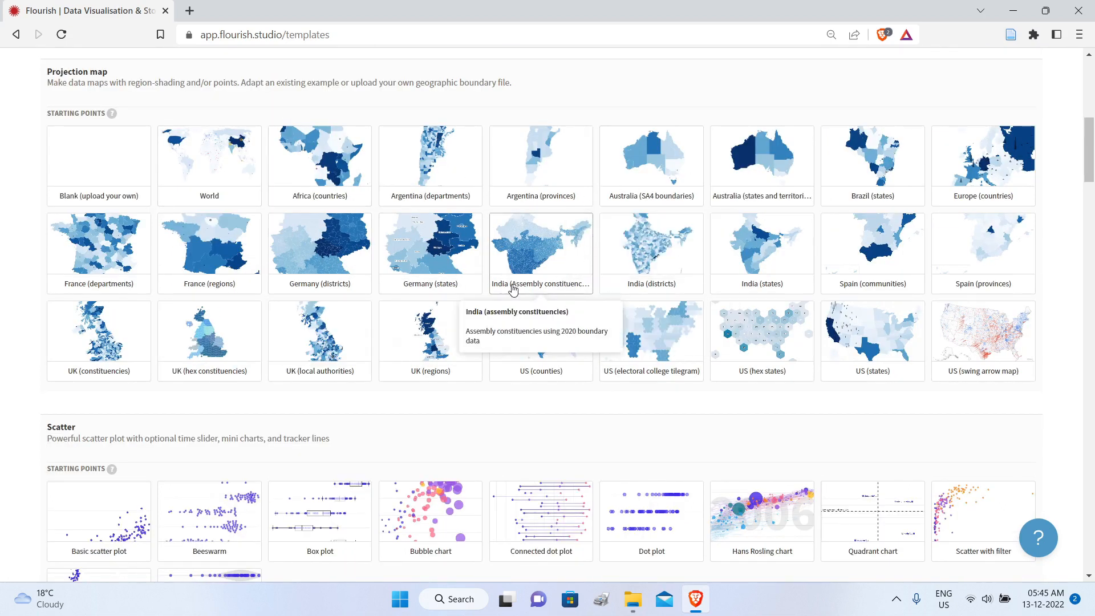
scroll(511, 291, down, 4)
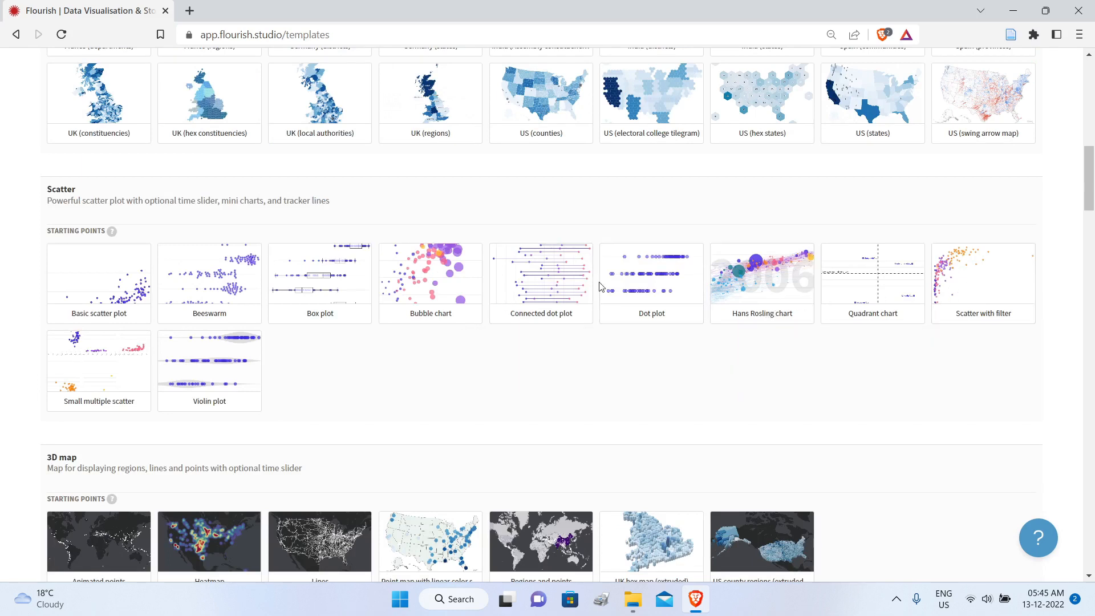
scroll(559, 291, down, 4)
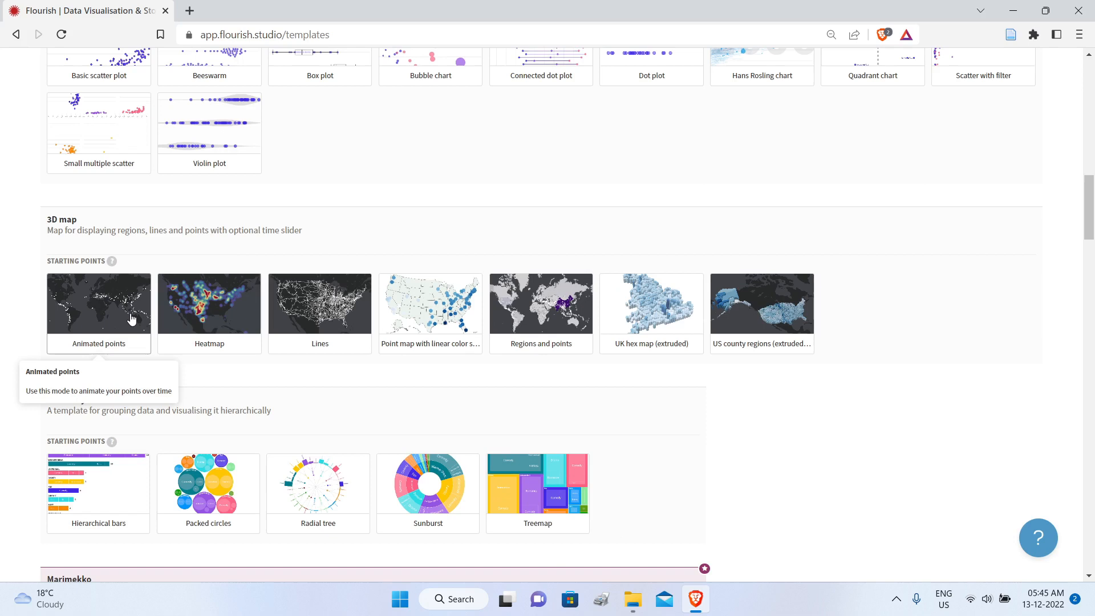
scroll(899, 363, down, 4)
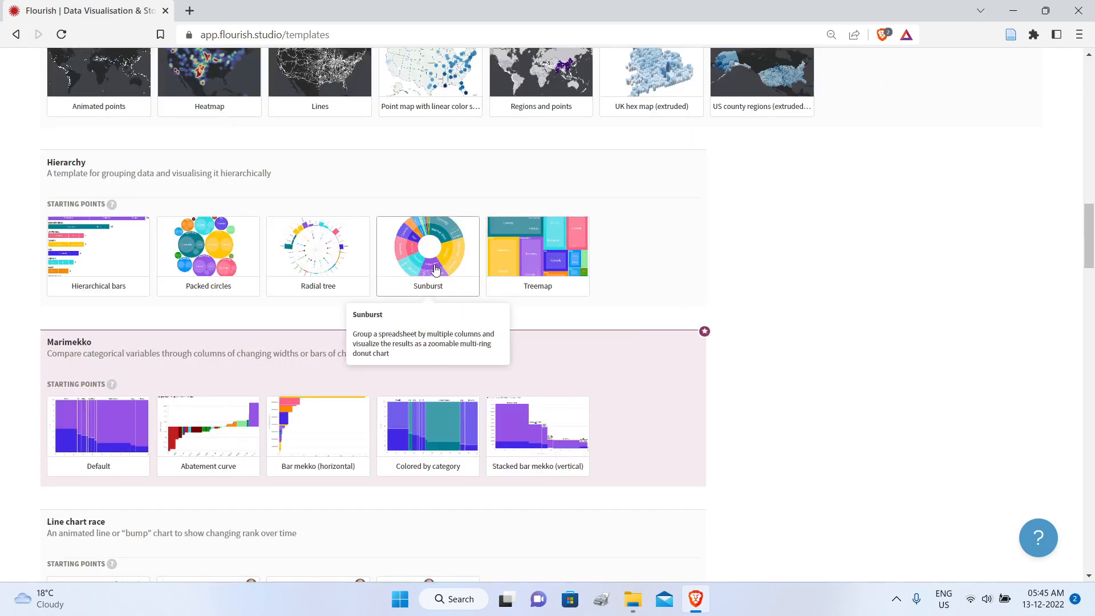
scroll(906, 260, down, 8)
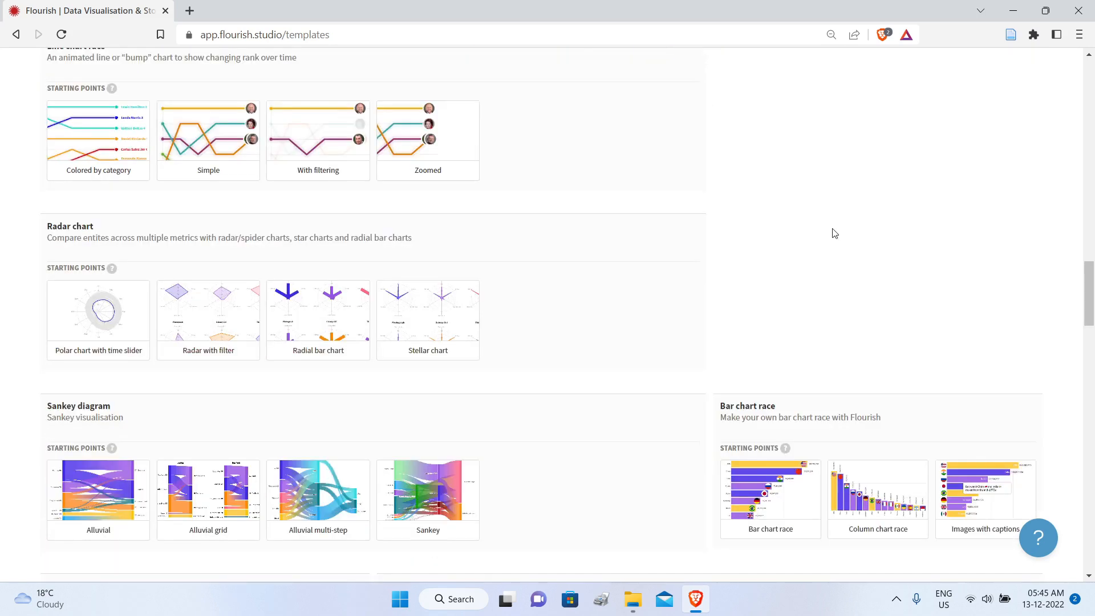
scroll(834, 233, down, 4)
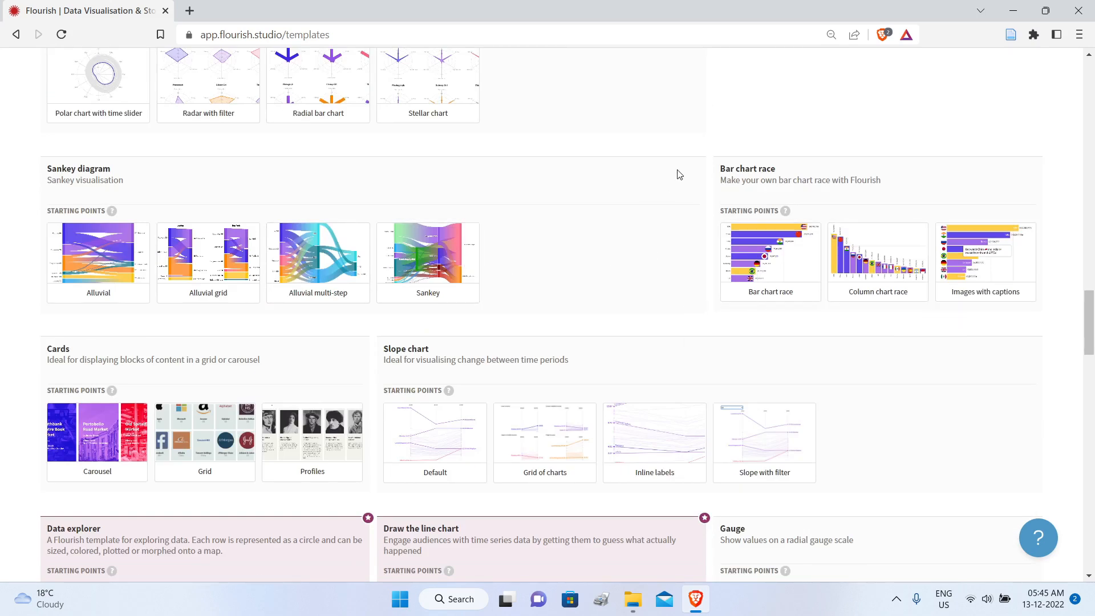
scroll(677, 175, down, 8)
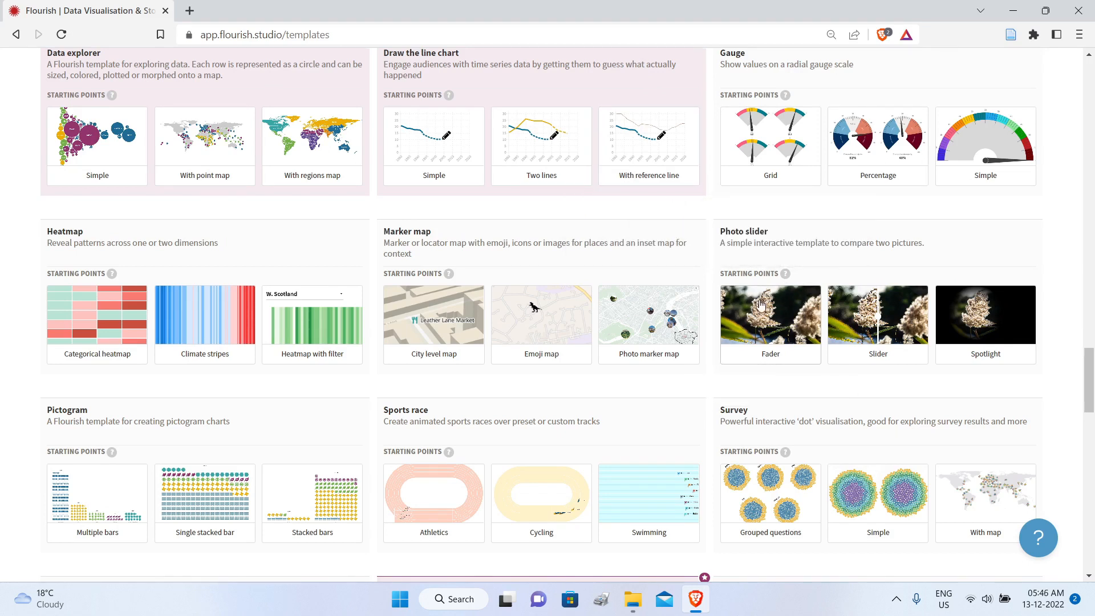
scroll(530, 273, down, 4)
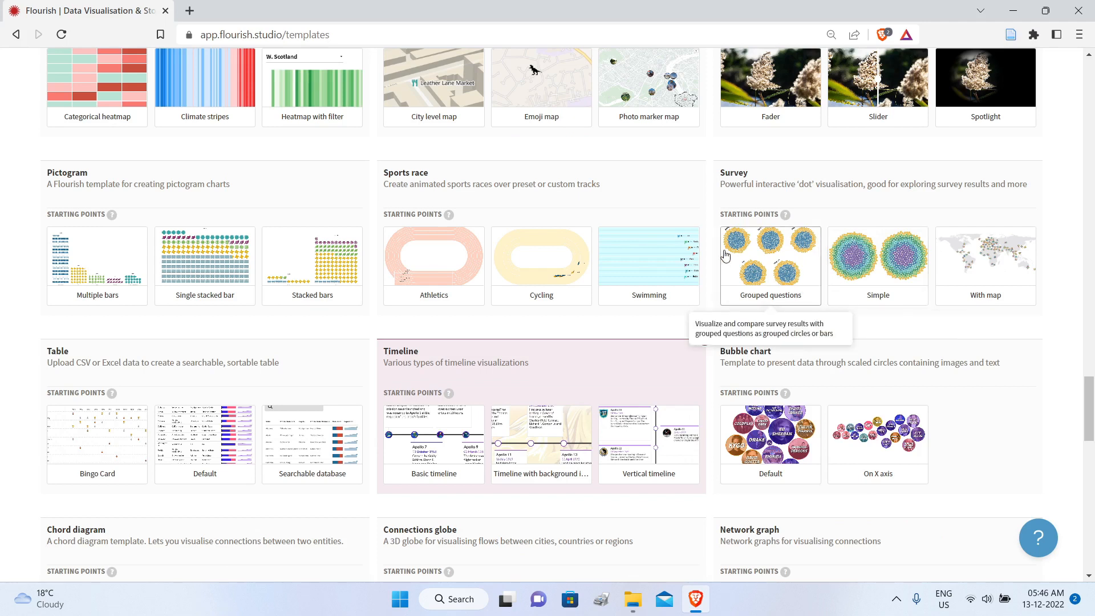
scroll(477, 234, down, 4)
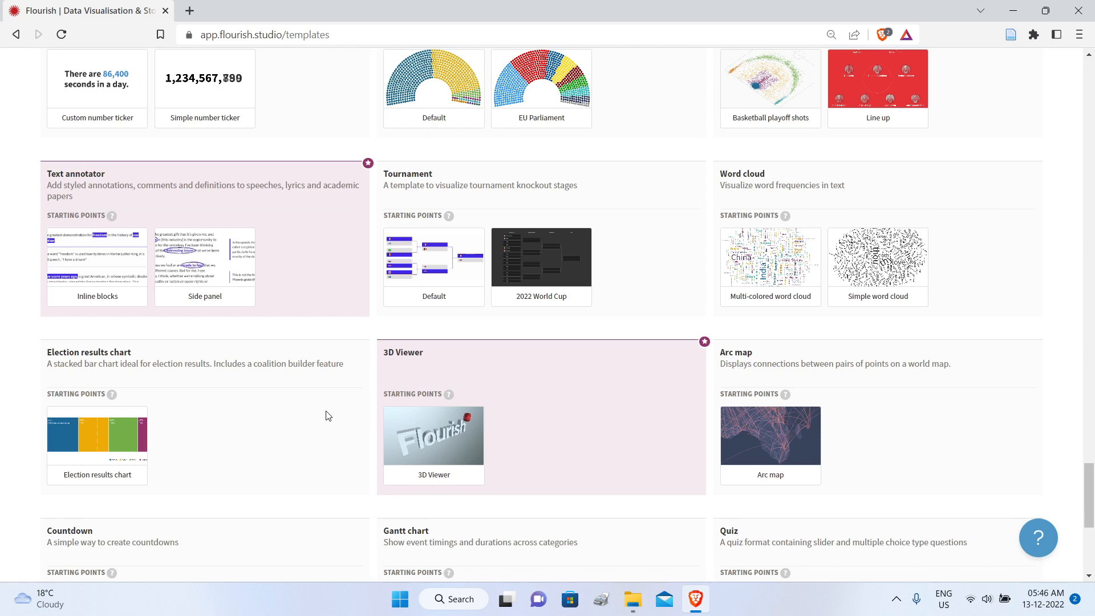
scroll(327, 415, down, 4)
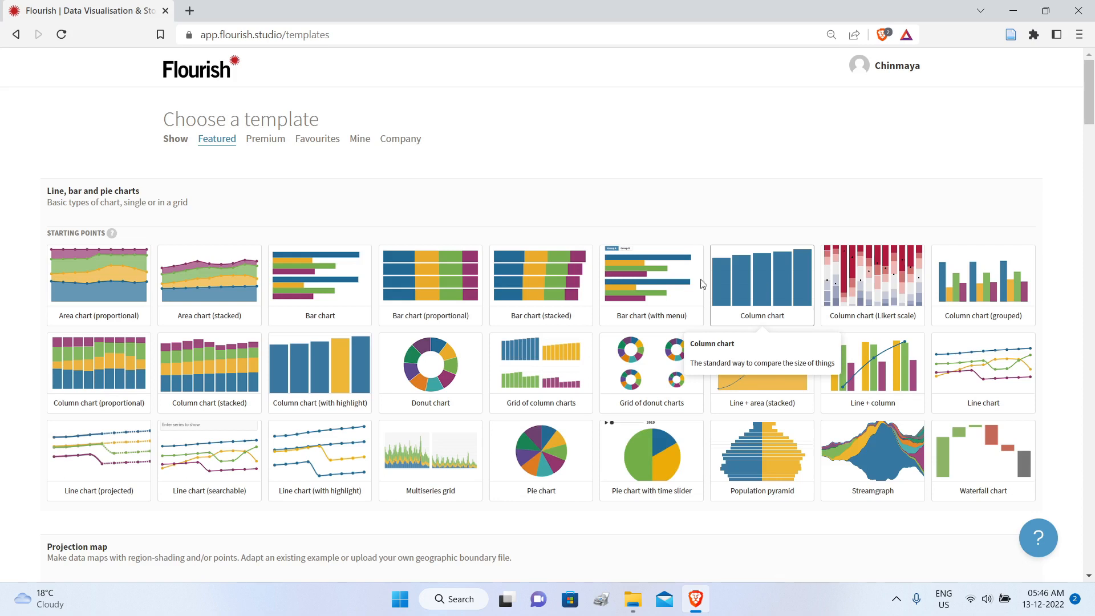
Step: Create a visualisation from the Column chart template and open its data sheet
click(769, 276)
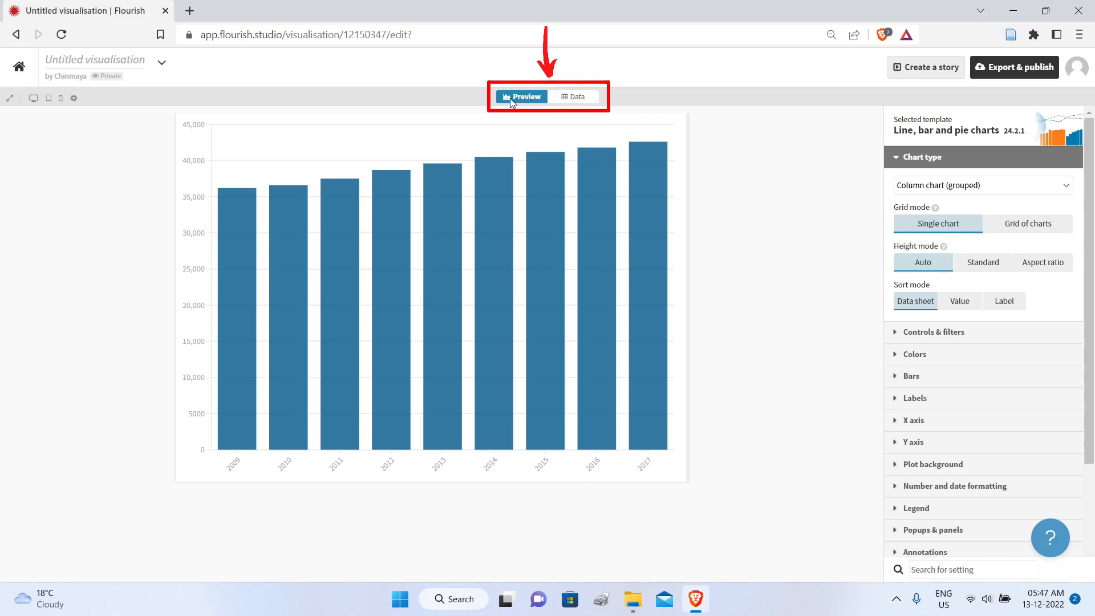
mouse_move(560, 309)
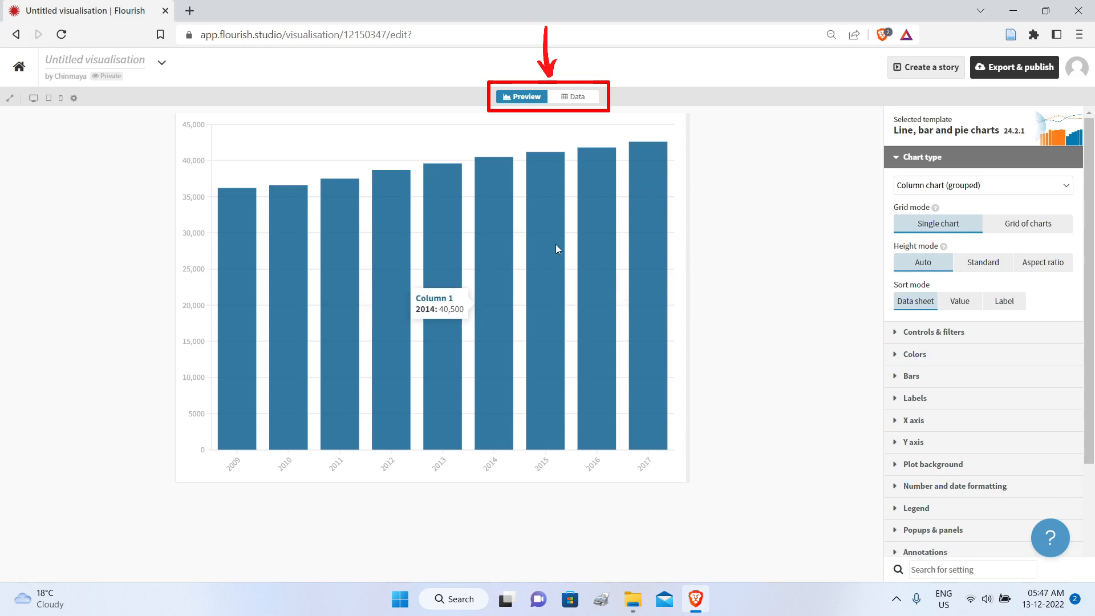
click(577, 97)
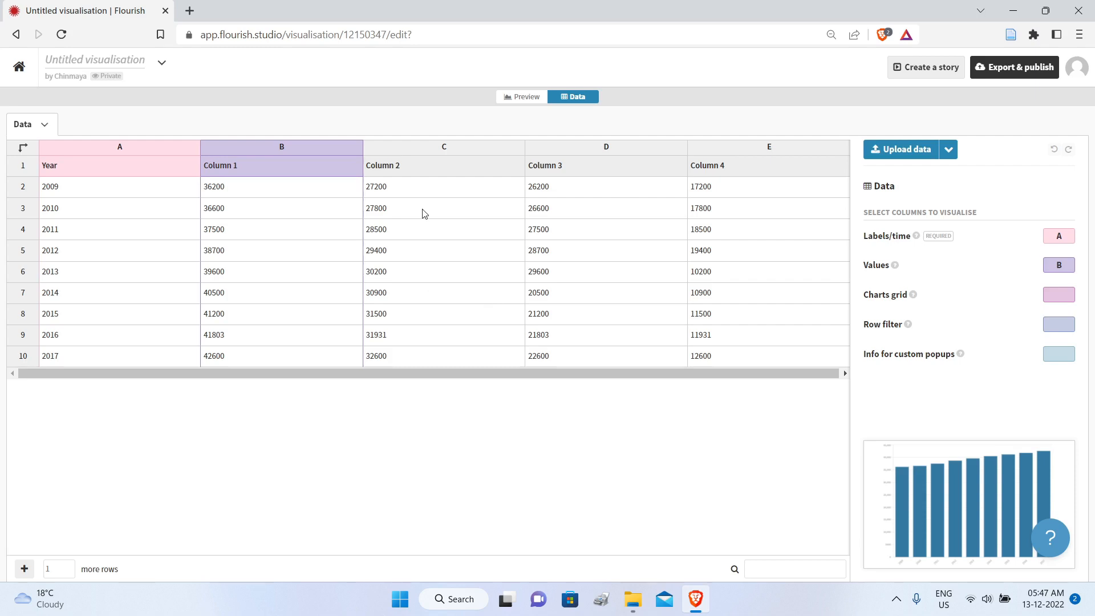
Step: Check the row, column and sort options for a cell in Column 1, and compare the chart preview with the data sheet
right_click(278, 214)
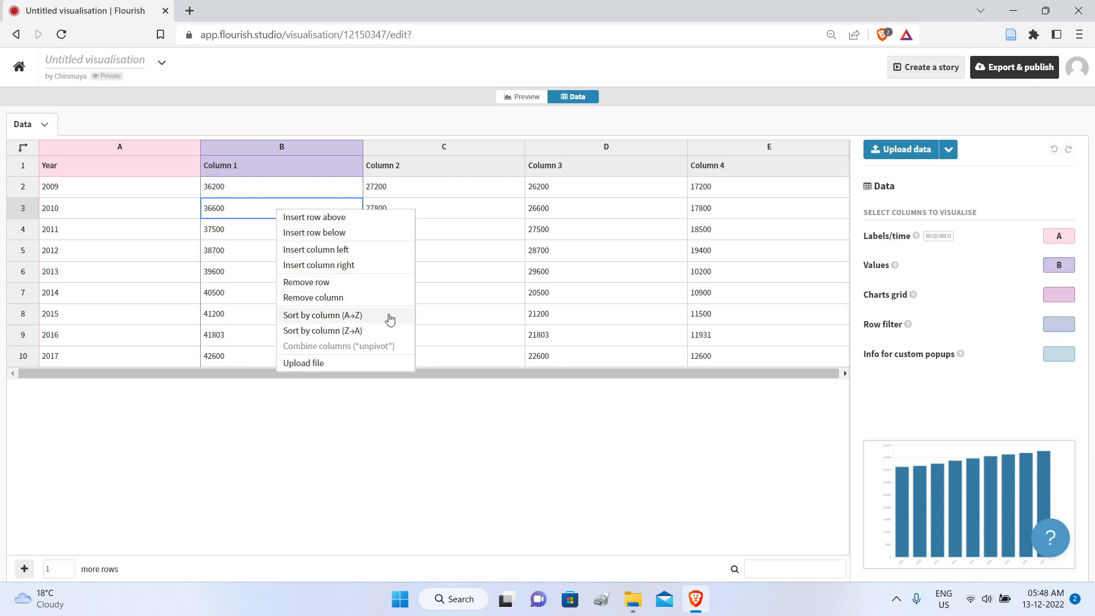
click(635, 115)
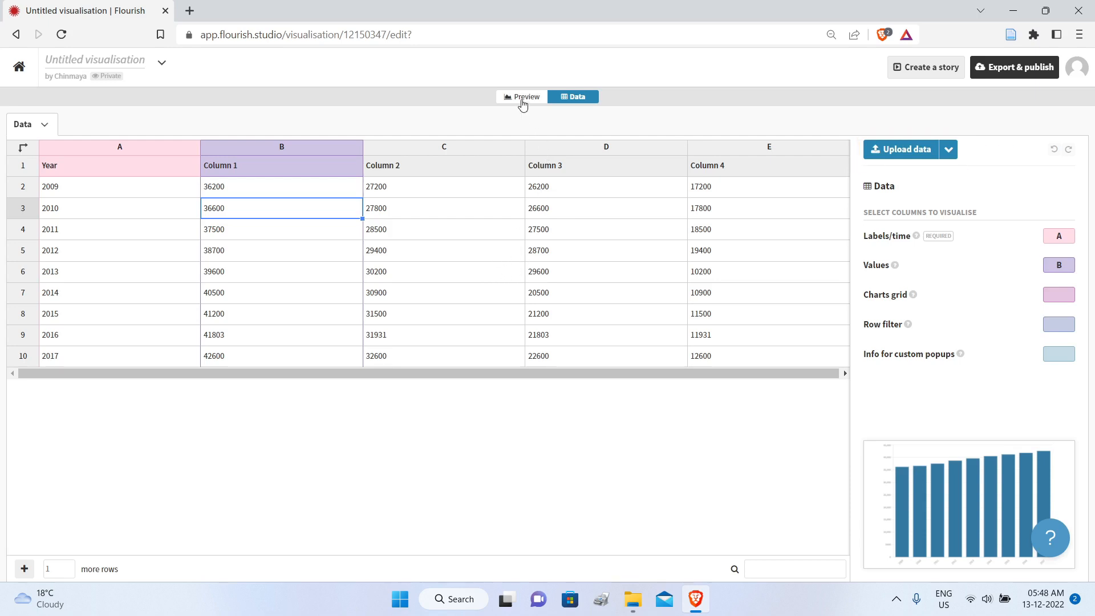
click(521, 101)
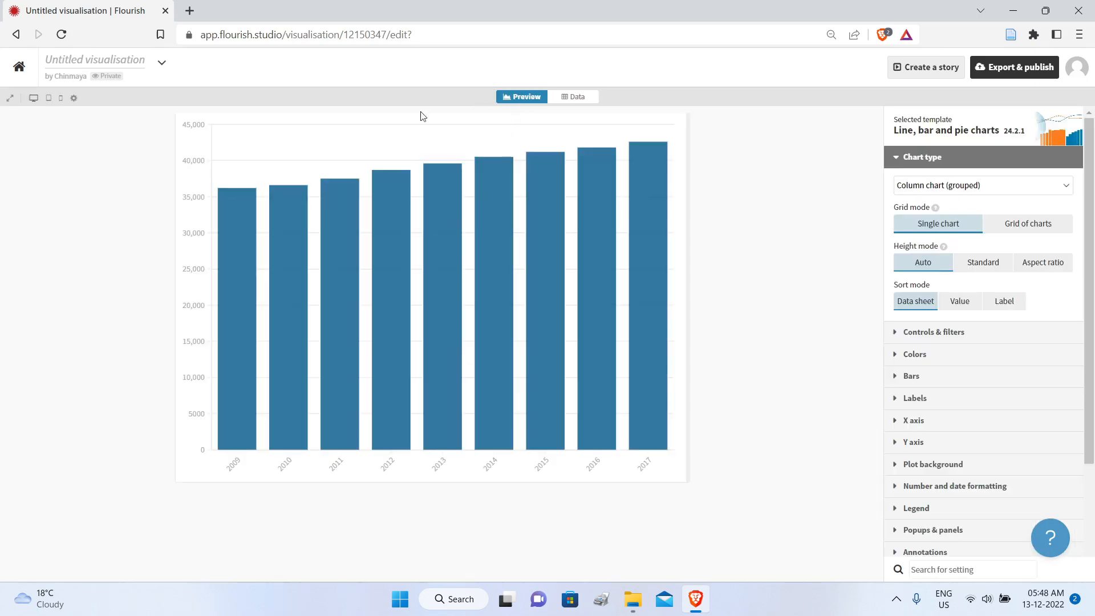
click(572, 100)
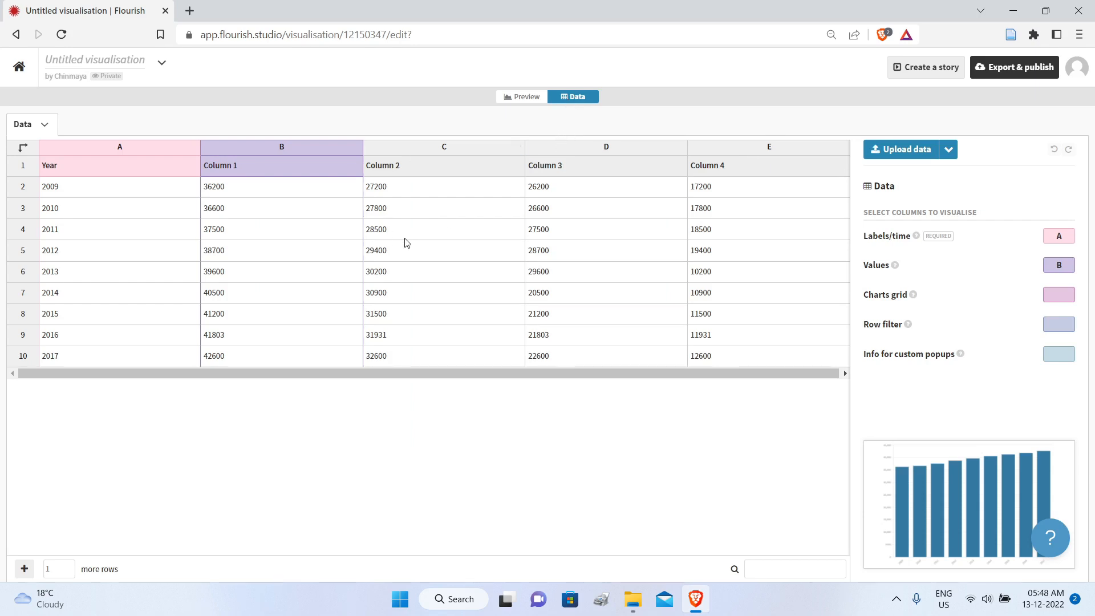
click(534, 99)
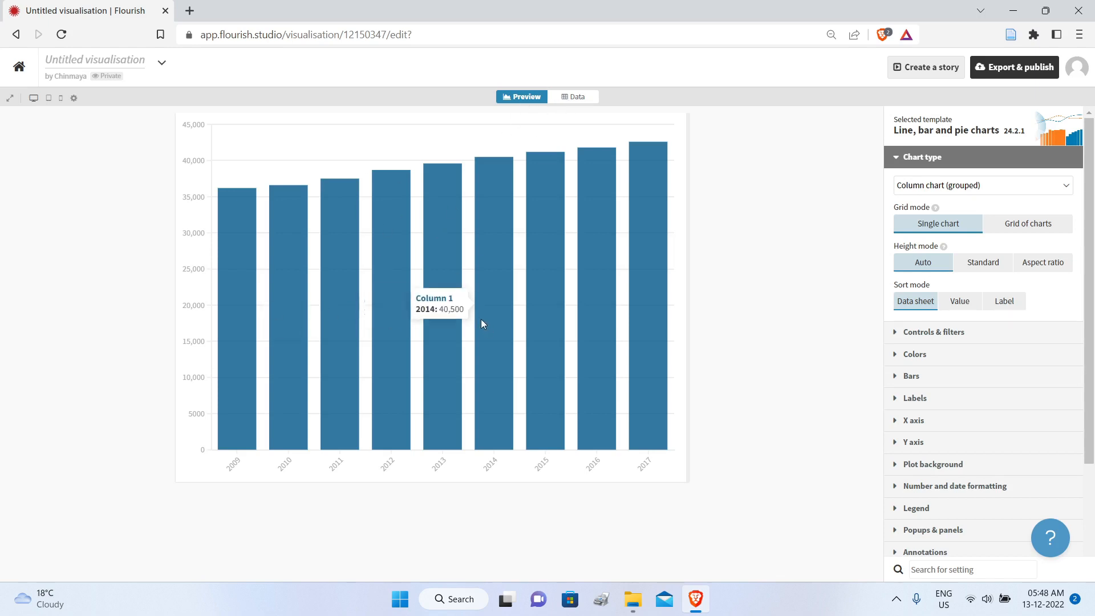
click(577, 98)
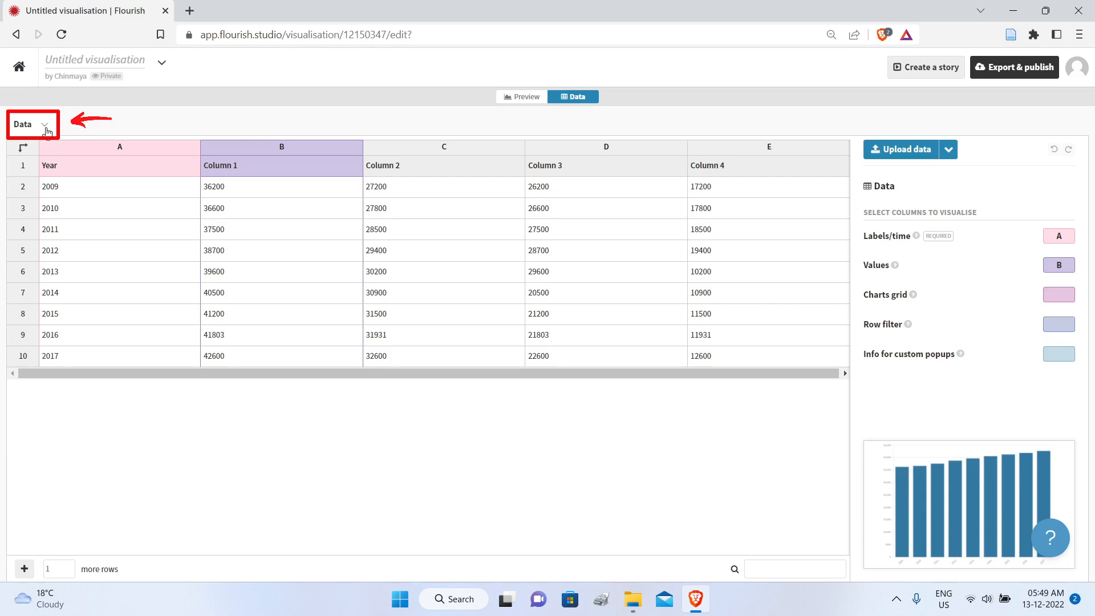
Step: Review the data sheet's download formats, select Excel (xlsx), and cancel without downloading
click(45, 125)
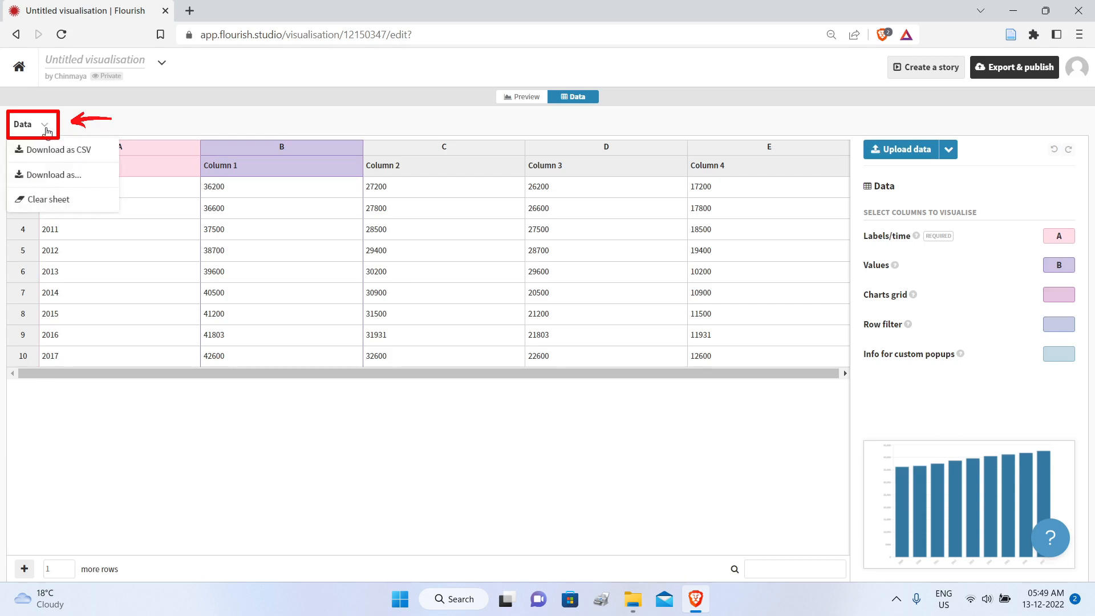
click(81, 181)
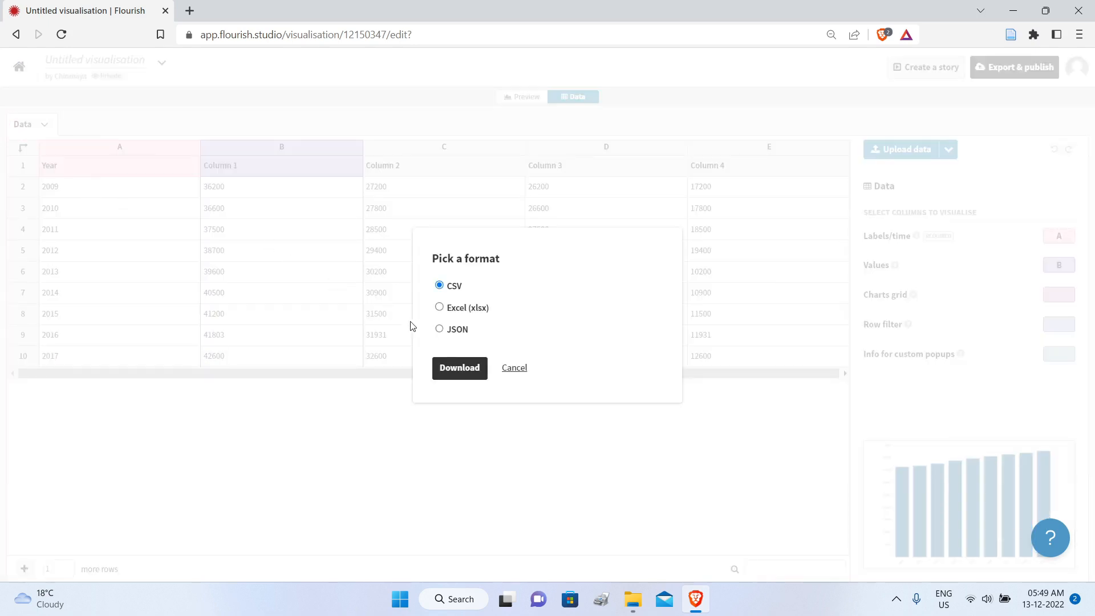
click(439, 308)
click(521, 369)
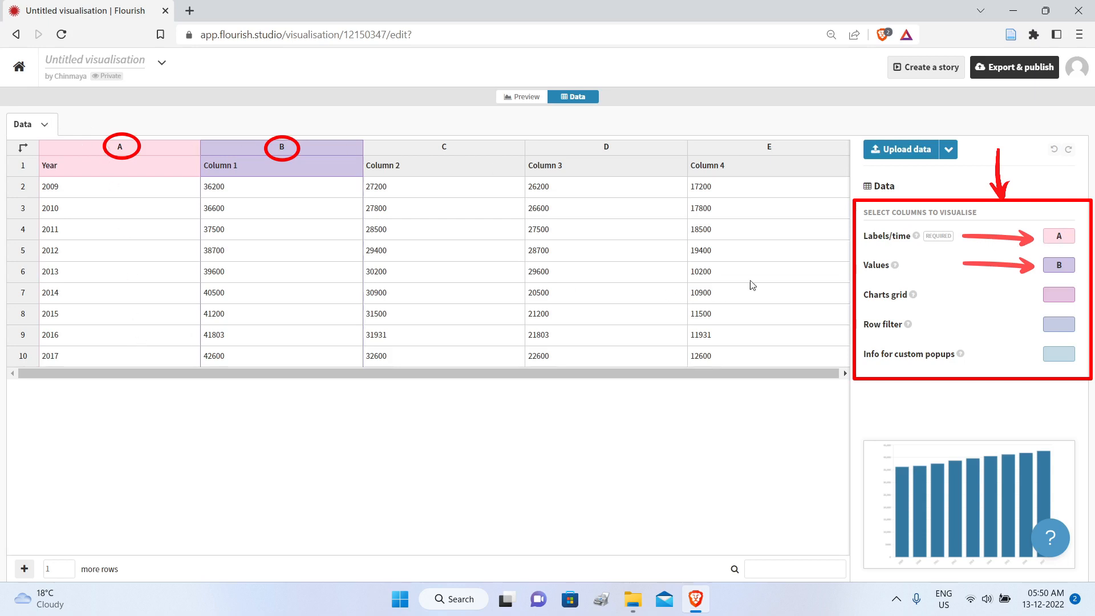
Step: Assign column D as the chart's Labels/time column
click(1060, 236)
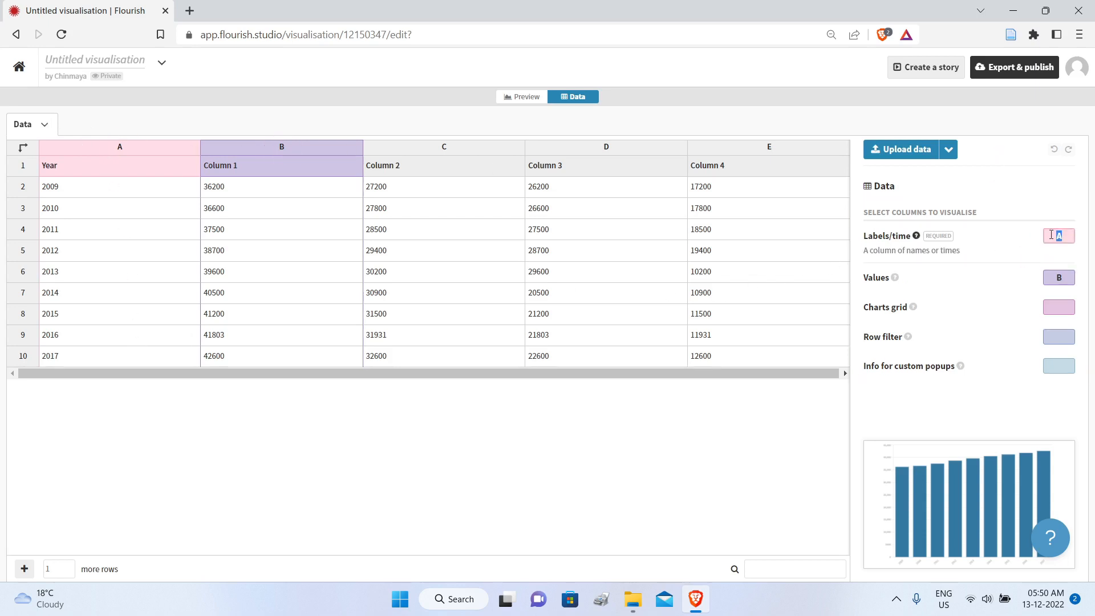
text(D)
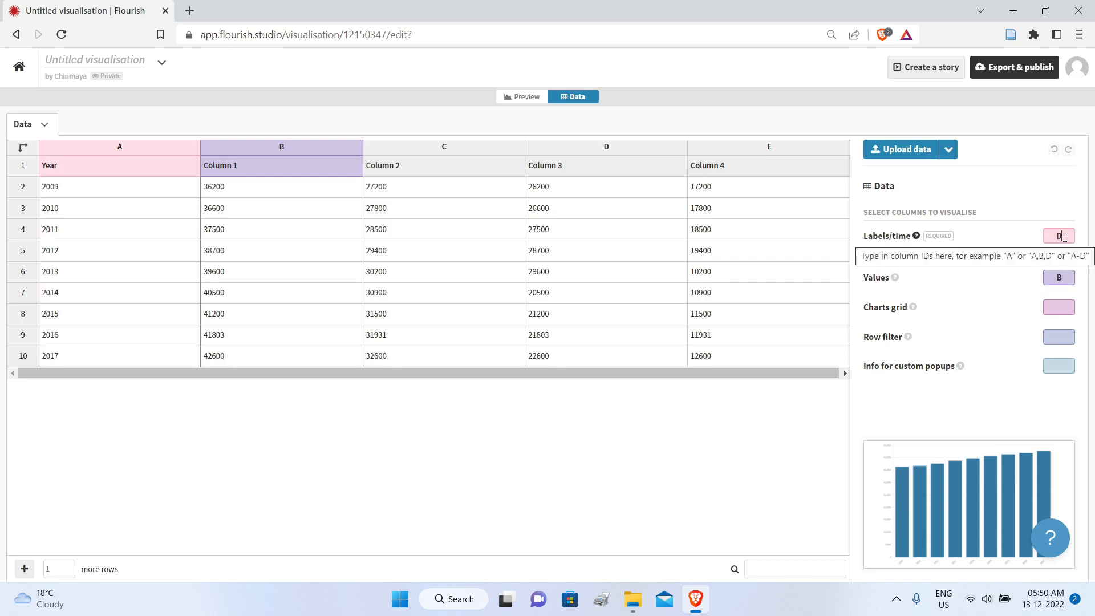
click(89, 165)
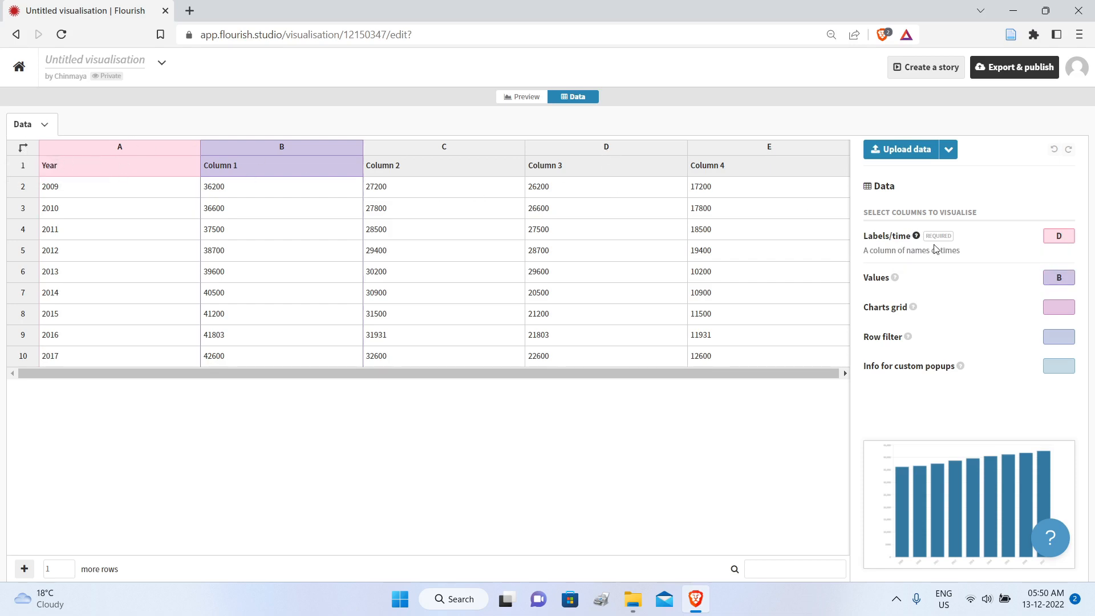
click(1065, 277)
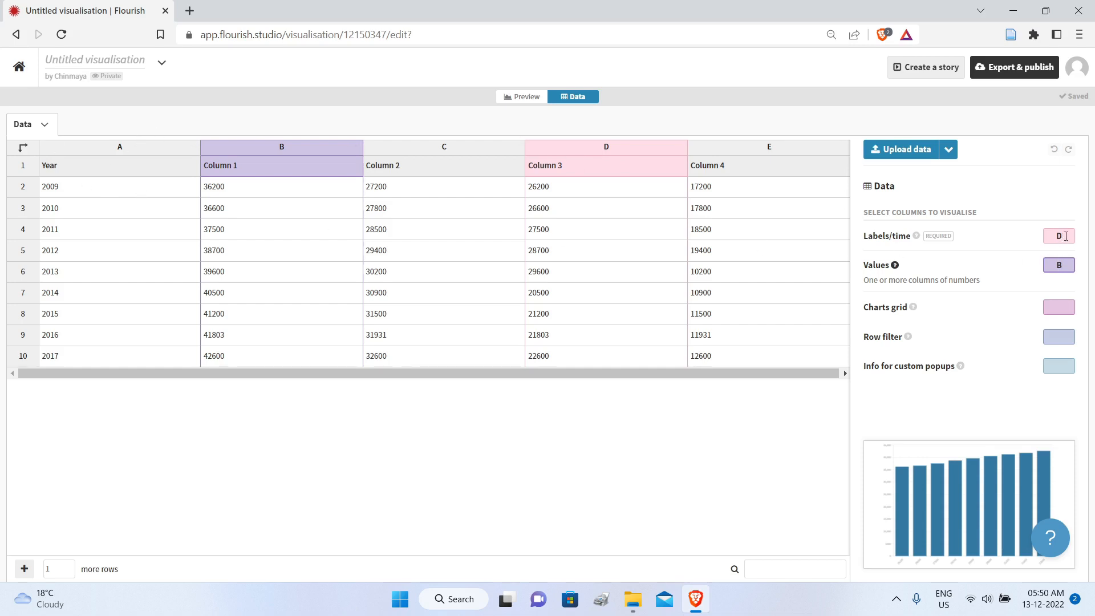
Step: Assign column A as the Labels/time column again
click(1057, 235)
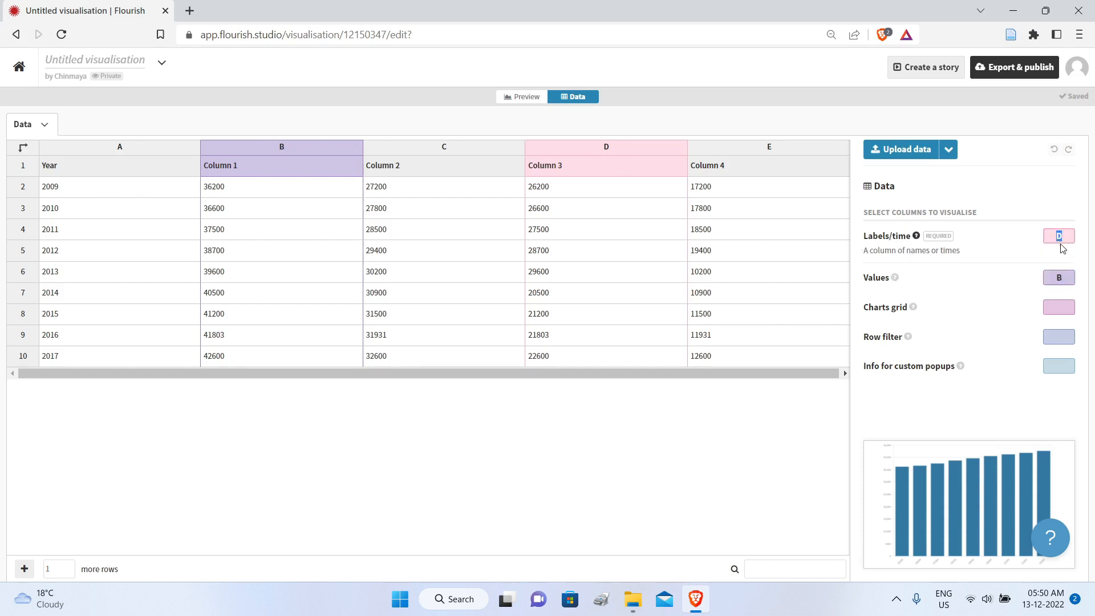
text(A)
click(1046, 277)
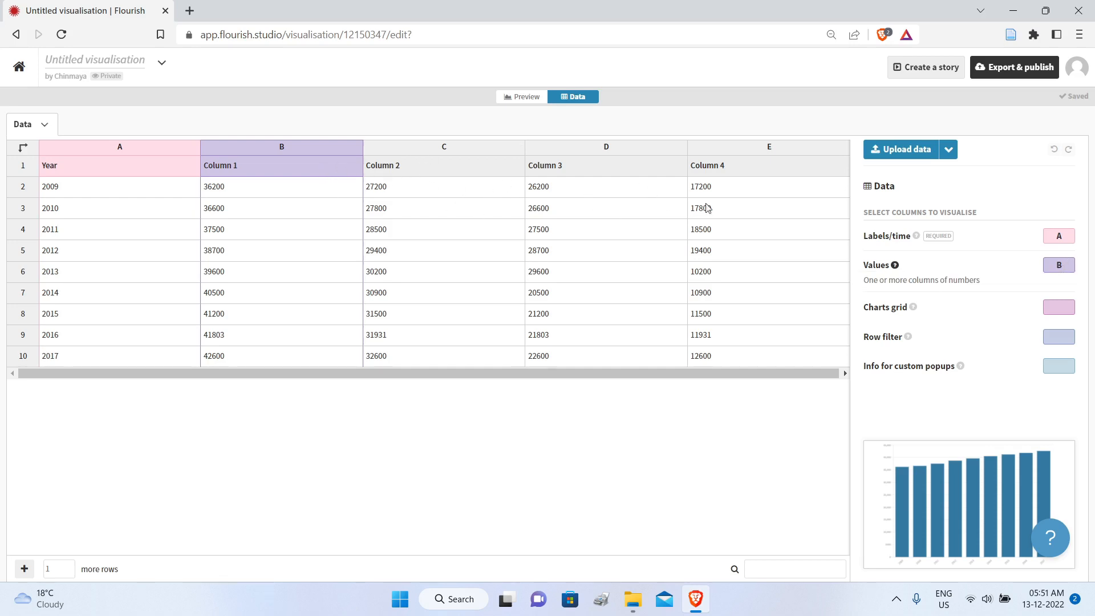
Step: Set the chart's Values to columns B-E so that all four data columns are plotted
click(1066, 264)
text(-E)
click(1059, 308)
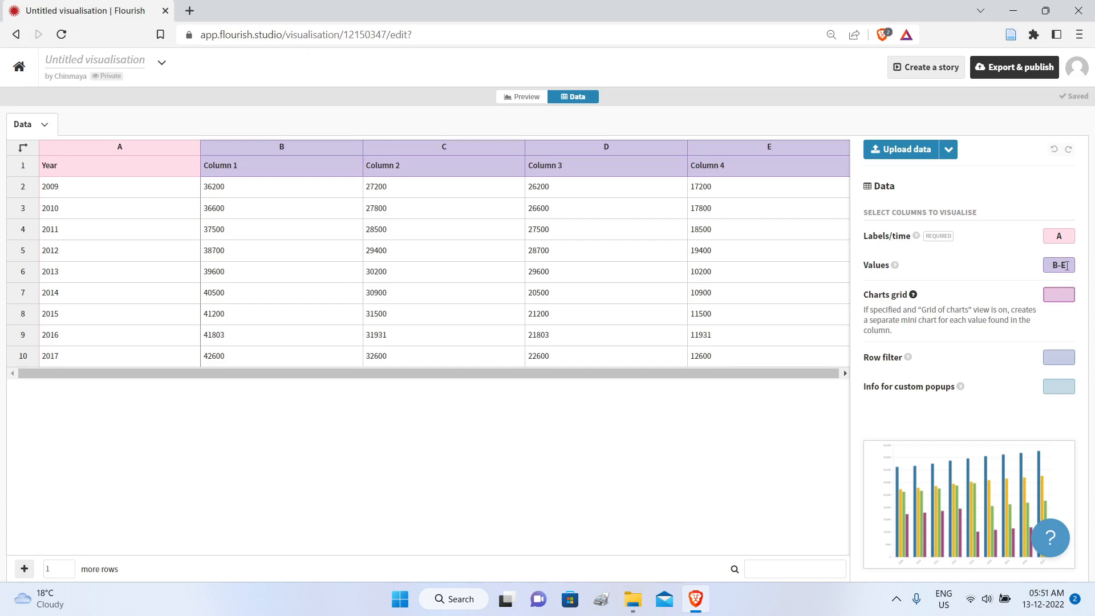
click(1062, 264)
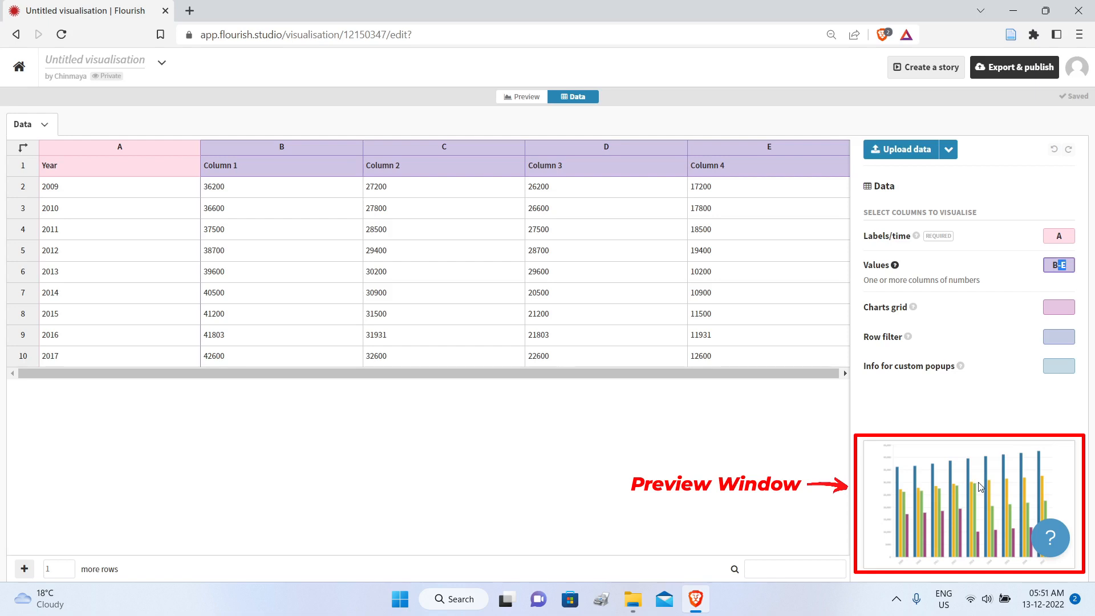
Step: Reduce the chart's Values to columns B-C, restore them to B-E, and check the chart preview
key(BackSpace)
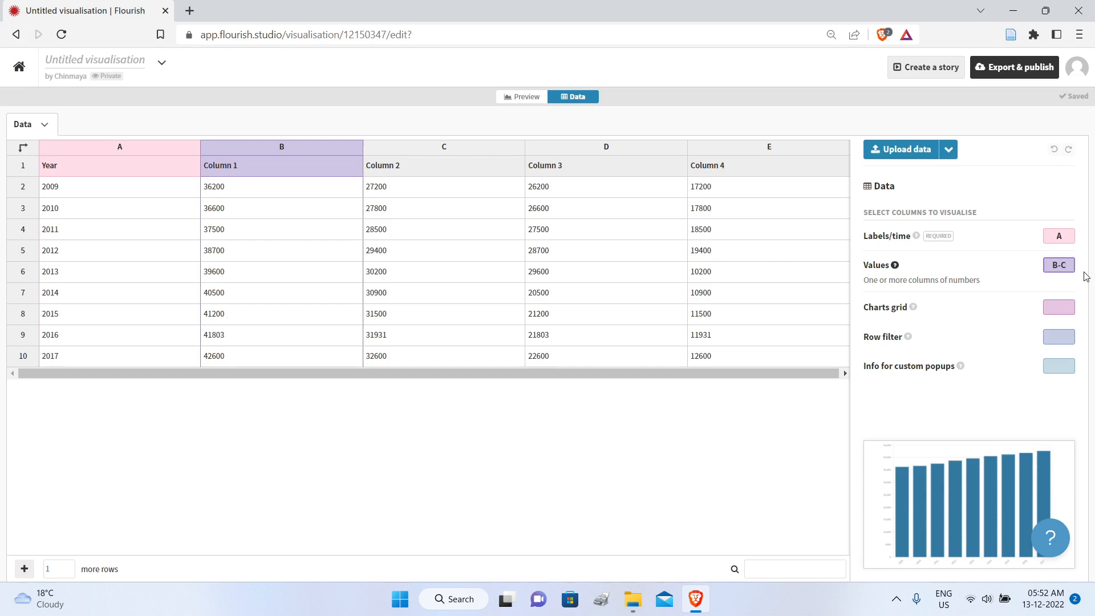
key(BackSpace)
text(E)
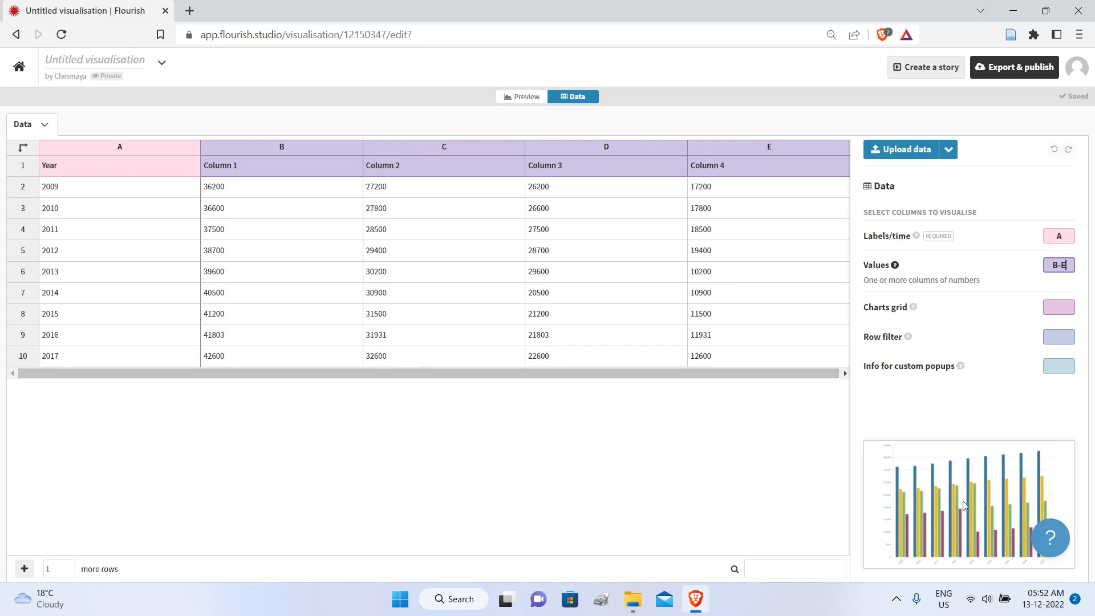
click(518, 99)
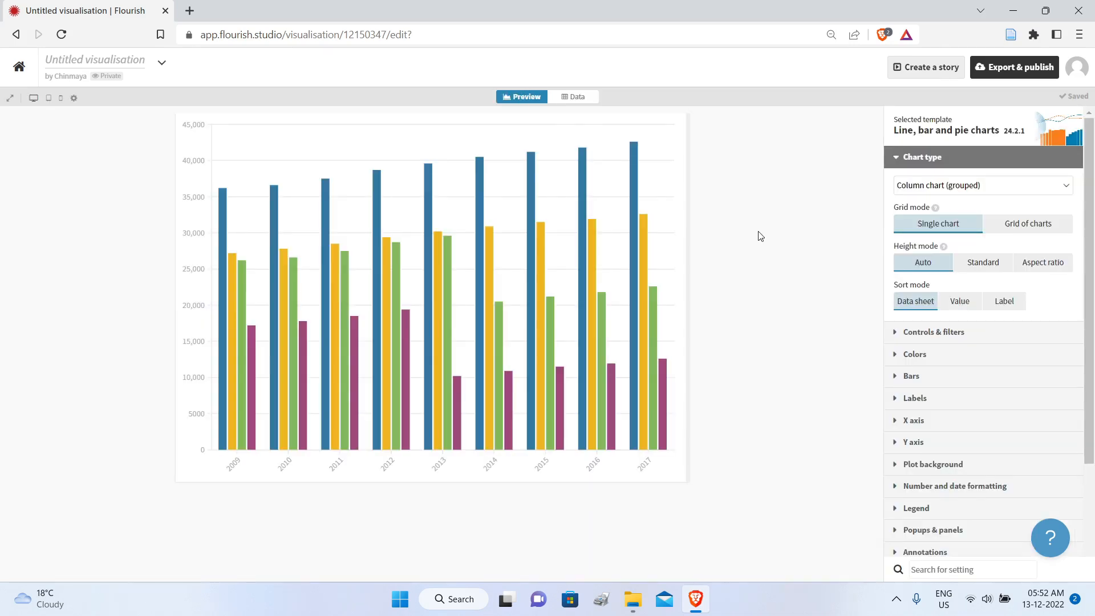
click(569, 98)
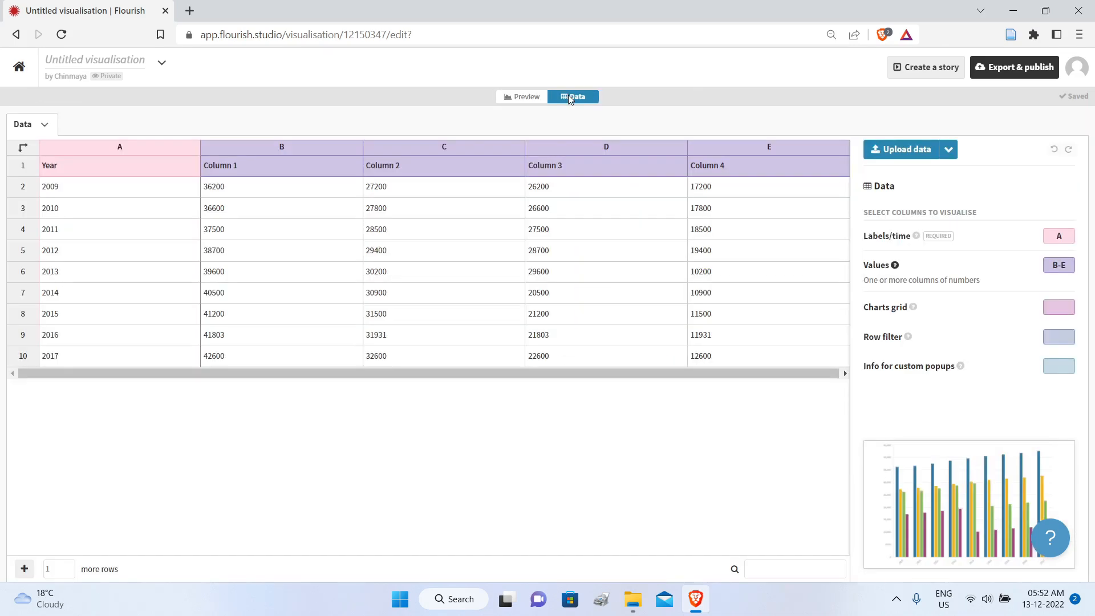
Step: Limit the chart's Values to column B and extend the range to B-E, keeping column A as Labels/time
drag(1067, 265, 1058, 264)
key(BackSpace)
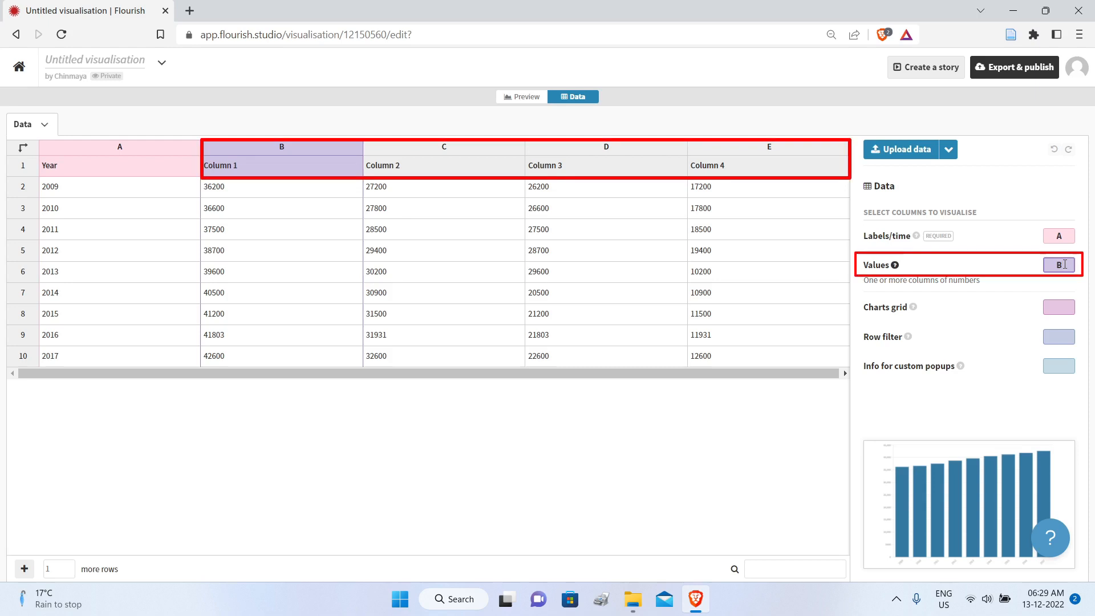
text(-E)
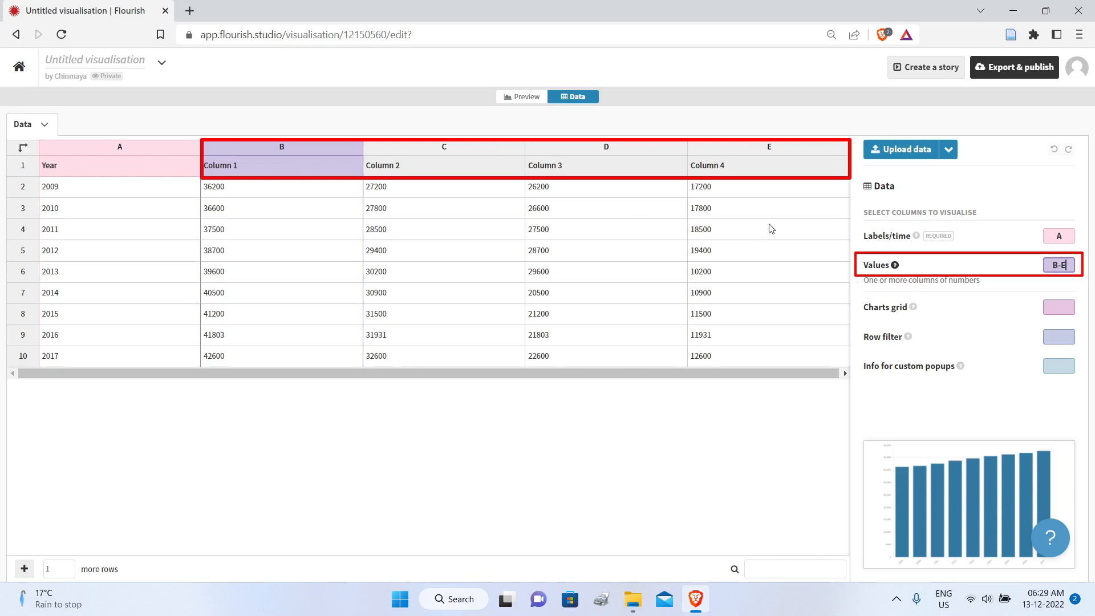
click(1062, 235)
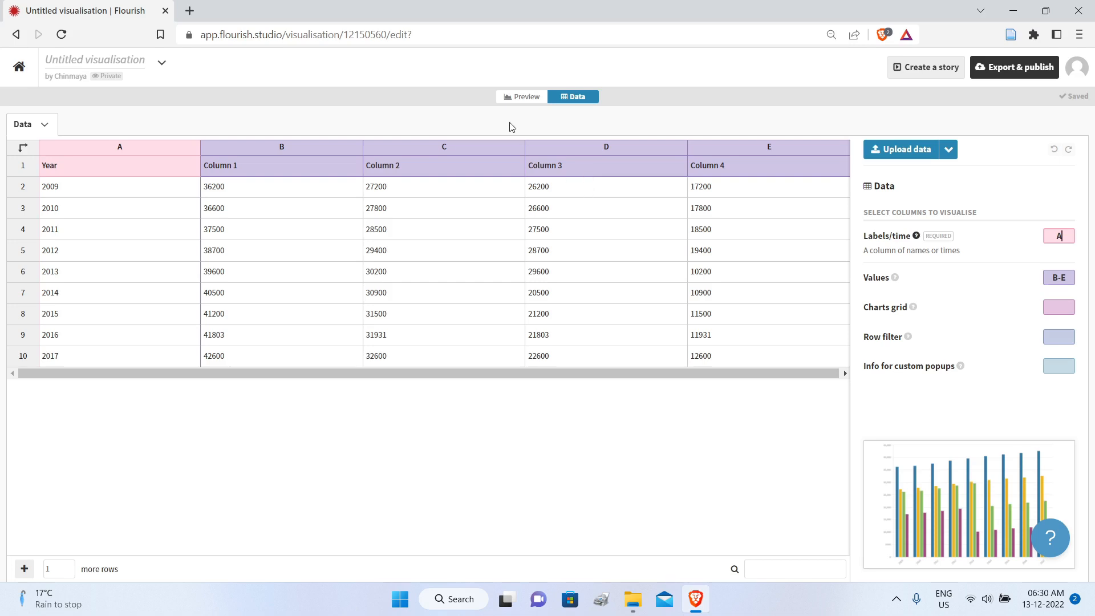
Step: Preview the chart and turn on its legend, trying the On mode and settling on Auto
click(521, 101)
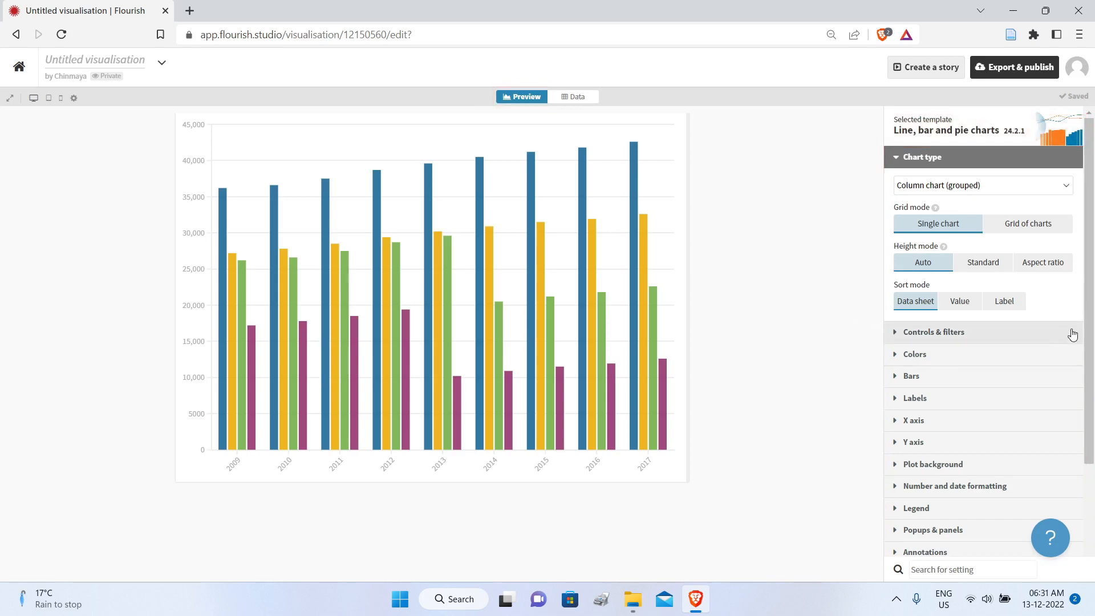
drag(1090, 331, 1049, 280)
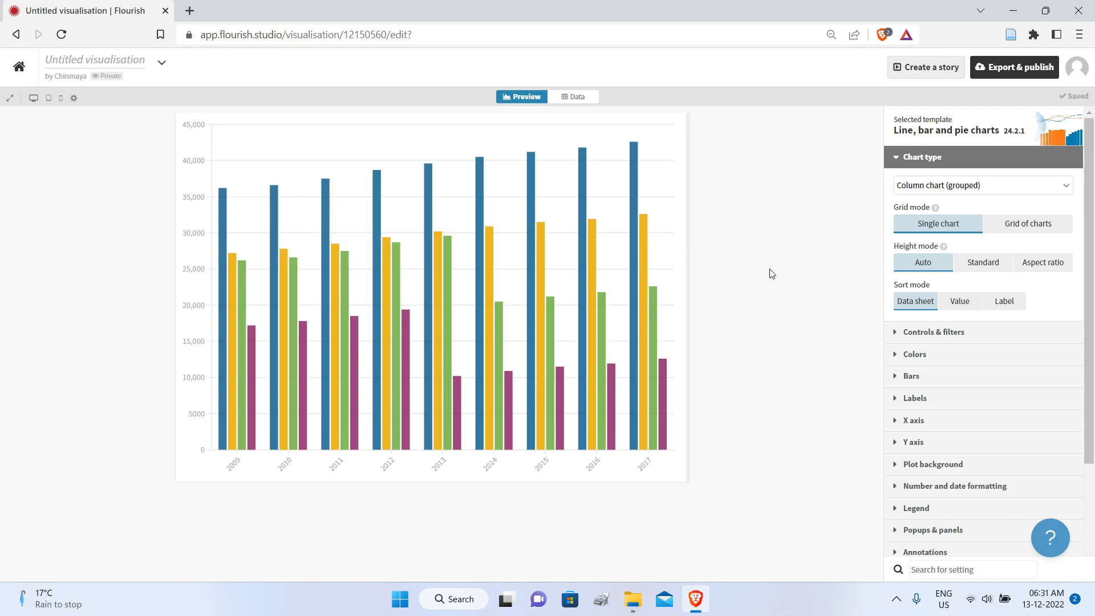
drag(1092, 368, 1093, 479)
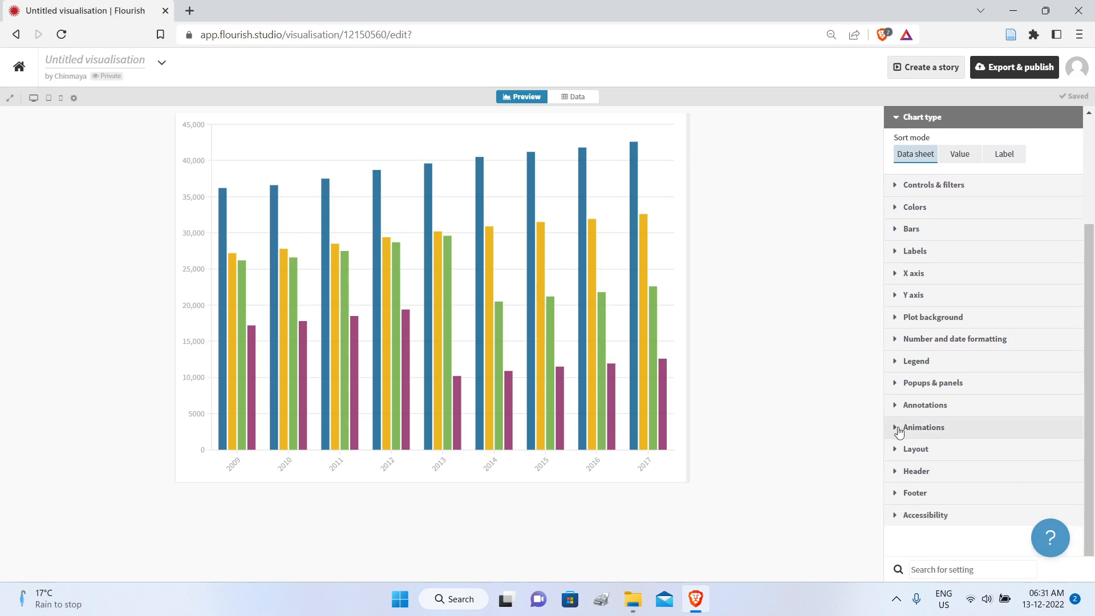
click(897, 366)
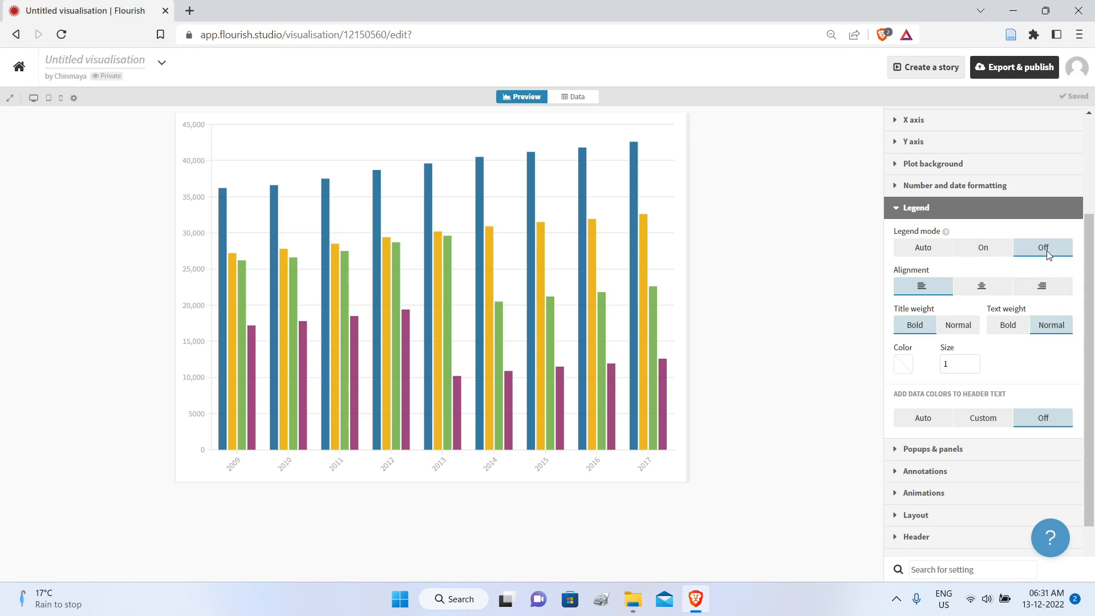
click(918, 250)
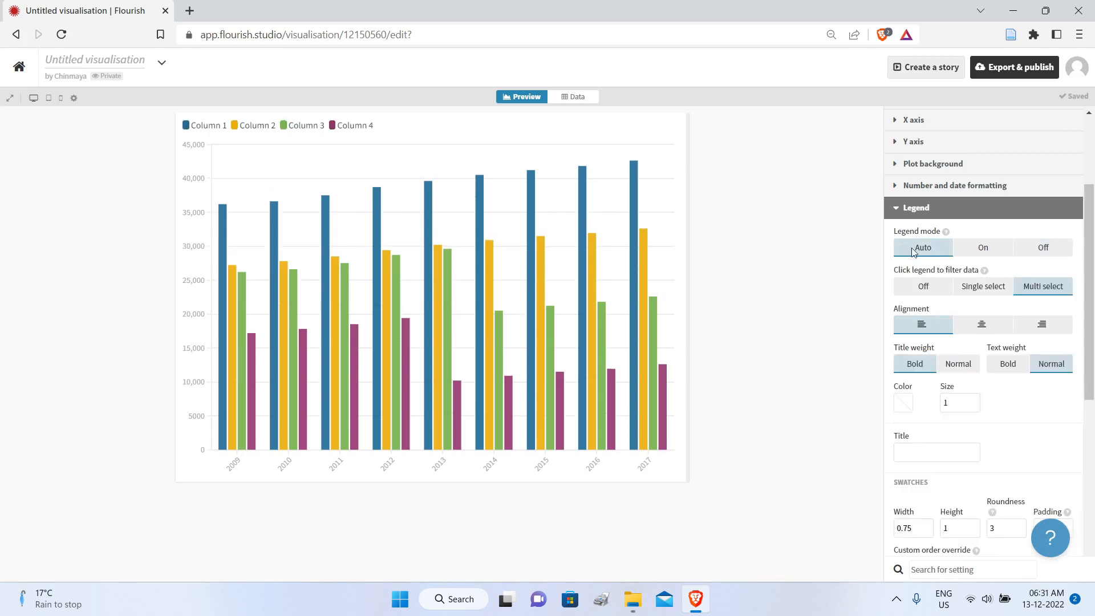
click(982, 248)
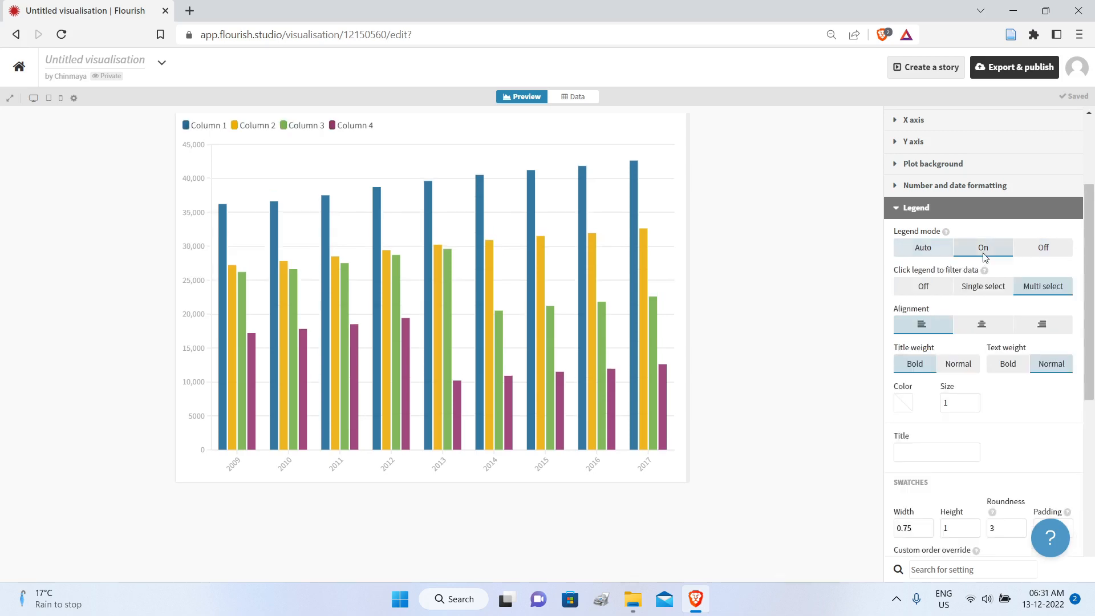
click(923, 250)
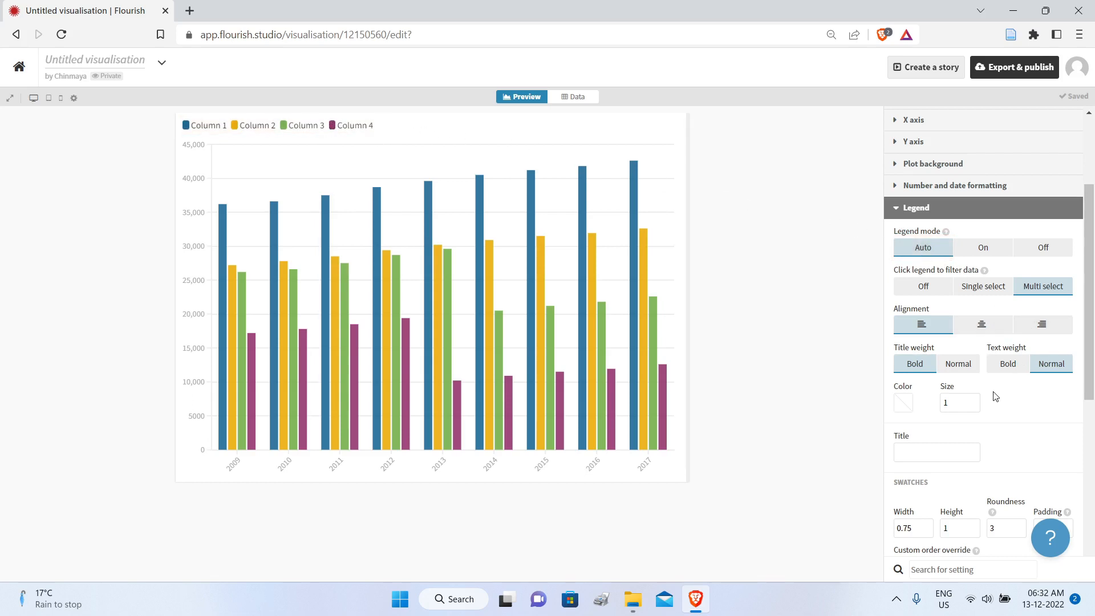
Step: Try centre and right alignment for the legend and return it to left alignment
click(980, 326)
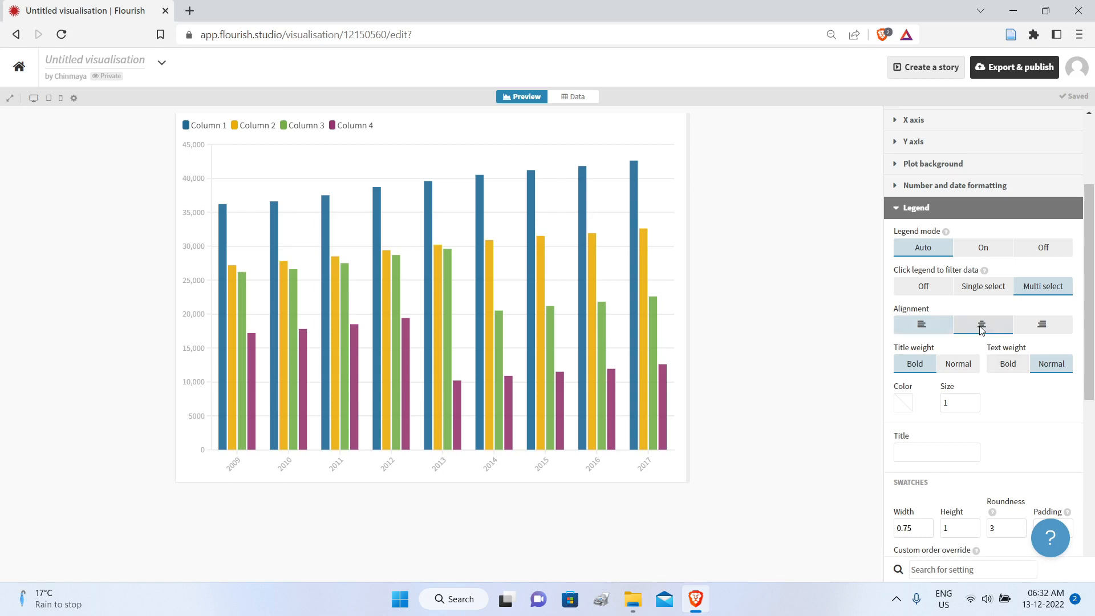
click(1045, 329)
click(942, 326)
Step: Try larger legend text sizes up to 1.4 and settle on a size of 1.1
click(972, 400)
click(973, 400)
click(972, 400)
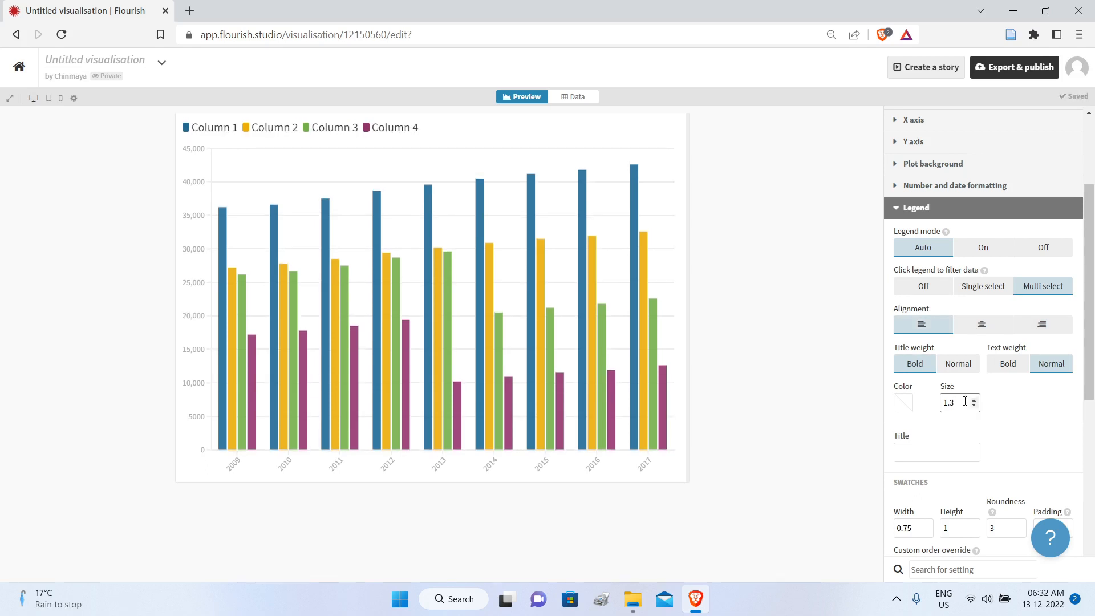
click(973, 399)
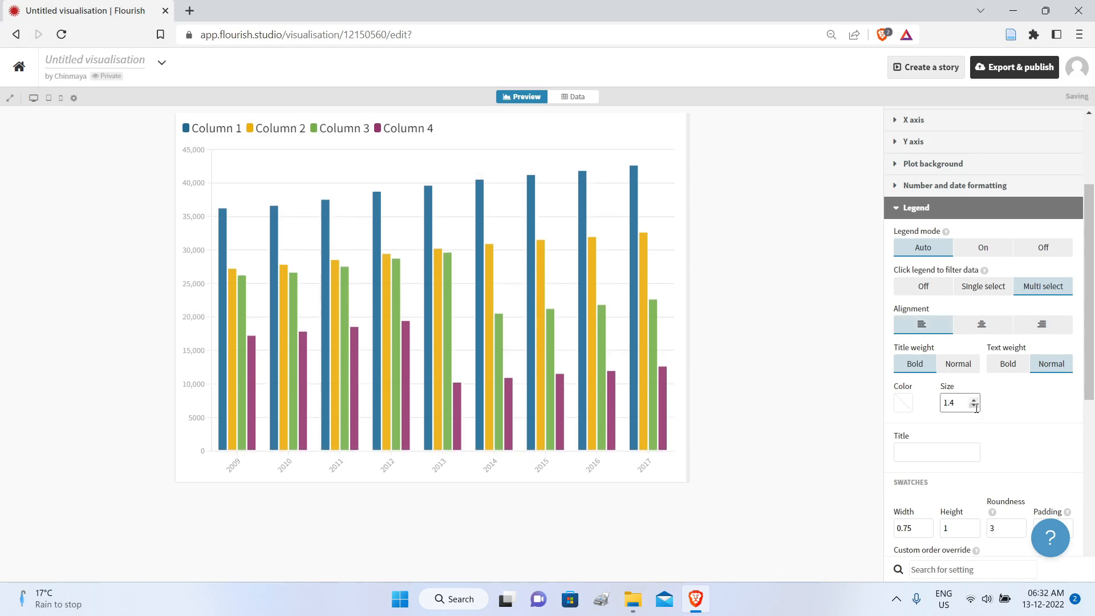
click(974, 406)
click(974, 406)
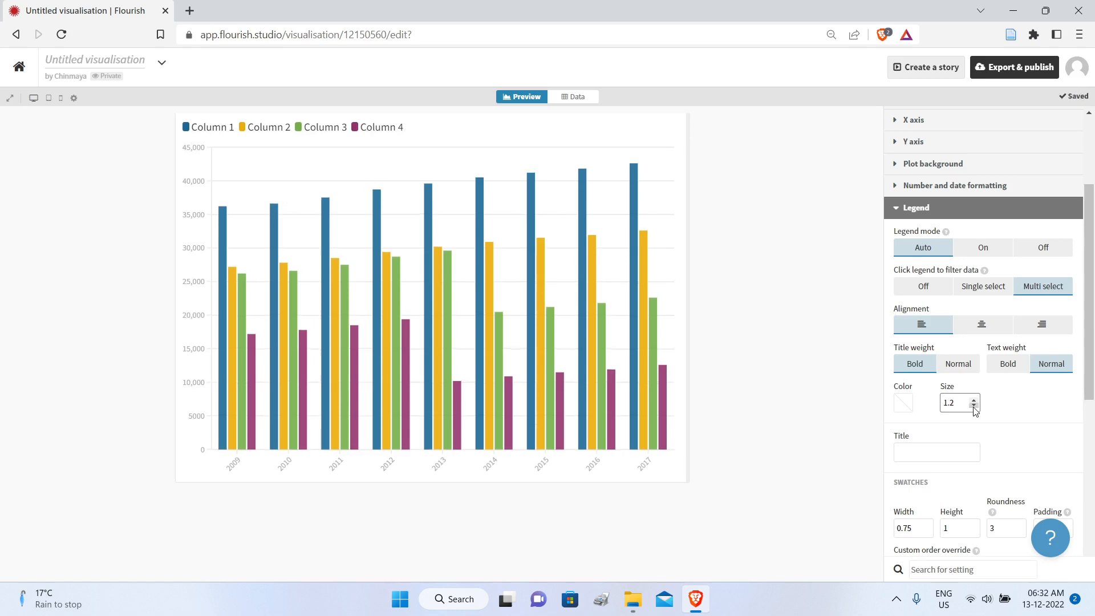
click(973, 406)
Step: Try the legend below the chart and centred, and restore it to left-aligned above the chart
click(918, 458)
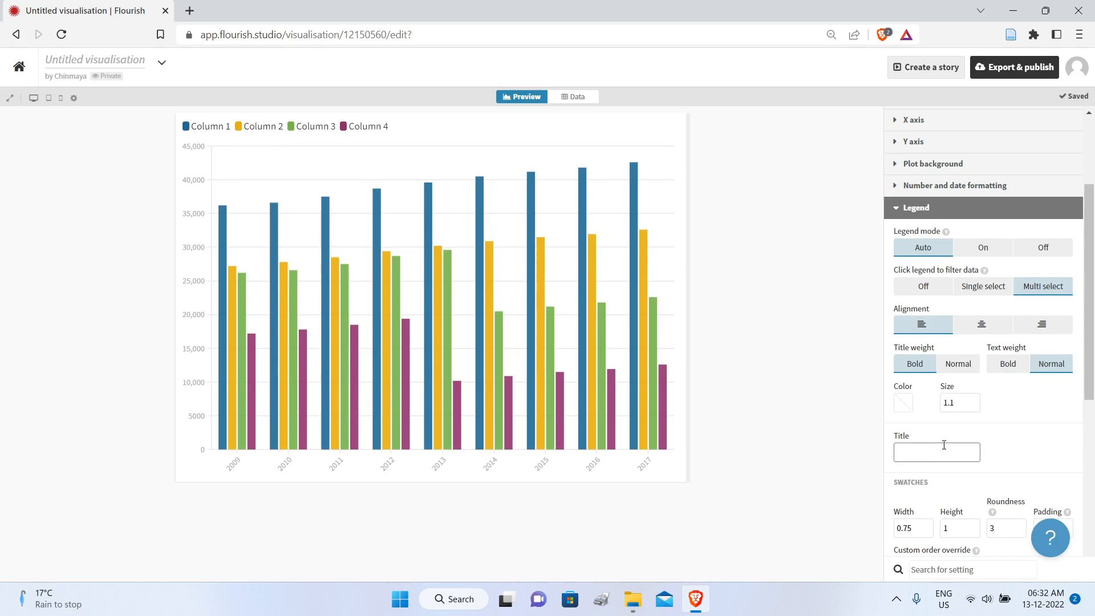
scroll(1020, 299, down, 3)
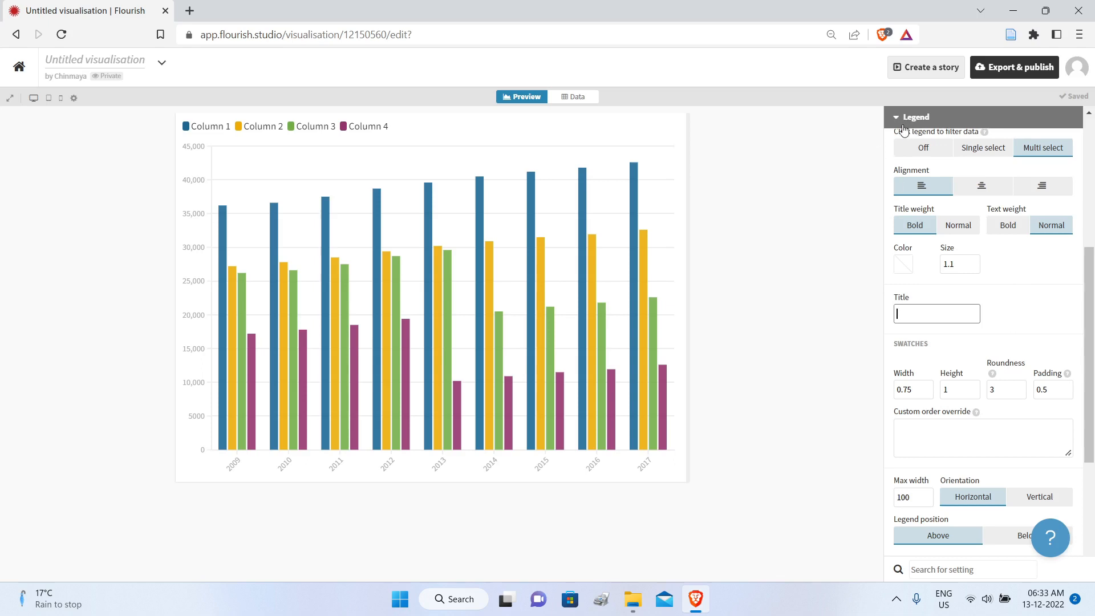
scroll(1074, 342, down, 4)
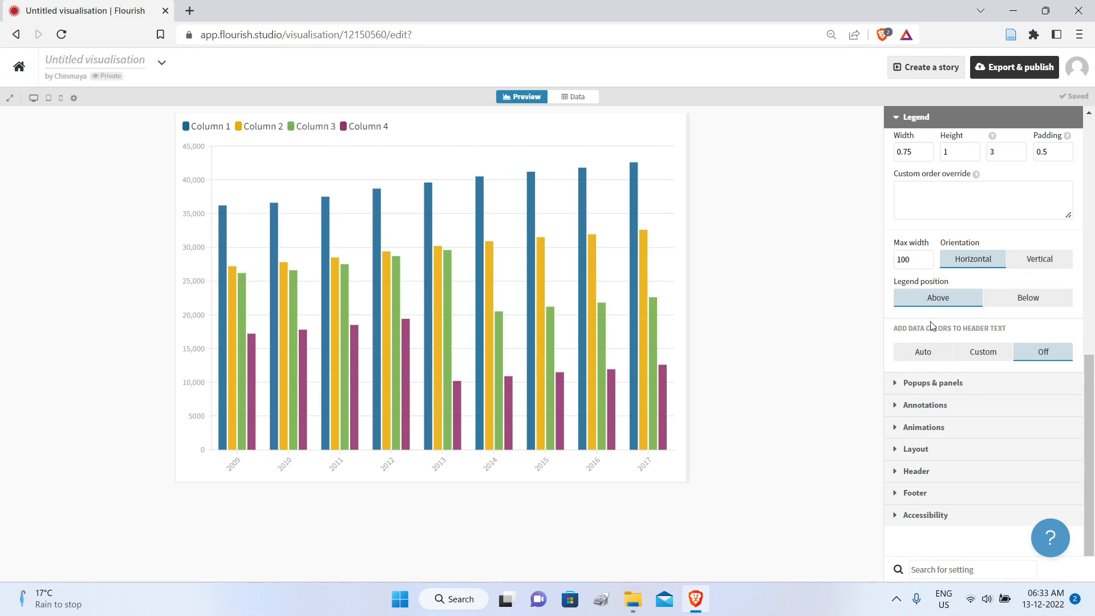
click(1029, 303)
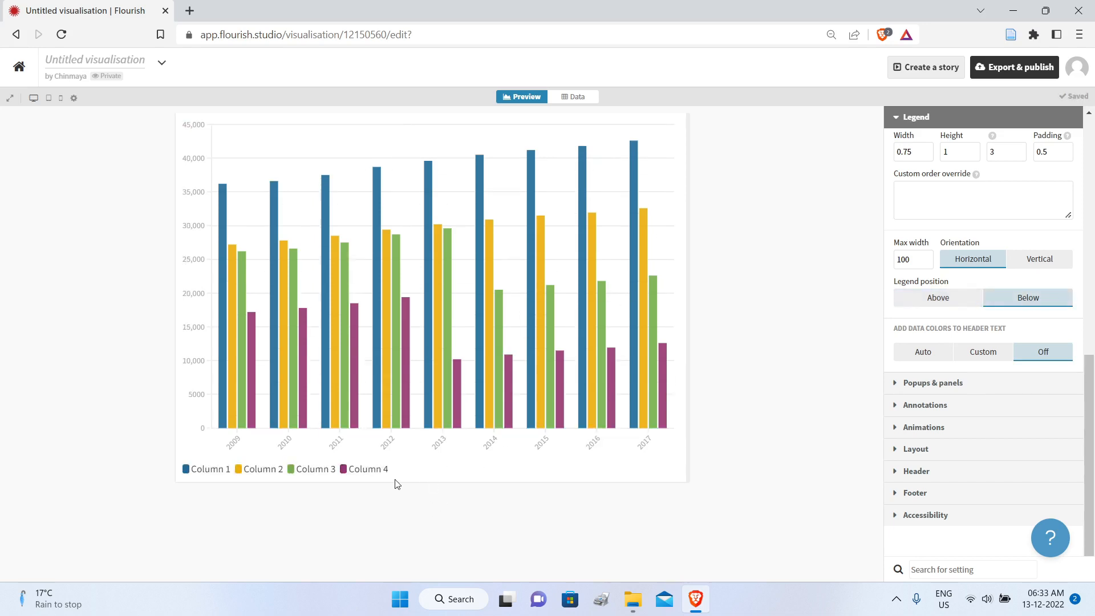
scroll(995, 375, up, 4)
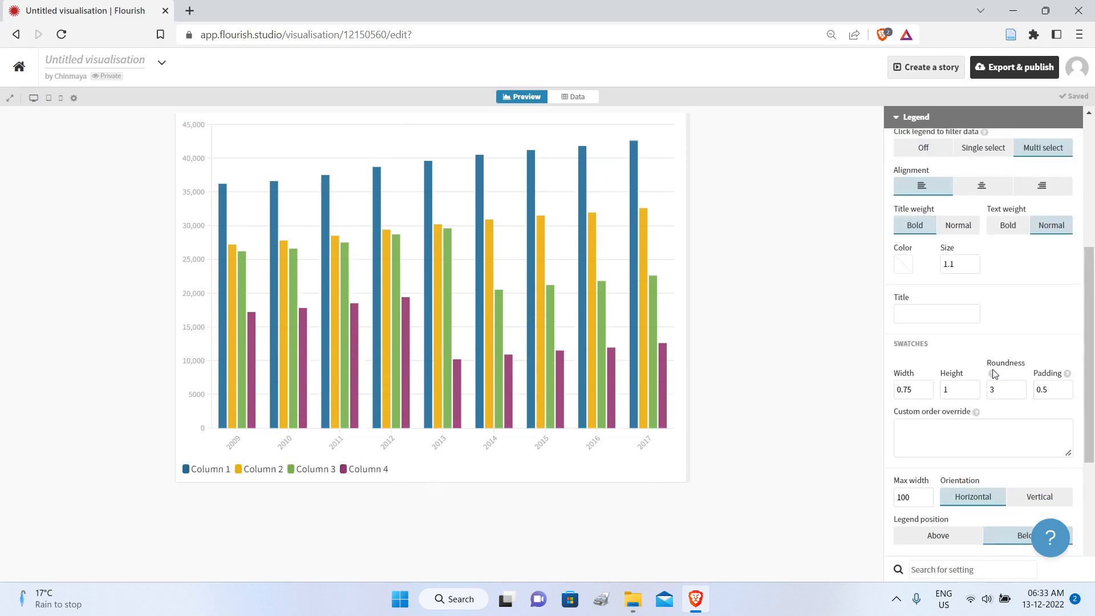
click(980, 190)
click(921, 185)
scroll(997, 395, down, 3)
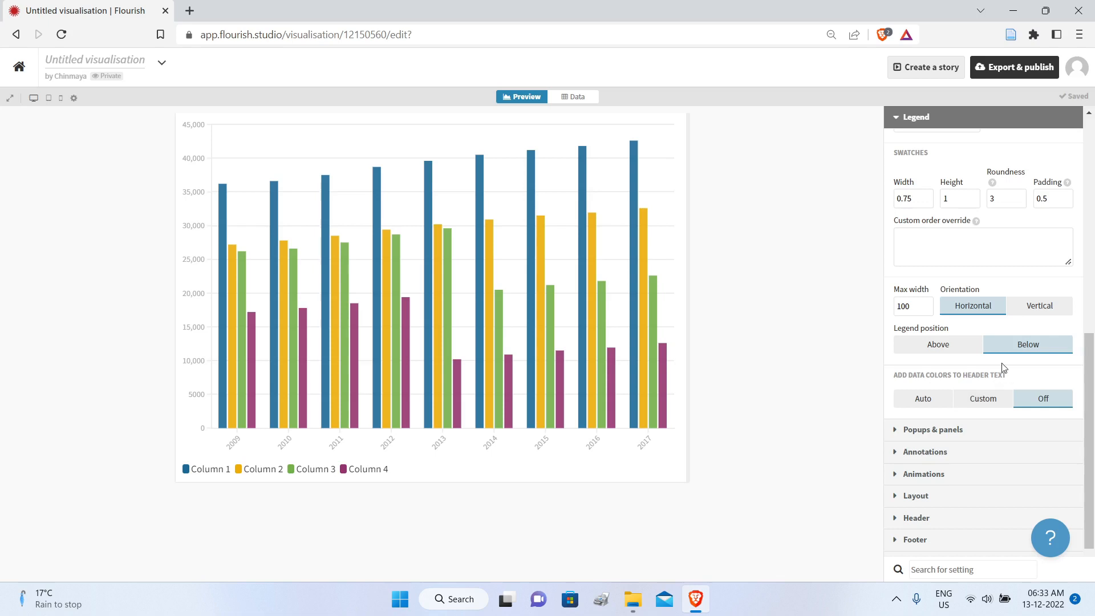
click(921, 341)
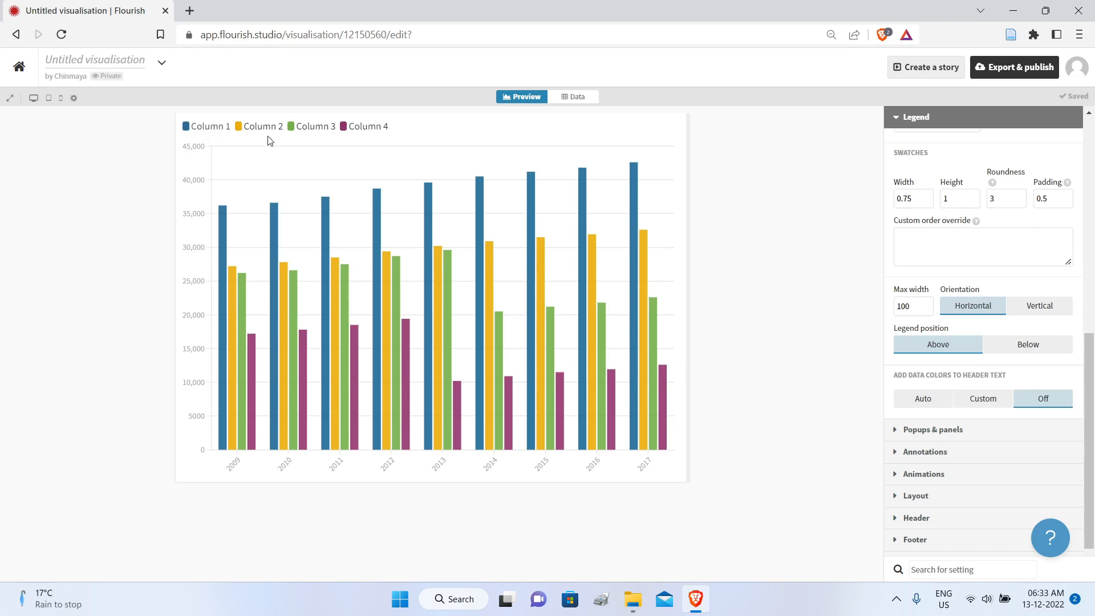
Step: Rename the header of column B in the data sheet as "Product 1"
click(574, 97)
click(252, 171)
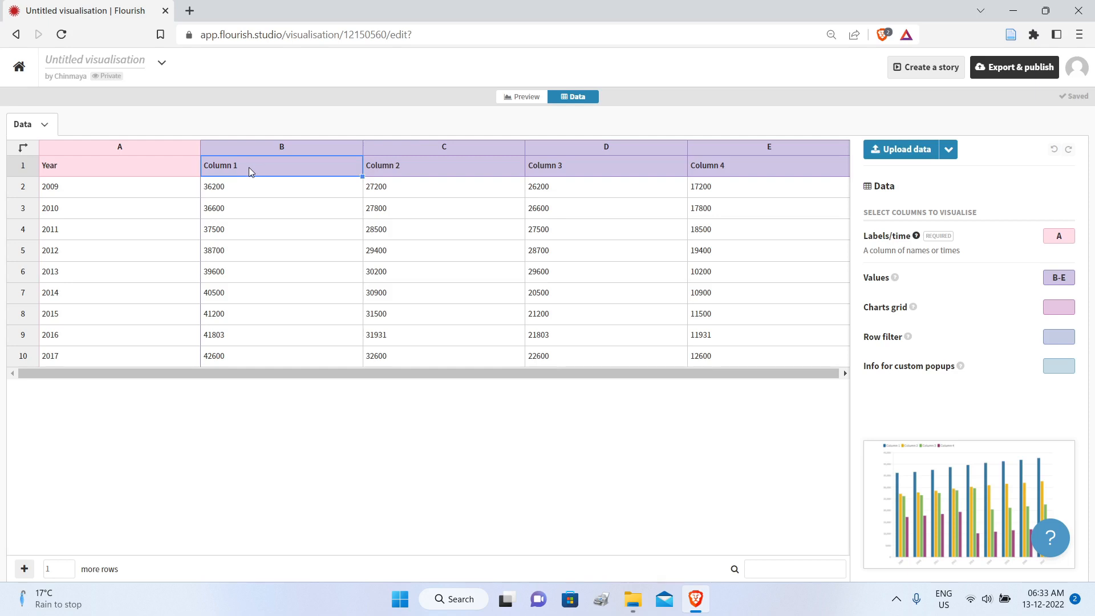
double_click(249, 166)
drag(230, 164, 181, 159)
text(Product)
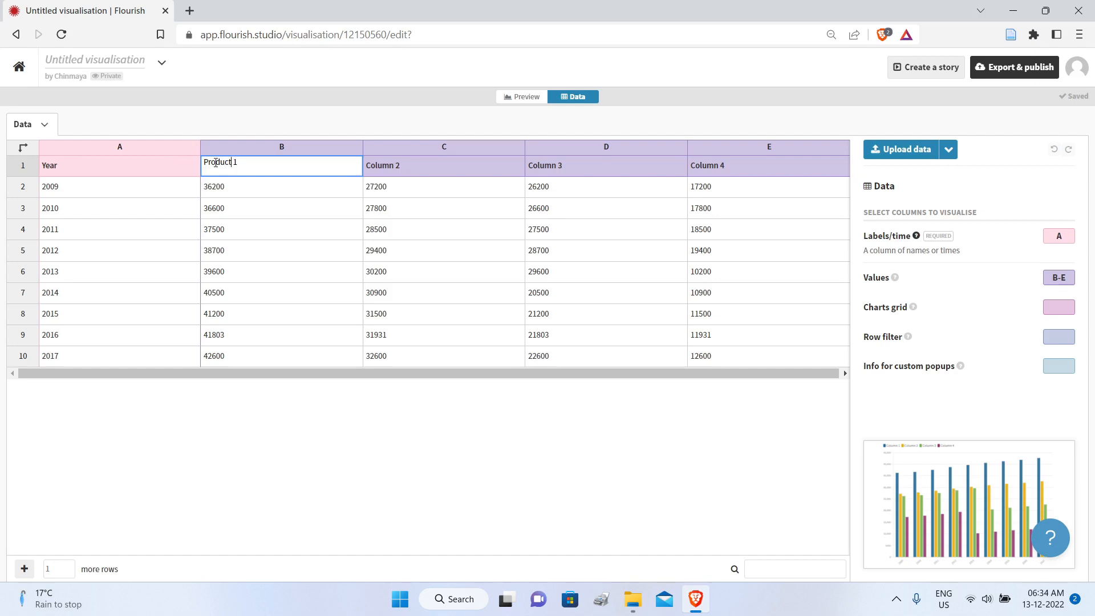
Step: Rename the headers of columns C, D and E as "Product 2", "Product 3" and "Product 4"
click(387, 166)
double_click(396, 164)
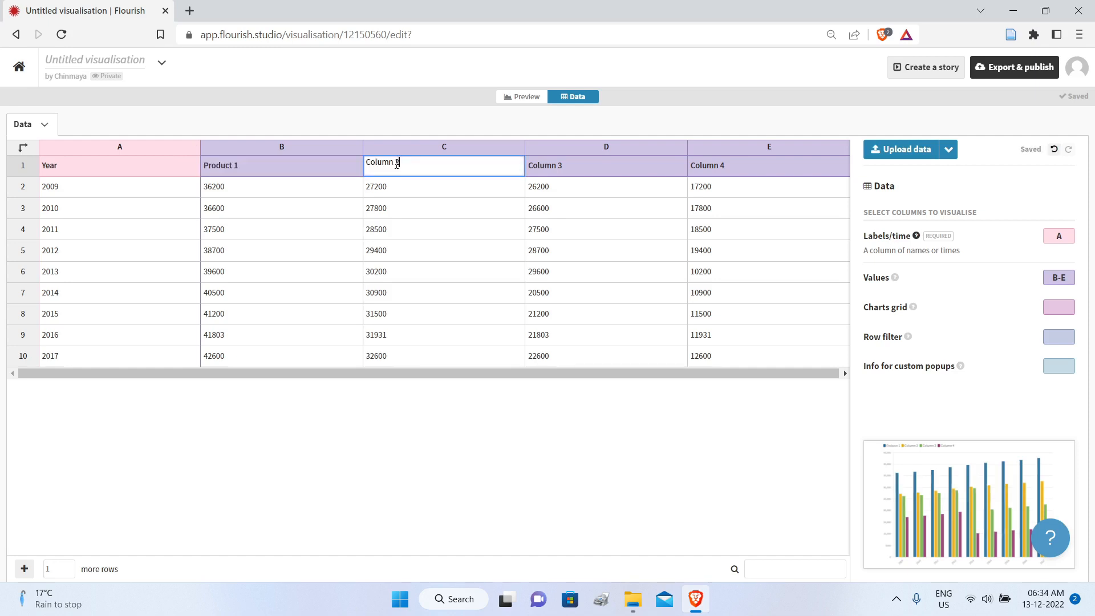
drag(393, 162, 379, 163)
text(Product)
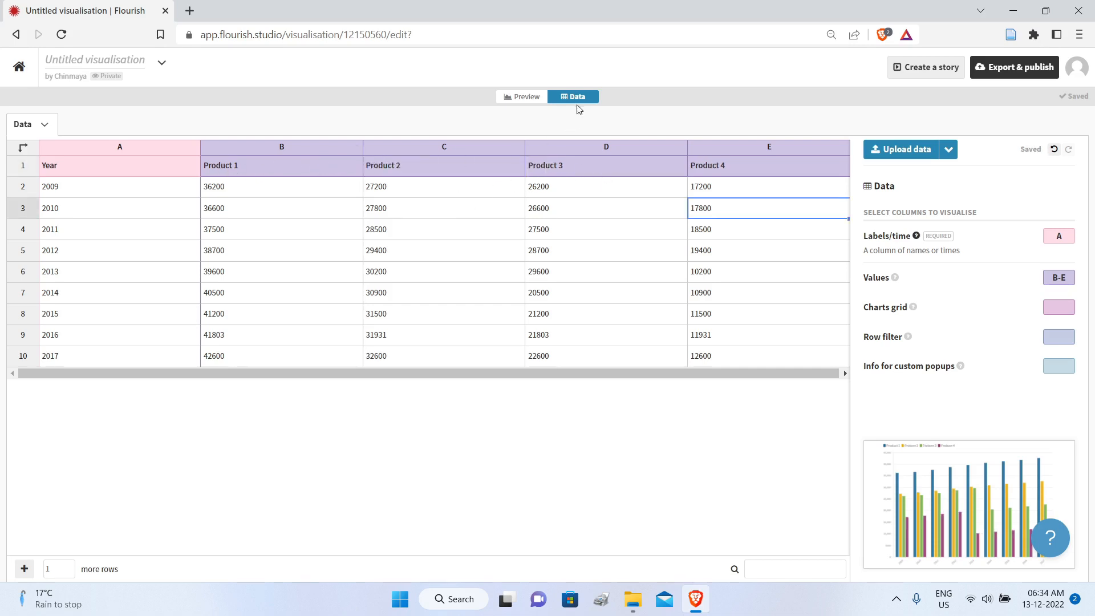
Step: Return to the chart preview and set the Y axis title to "Numbers Sold"
click(525, 100)
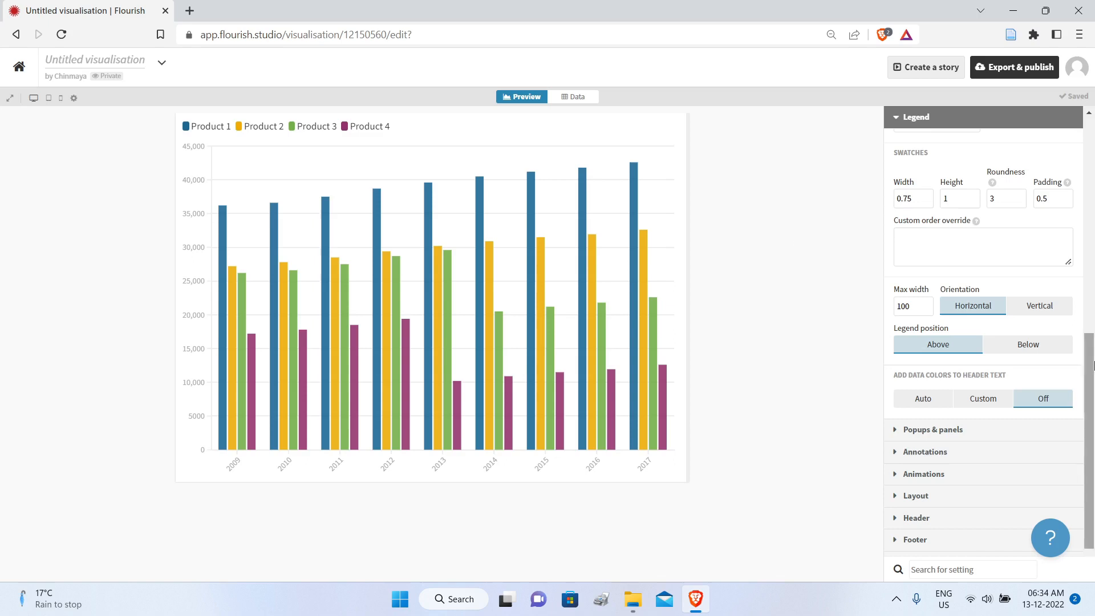
click(916, 116)
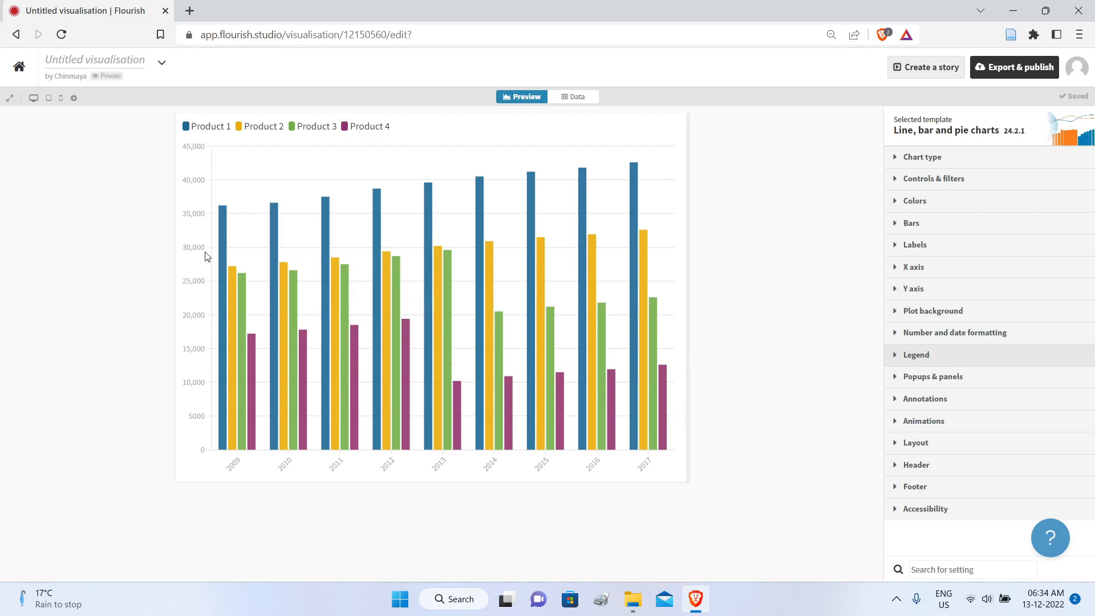
click(895, 292)
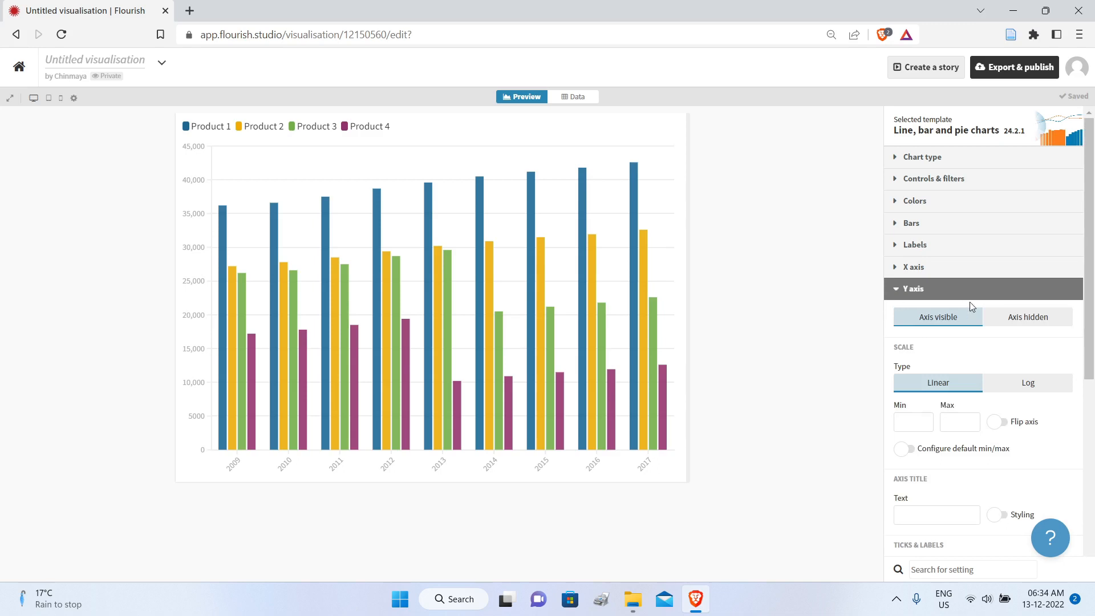
drag(1085, 299, 1085, 381)
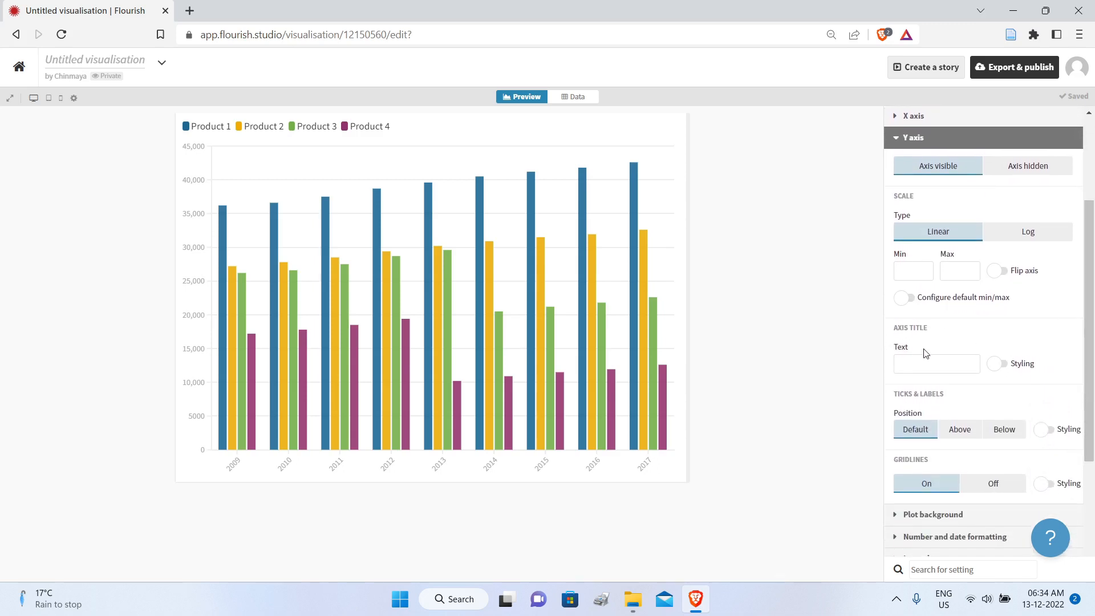
click(921, 364)
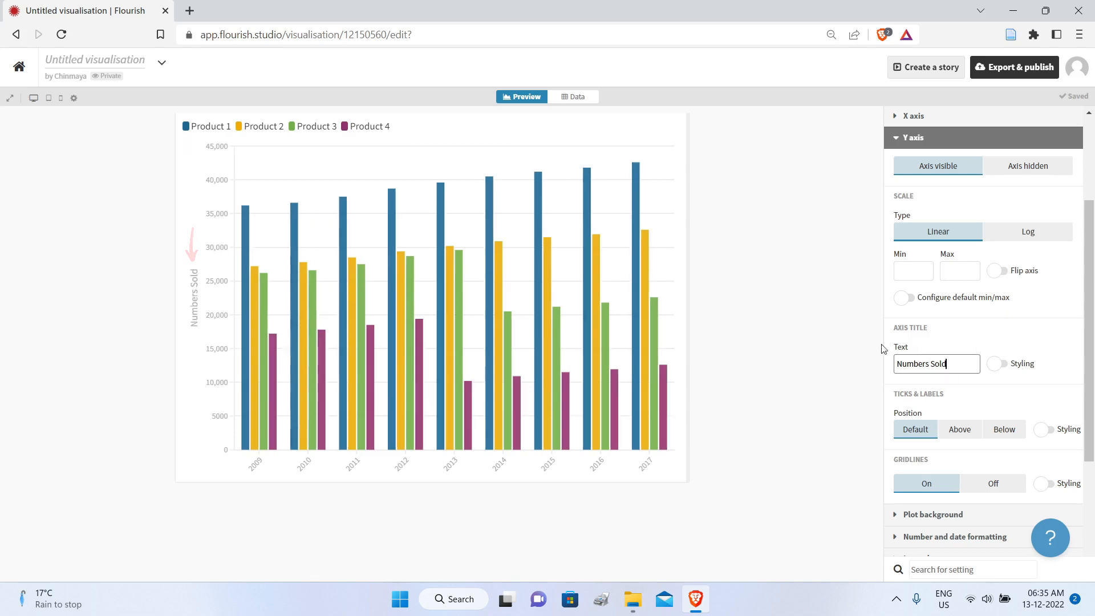
scroll(890, 346, down, 1)
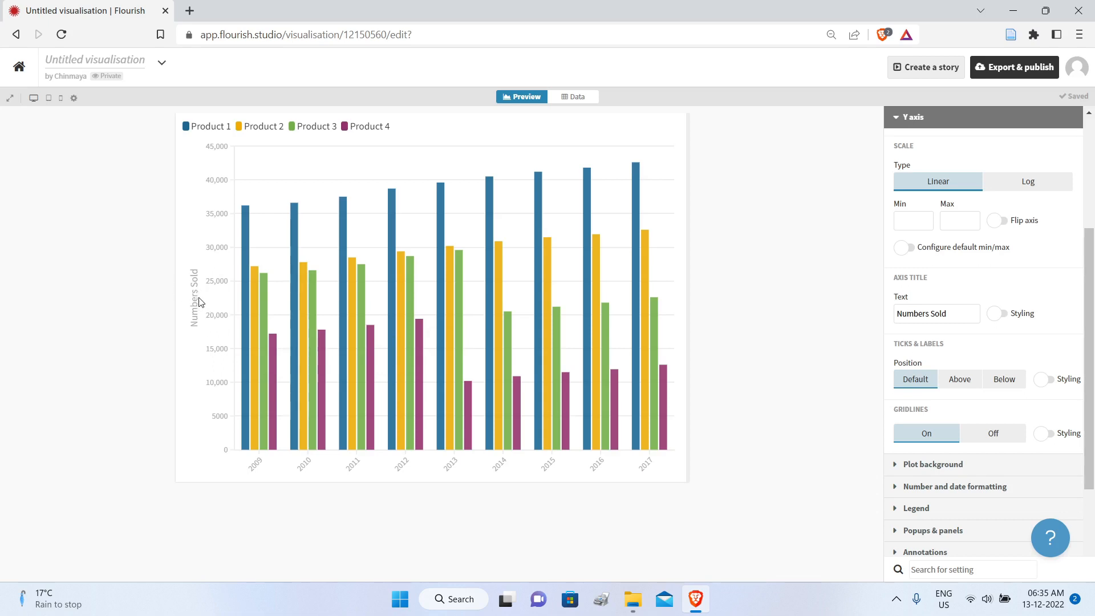
Step: Enable styling for the Y axis title and set its color to near-black, RGB 18, 8, 8
click(1006, 318)
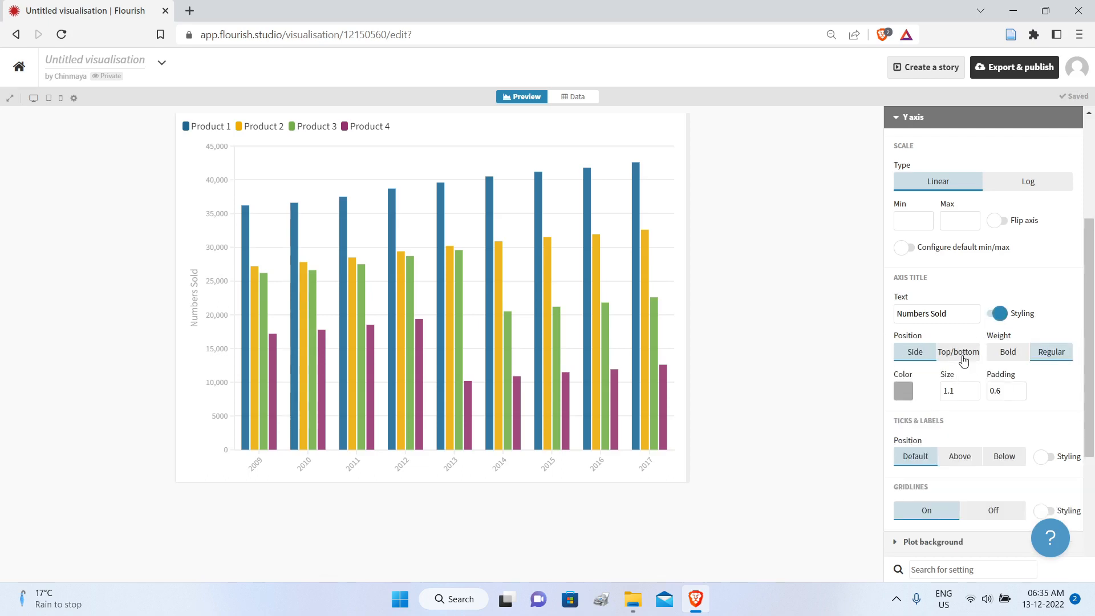
click(904, 394)
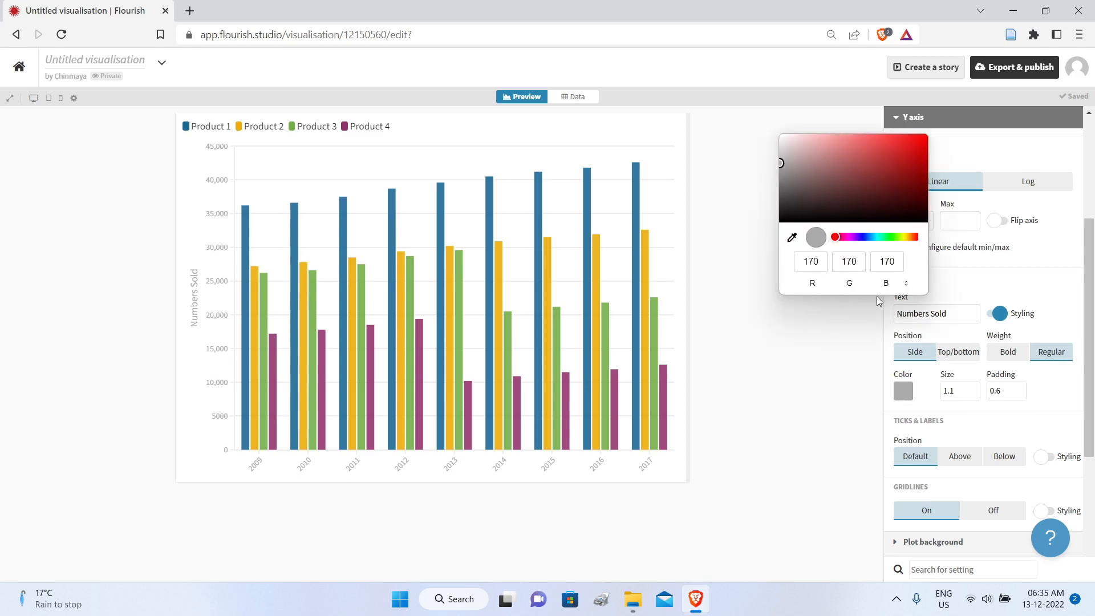
click(871, 220)
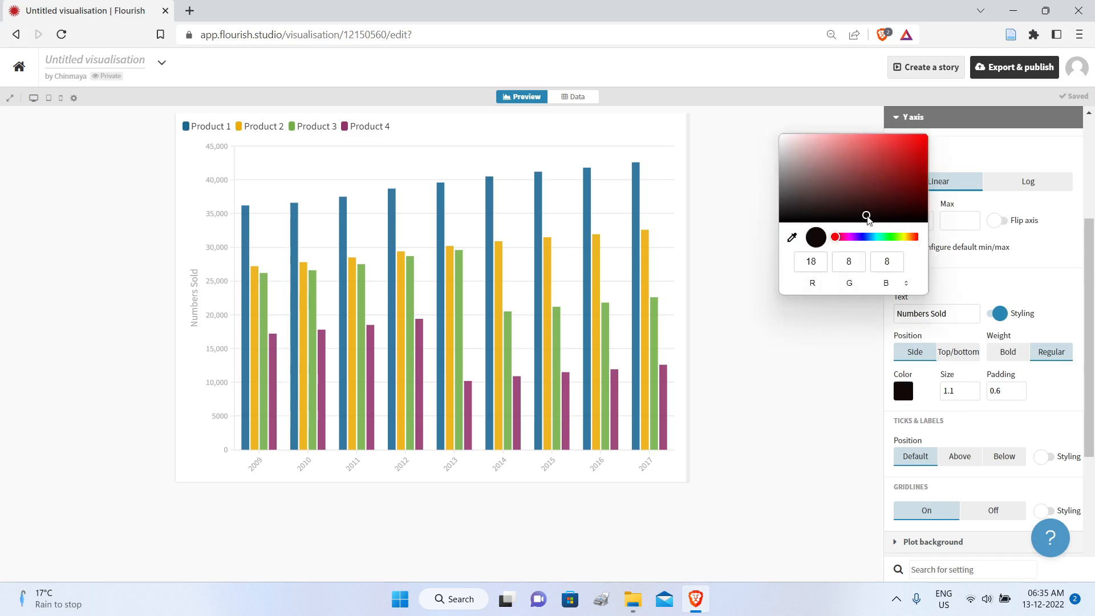
Step: Try a Y axis title size of 1.4 and restore it to 1.1
click(972, 392)
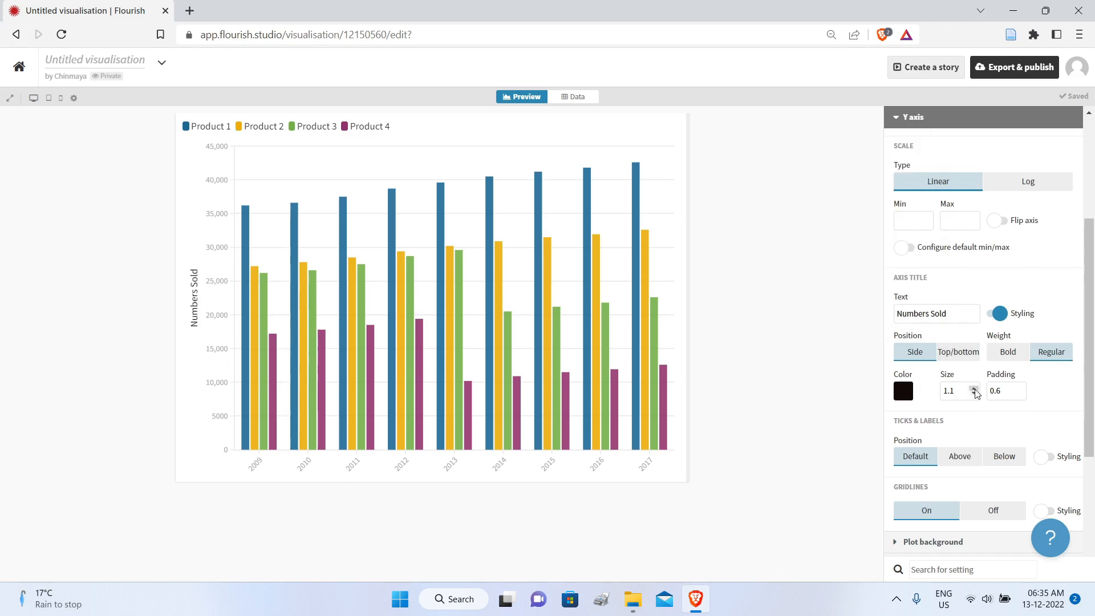
click(973, 389)
click(974, 389)
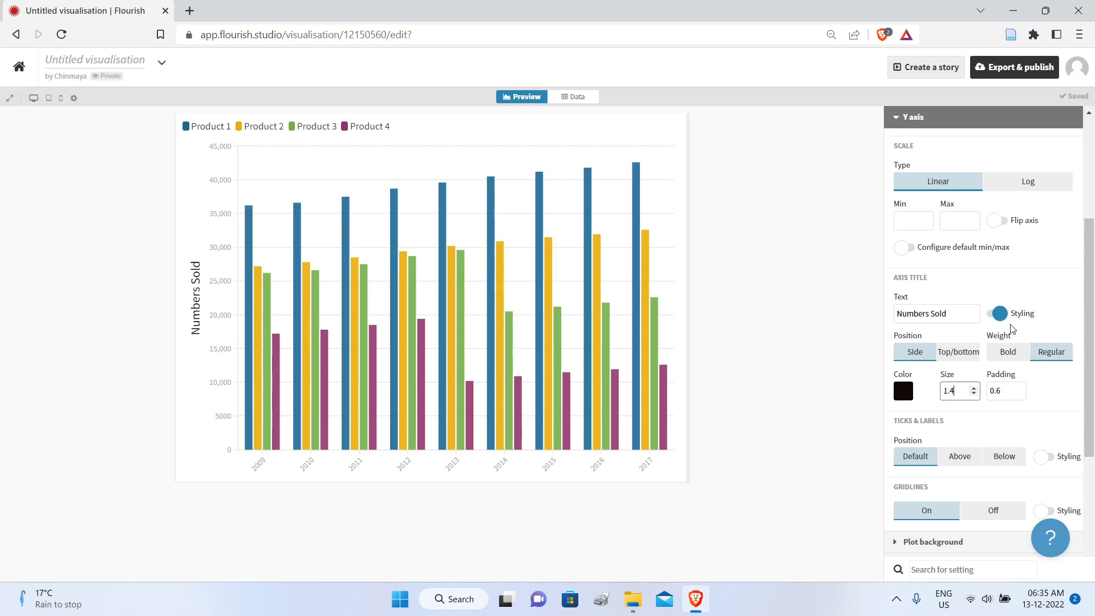
click(974, 394)
click(974, 394)
click(974, 394)
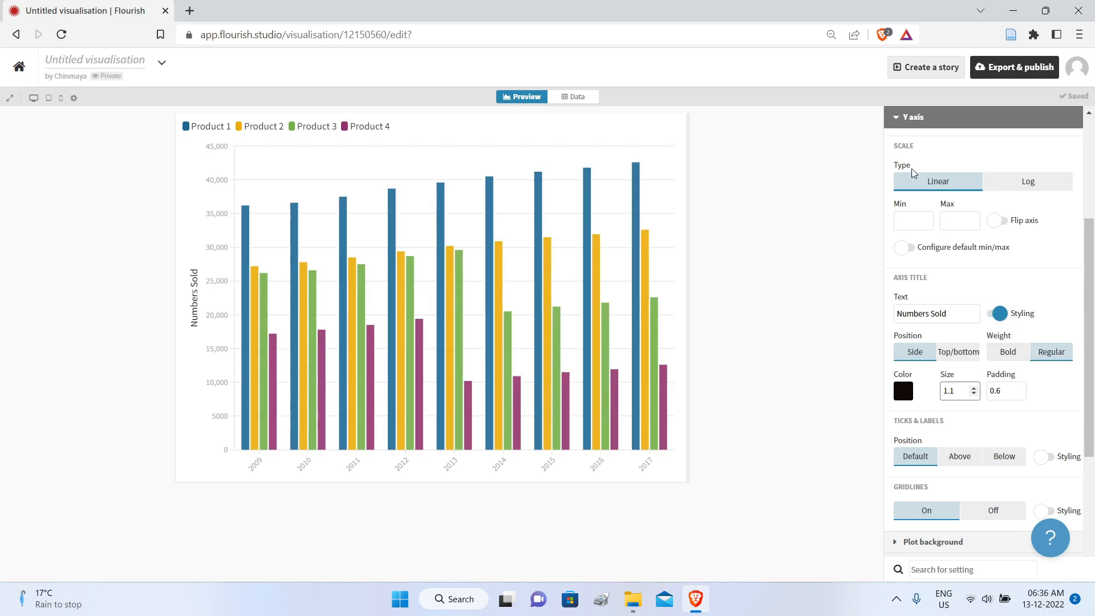
Step: Enable styling for the X axis title "Year" and set its color to near-black
click(902, 119)
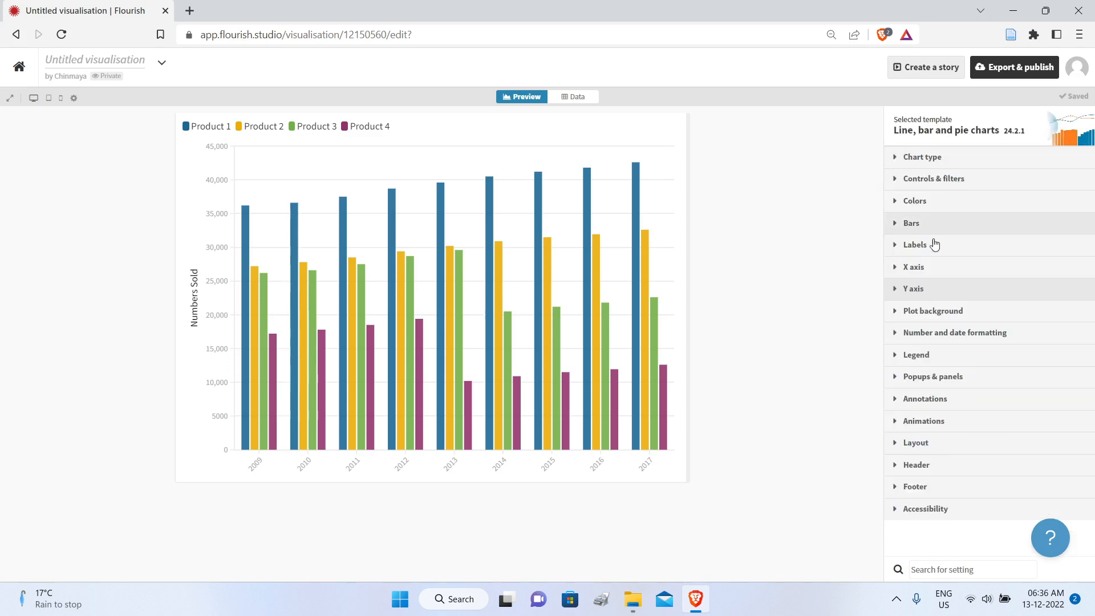
click(895, 269)
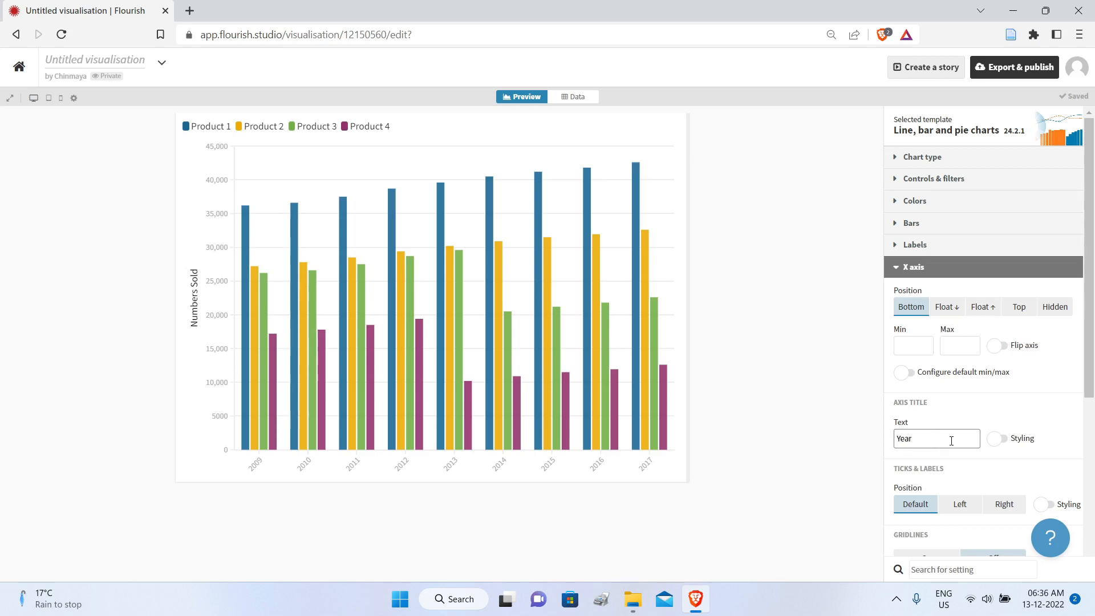
click(1006, 439)
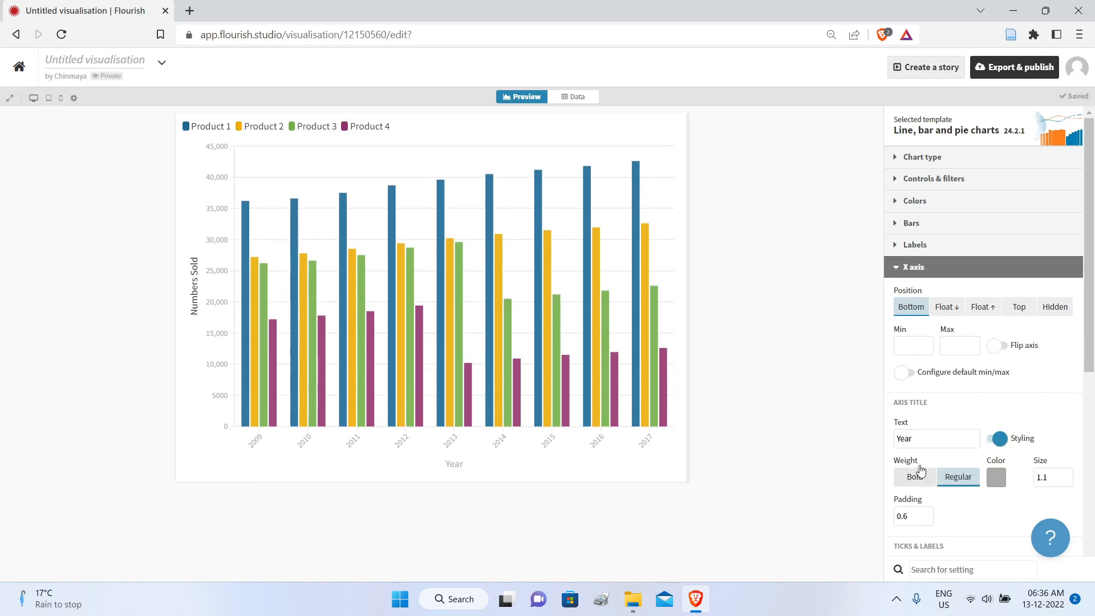
scroll(931, 459, down, 4)
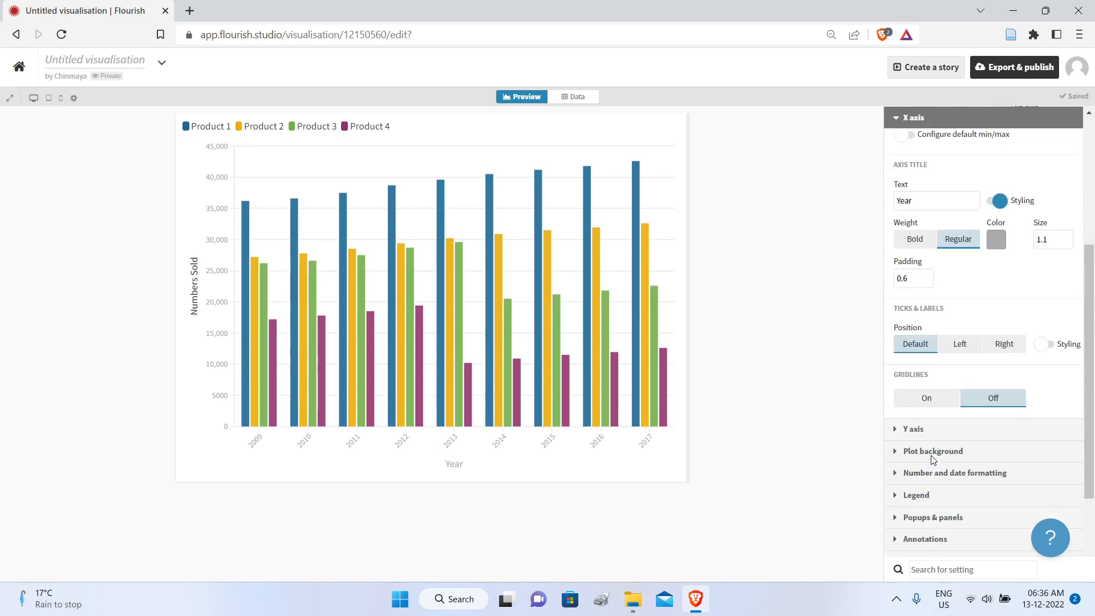
click(996, 238)
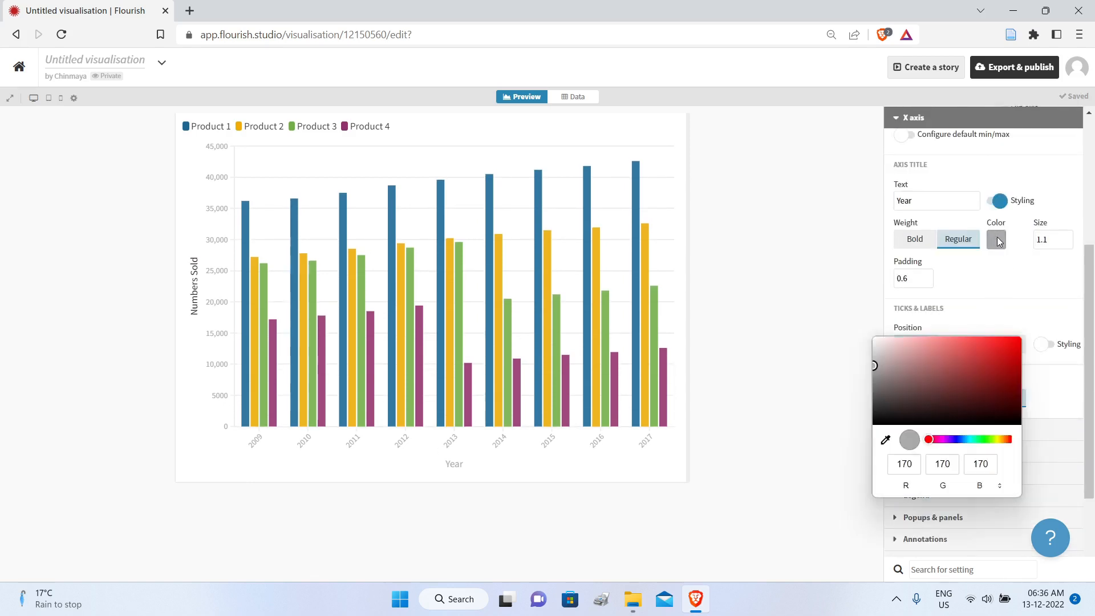
click(896, 423)
click(1030, 299)
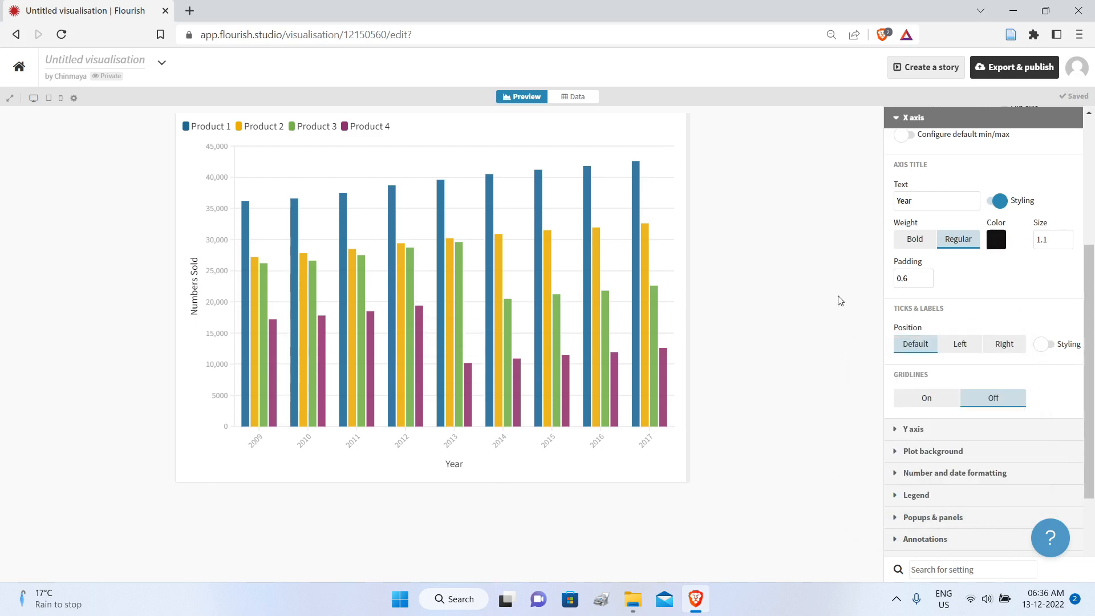
click(897, 118)
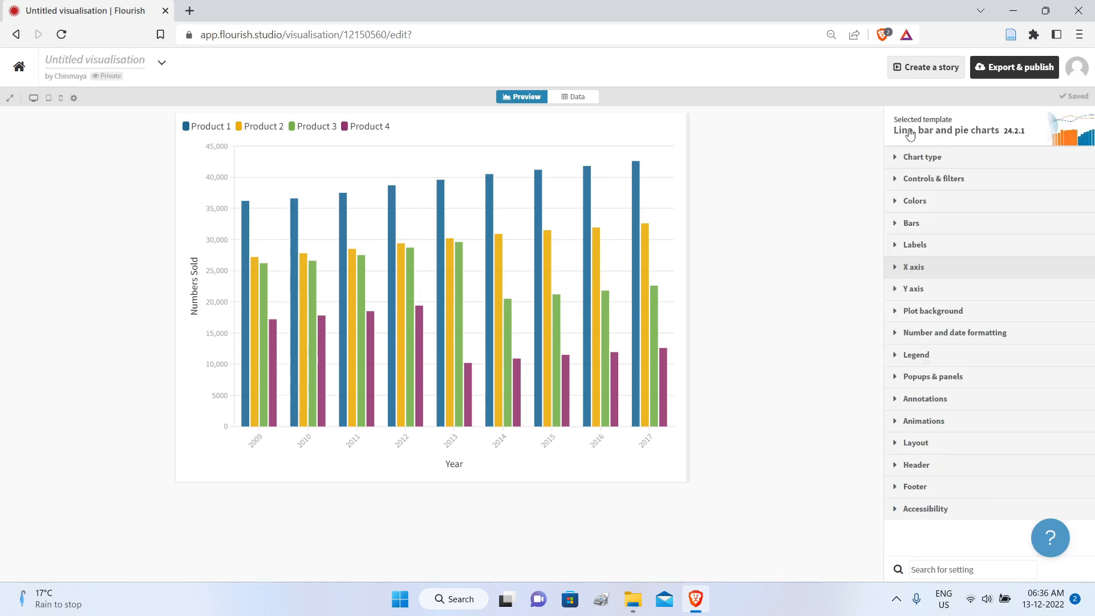
Step: Place the legend below the chart and align it to the center
click(894, 360)
scroll(1020, 319, down, 6)
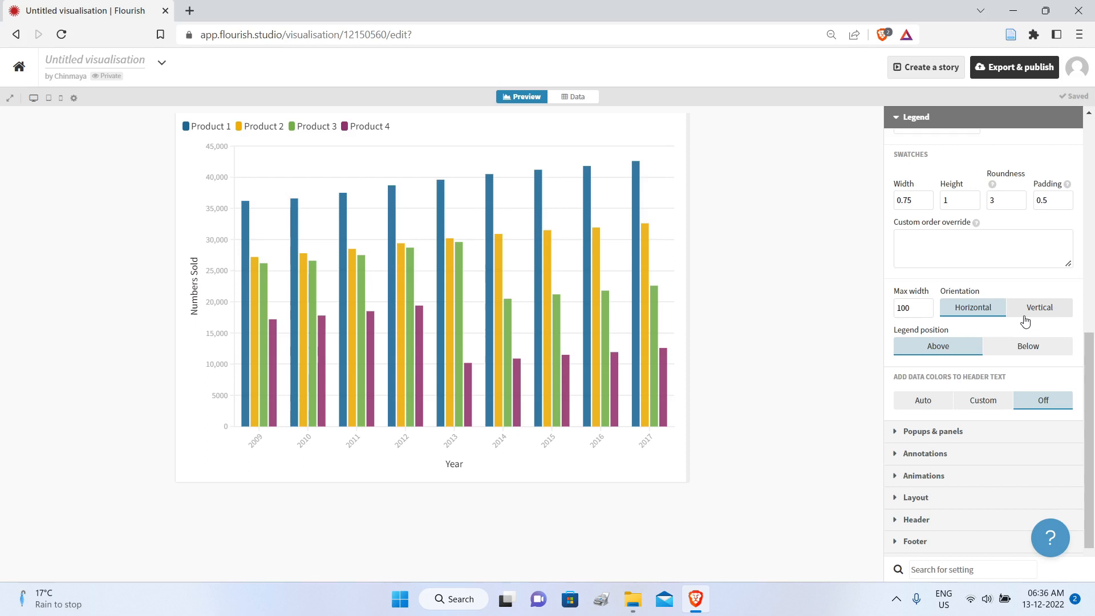
click(1019, 351)
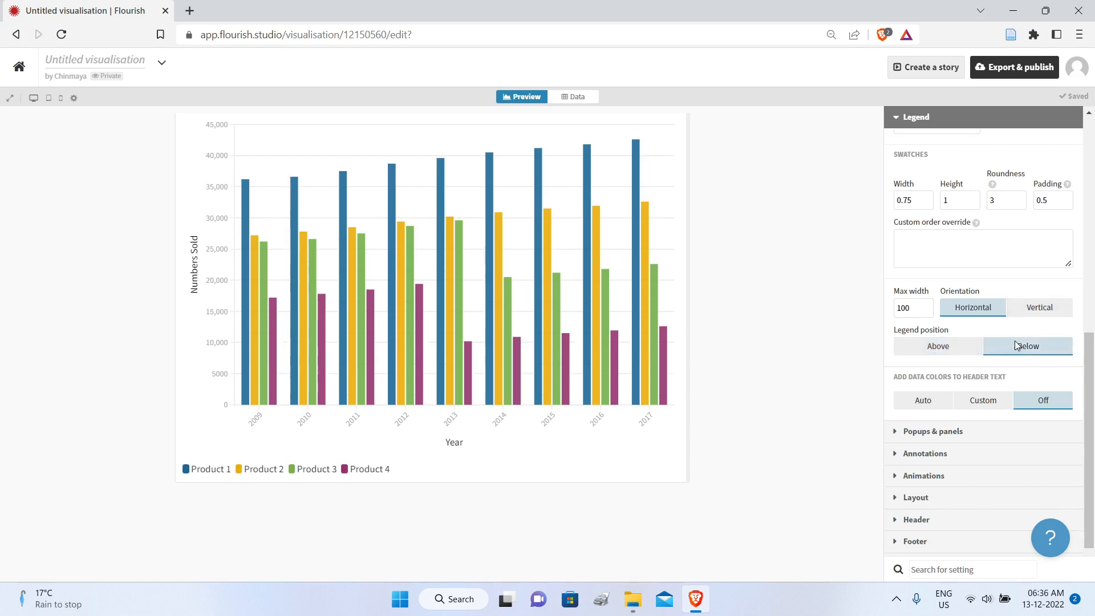
drag(1086, 370, 1086, 258)
click(982, 248)
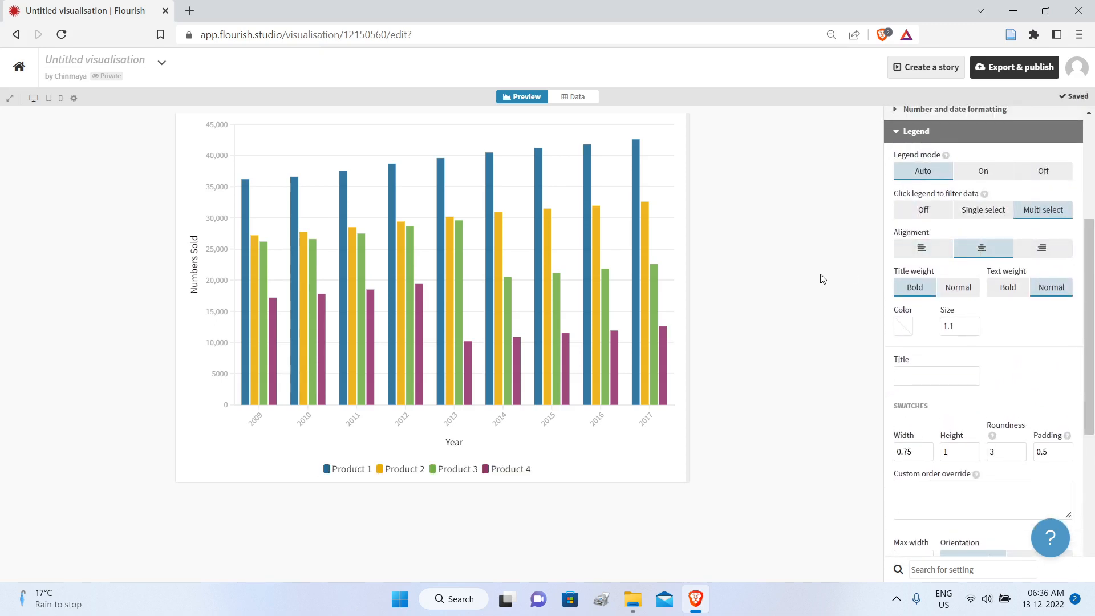
click(894, 133)
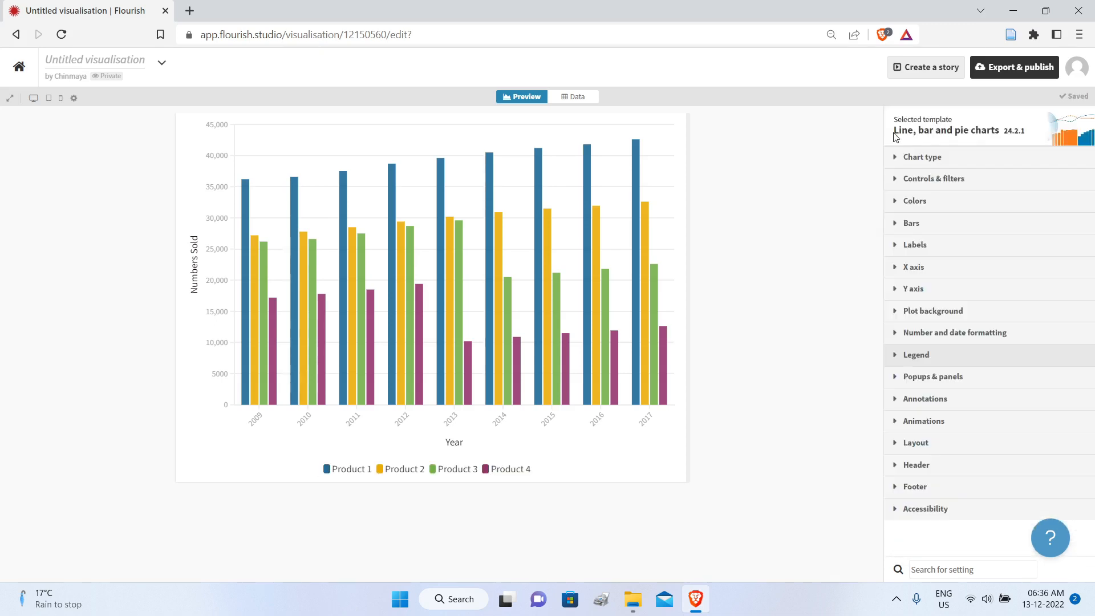
Step: Add the header title "Sales of Products" to the chart
click(899, 468)
drag(1093, 361, 1082, 462)
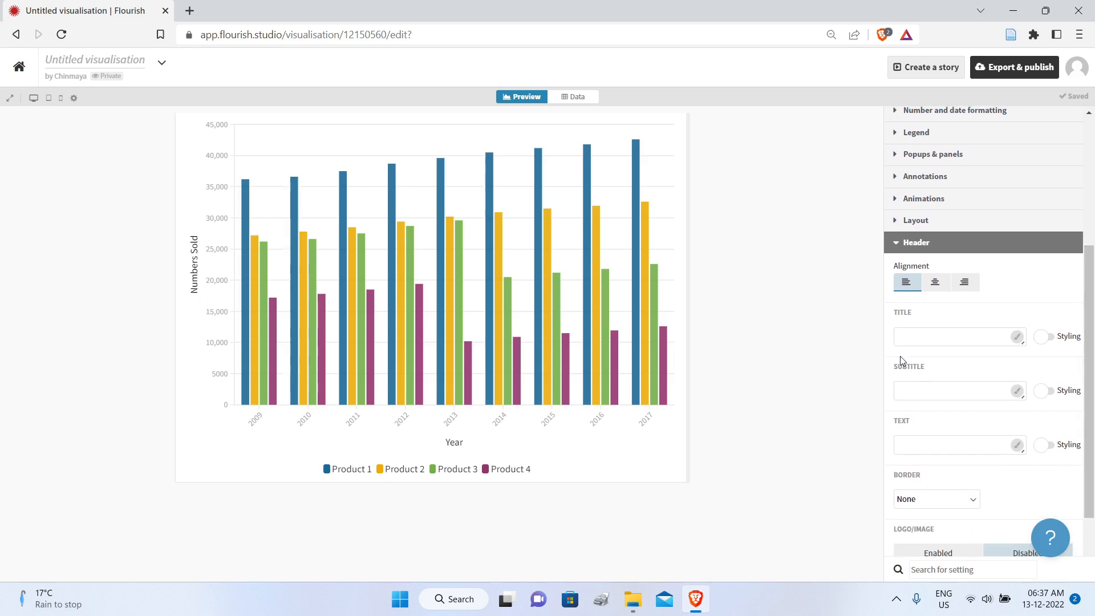
click(902, 340)
text(Sales of Products)
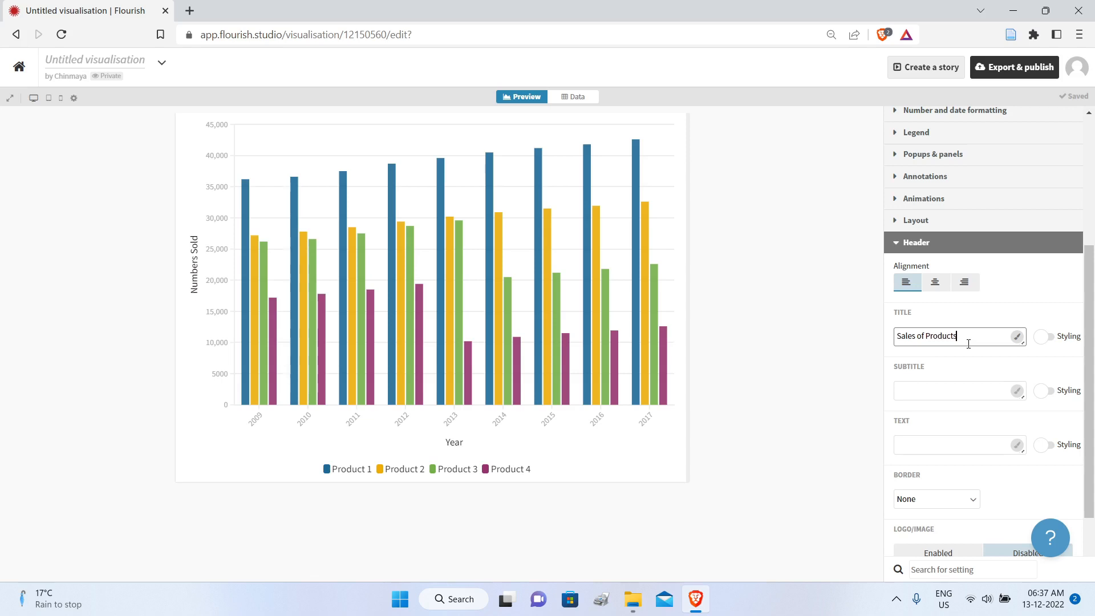
click(936, 391)
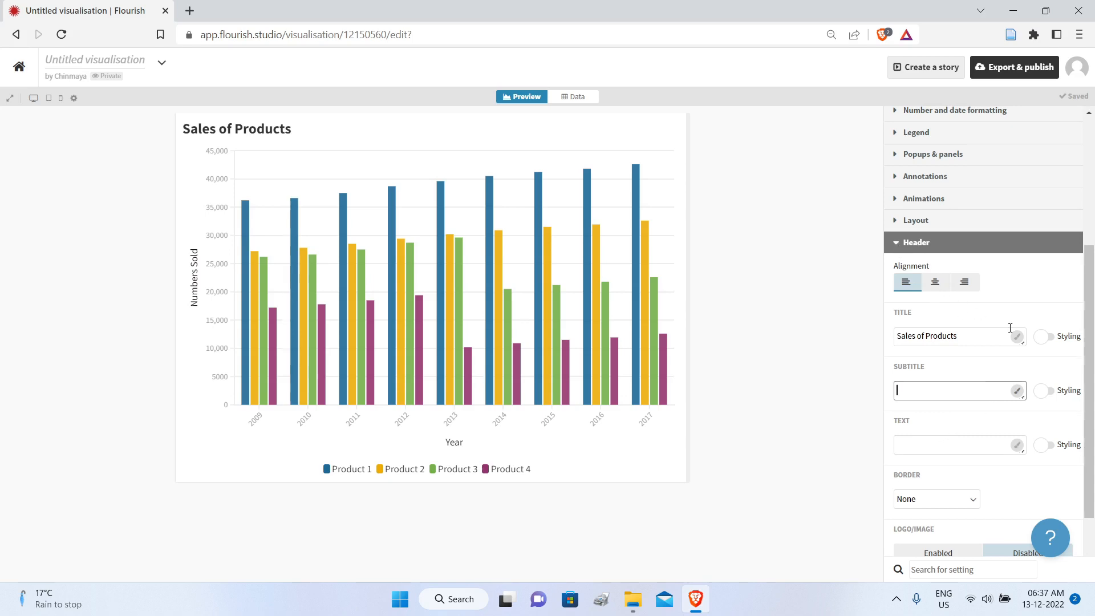
Step: Center the alignment of the chart's header
scroll(1014, 325, down, 2)
scroll(1000, 345, up, 4)
click(935, 433)
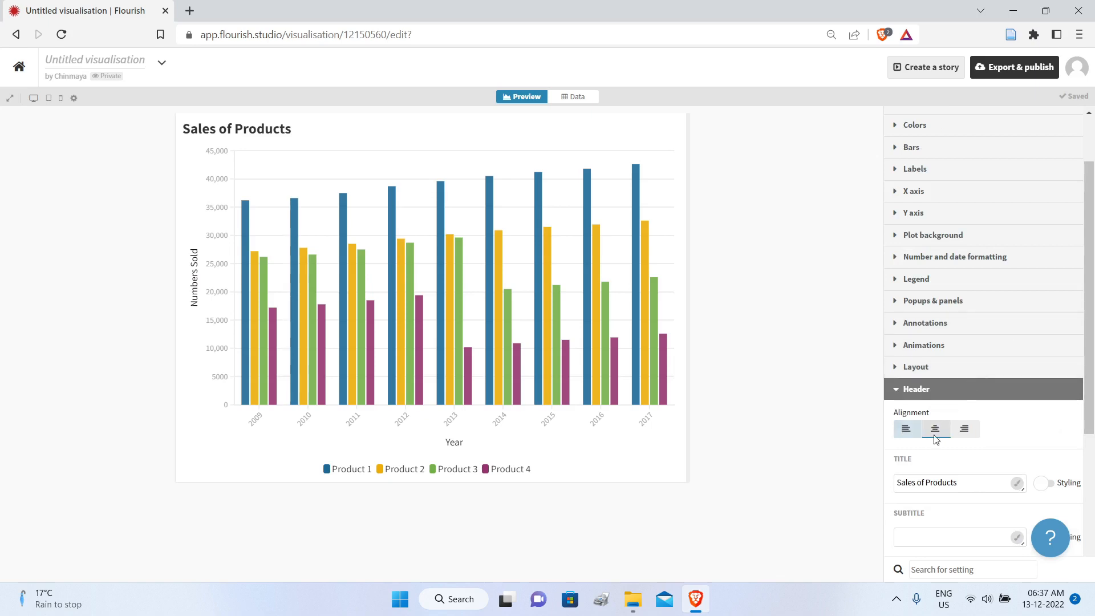
click(897, 392)
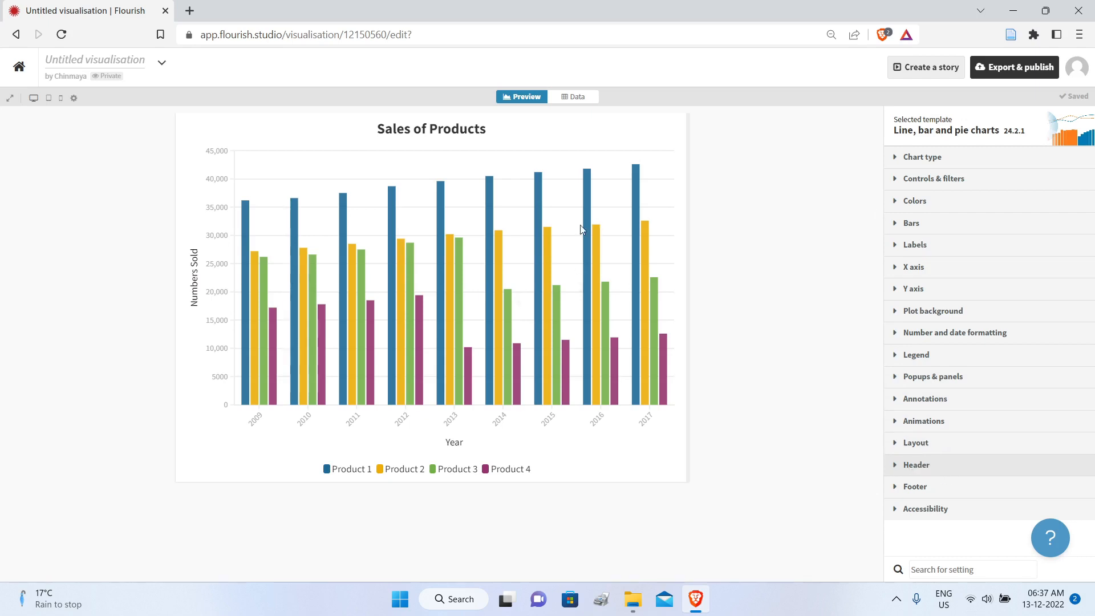
Step: Try the Flourish 2 color palette and a pastel palette on the columns, and restore the Flourish 1 palette
click(896, 204)
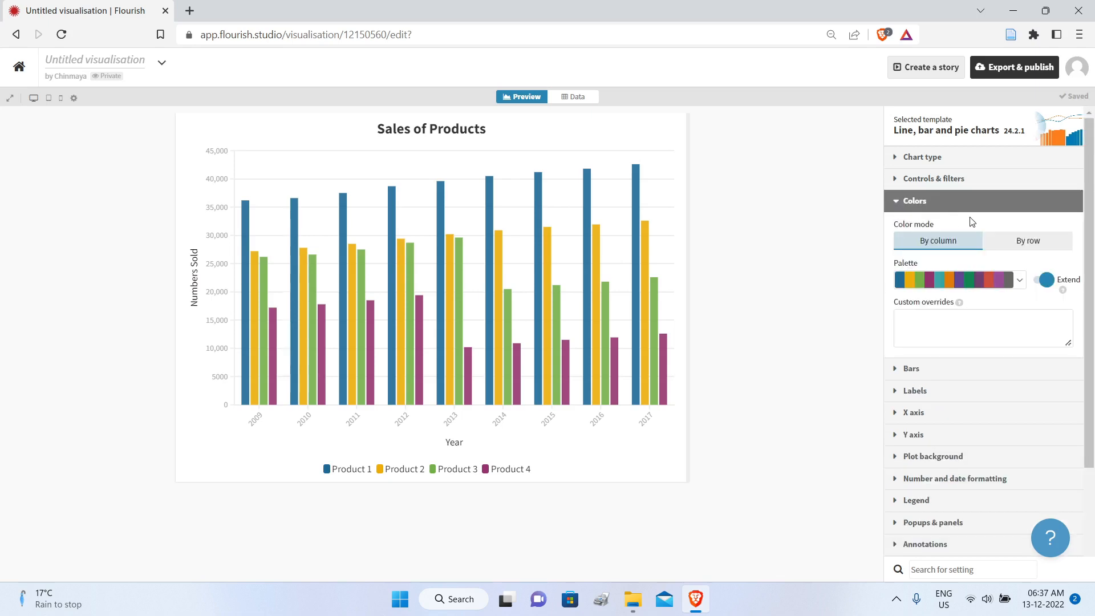
click(1019, 285)
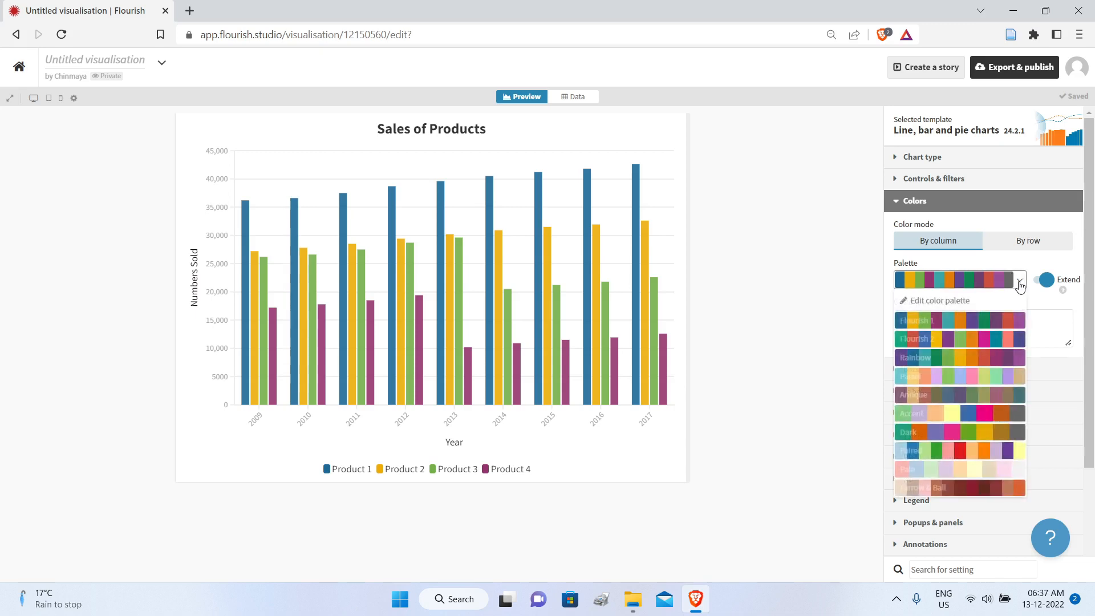
click(970, 340)
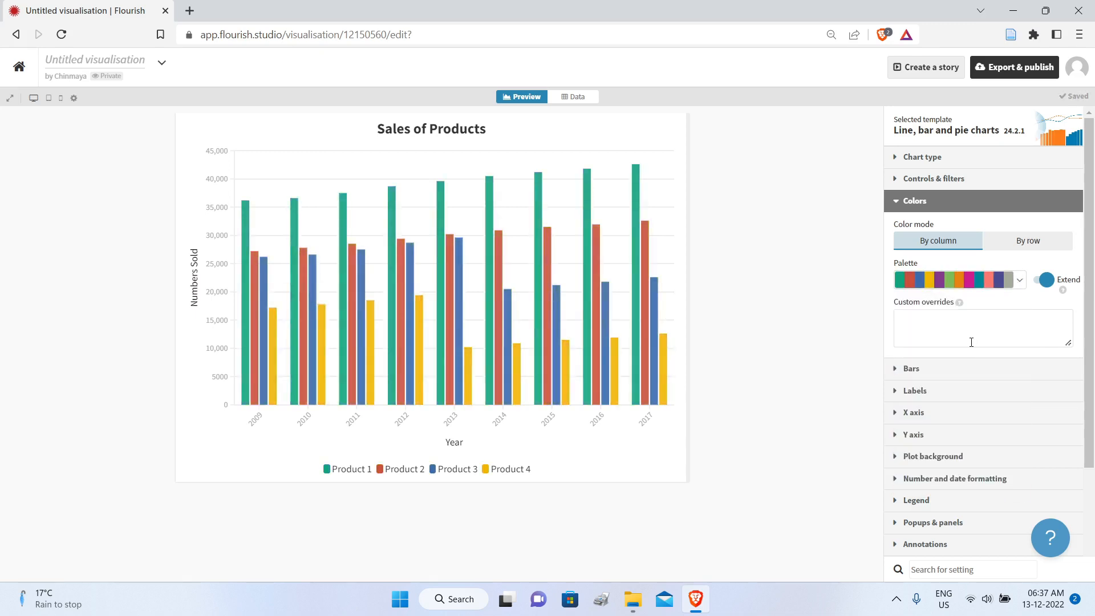
click(1019, 280)
click(941, 380)
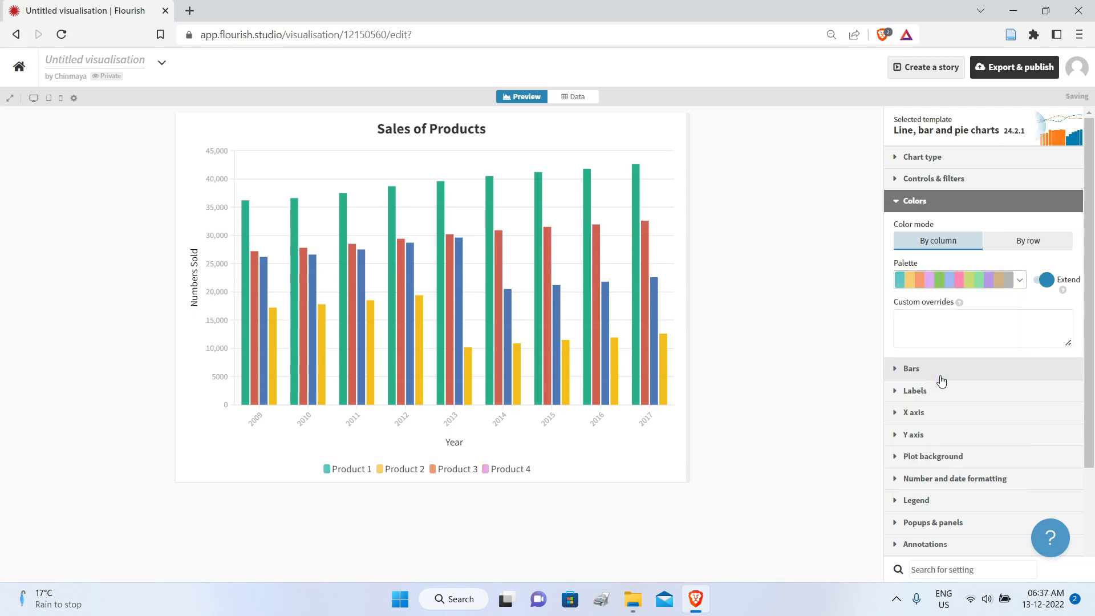
click(1022, 286)
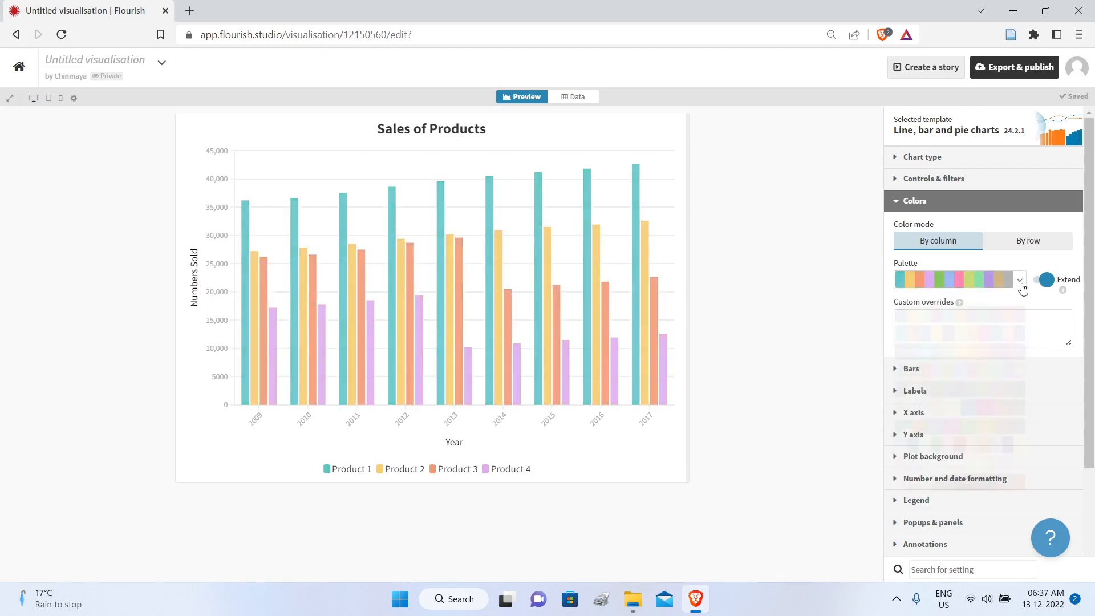
click(964, 321)
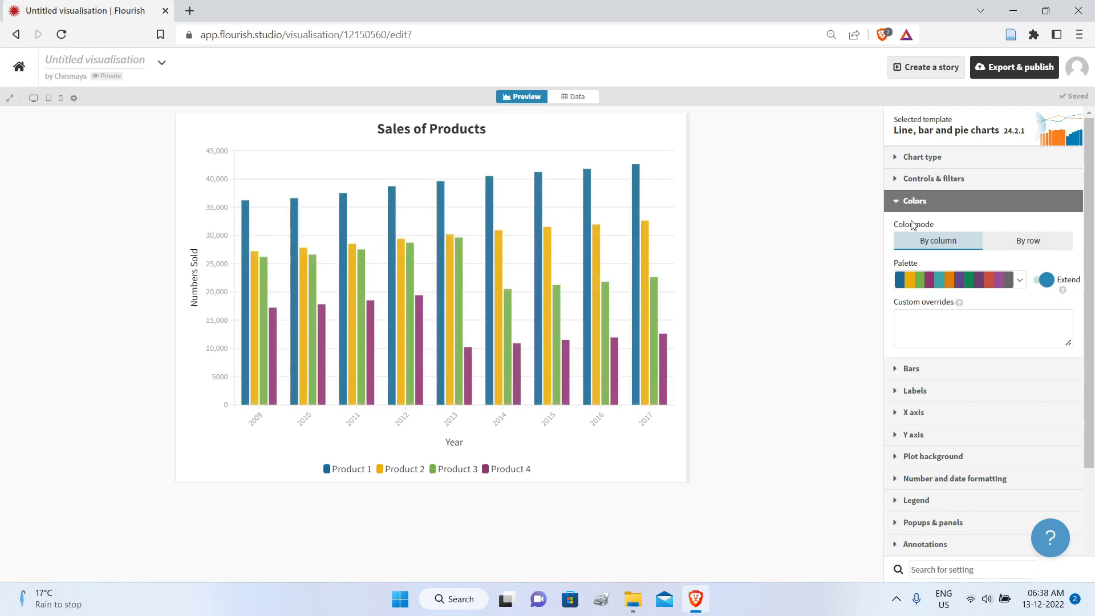
click(902, 204)
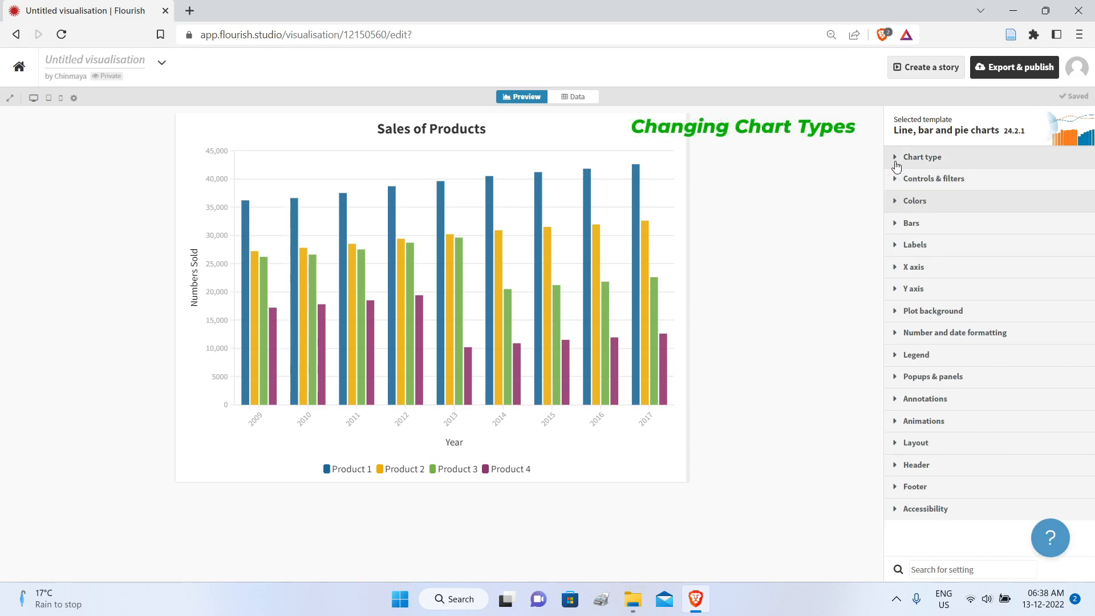
Step: Try the Line chart type for the sales data and switch the chart to Area chart (stacked %)
click(896, 161)
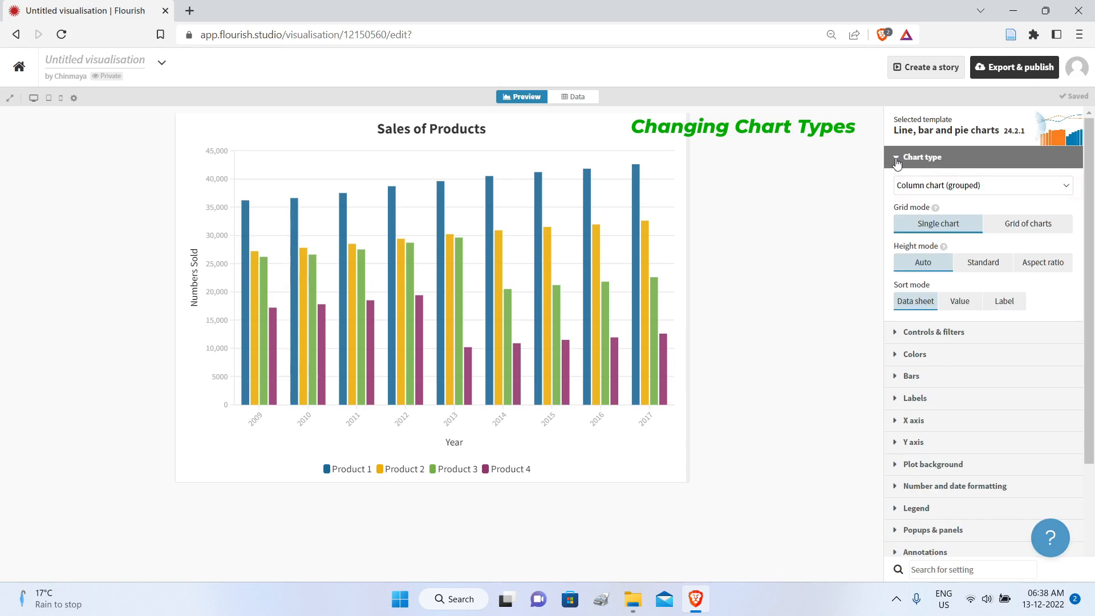
click(1065, 185)
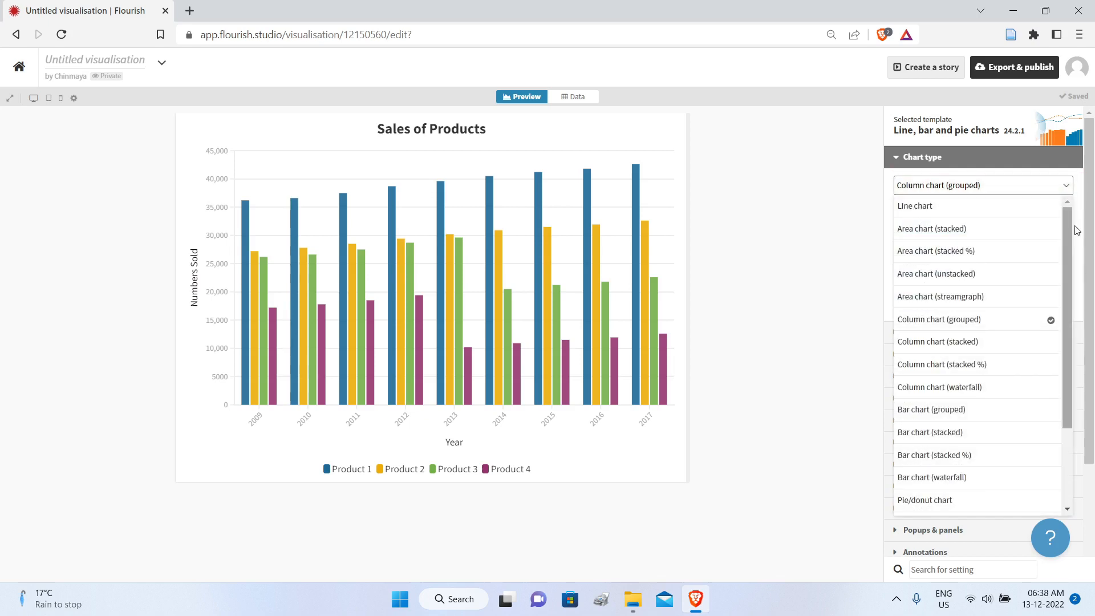
scroll(1057, 352, down, 2)
scroll(1059, 328, up, 2)
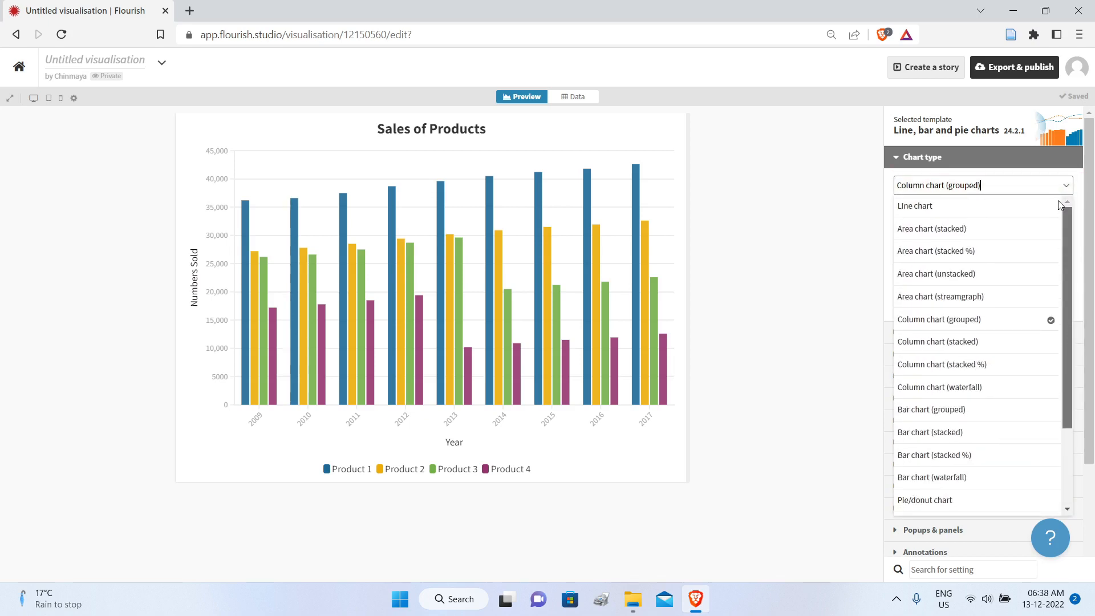
click(931, 208)
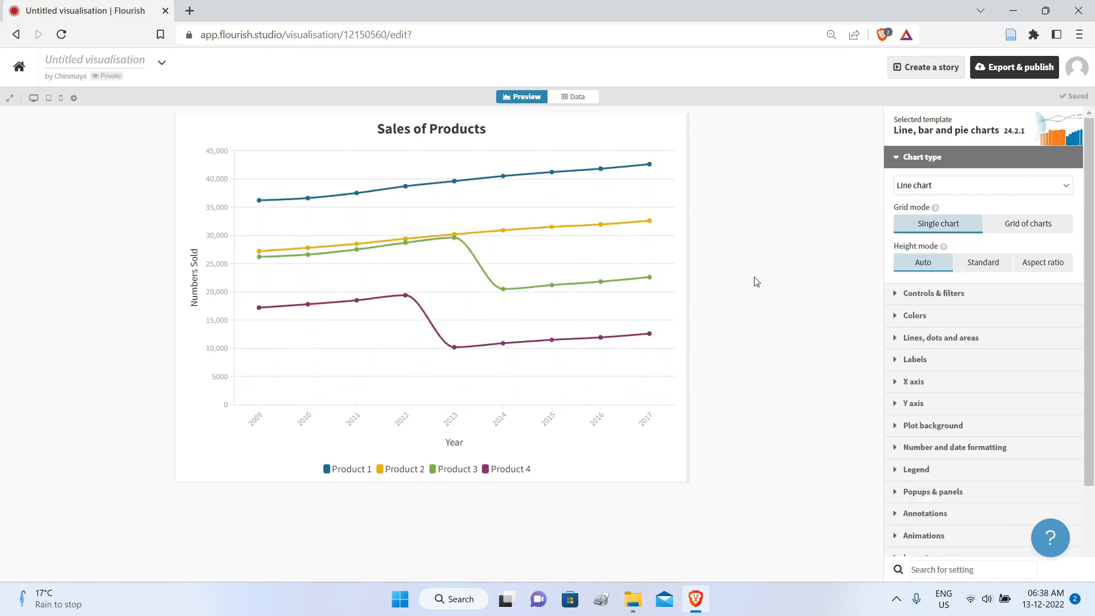
click(1066, 186)
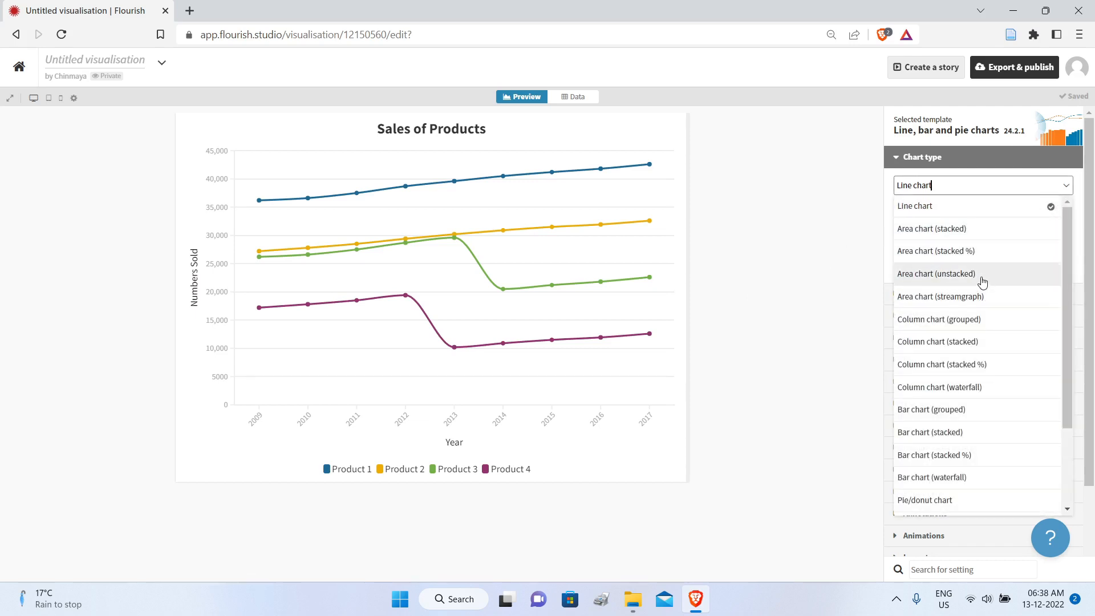
click(979, 251)
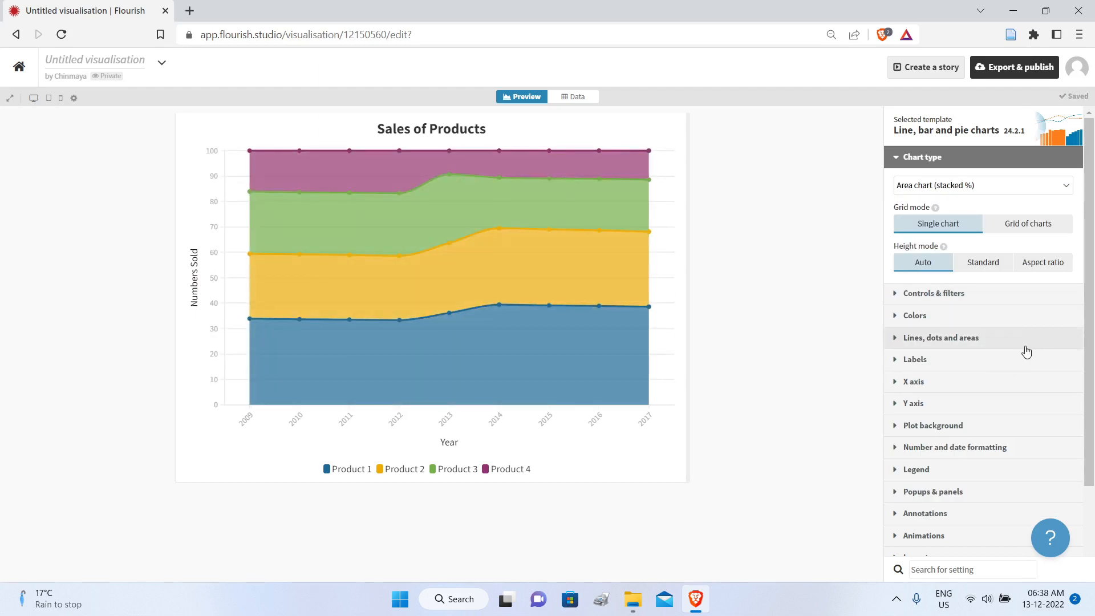
Step: Try the Bar chart (grouped) and Pie/donut chart types for the sales data
click(1067, 185)
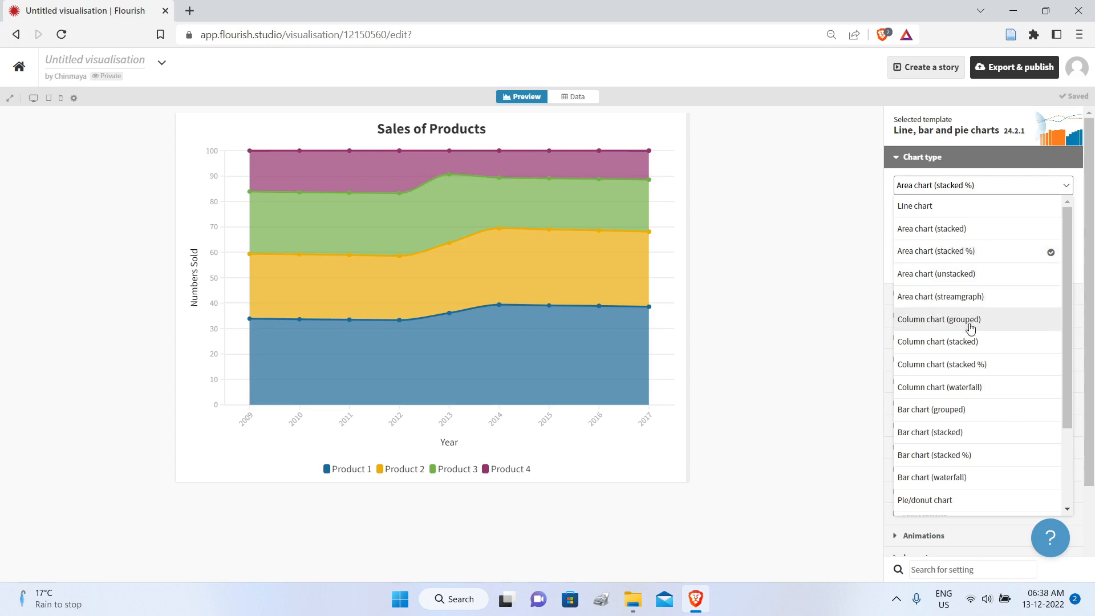
drag(1066, 369, 1075, 425)
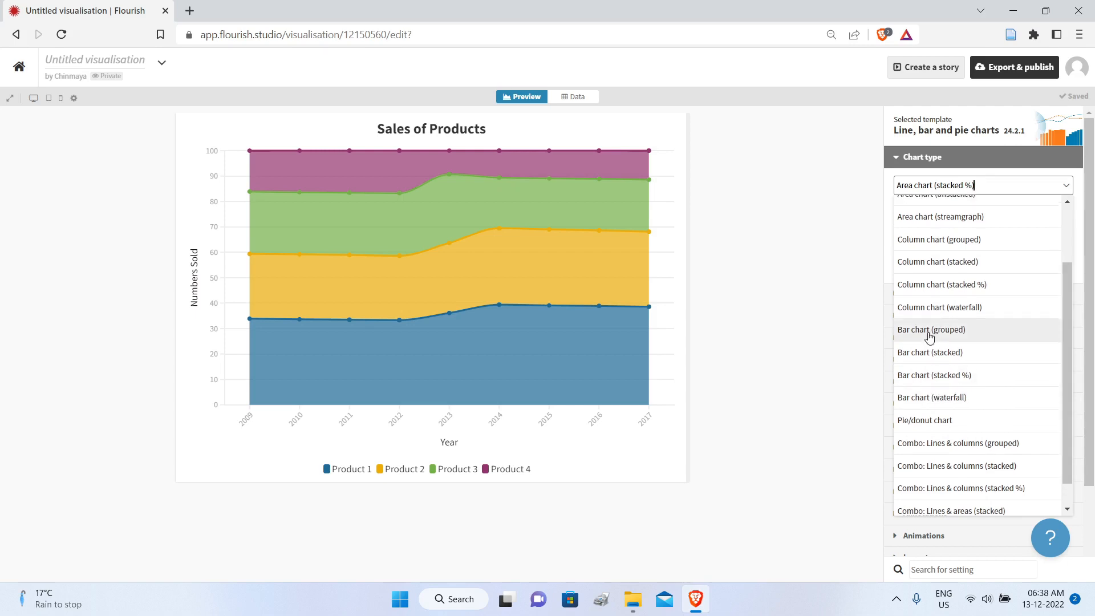
click(901, 329)
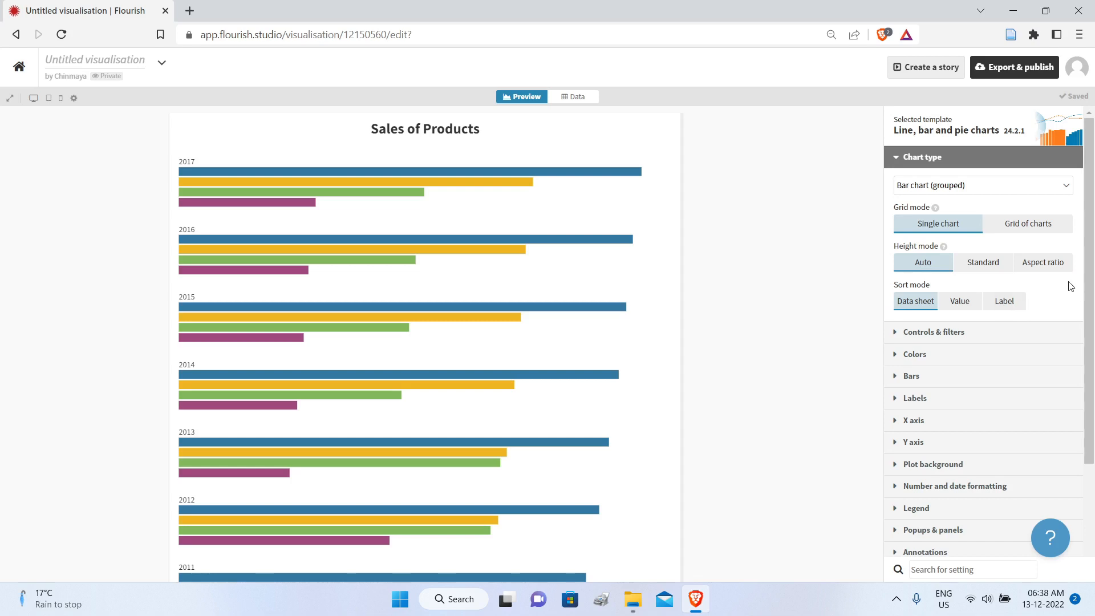
click(1064, 184)
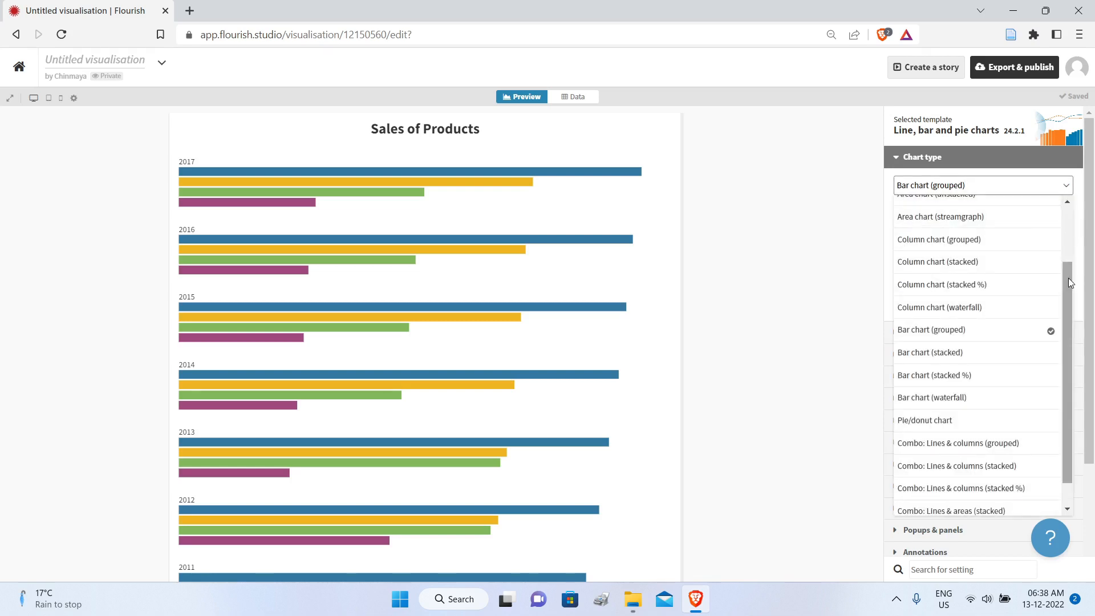
drag(1069, 278, 1069, 315)
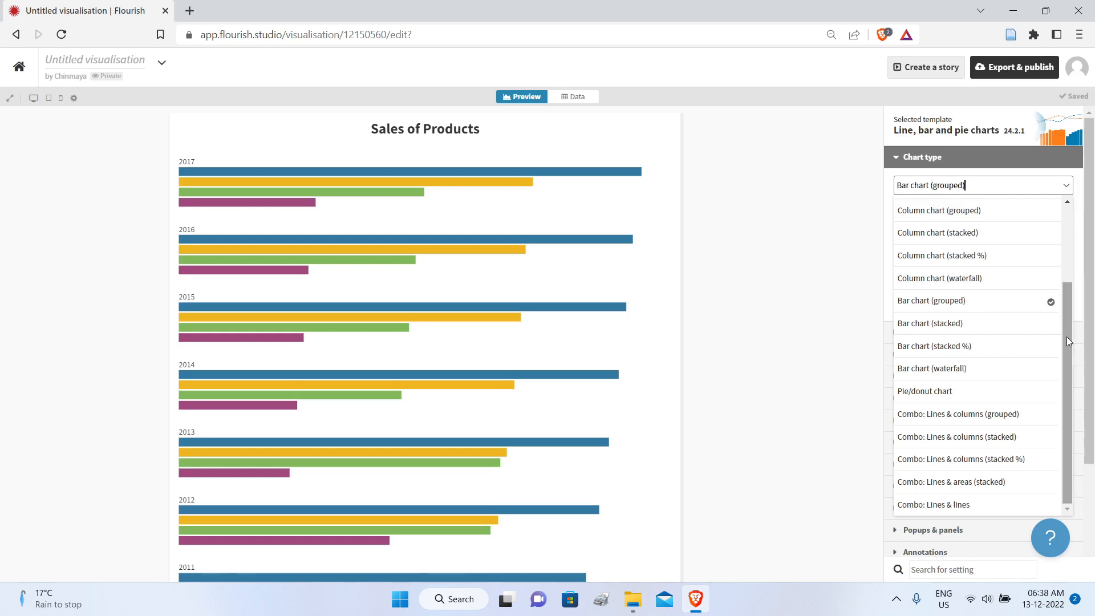
click(969, 392)
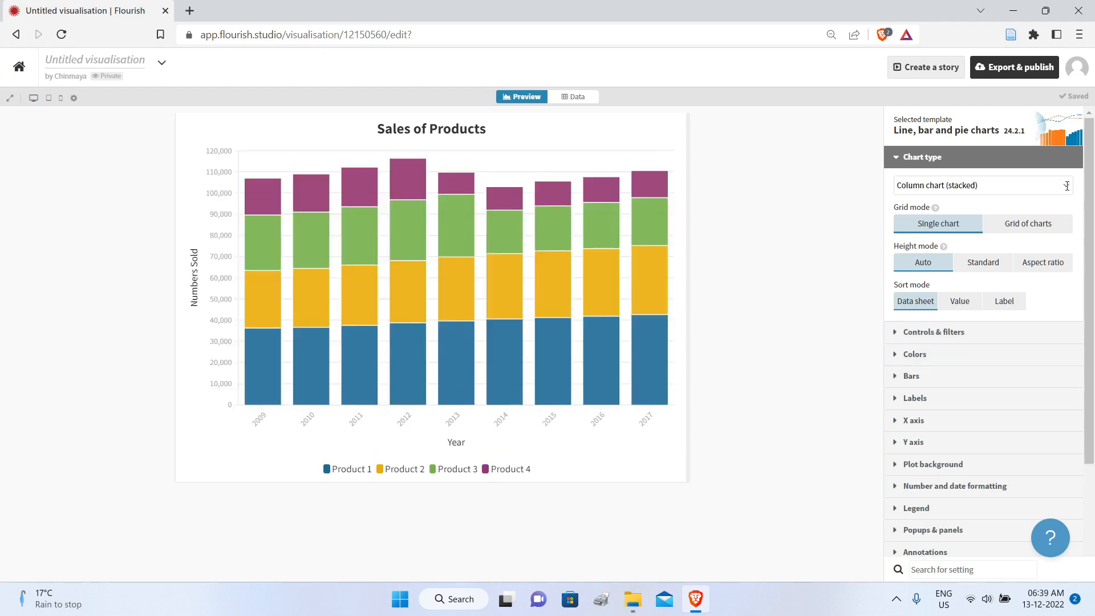
Step: Use the Column chart (stacked) type for the sales data and show labels on its data points
click(1066, 185)
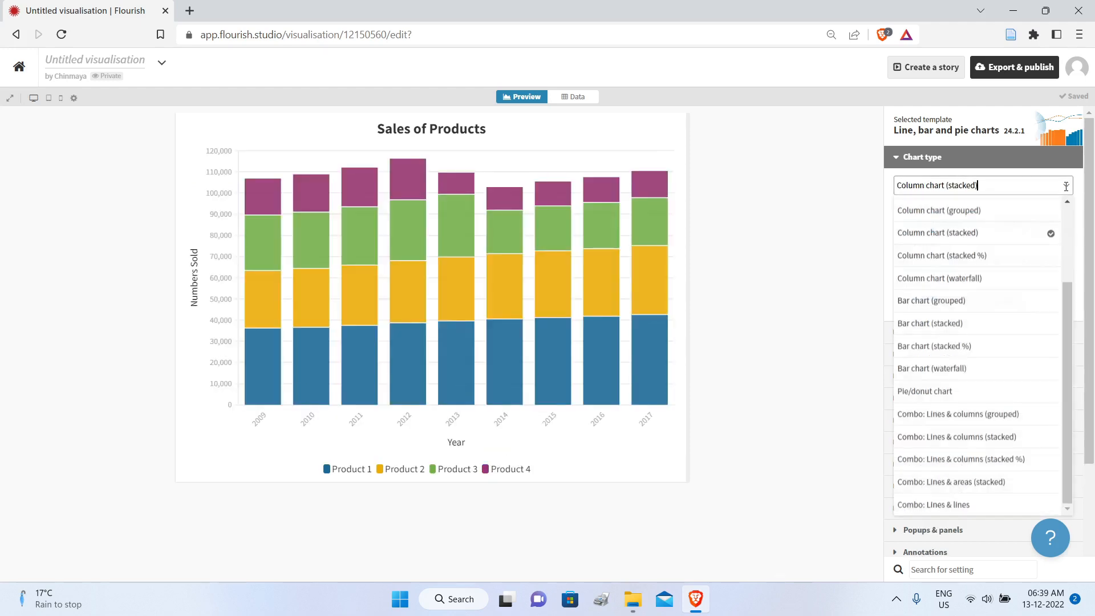
click(982, 238)
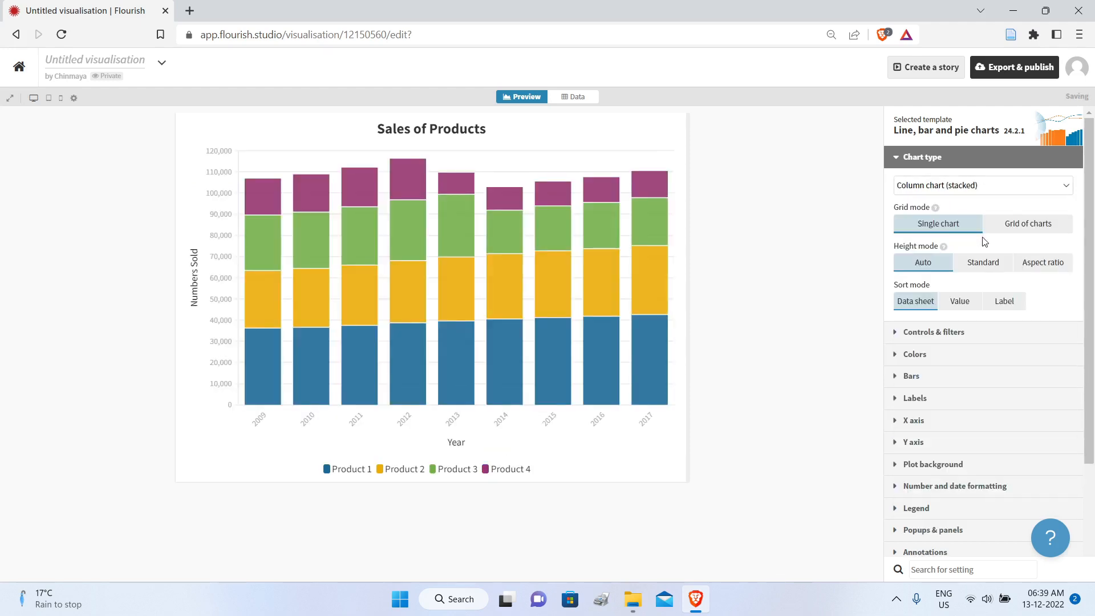
click(894, 398)
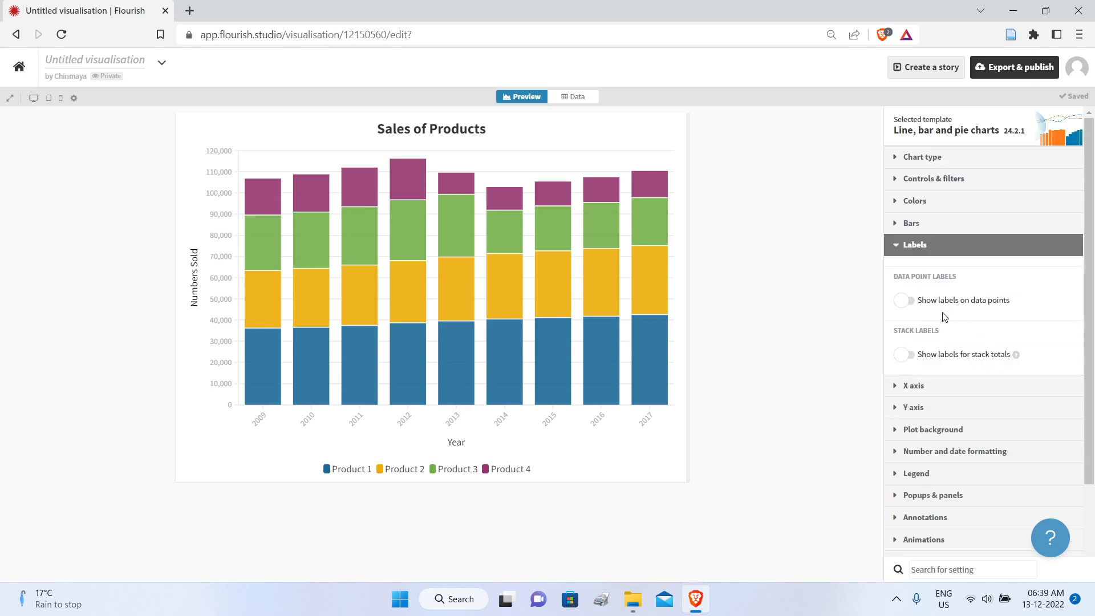
click(914, 304)
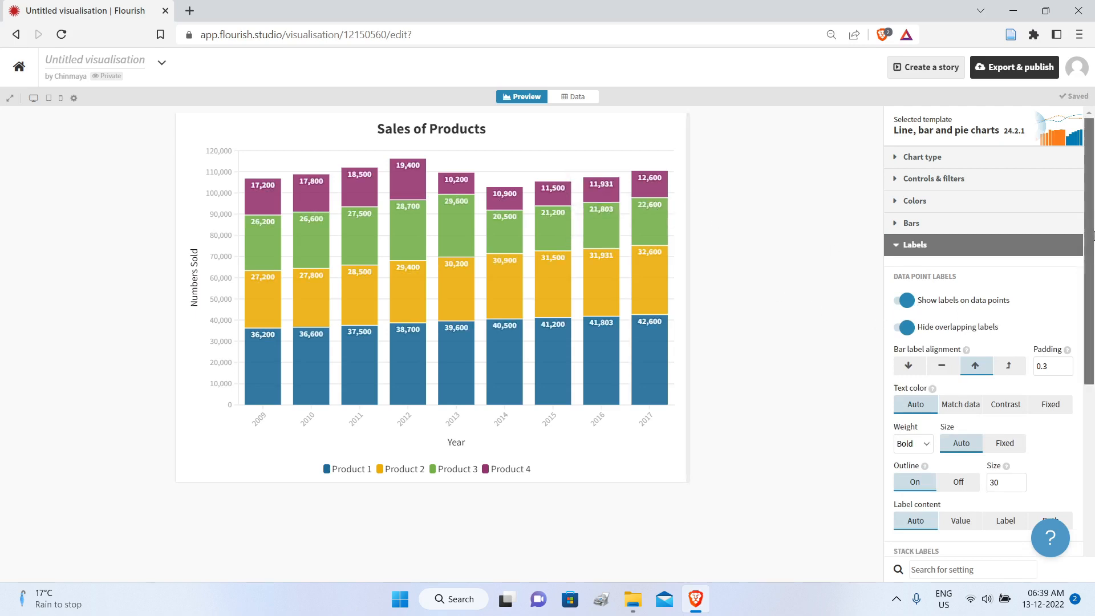
Step: Change the chart type to Column chart (stacked %) and collapse the label settings
click(896, 162)
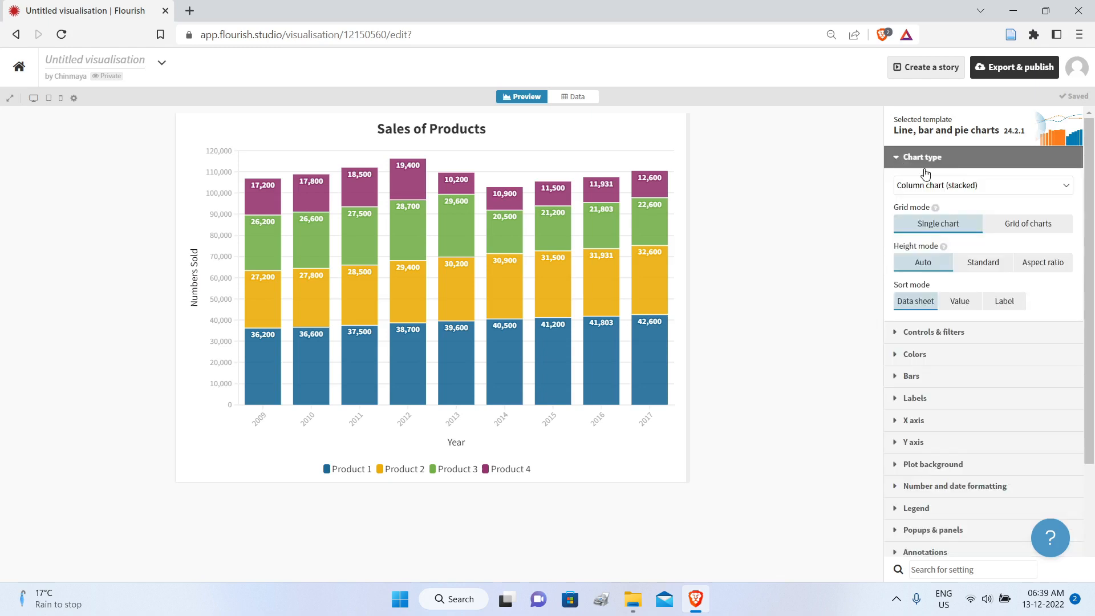
click(1068, 183)
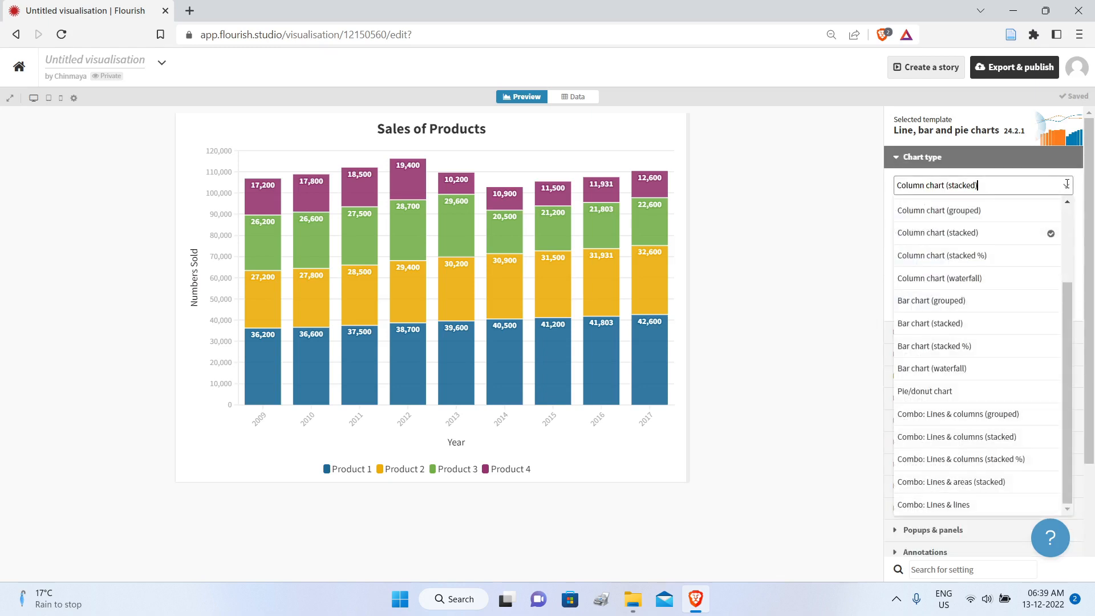
click(971, 255)
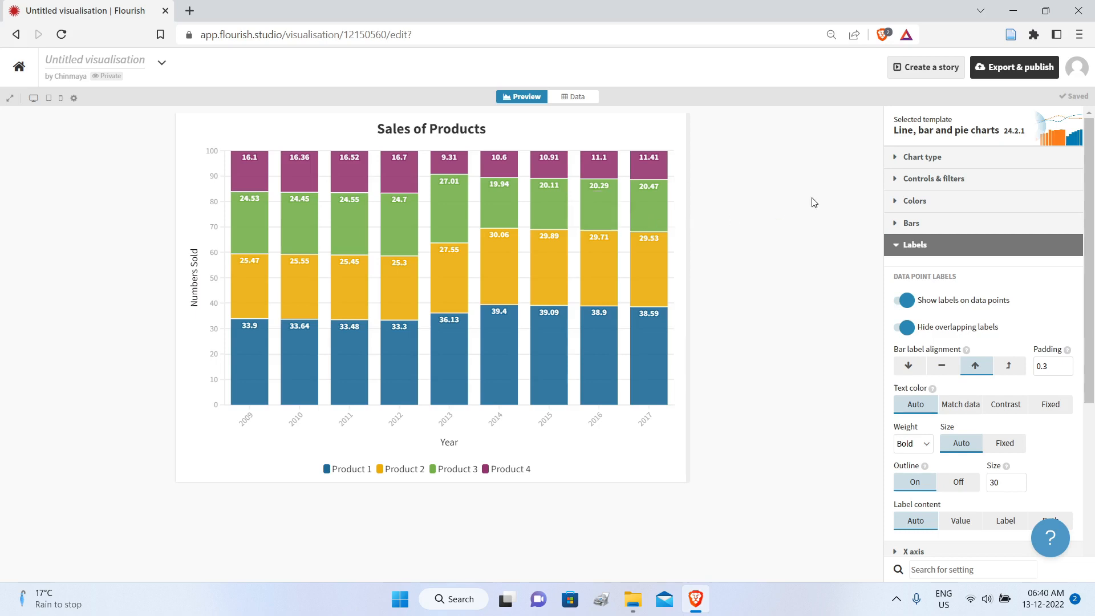
click(916, 245)
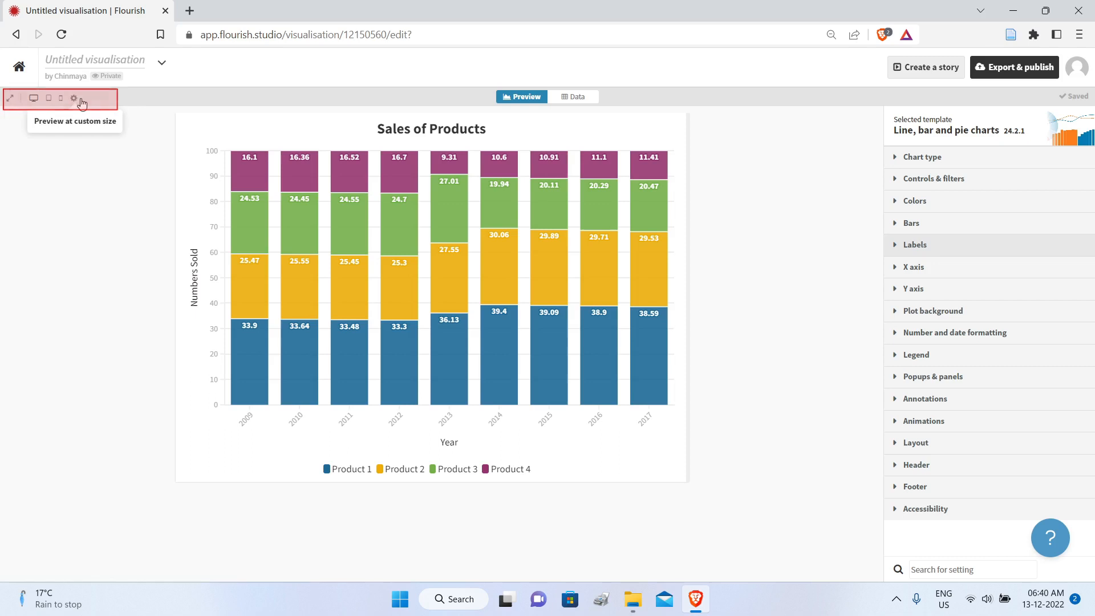
Step: Preview the chart full screen and at desktop, tablet, mobile and custom sizes, and return to the desktop size
click(10, 98)
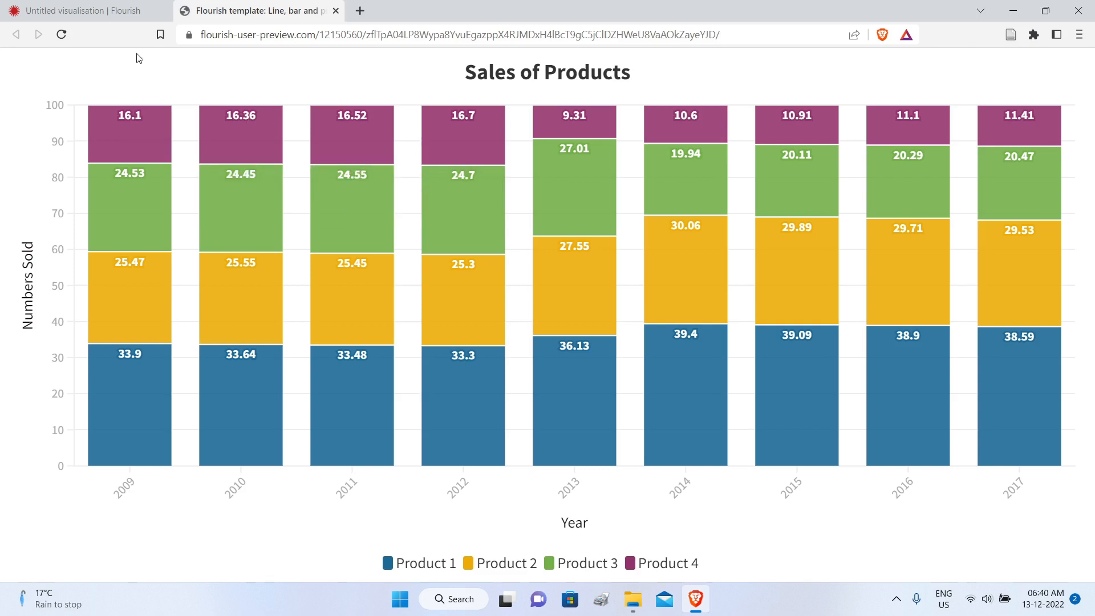
click(86, 14)
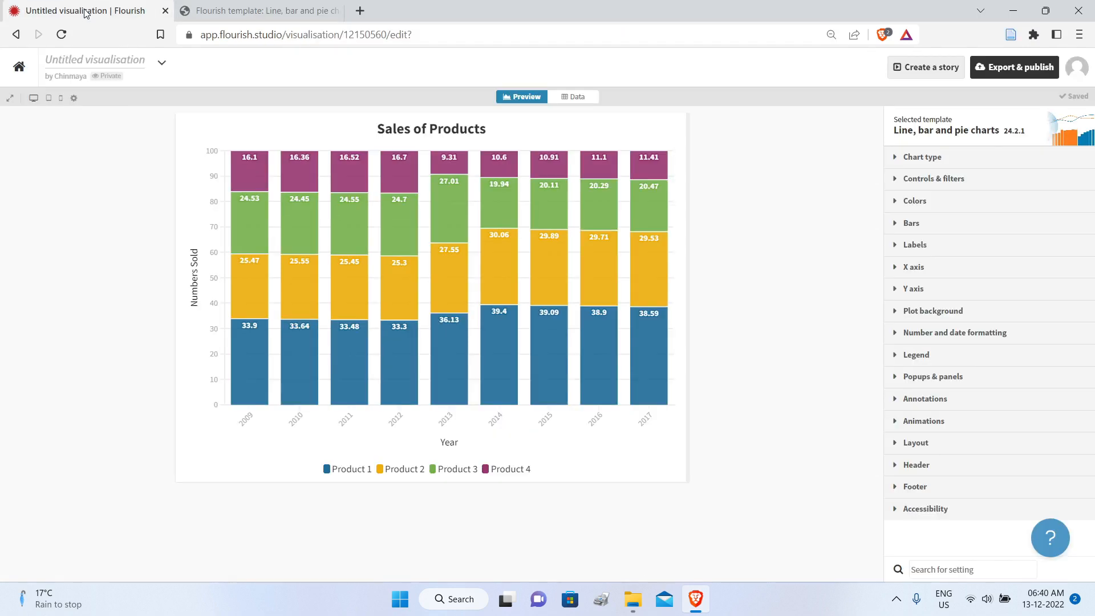
click(34, 101)
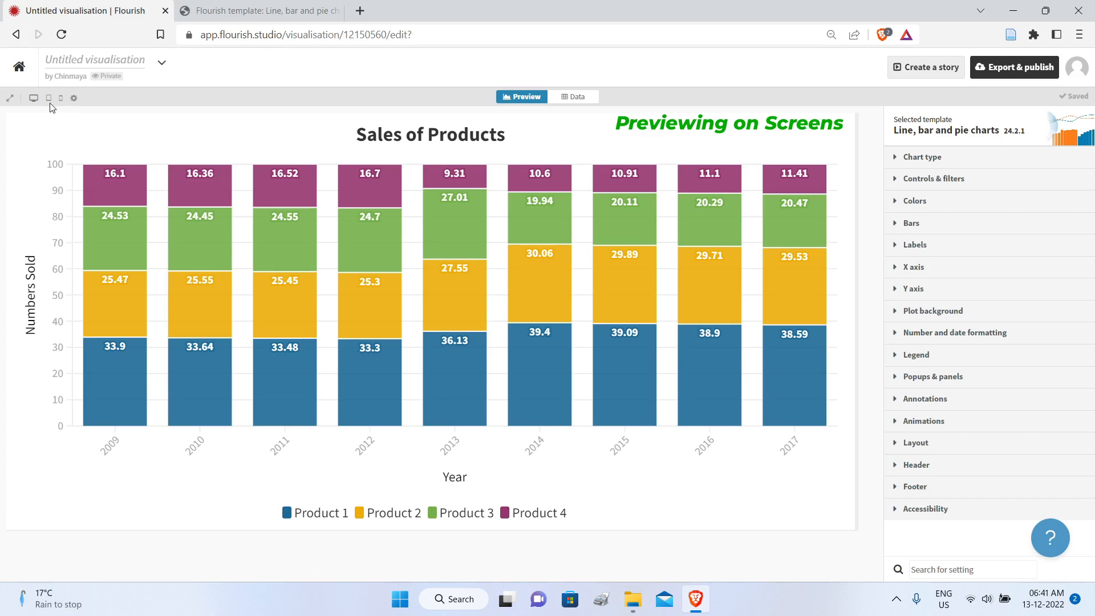
click(49, 100)
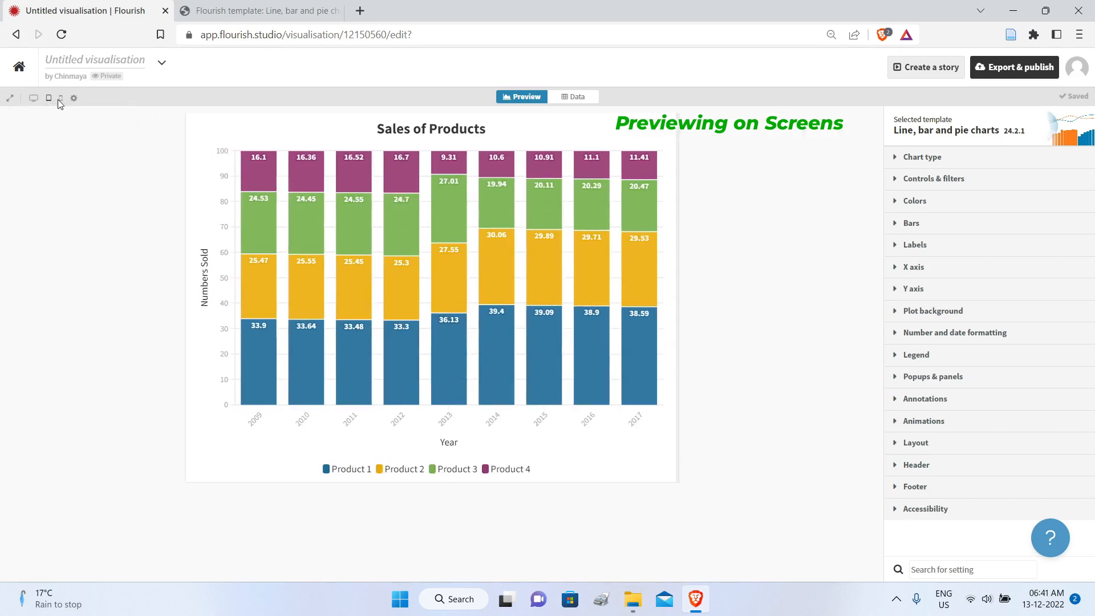
click(62, 100)
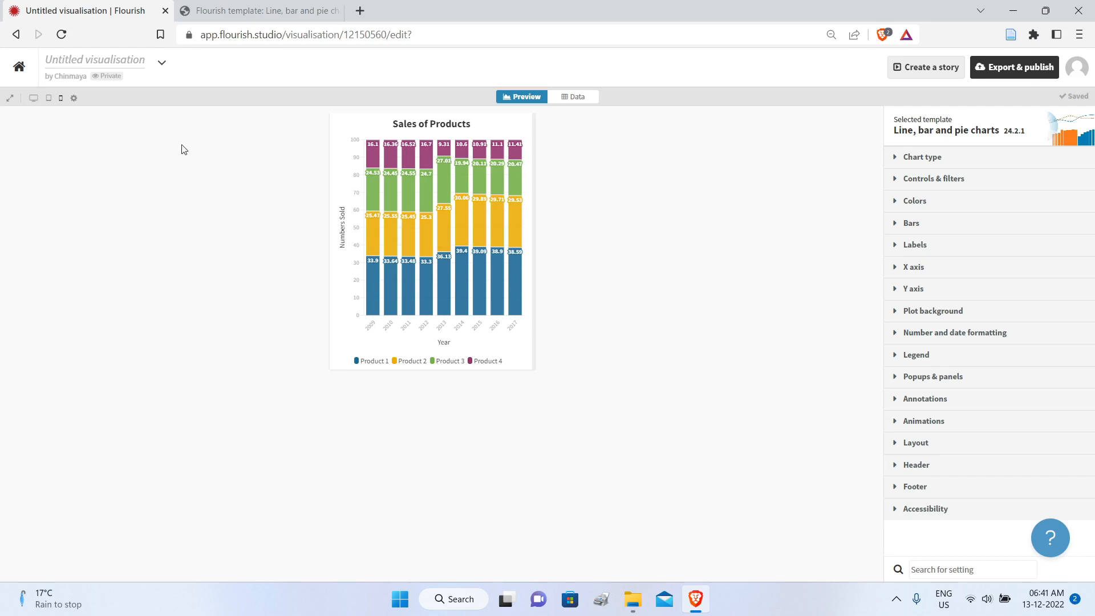
click(75, 101)
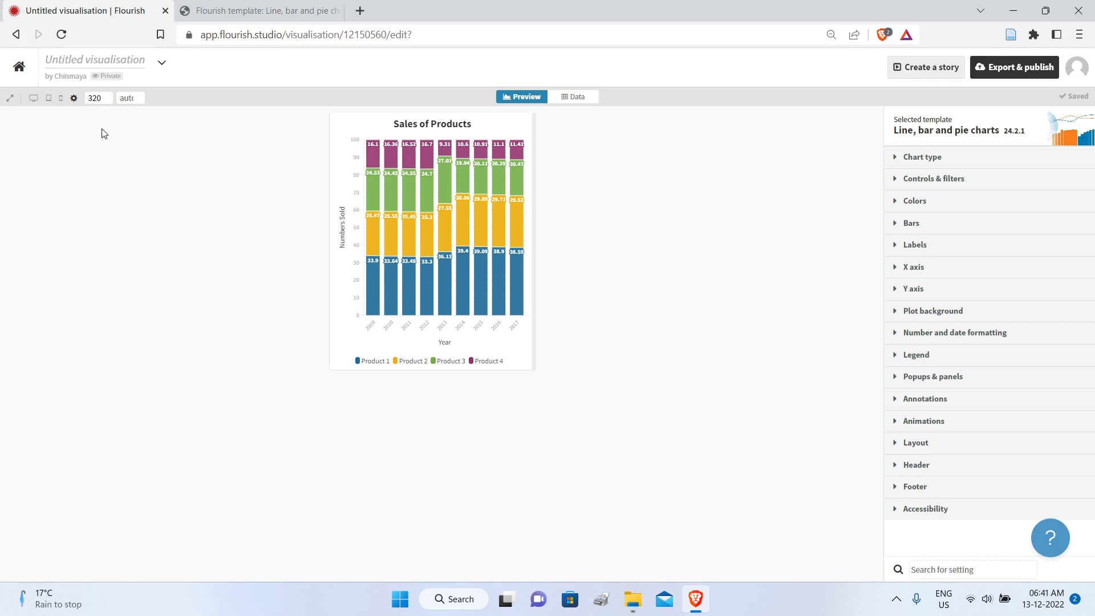
click(34, 98)
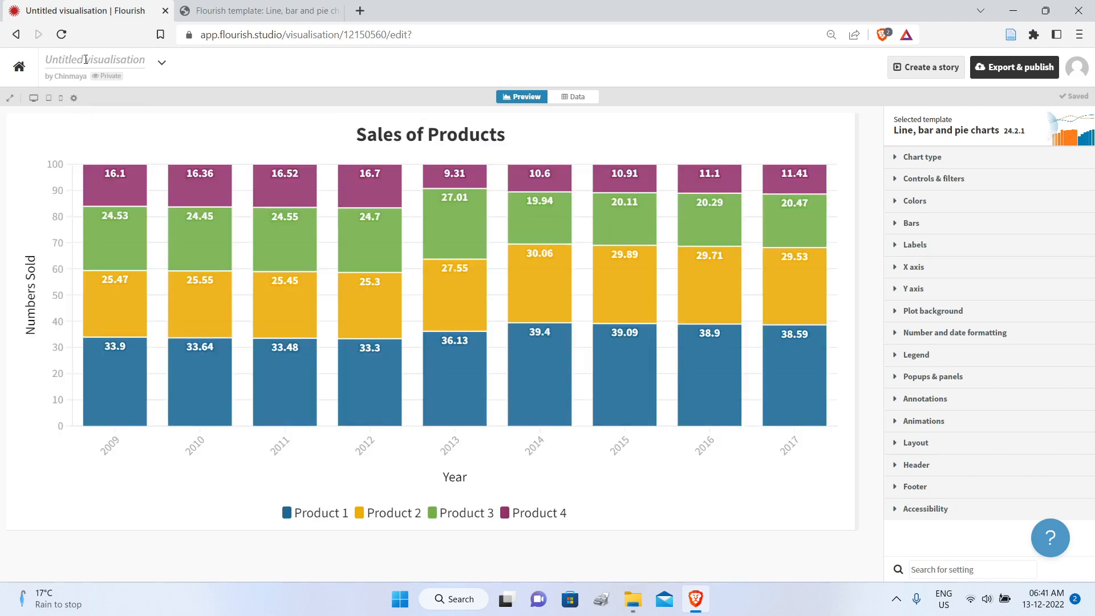
Step: Rename the untitled visualisation as "Sales of Products"
triple_click(85, 60)
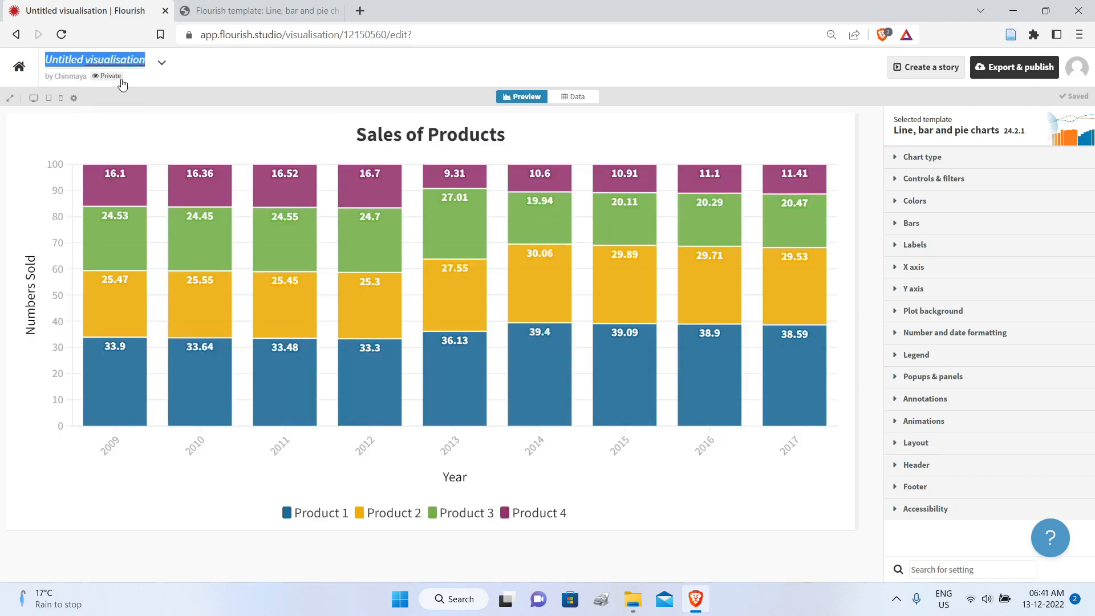
text(Sales)
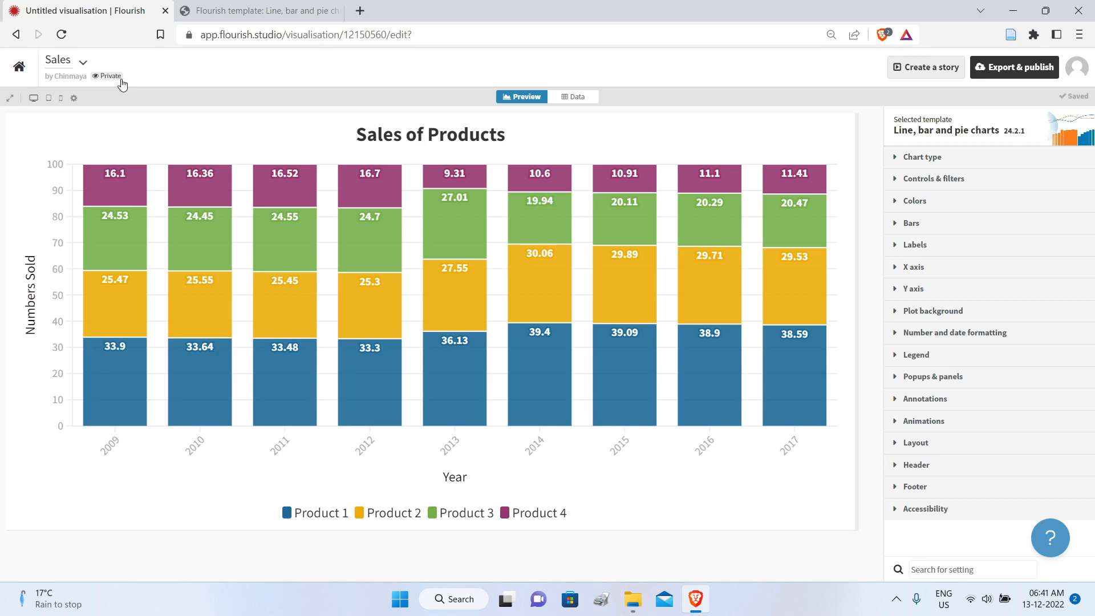
text( of Products)
key(Return)
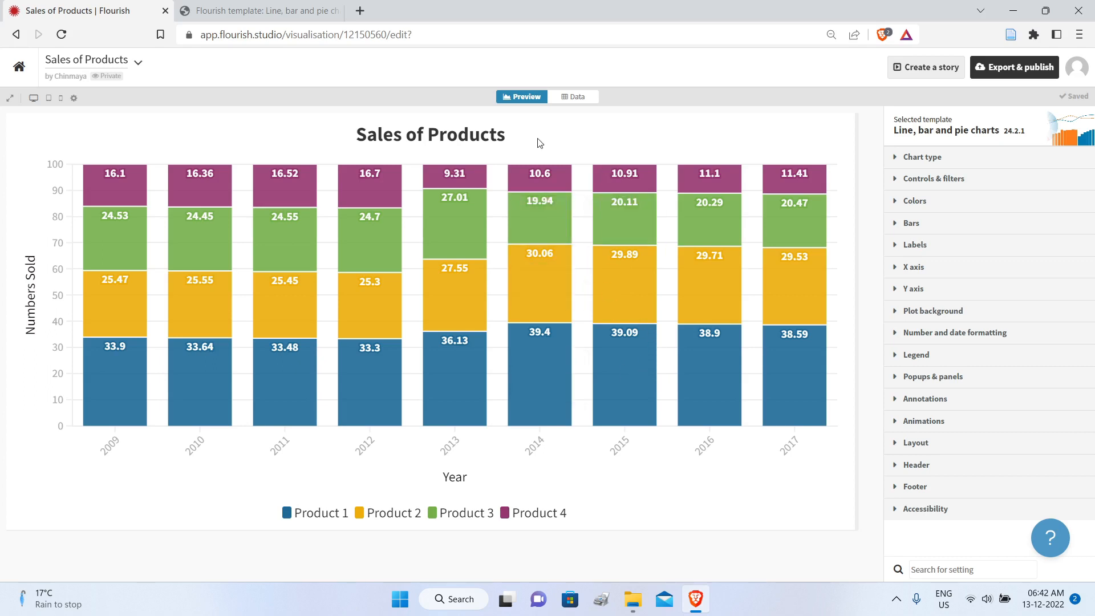
Step: Publish the visualisation to share and embed, without a password or permission to duplicate it
click(1007, 73)
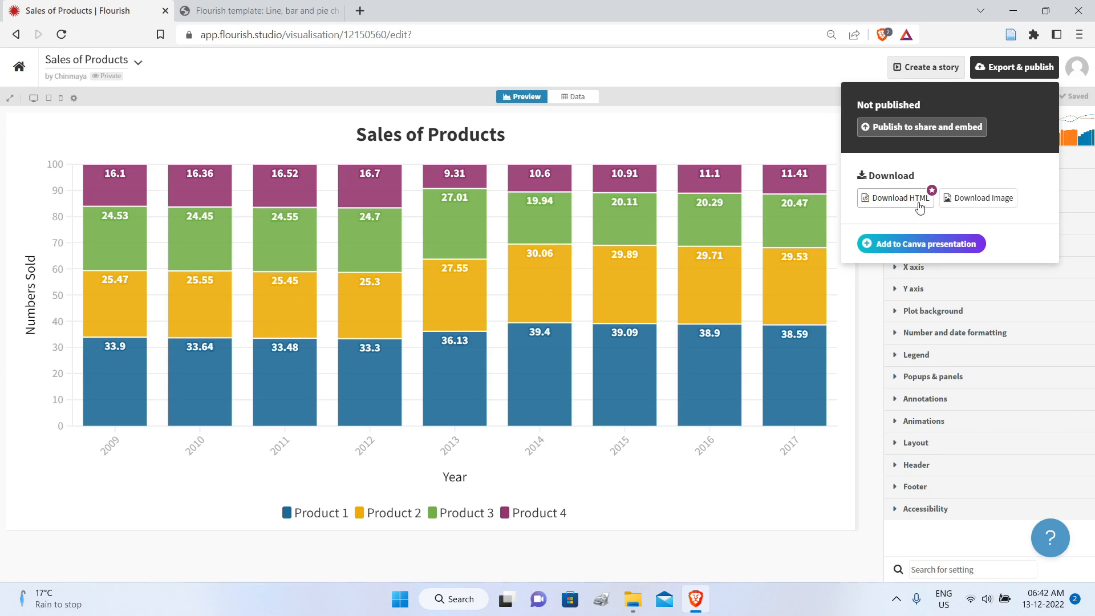
click(898, 132)
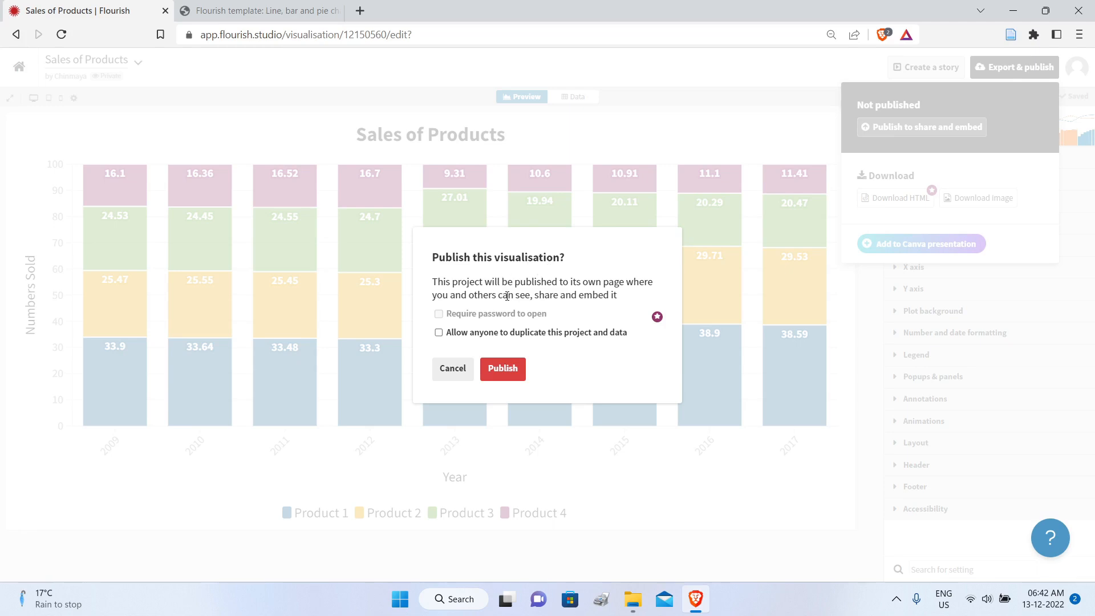
click(502, 369)
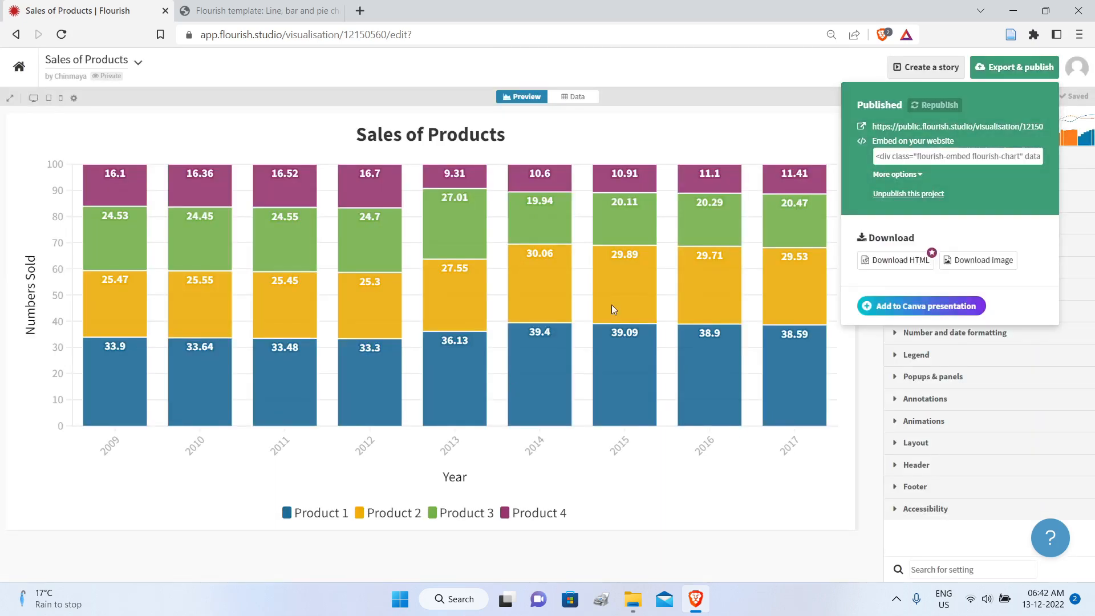
Step: View the published chart's public page, select its web address and return to the editor
click(926, 131)
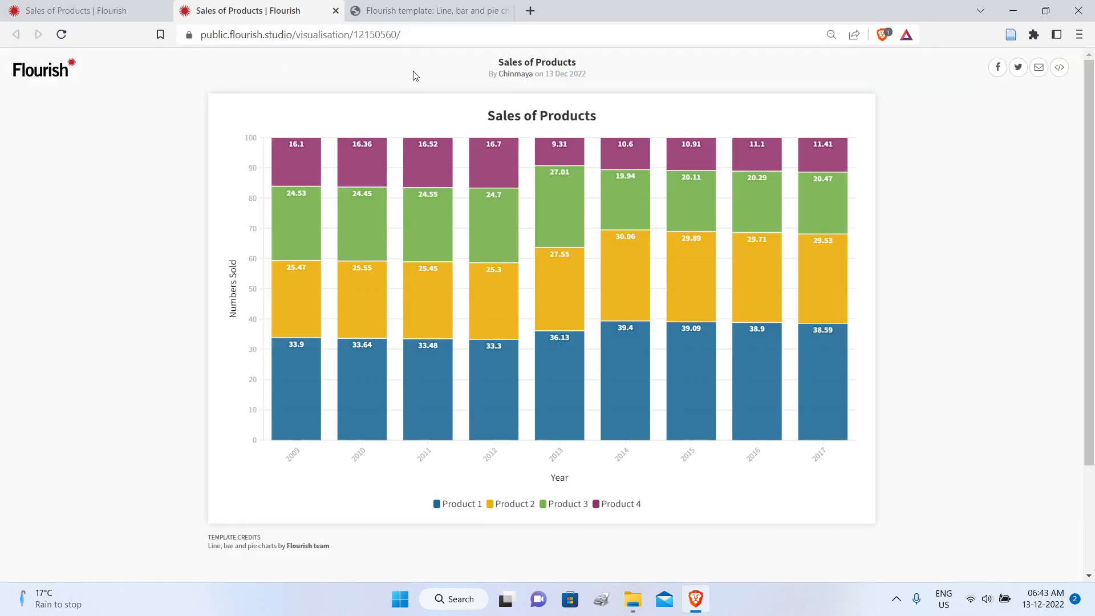
click(412, 34)
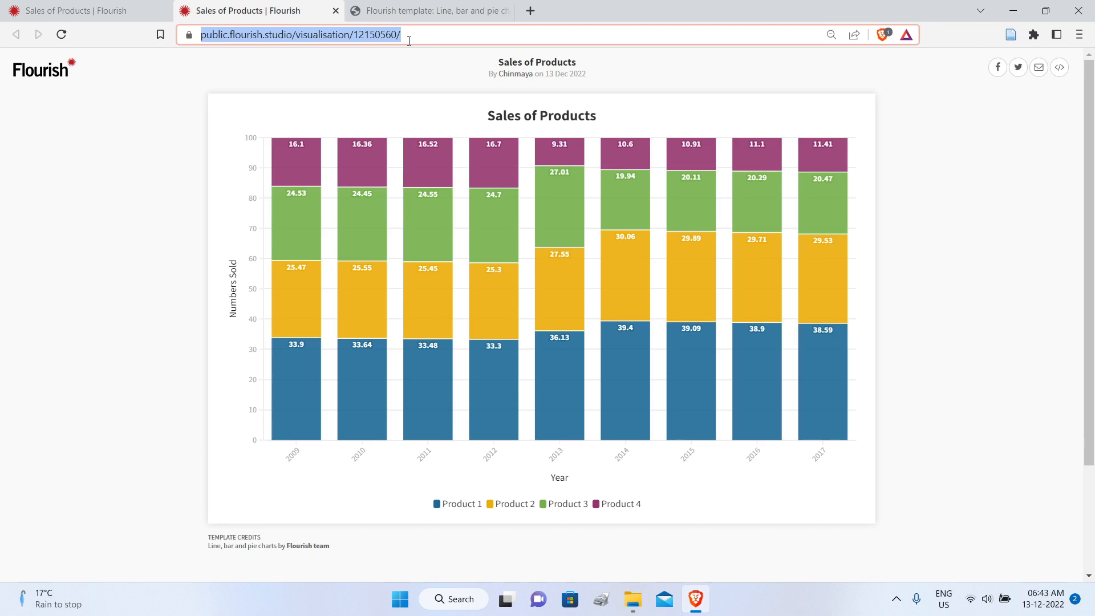
click(111, 13)
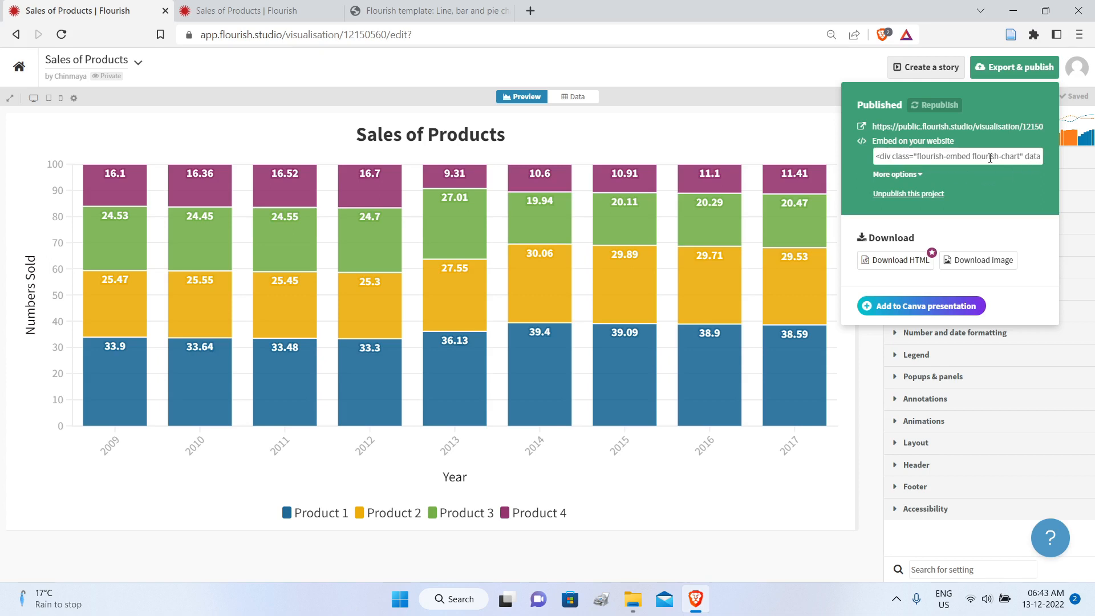
Step: Expand the additional embed options, unpublish the project and close the export options
click(916, 175)
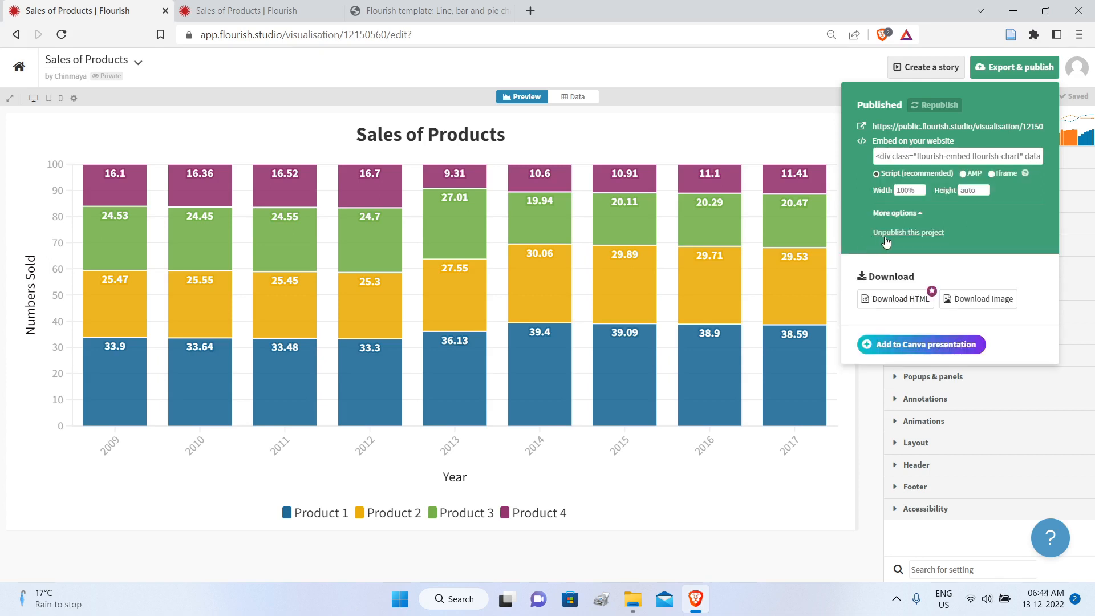
click(933, 236)
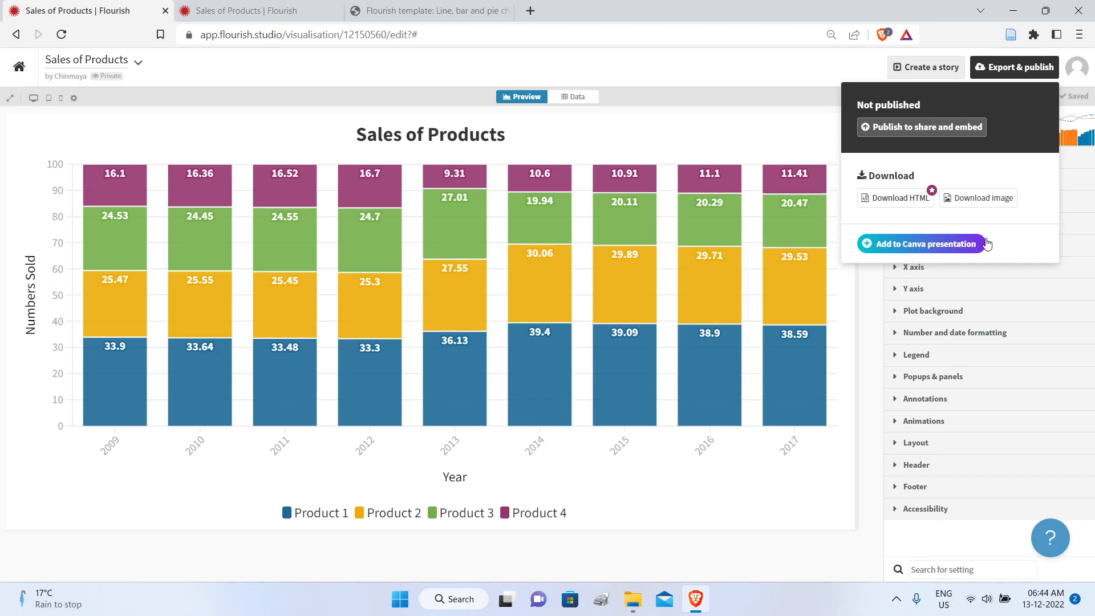
click(1077, 68)
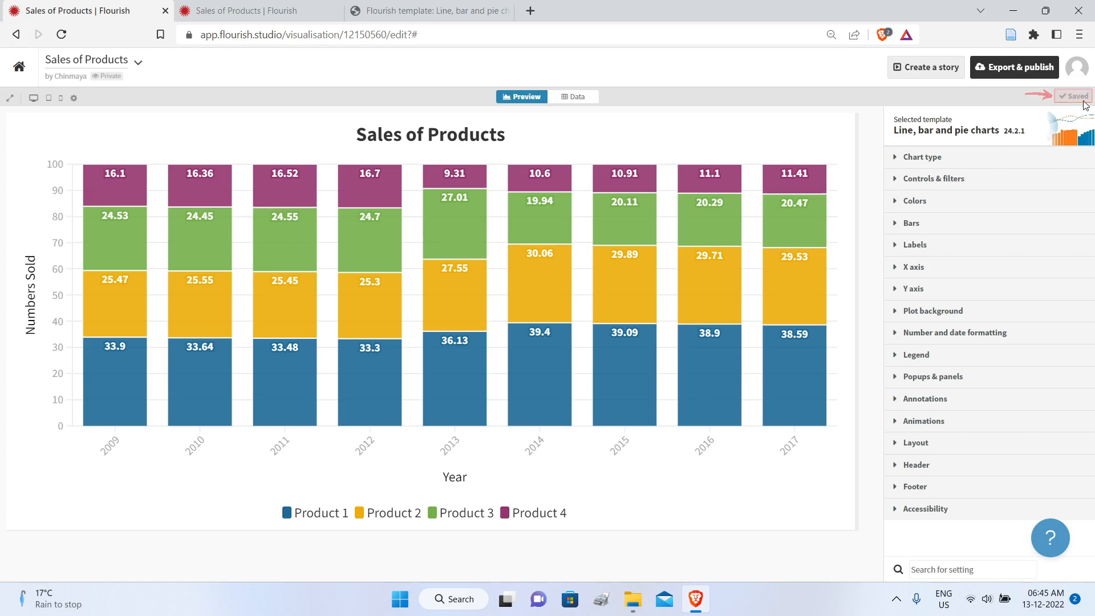
Step: Search the settings for "legend" and view the Legend options
click(971, 571)
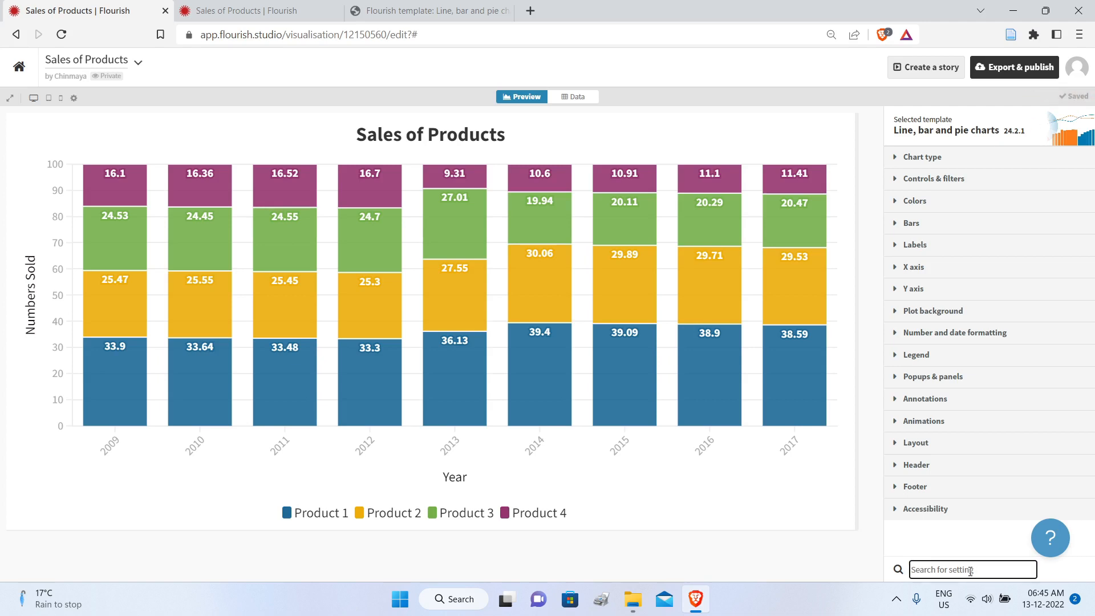
text(le)
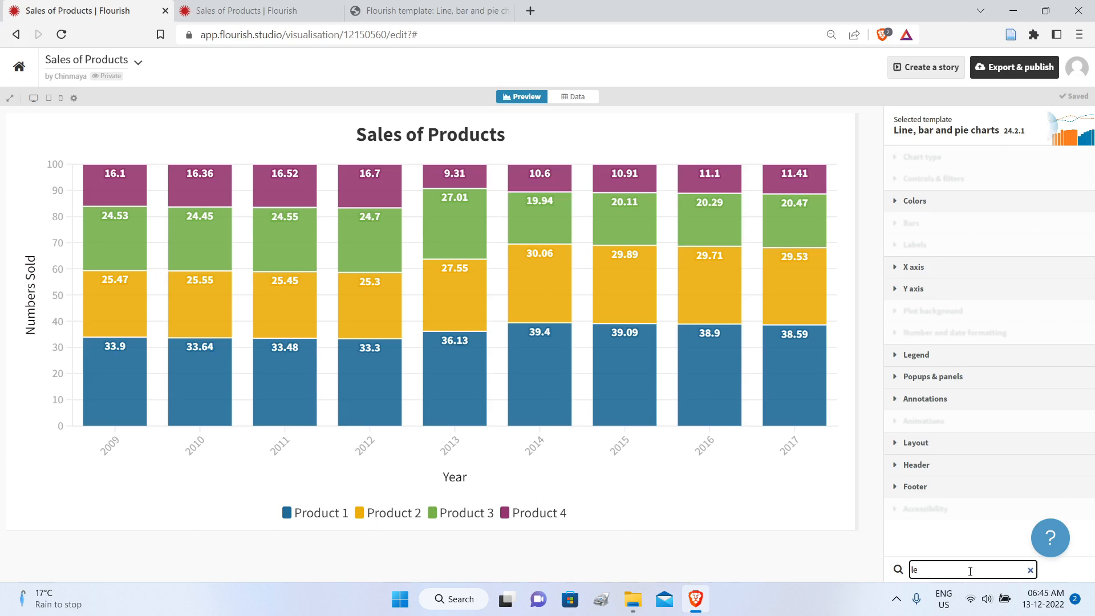
text(gend)
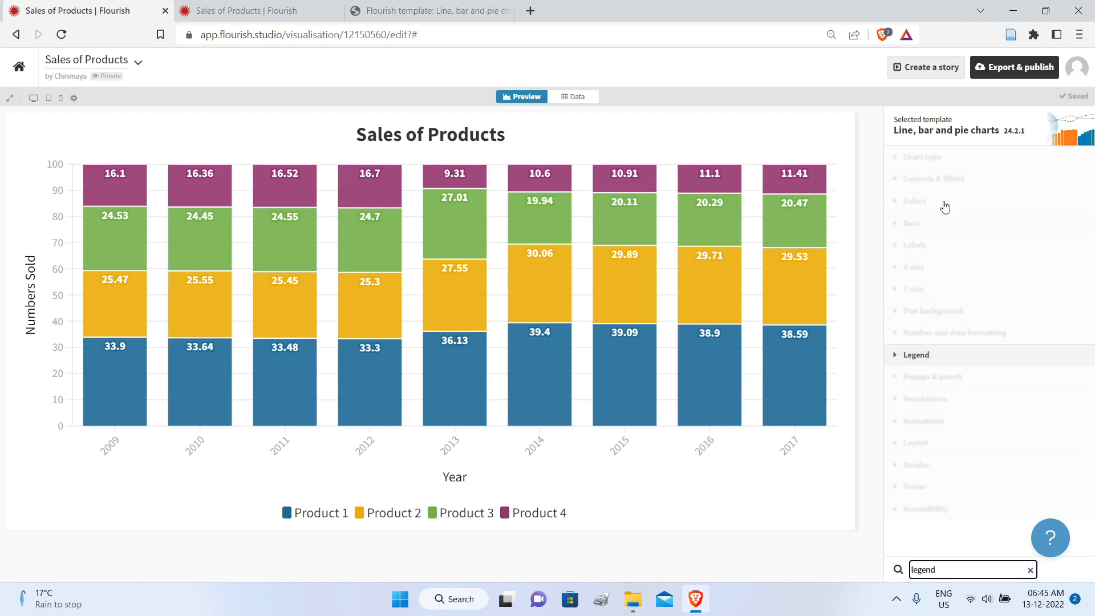
click(894, 354)
drag(1085, 294, 958, 127)
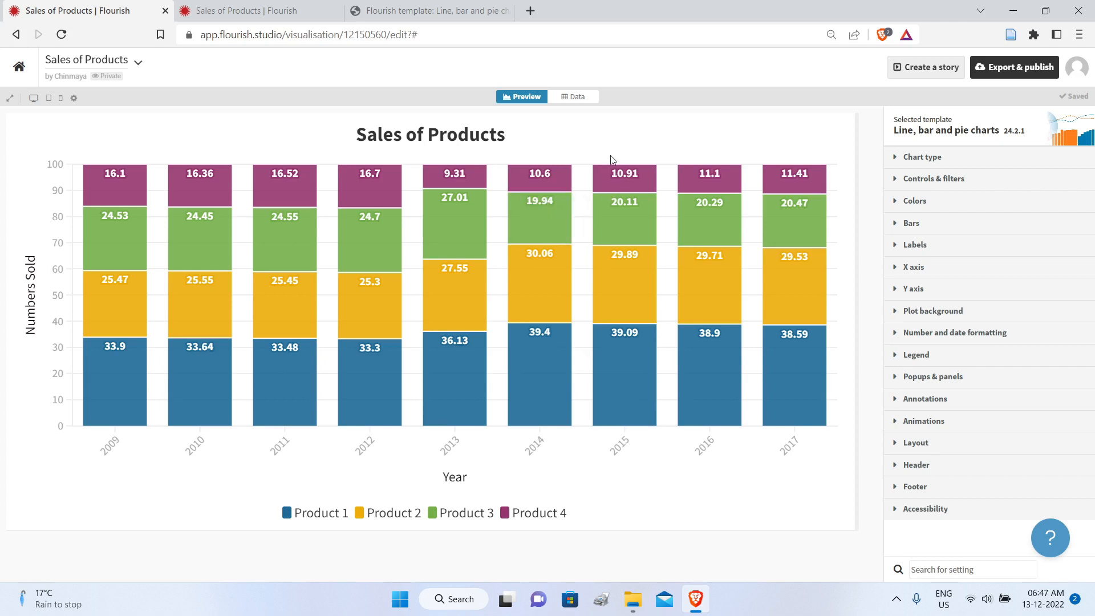
Step: Replace the chart's data sheet by importing the Excel file "India - solar installed capacity"
click(574, 97)
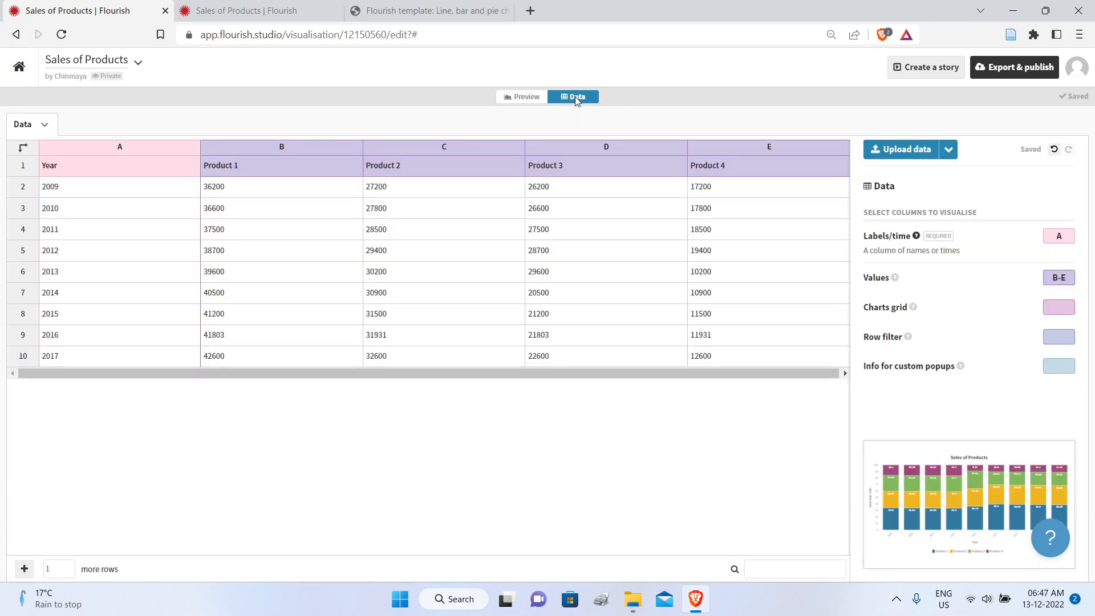
click(908, 148)
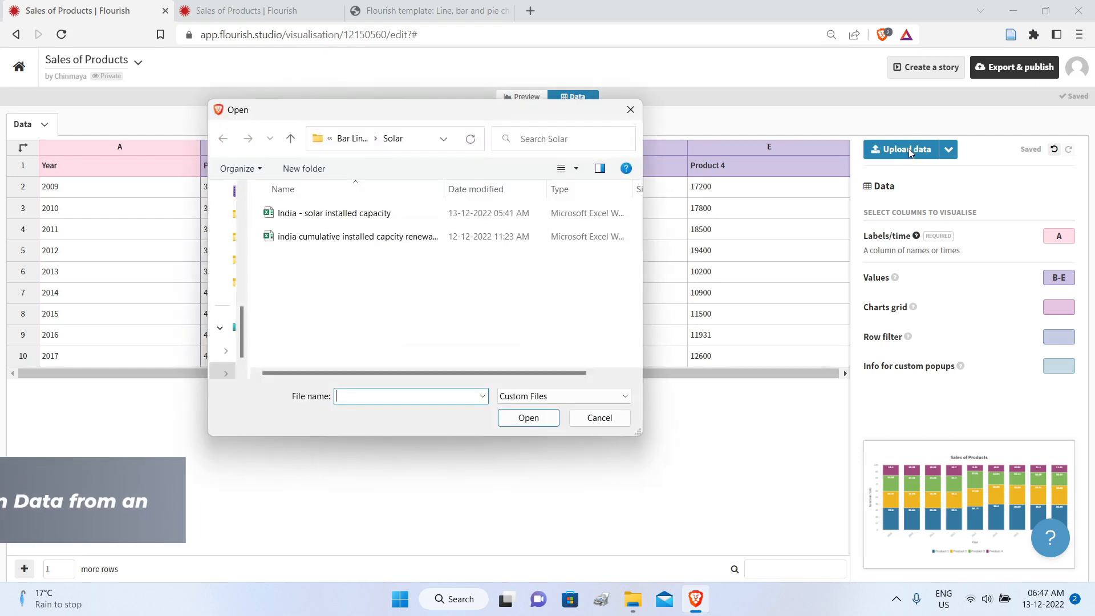
click(345, 223)
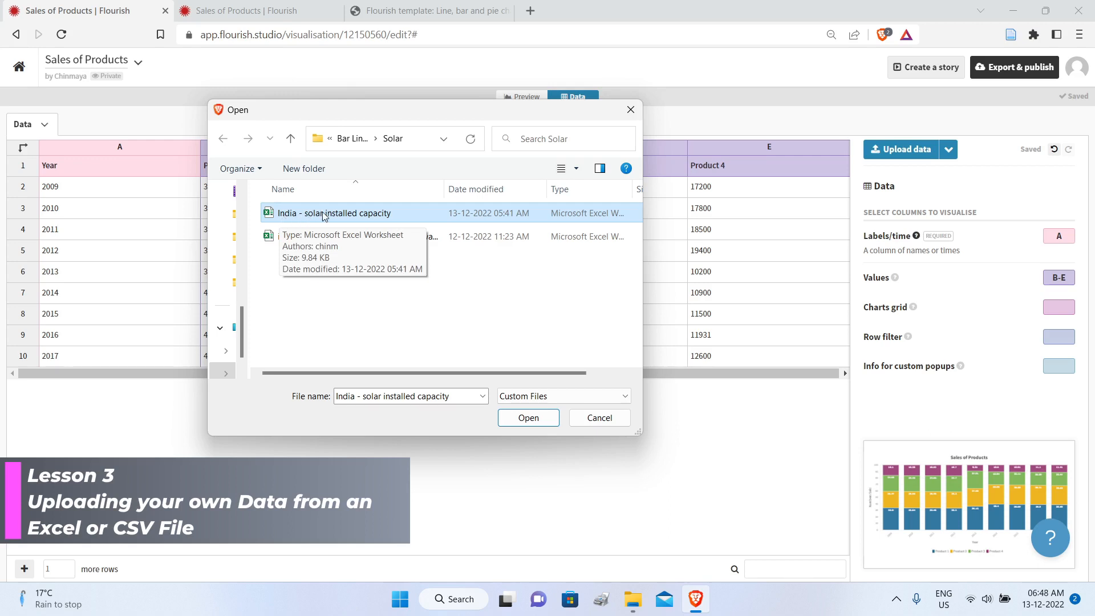
click(521, 421)
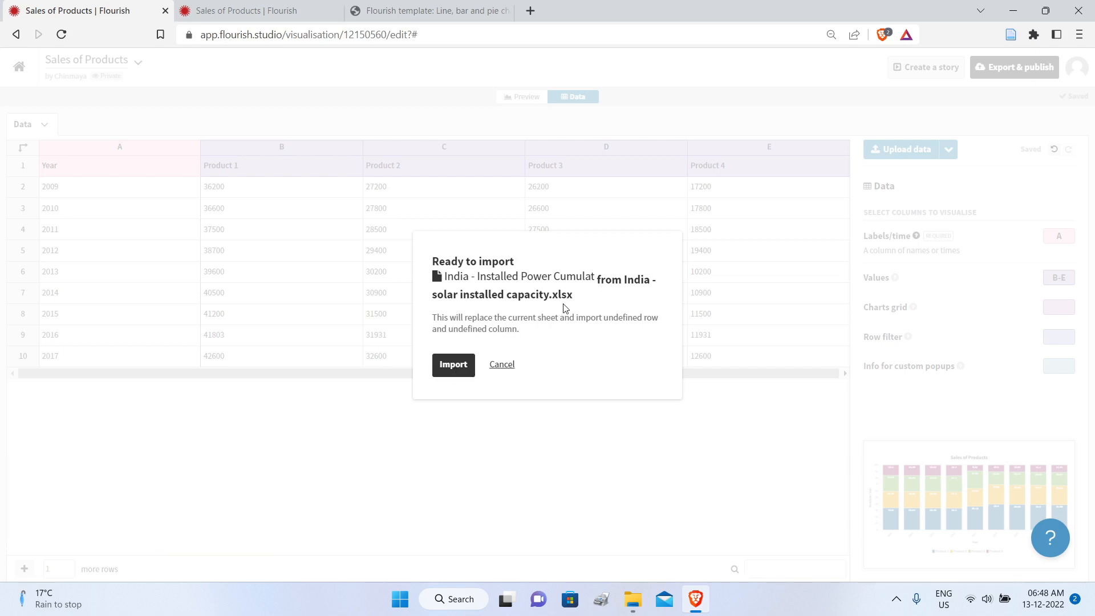
click(462, 366)
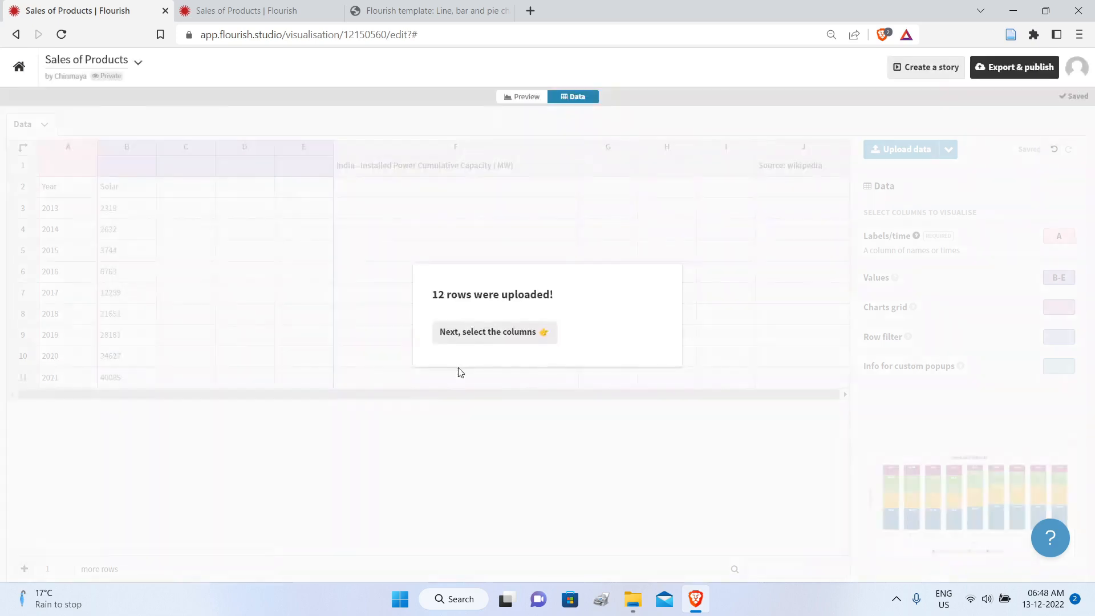
click(483, 337)
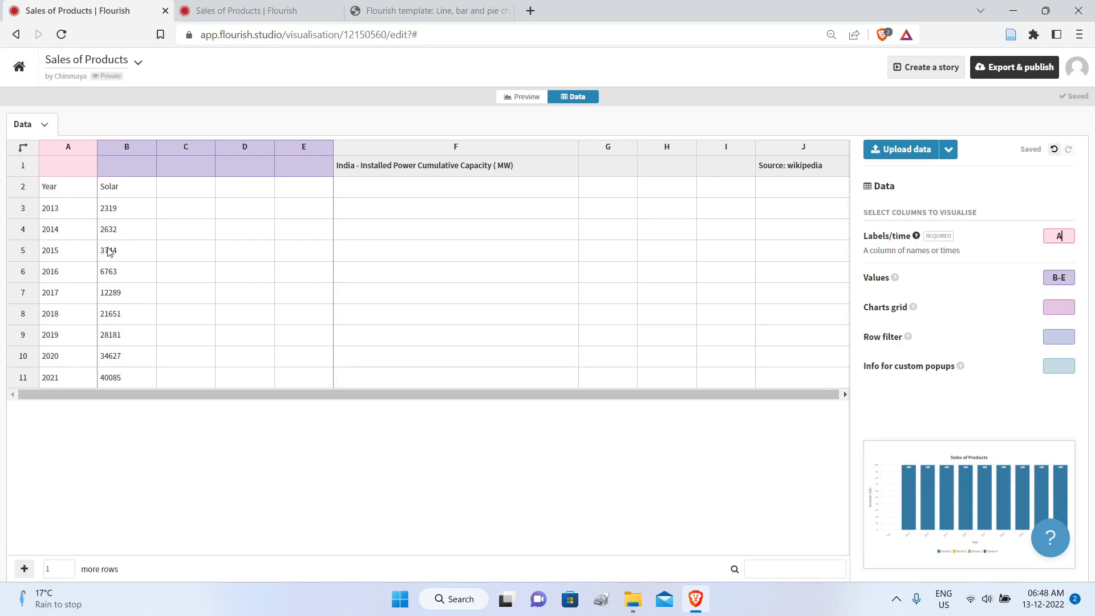
Step: Clear the "India - Installed Power Cumulative Capacity ( MW)" heading and the "Source: wikipedia" note from row 1 of the data sheet
click(368, 169)
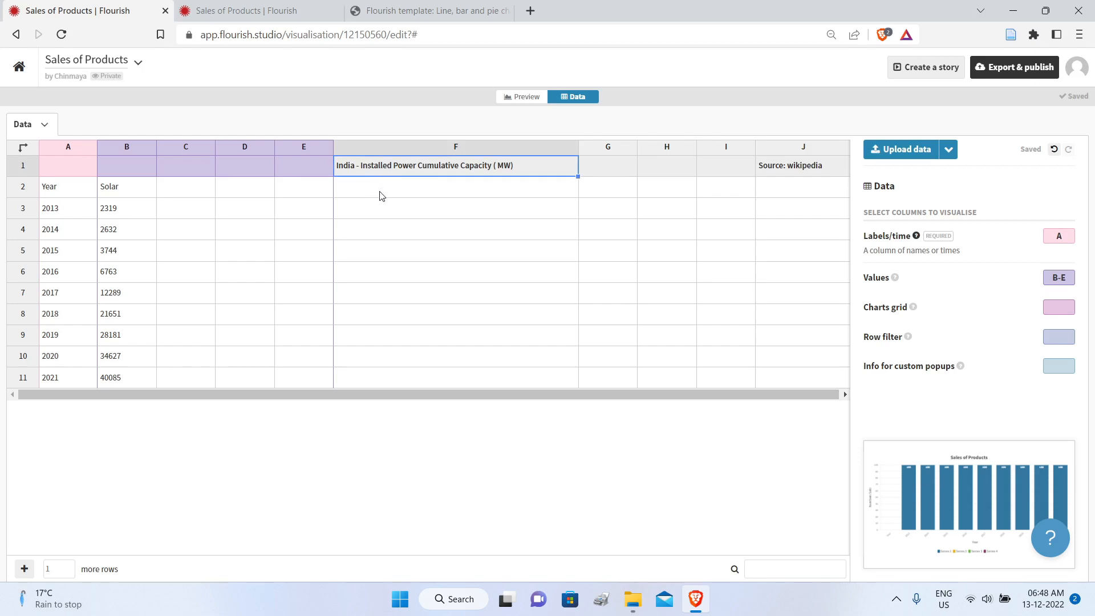
key(Delete)
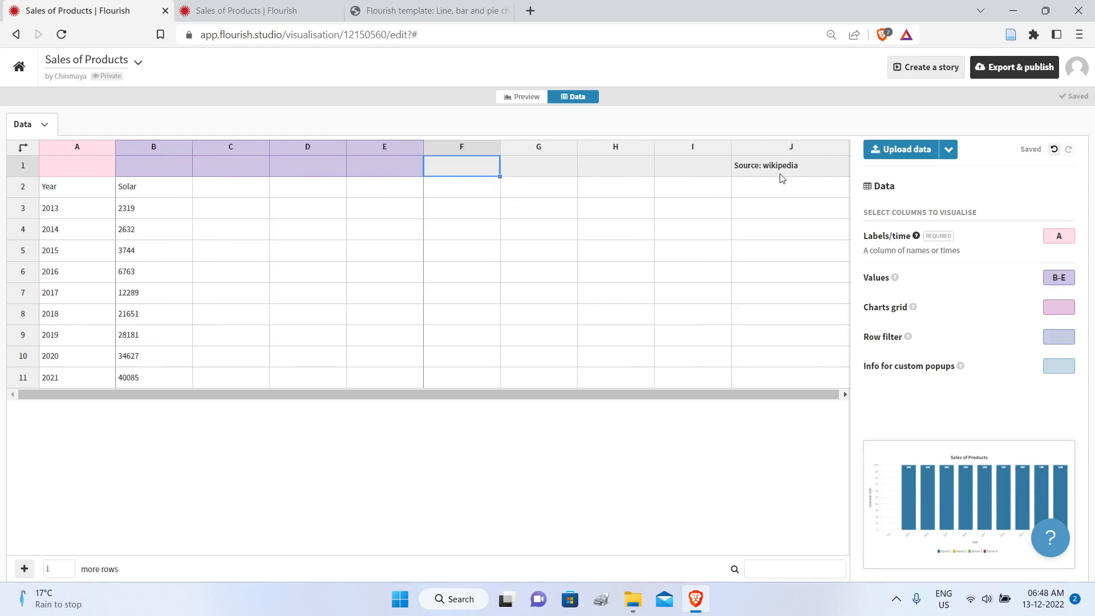
click(781, 174)
key(Delete)
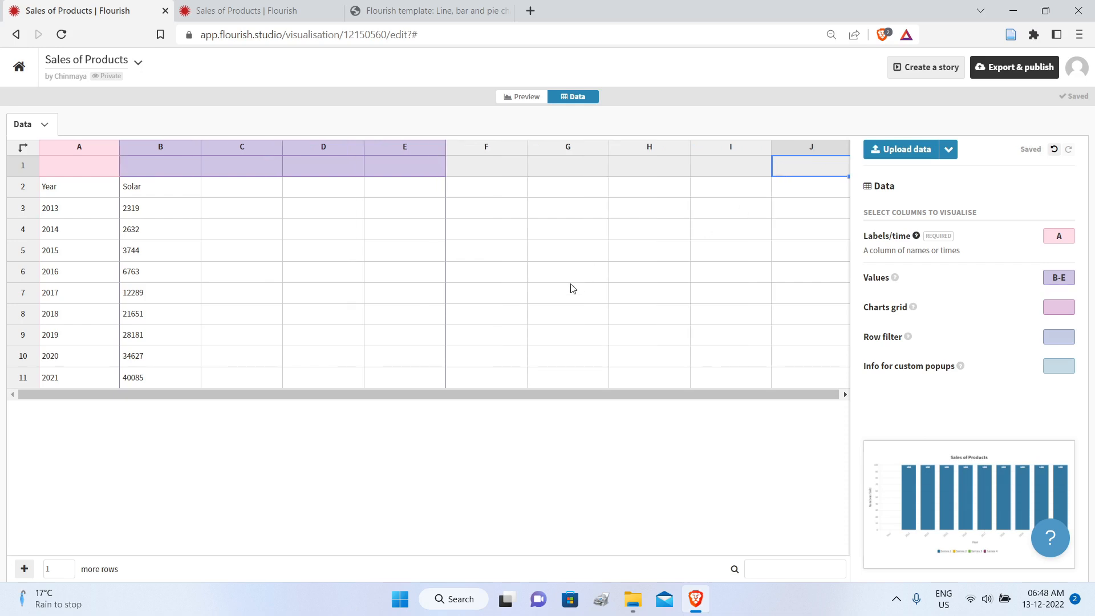
click(552, 290)
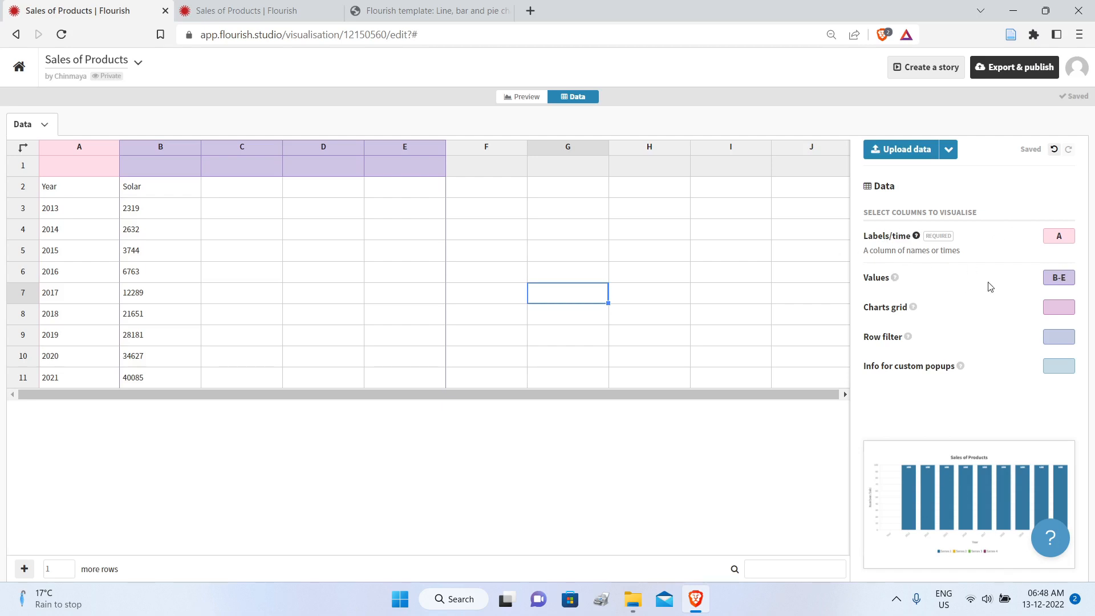
Step: Limit the columns visualised as Values to column B, keeping column A for Labels/time
click(1068, 278)
key(BackSpace)
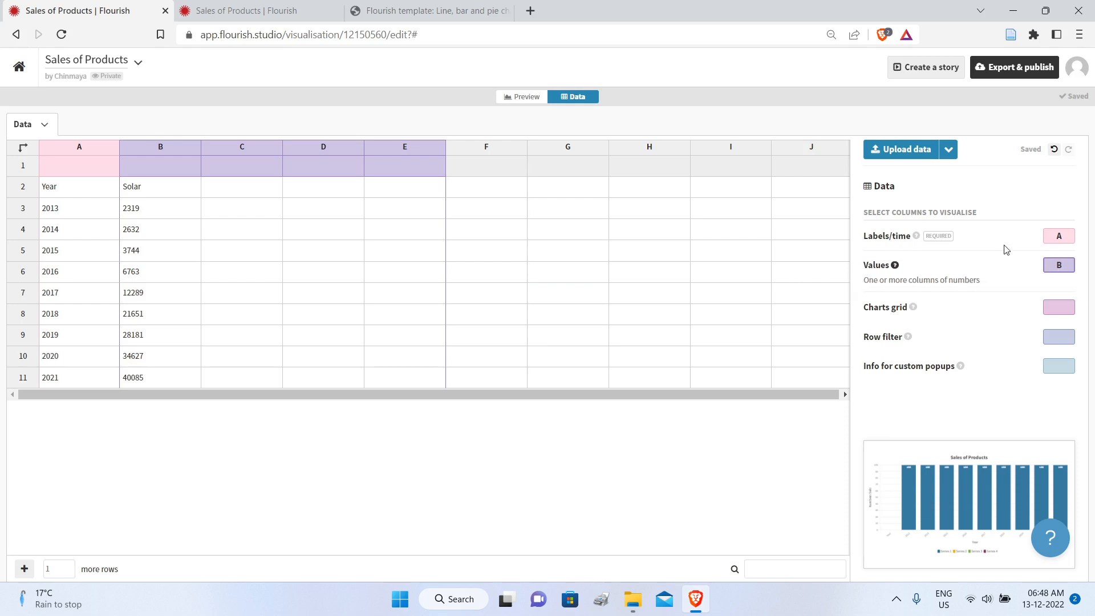
click(1063, 235)
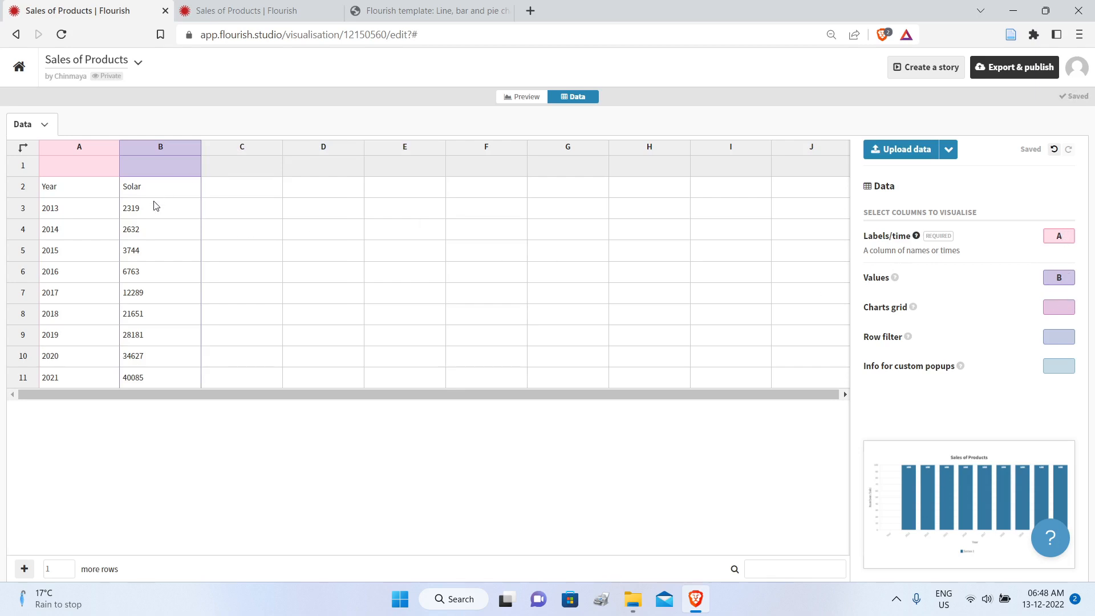
click(294, 208)
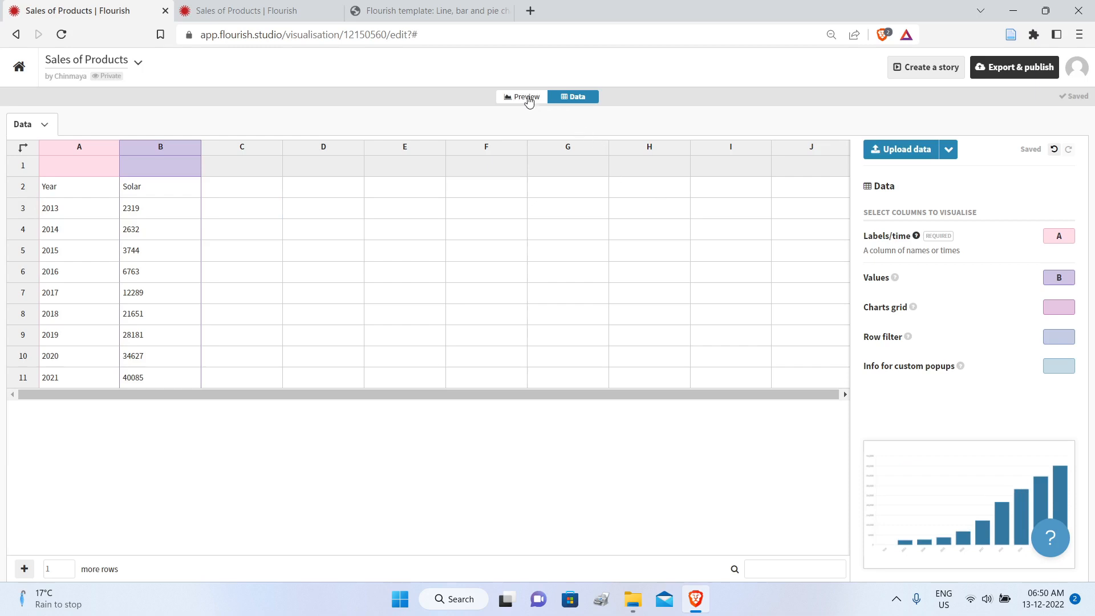
Step: Return to the chart preview and set the X axis title to "Year"
click(528, 98)
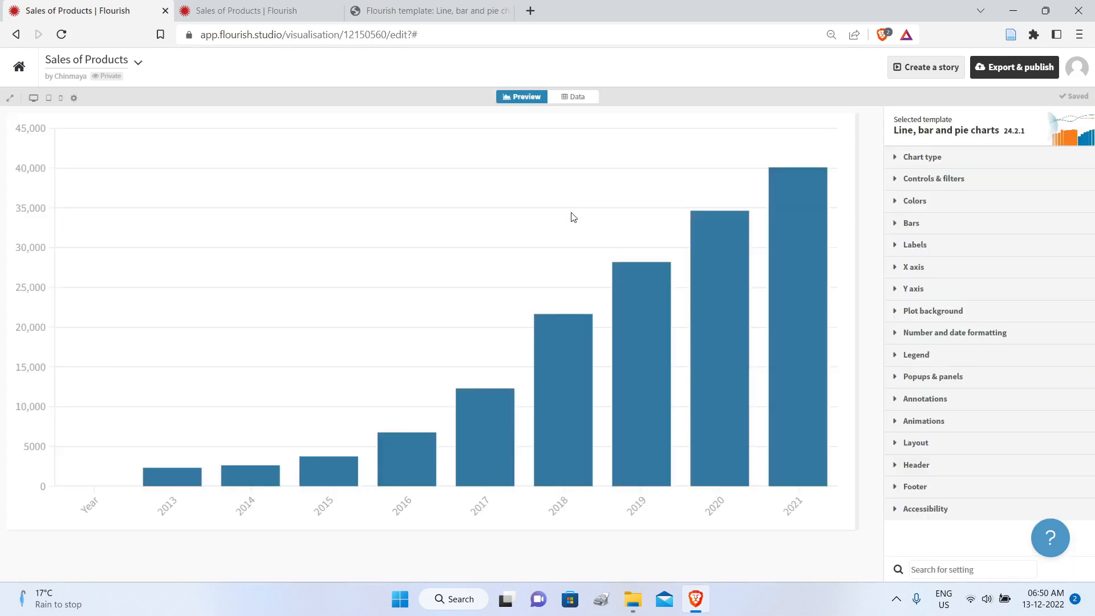
click(899, 160)
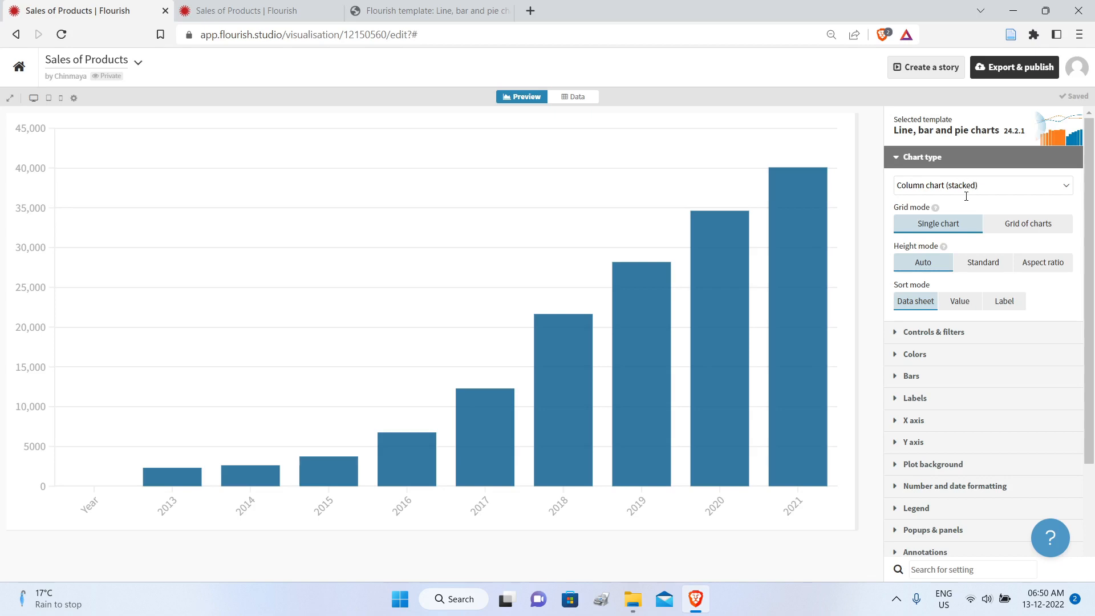
click(917, 156)
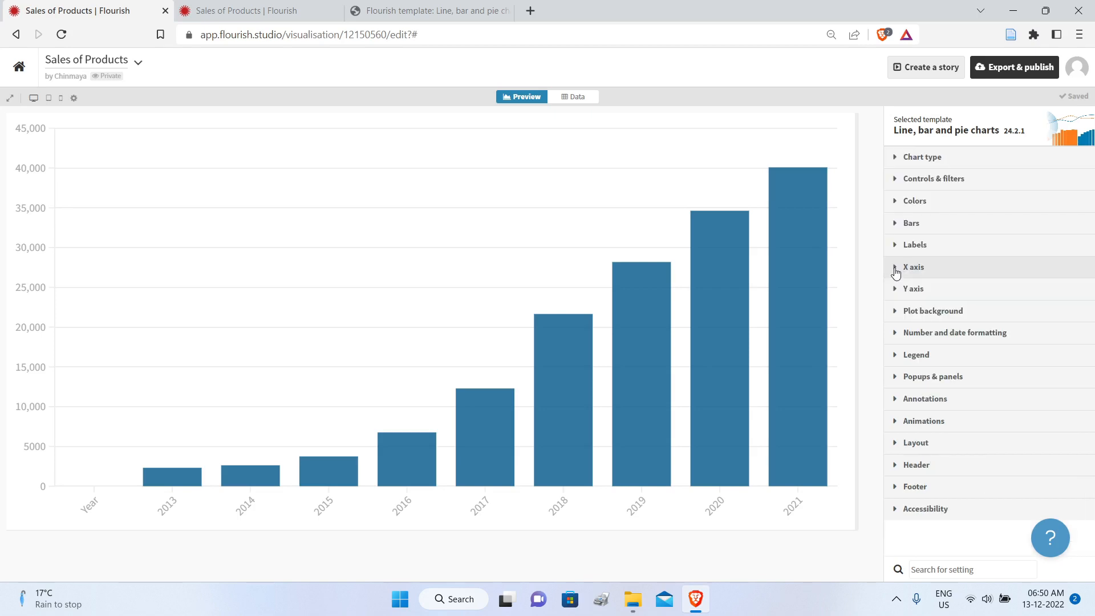
click(895, 272)
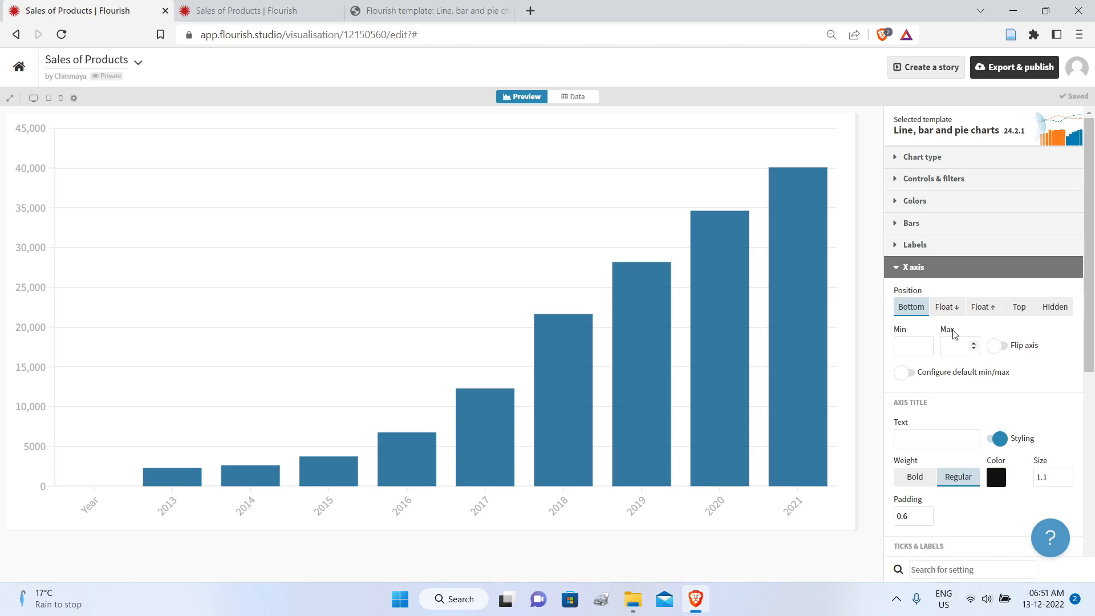
text(Year)
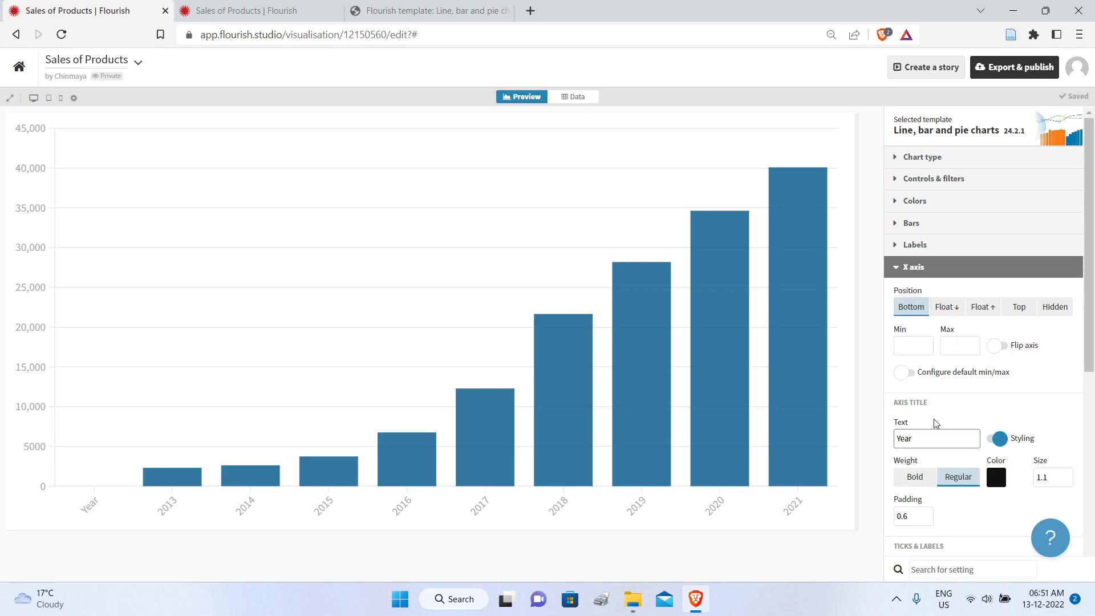
click(895, 270)
Step: Set the Y axis title to "MW" and close the axis settings
click(895, 291)
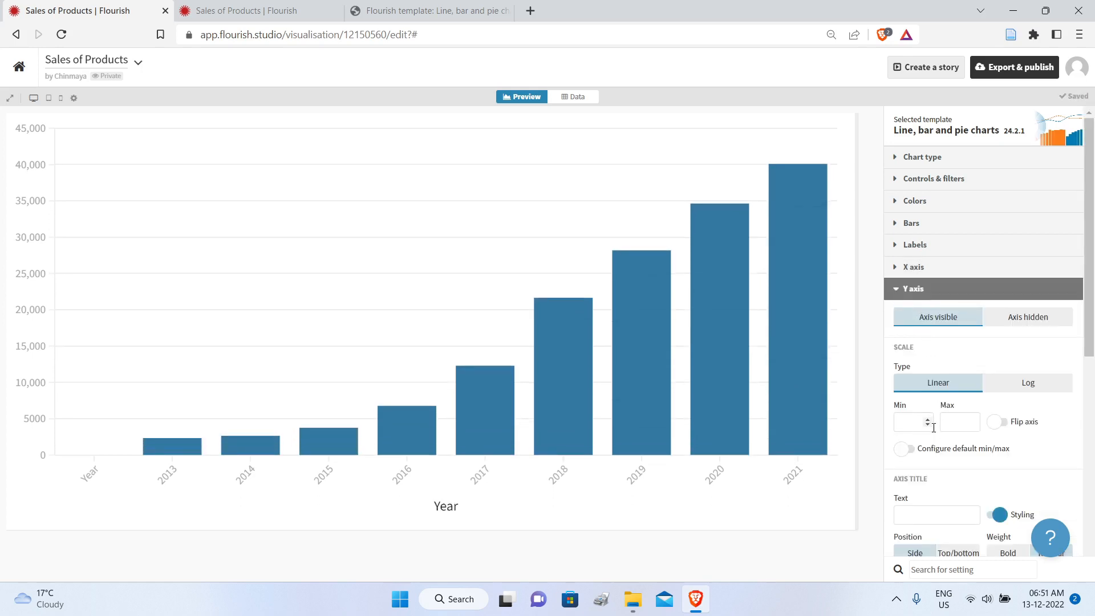
click(916, 511)
click(962, 492)
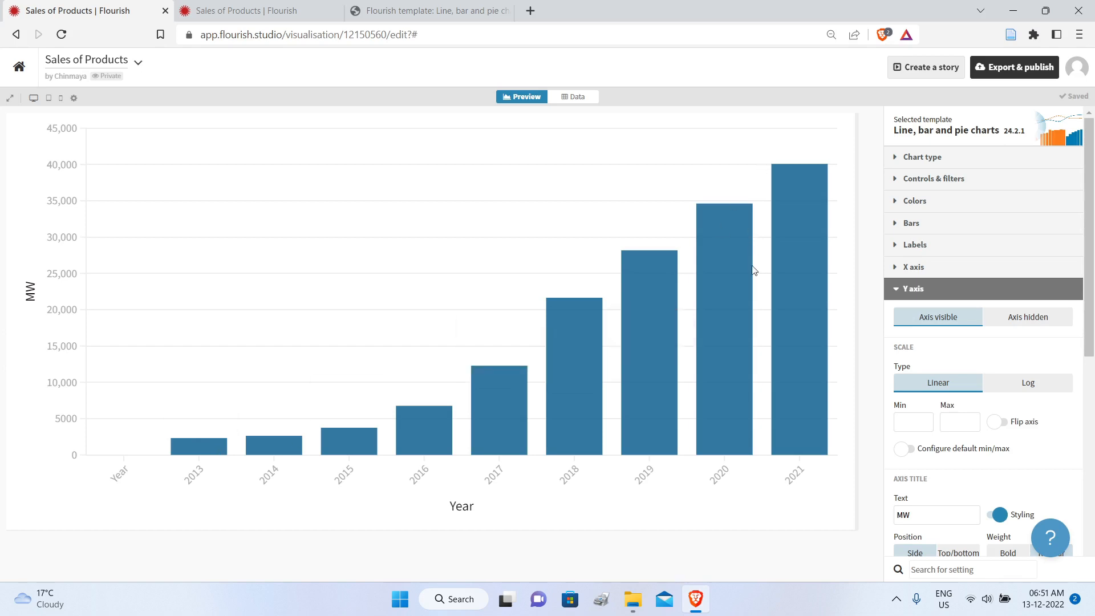
click(907, 292)
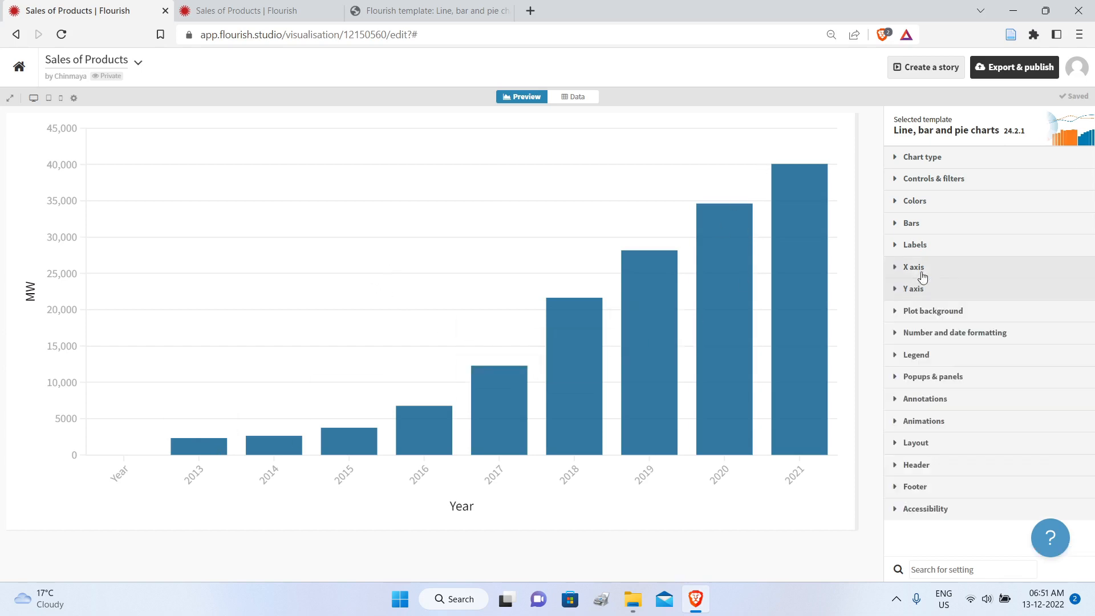
Step: Show value labels on the chart's data points and compare the bars with the data sheet
click(899, 245)
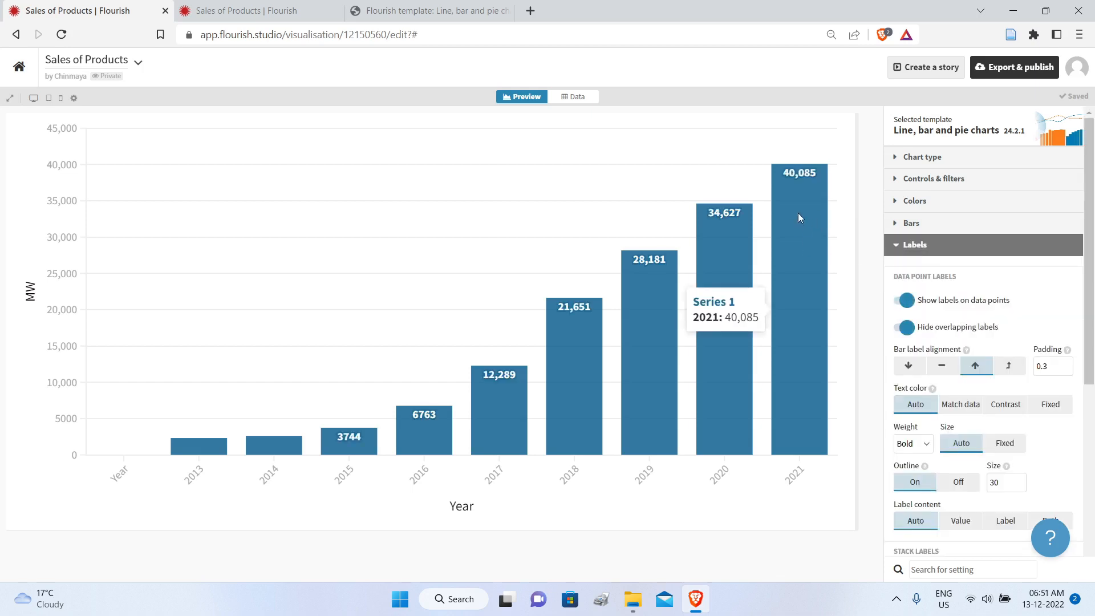
click(572, 97)
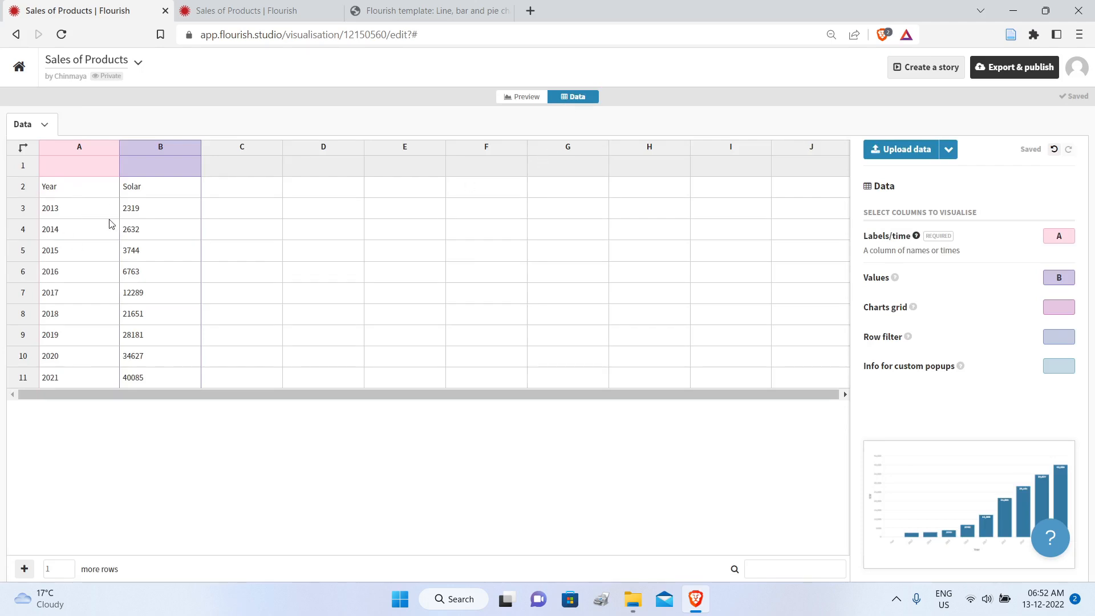
click(521, 97)
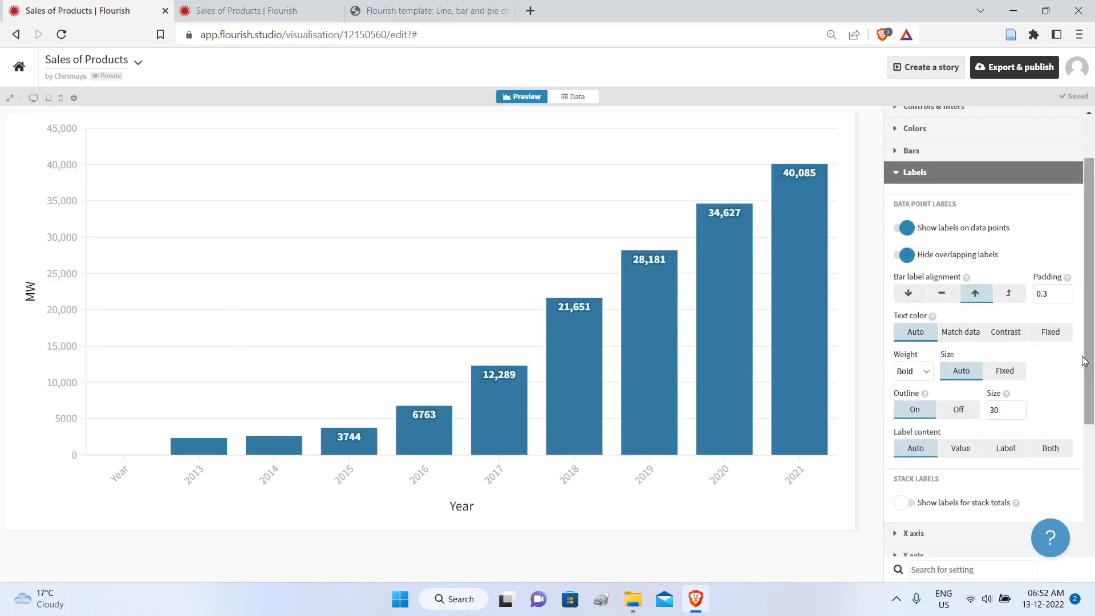
click(894, 178)
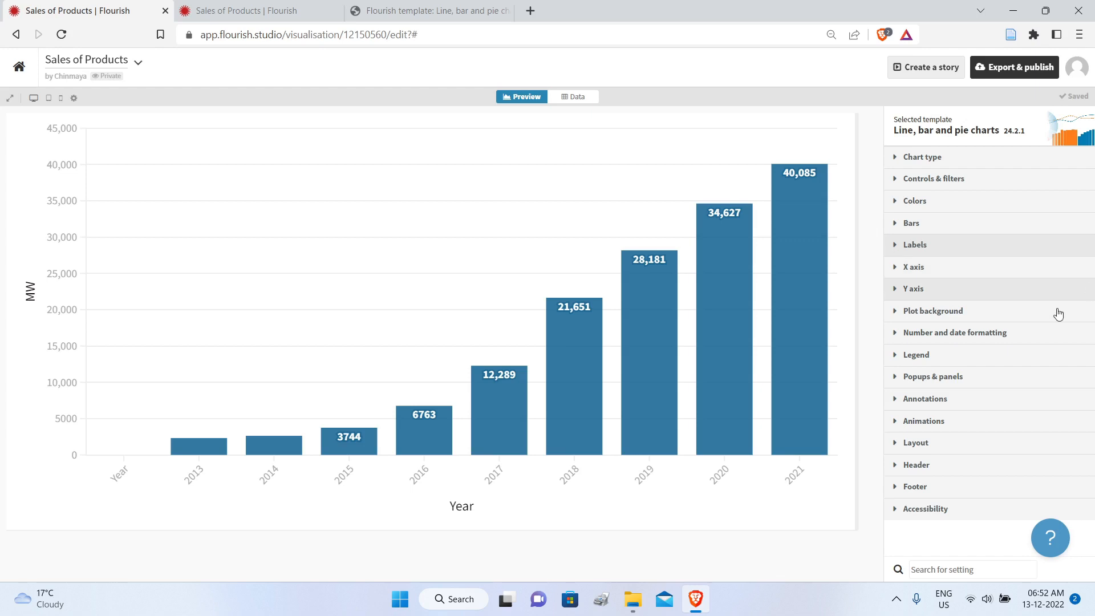
Step: Set the chart's header title to "Installed Cumulative Solar Capacity - India"
click(893, 469)
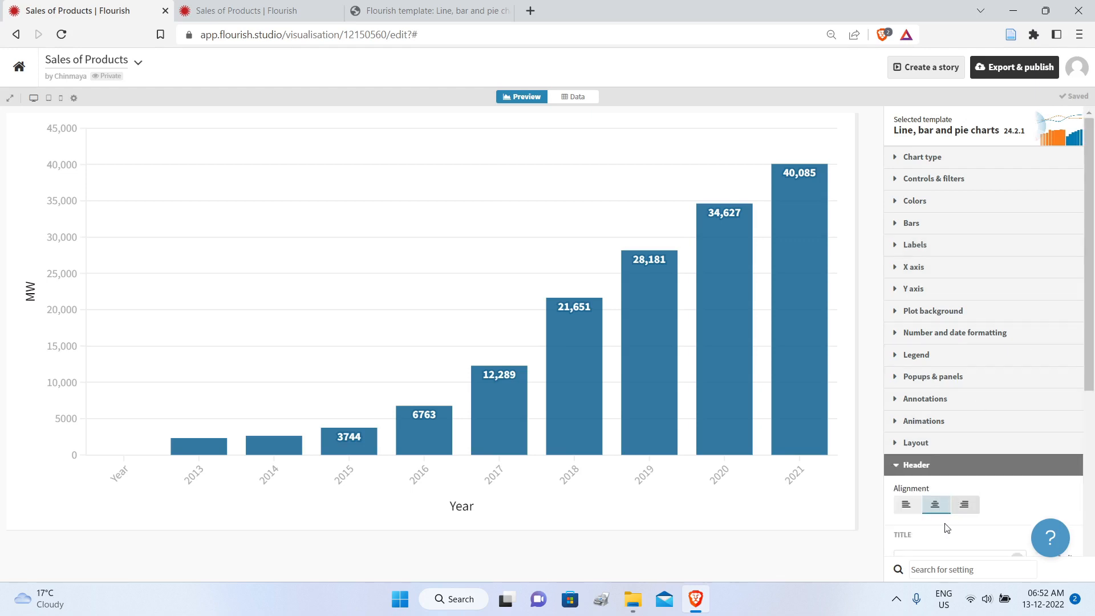
scroll(950, 537, down, 4)
click(952, 321)
text(Installed Cumulative Solar Capacity - India)
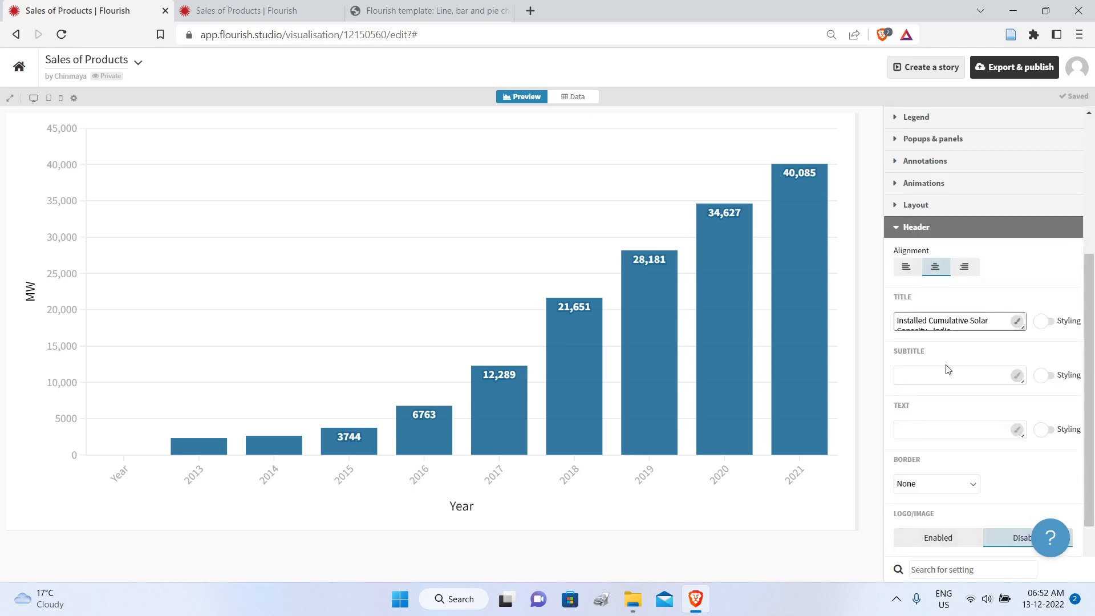
click(940, 371)
click(896, 231)
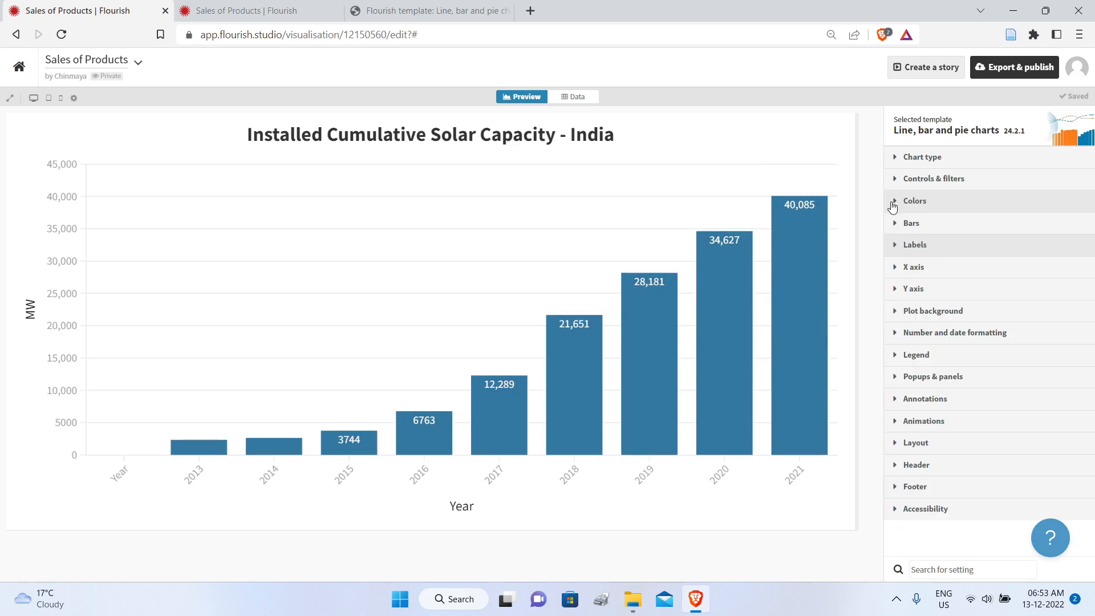
Step: Recolour the bars green by choosing the palette that begins with green, and return to the data sheet
click(893, 204)
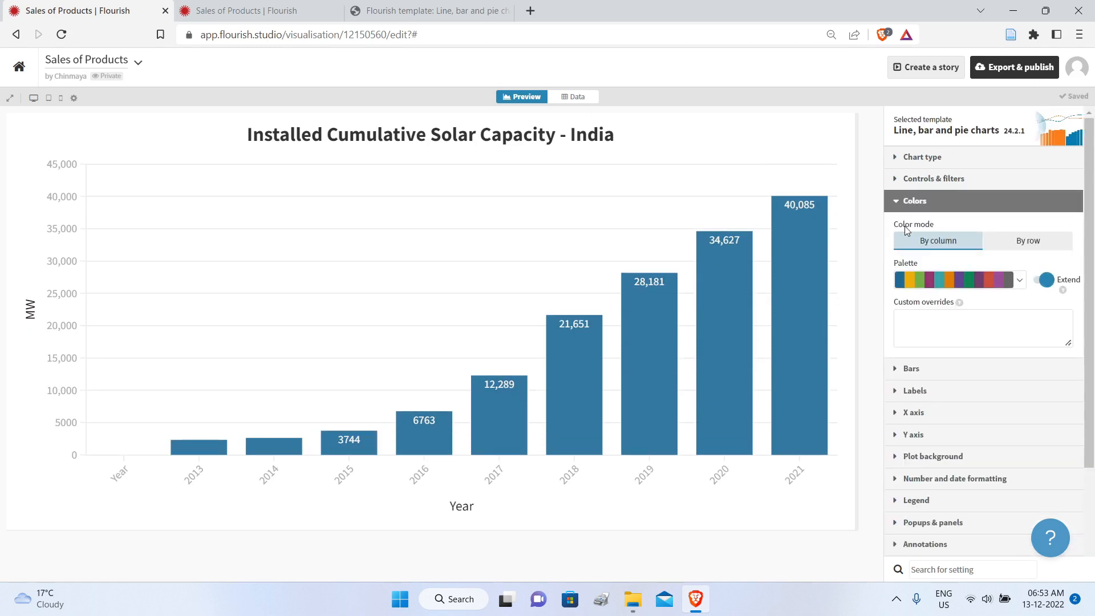
click(1020, 280)
click(974, 331)
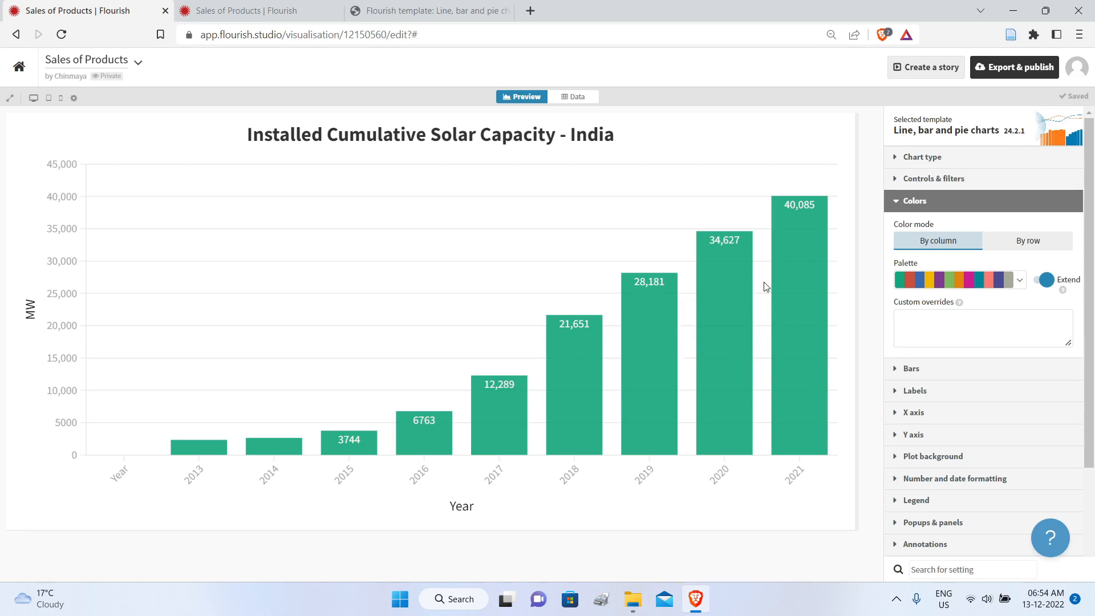
click(563, 100)
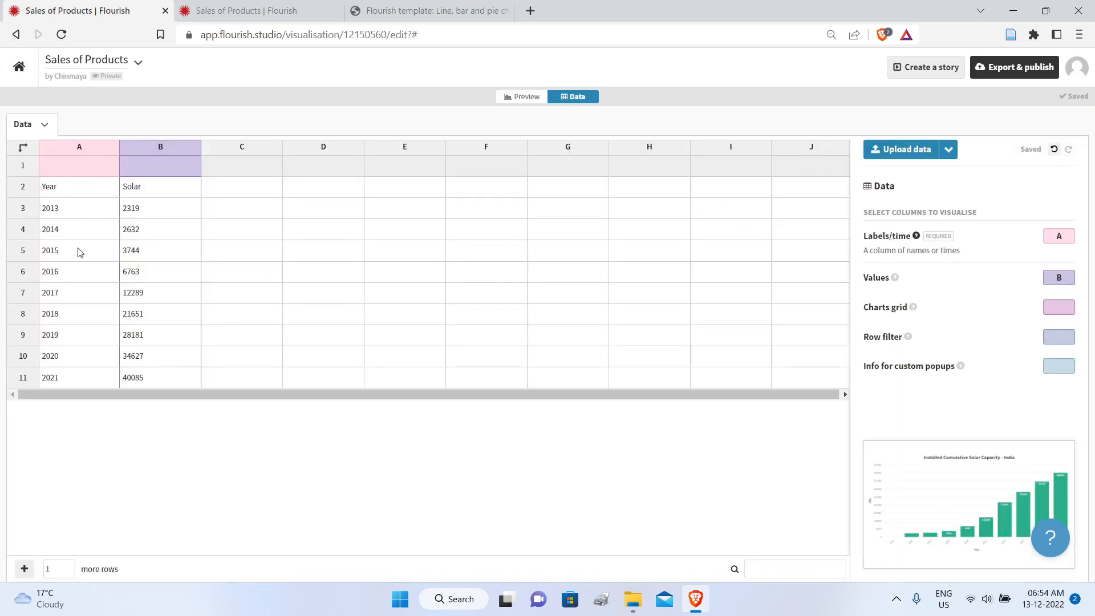
Step: Set the chart's color mode to by row so each year's bar has its own color, and return to the data sheet
click(519, 99)
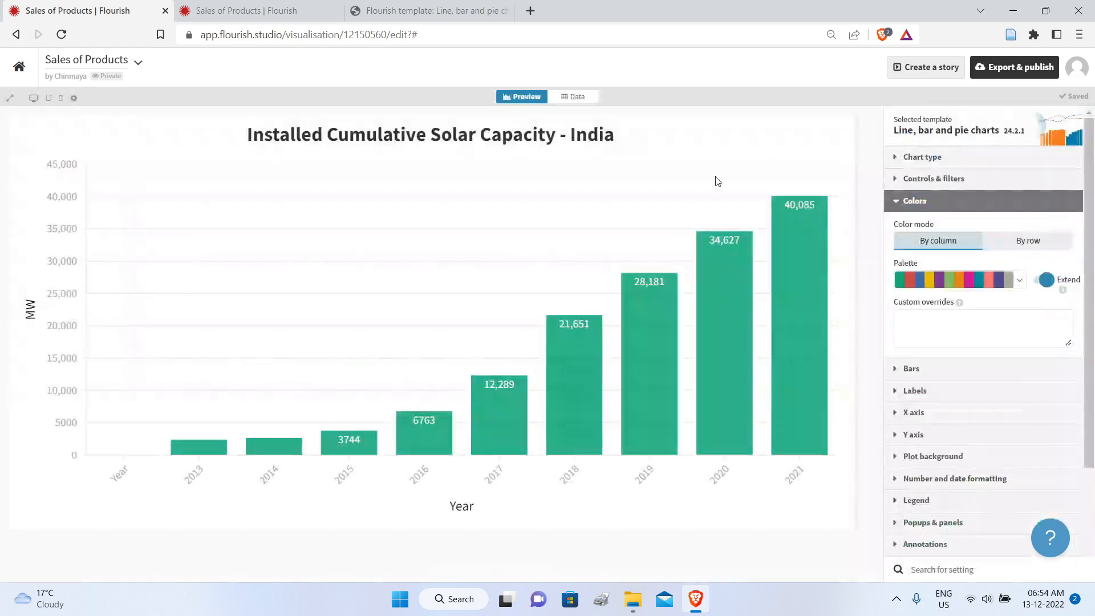
click(1035, 247)
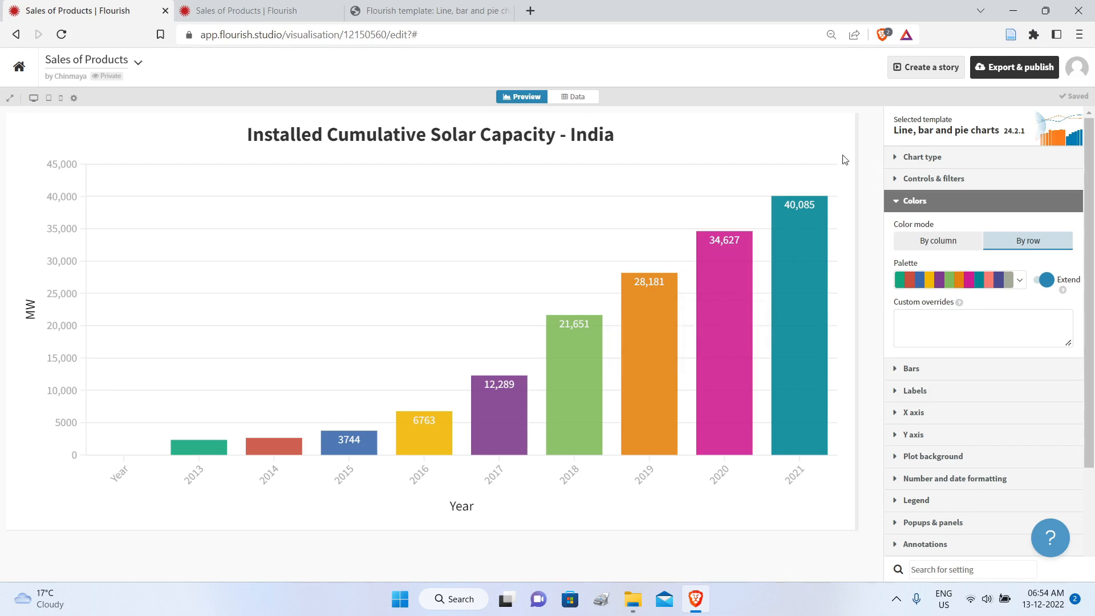
click(569, 97)
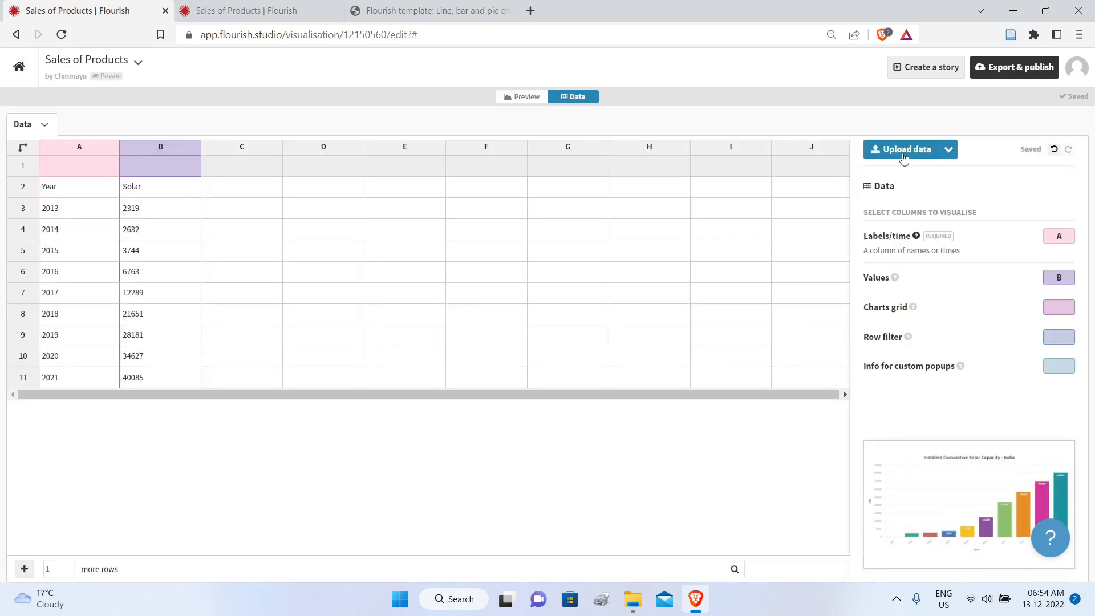
Step: Return to the chart preview and view the export and publish options without choosing any
click(517, 99)
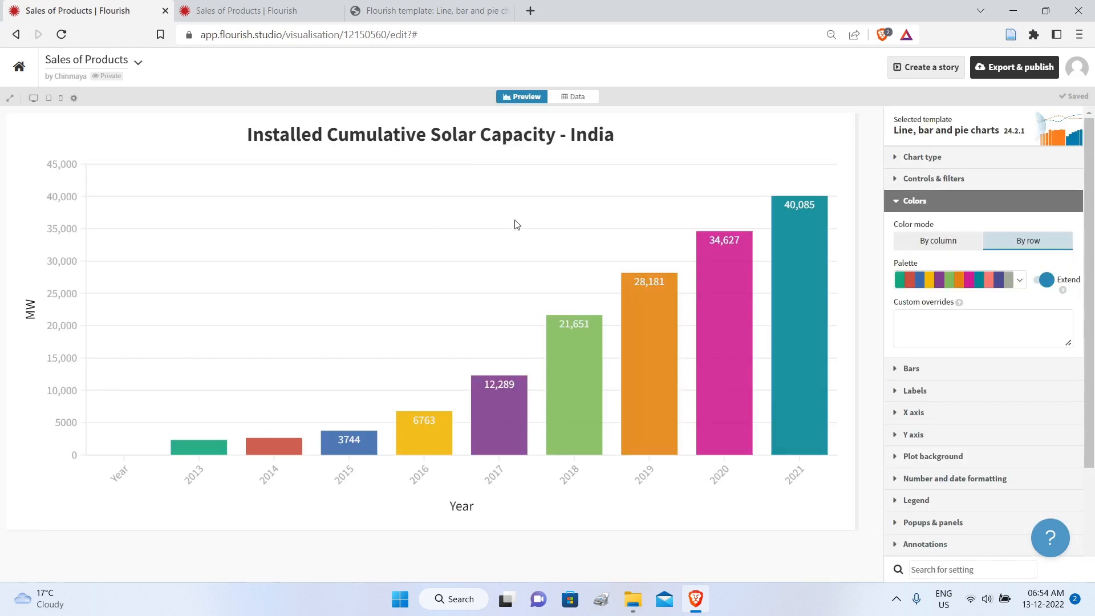
click(1004, 66)
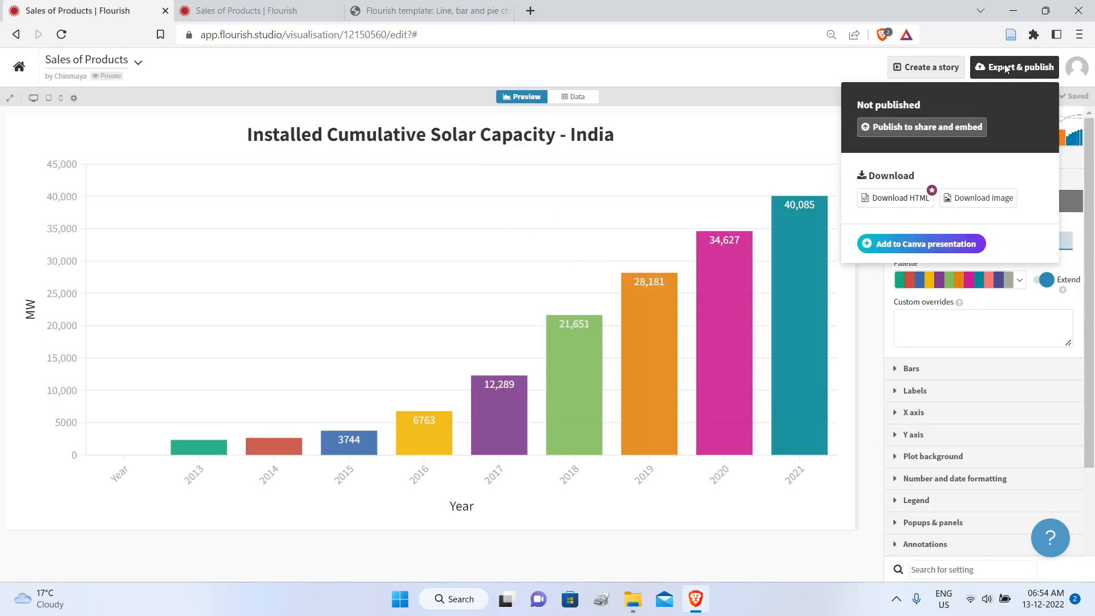
click(727, 119)
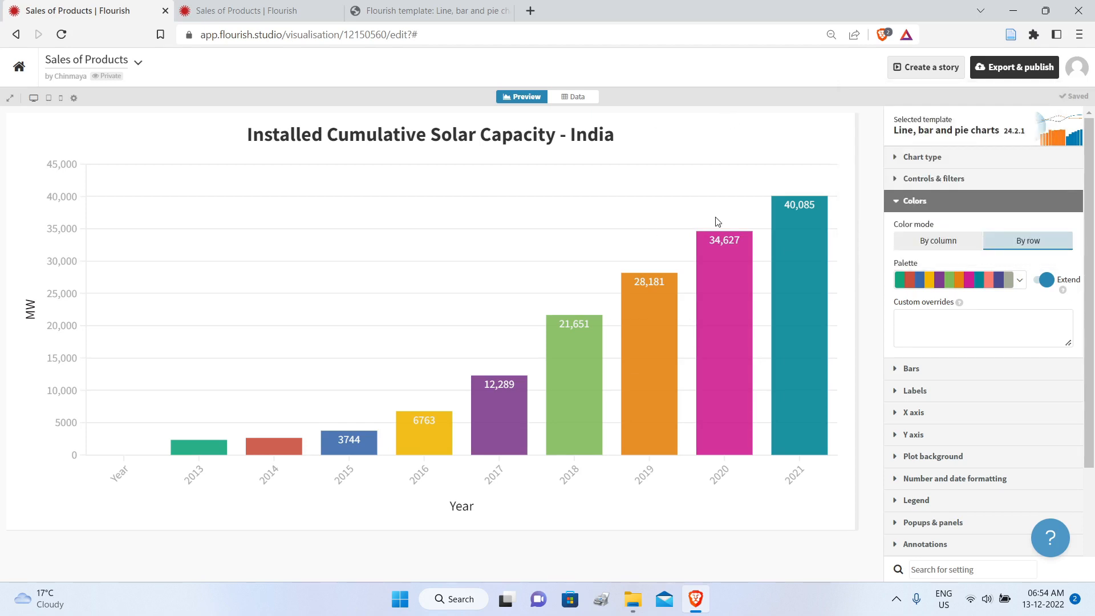
Step: Add the column heading "Wind" in cell C2 of the data sheet, beside Solar
click(573, 98)
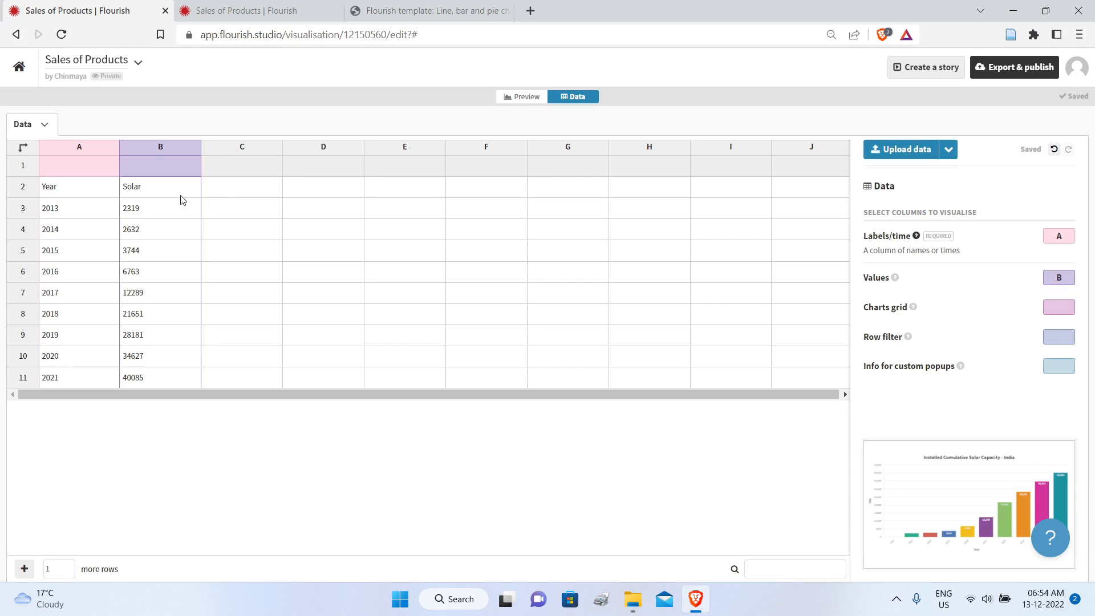
click(221, 194)
text(Wind)
key(Return)
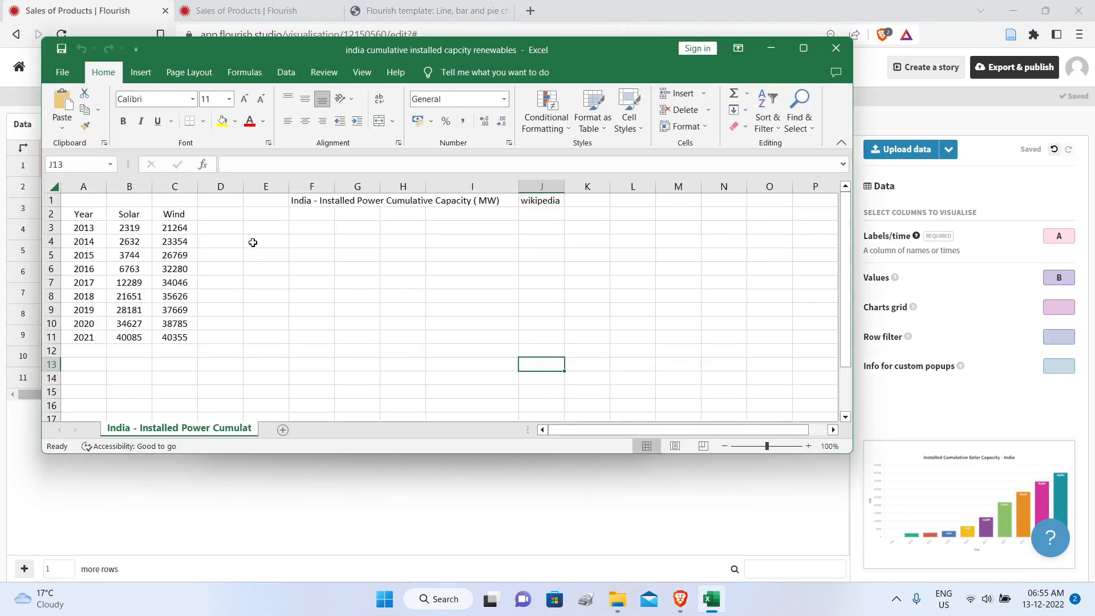
Step: Copy the 2013–2021 wind values in C3:C11 from the Excel workbook and paste them into Flourish's data sheet starting at C3
drag(170, 227, 167, 337)
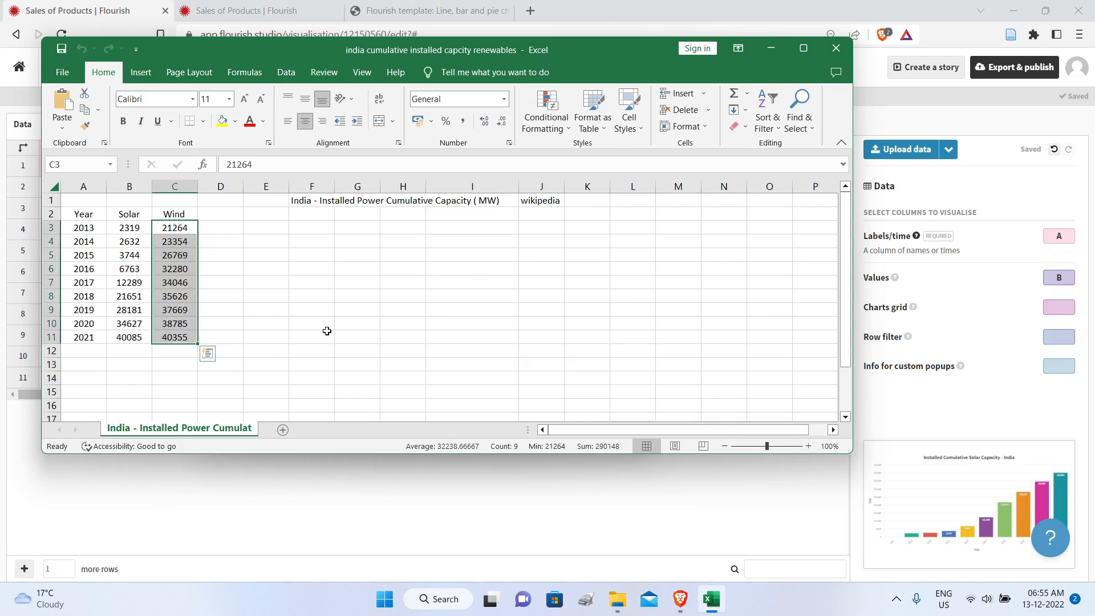
key(ctrl+c)
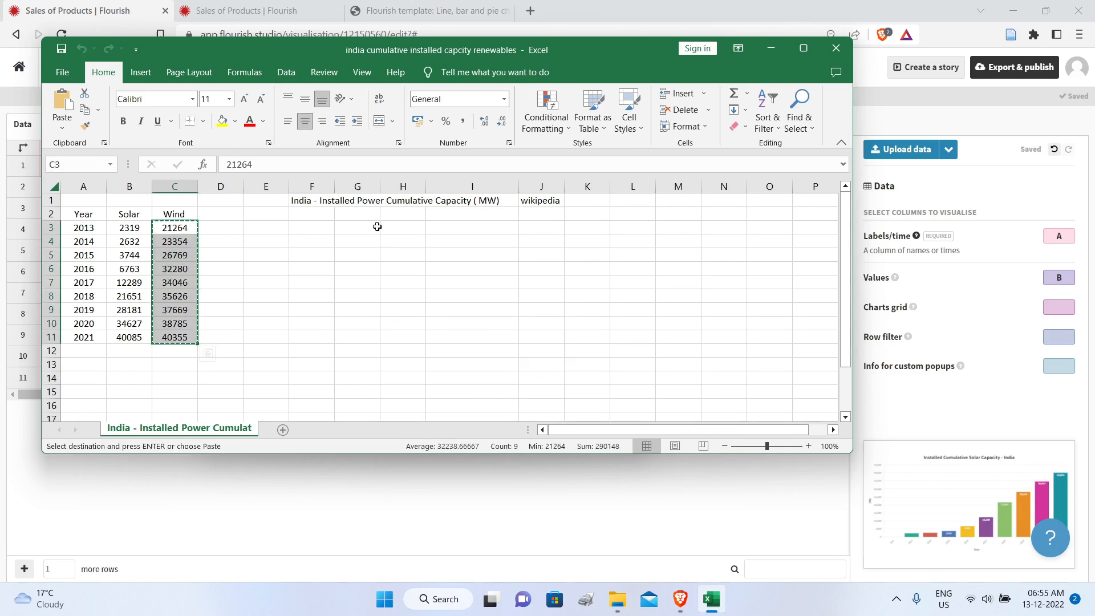
key(alt+Tab)
click(247, 210)
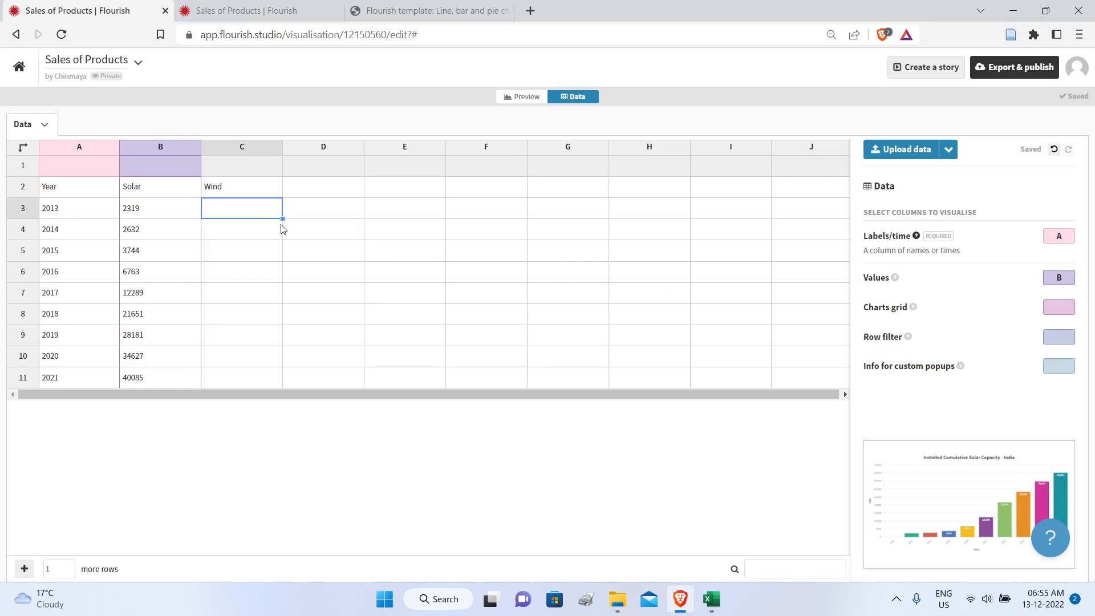
key(ctrl+v)
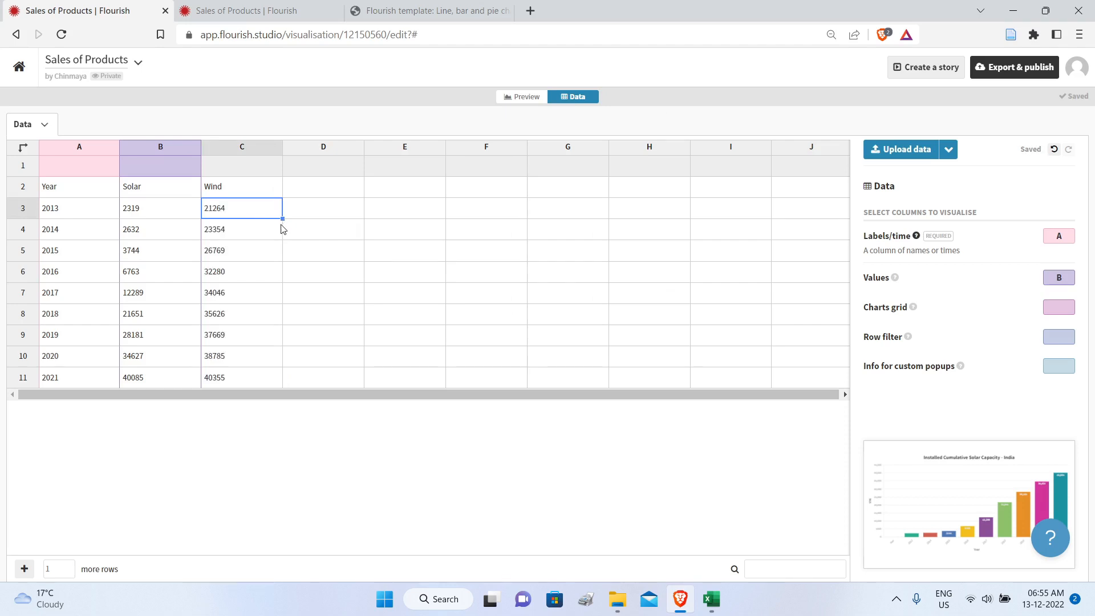
Step: Extend the chart's Values columns to B-C so the wind data is plotted too
key(Up)
key(Up)
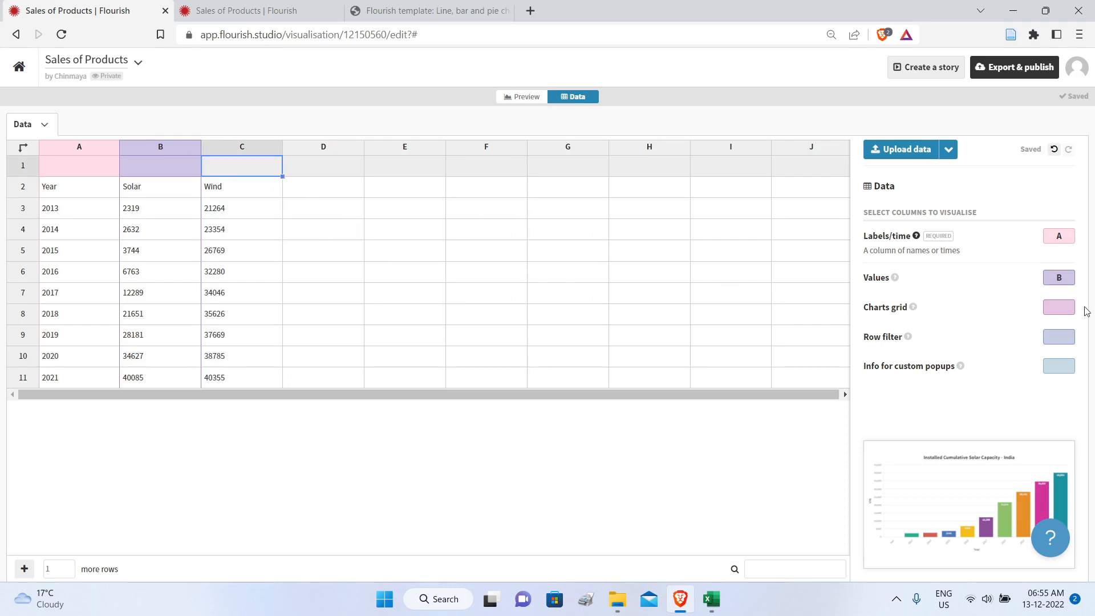
click(1070, 279)
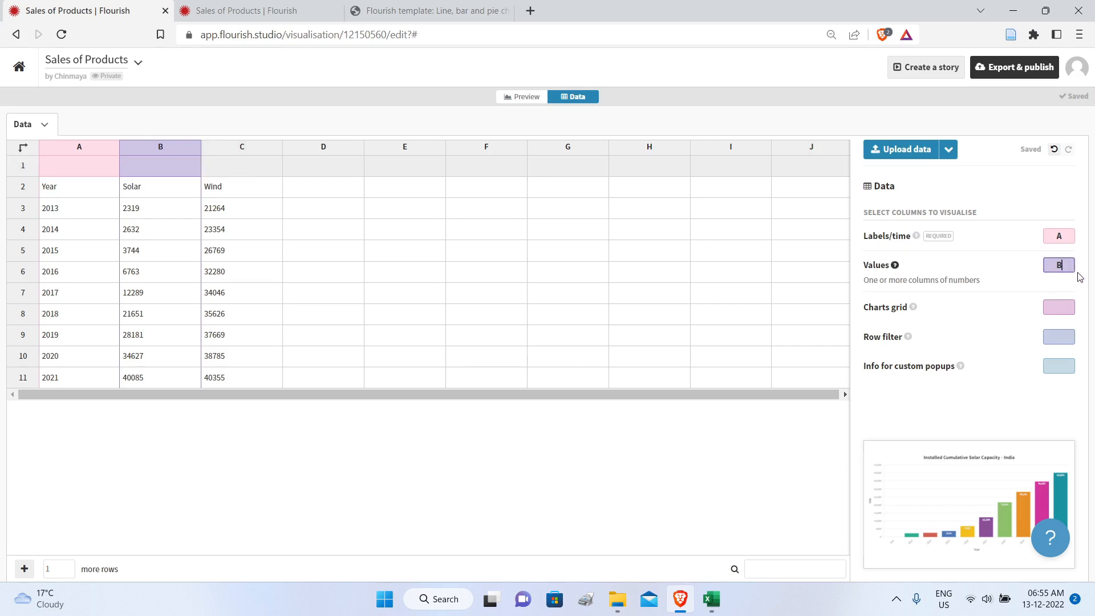
text(-C)
click(472, 218)
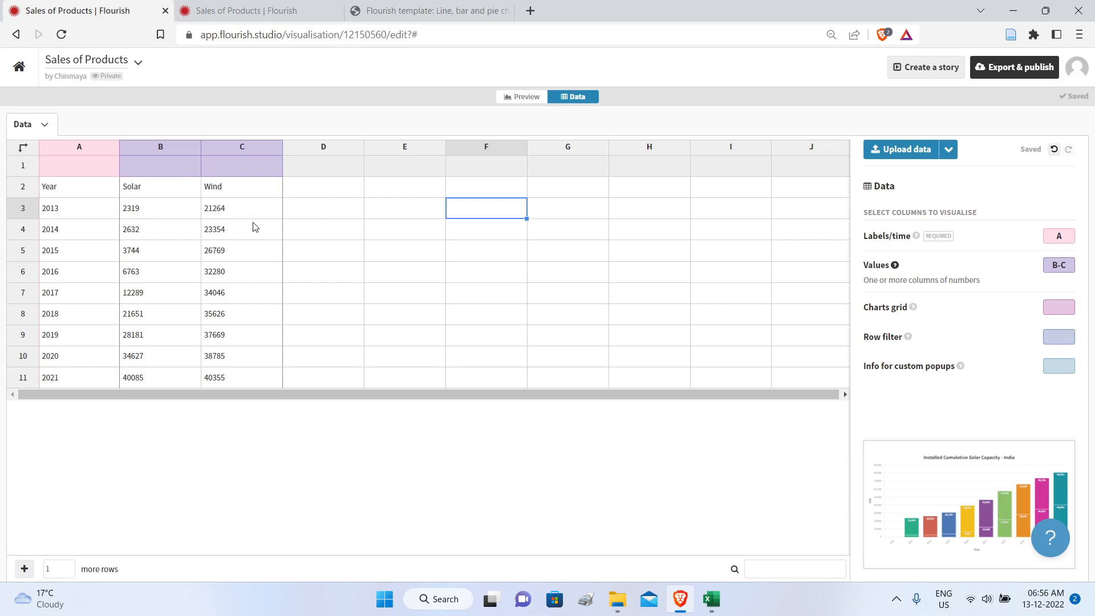
Step: Preview the chart and change its type to Column chart (grouped)
click(532, 99)
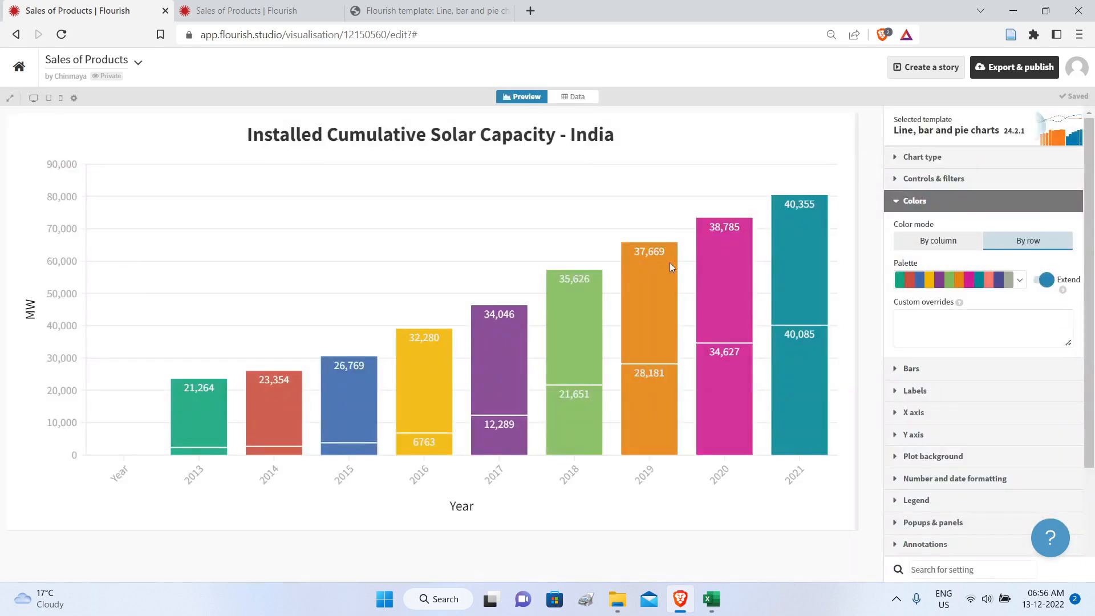
click(894, 163)
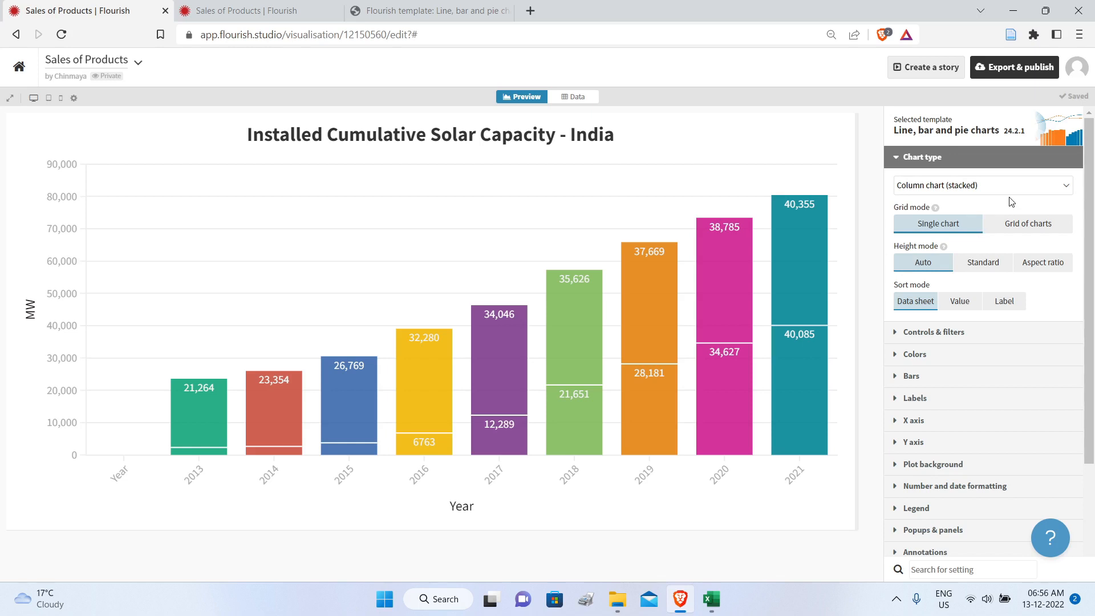
click(1065, 187)
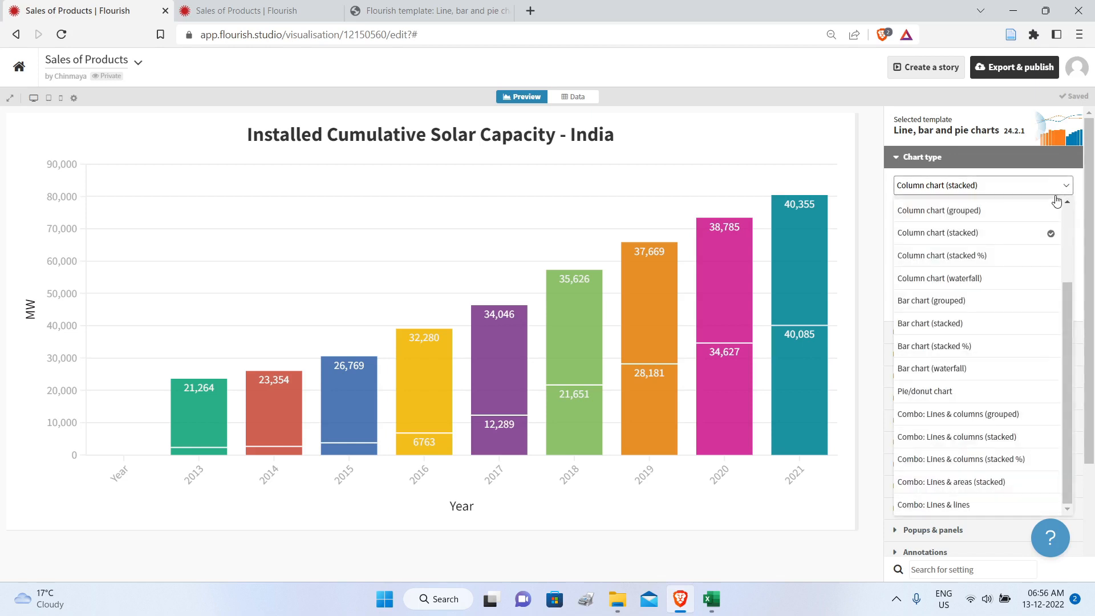
click(997, 217)
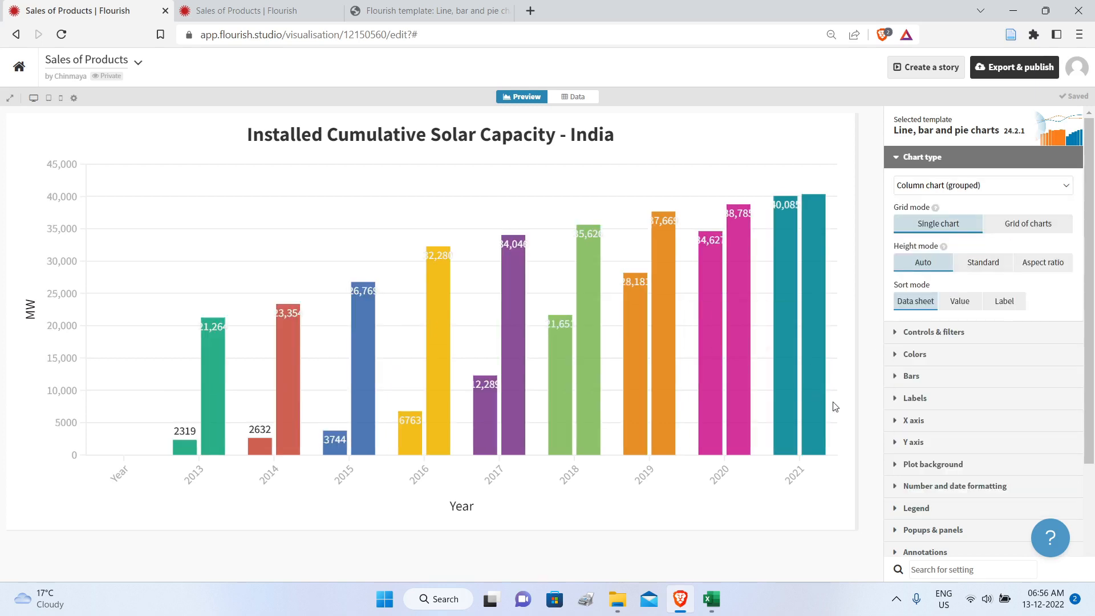
Step: Close the chart type settings and open the color settings
click(922, 157)
click(912, 201)
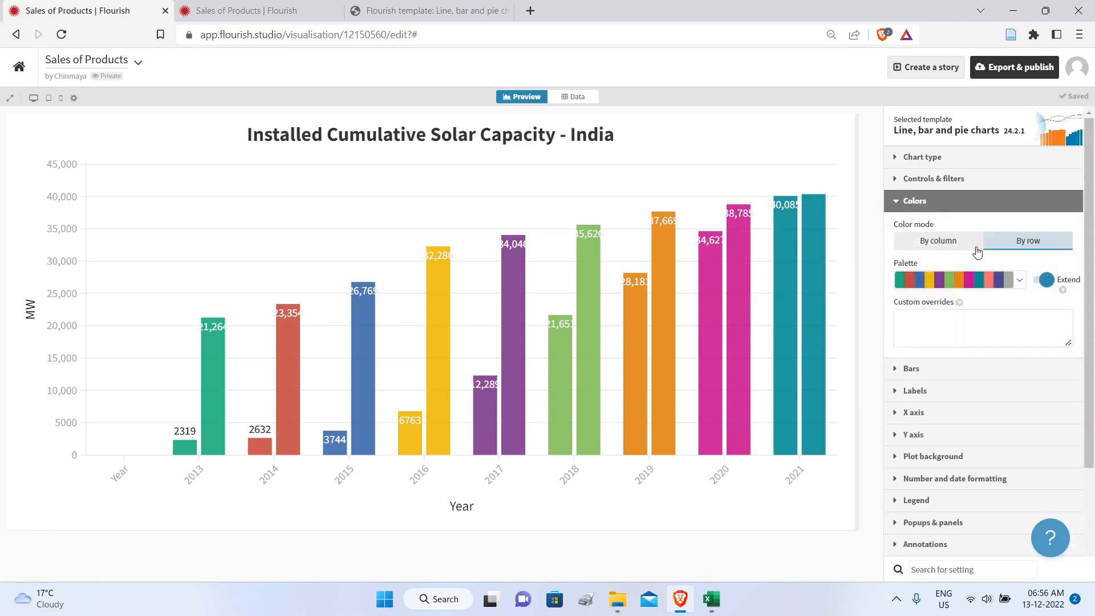
Step: Color the bars by column and align the data point labels above the bars
click(943, 242)
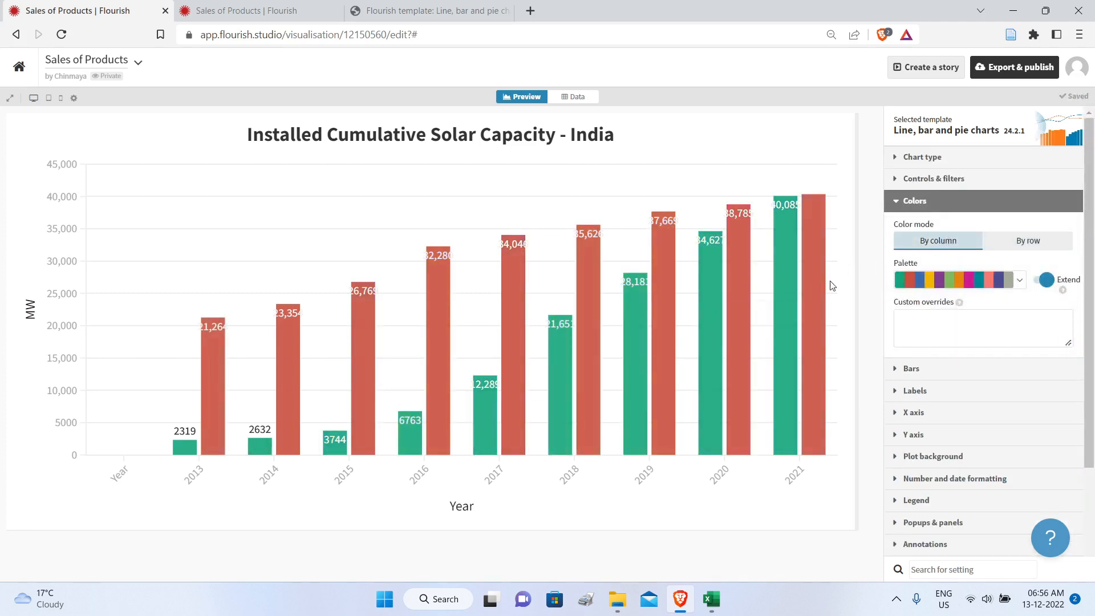
click(912, 201)
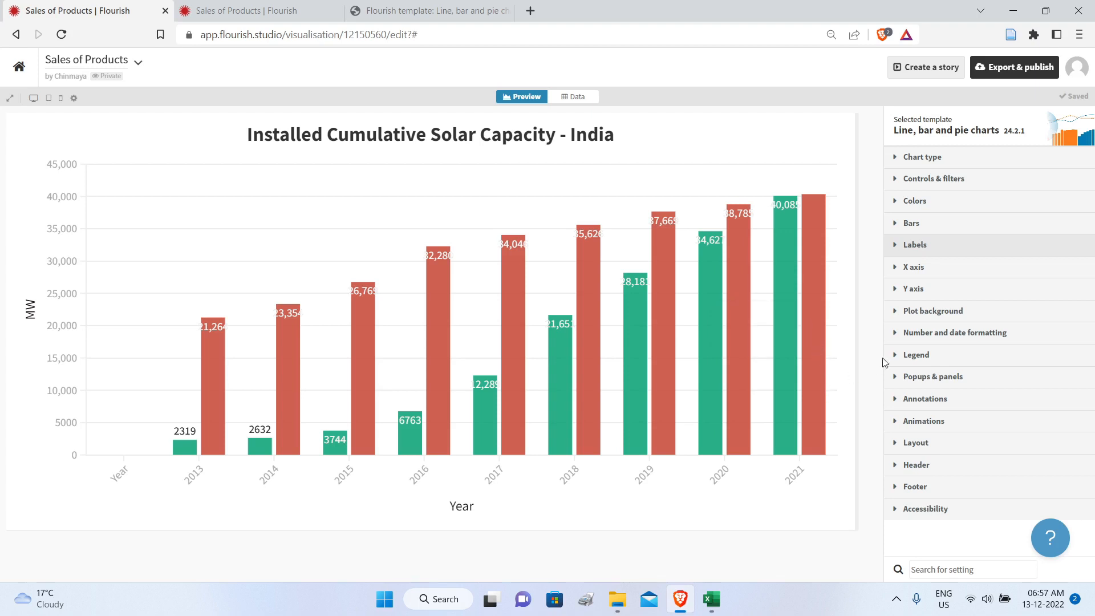
click(896, 249)
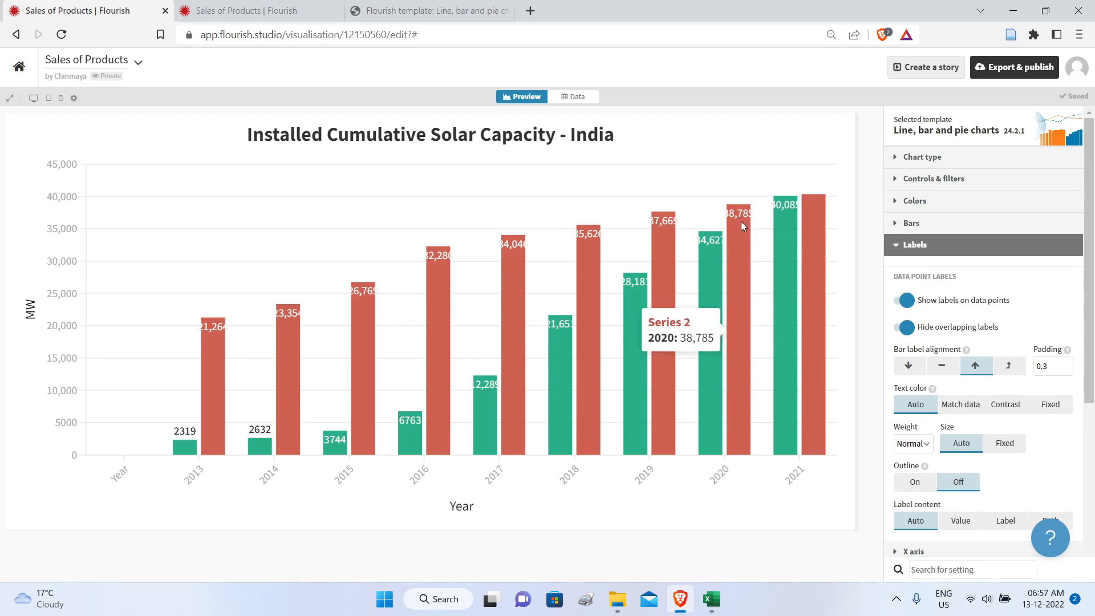
click(1006, 372)
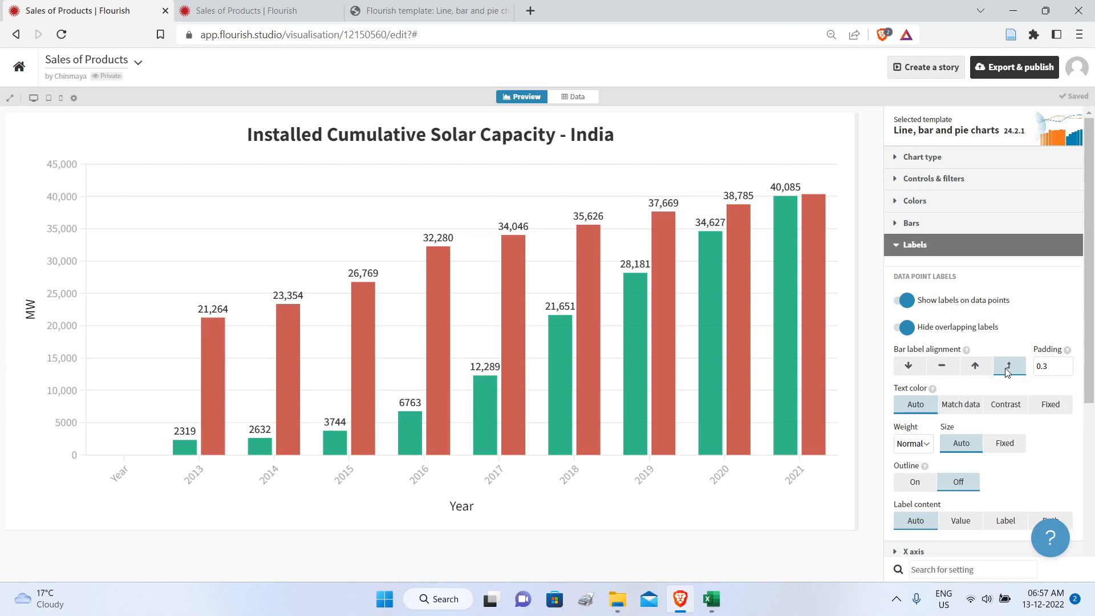
Step: Switch the chart to the pastel-toned color palette and enter the custom overrides Solar:Red and Wind:Teal
click(893, 202)
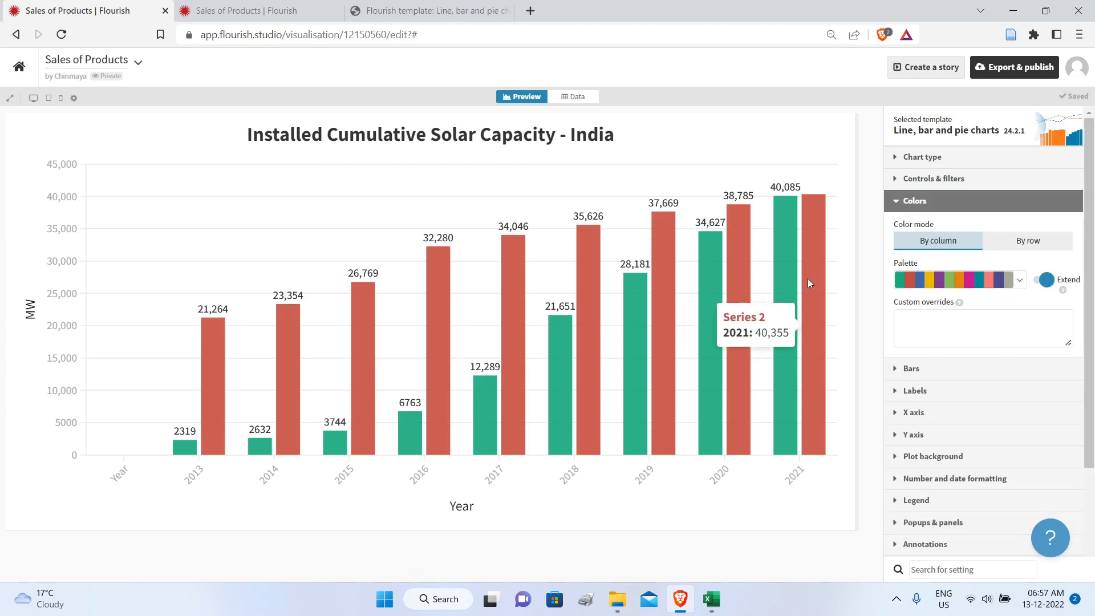
click(1019, 284)
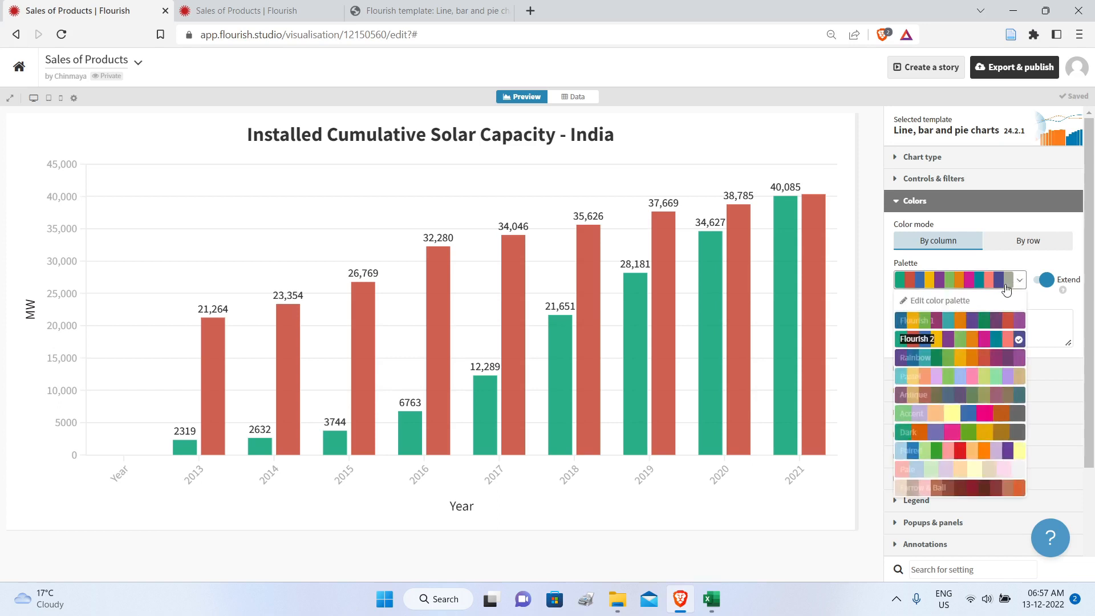
click(961, 337)
click(947, 330)
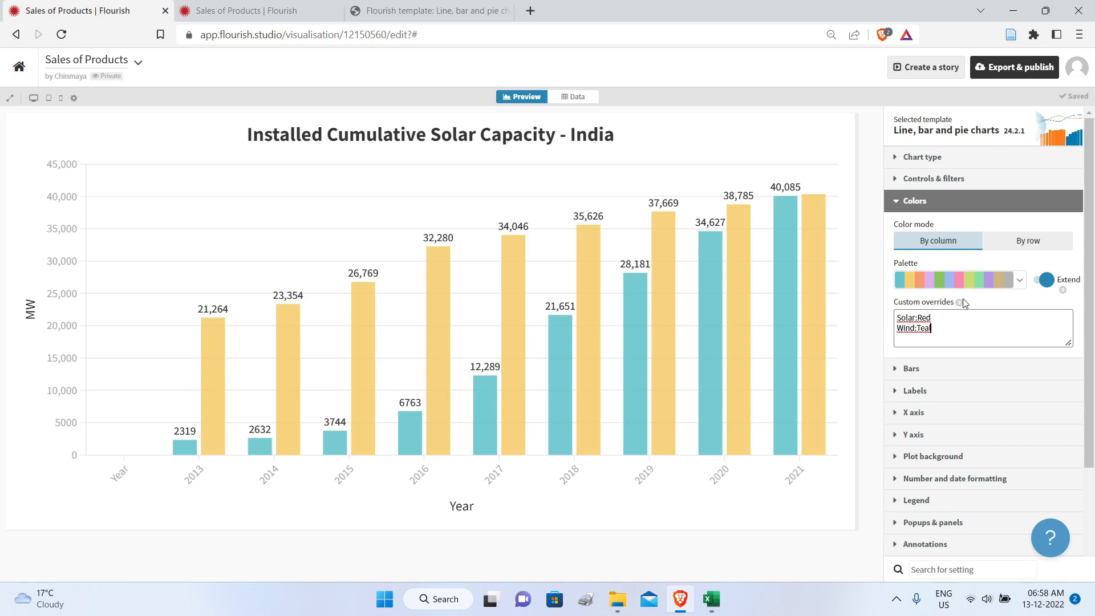
mouse_move(959, 304)
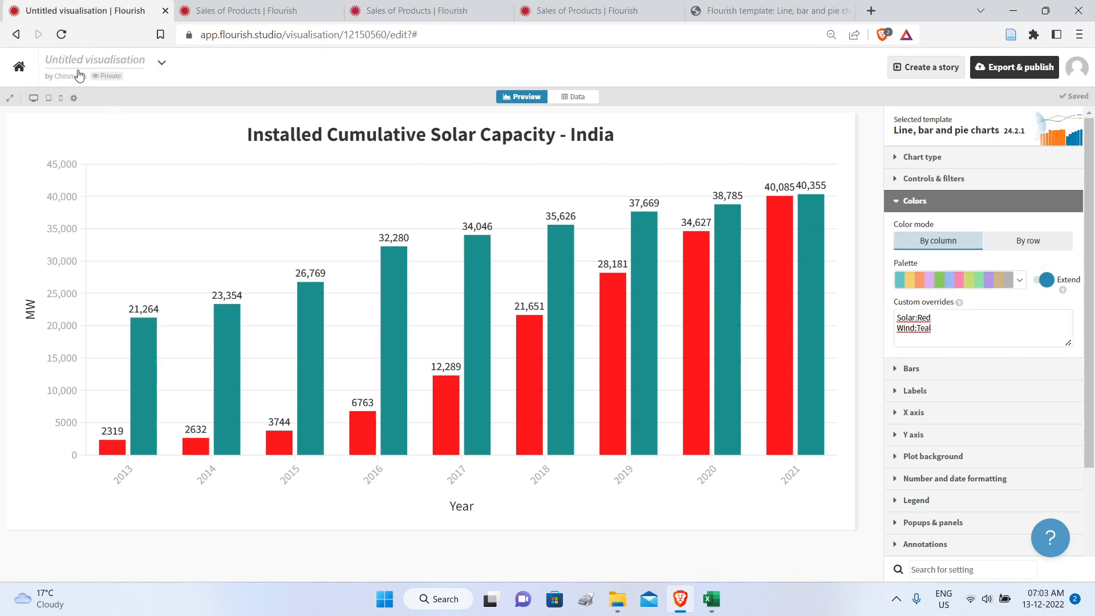
Step: Rename the visualisation as "Renewable Energy Capacity - India" and return to the home page
click(82, 59)
text(Renewable Energy Capacity - India)
key(Return)
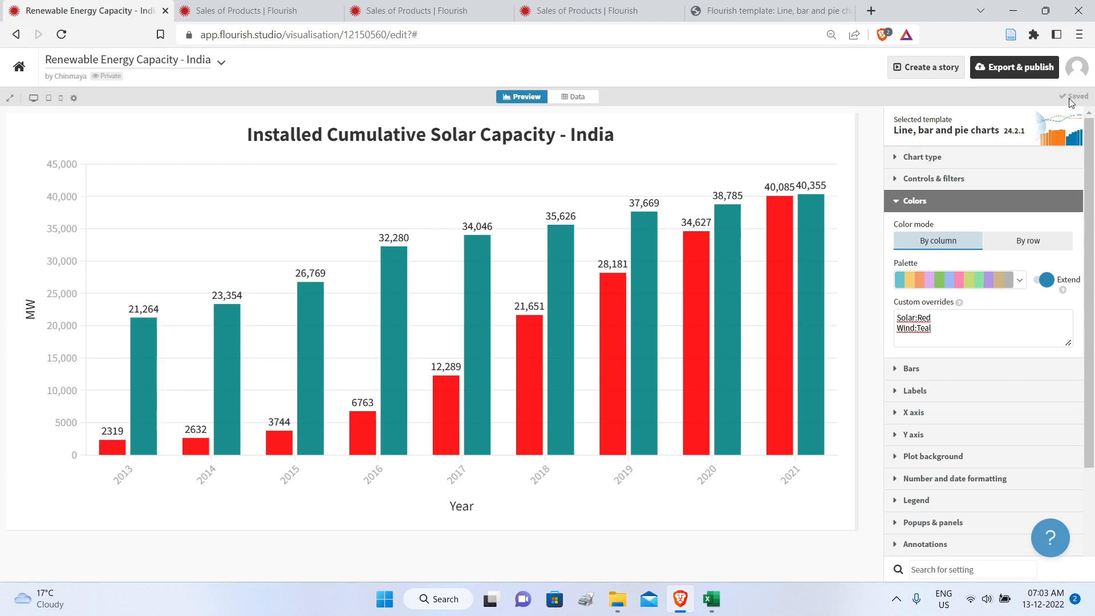
click(19, 72)
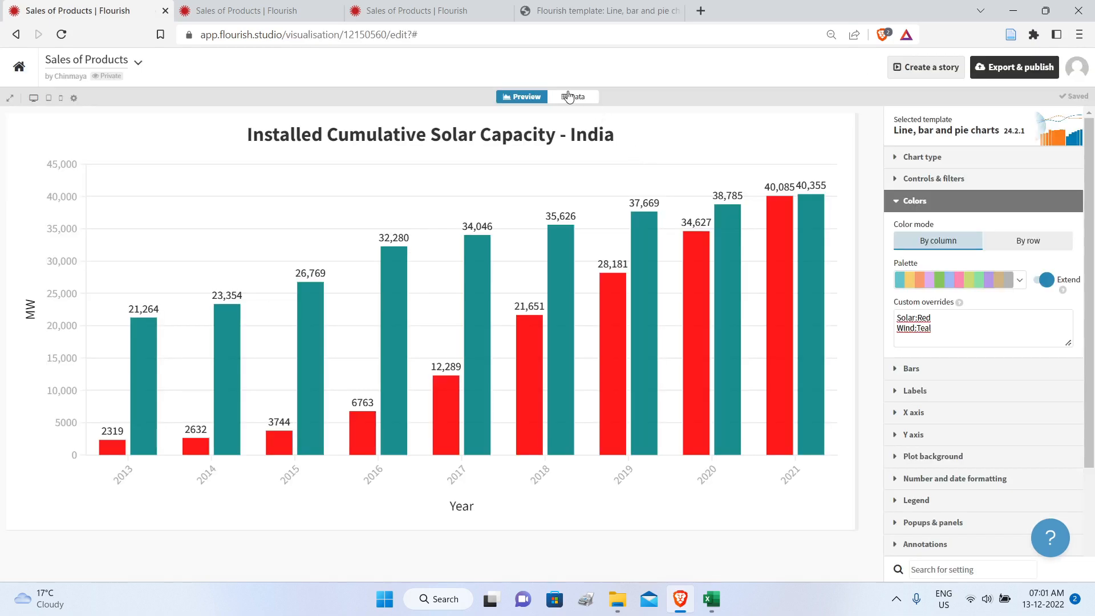
Step: Replace the data sheet by importing the file "india cumulative installed capcity renewables.xlsx"
click(567, 98)
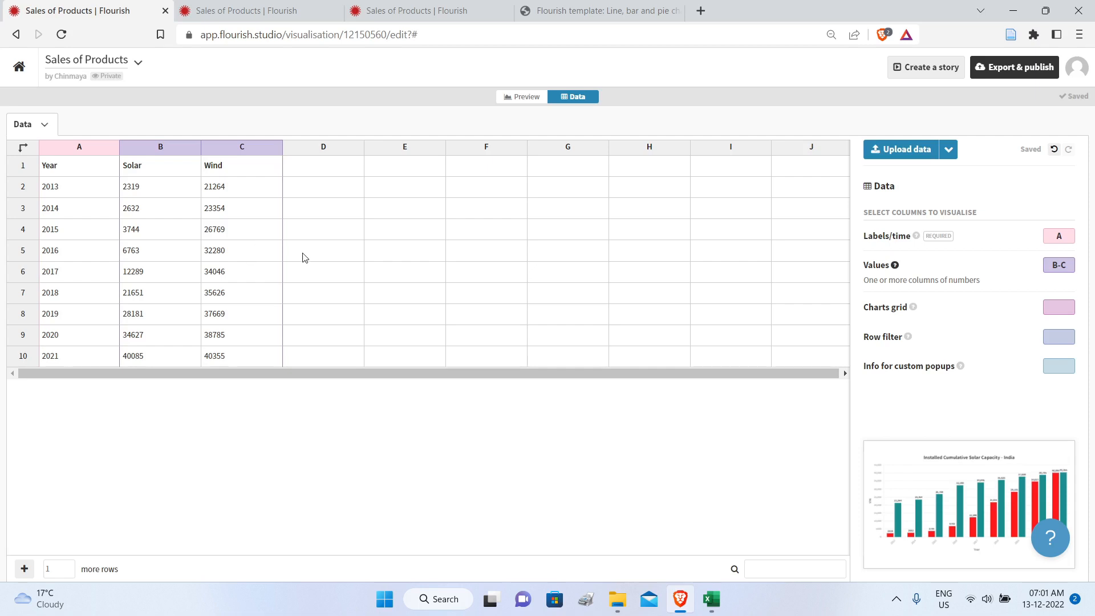
click(898, 150)
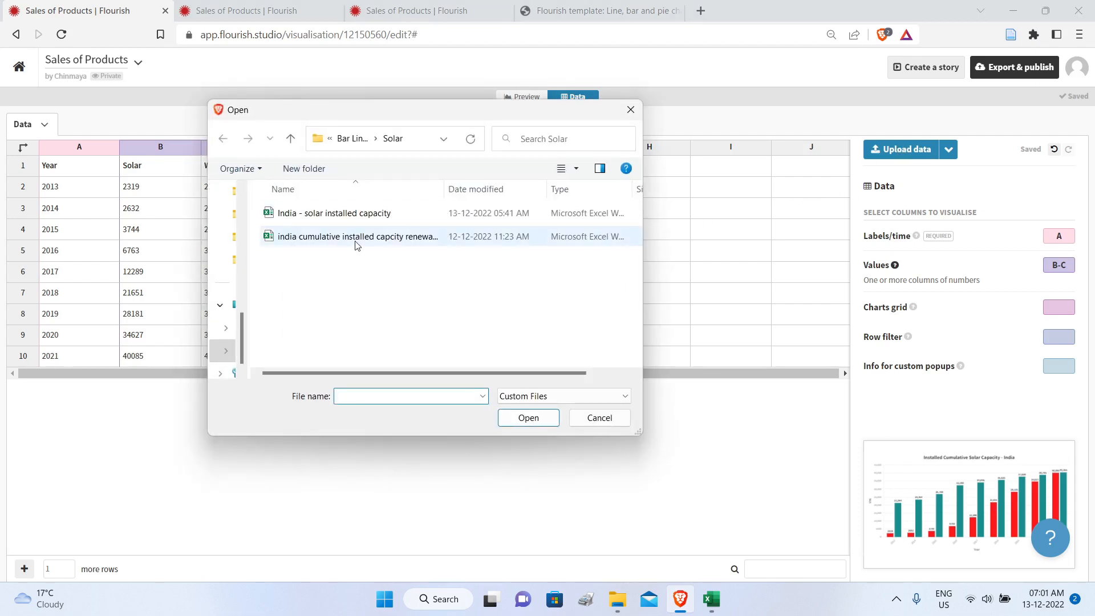
click(355, 244)
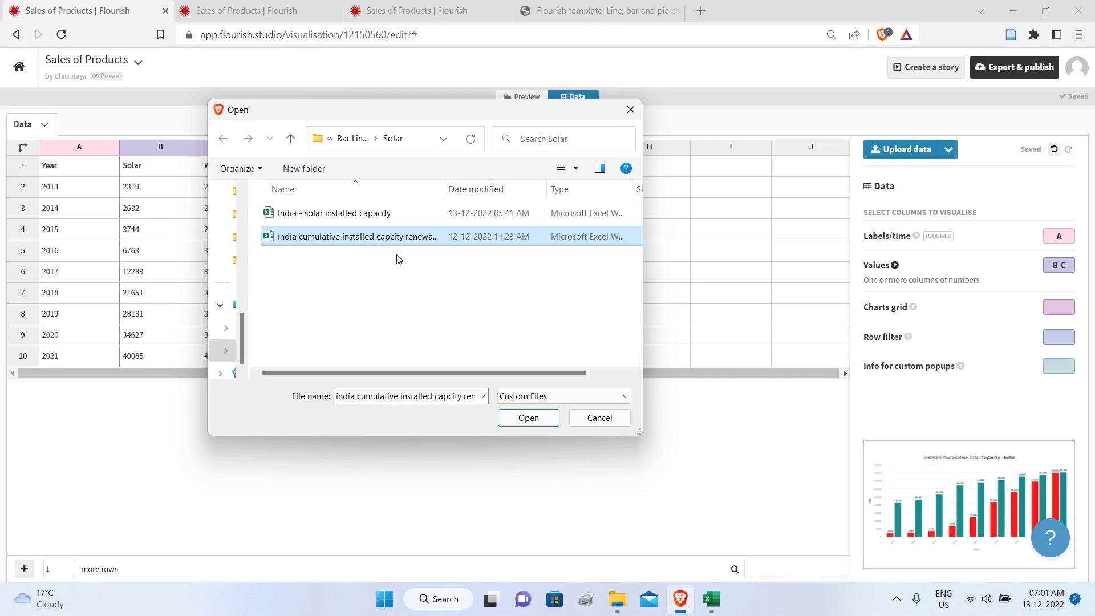
click(527, 418)
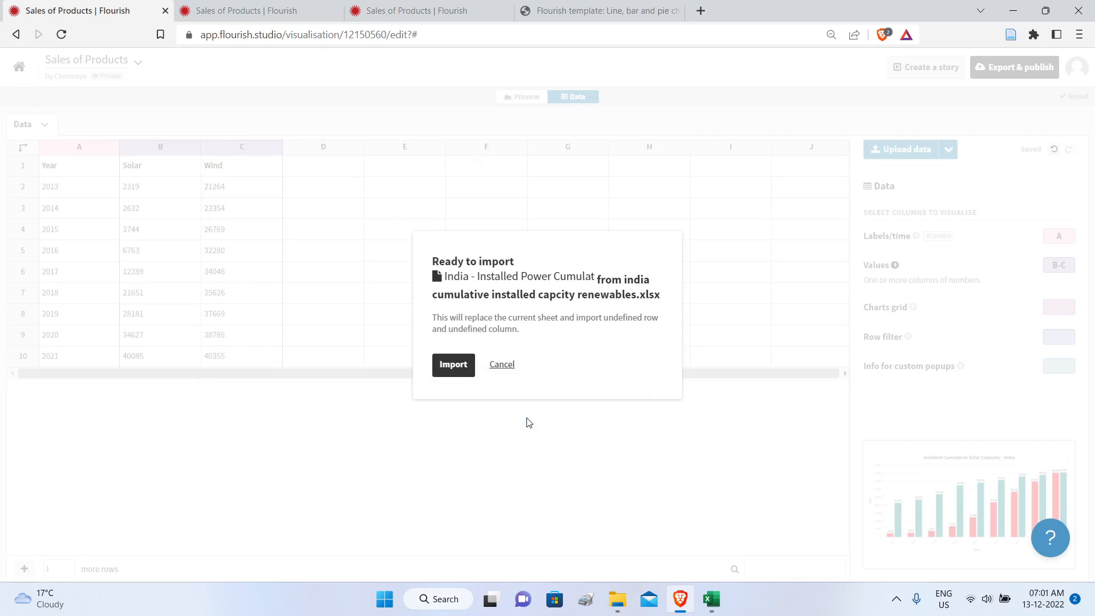
click(453, 365)
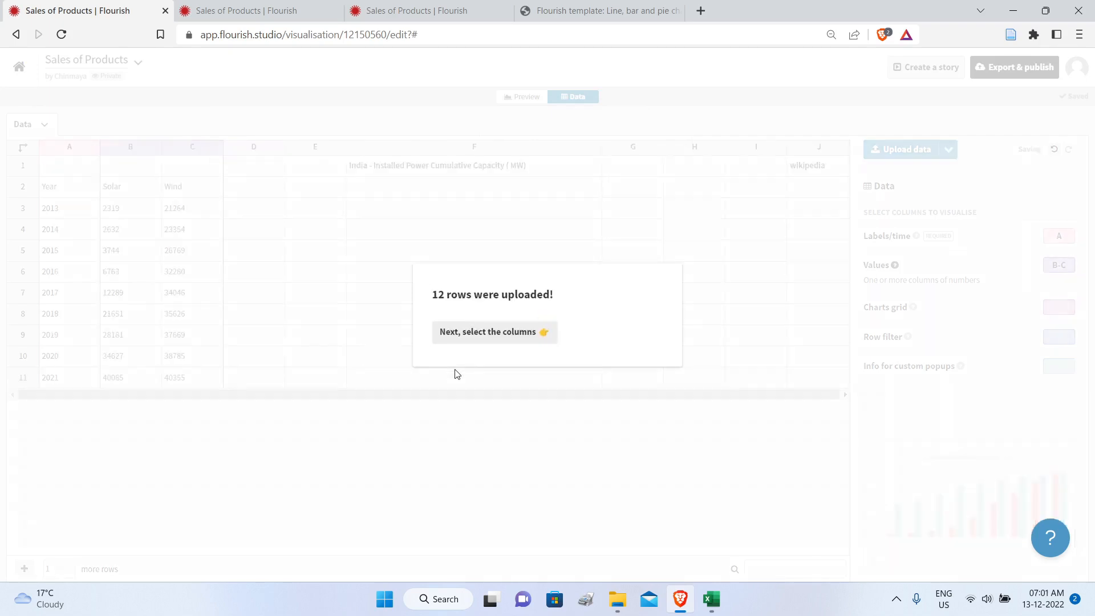
click(522, 338)
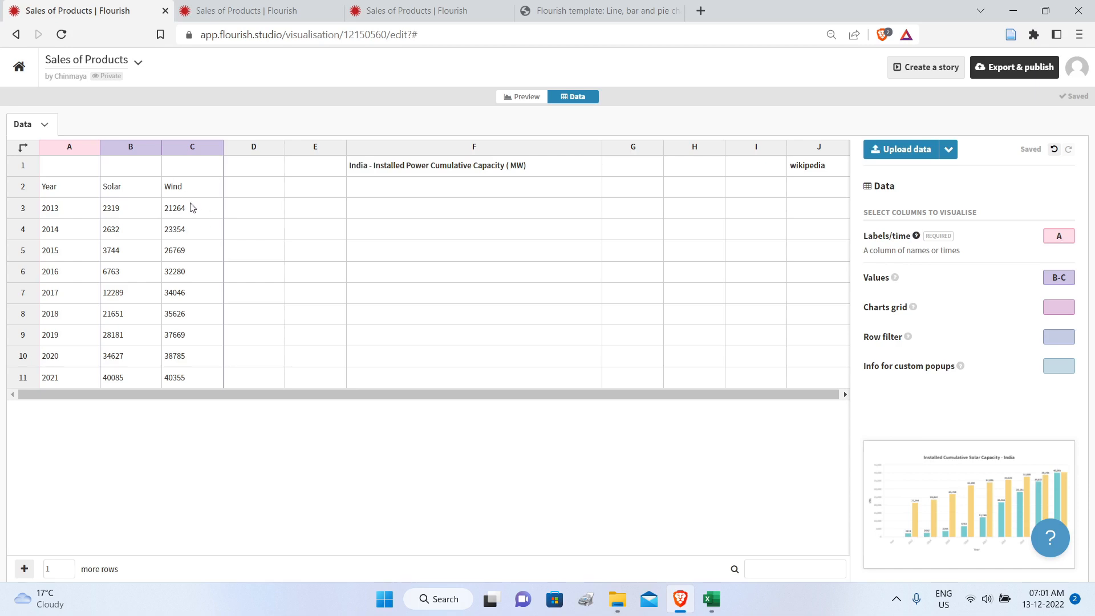
Step: Remove the title row above the Year, Solar and Wind headers, check the chart preview and return to the data sheet
click(25, 171)
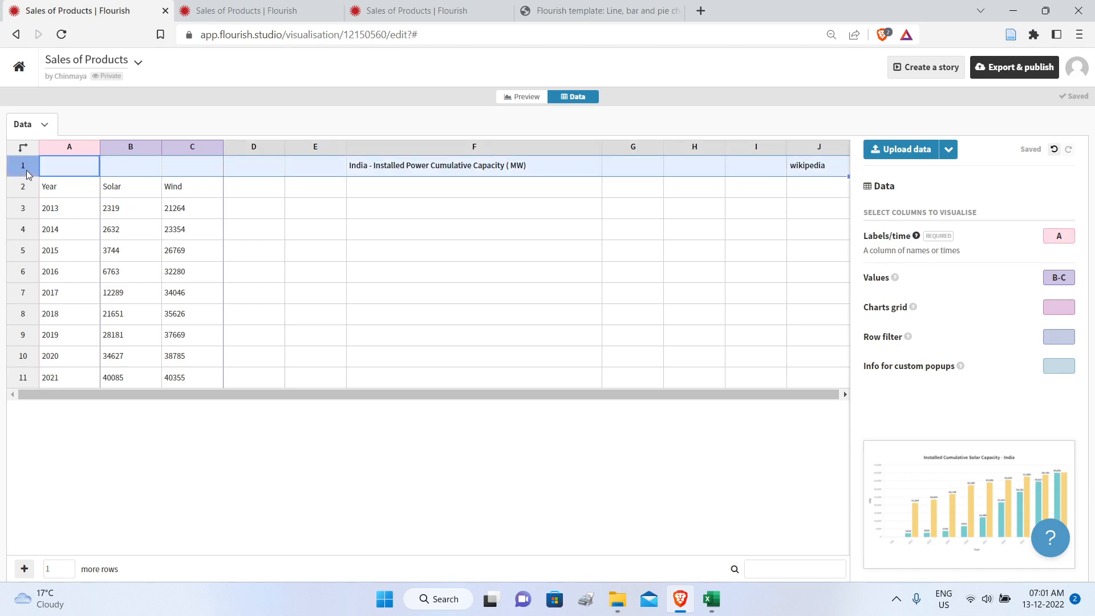
right_click(30, 175)
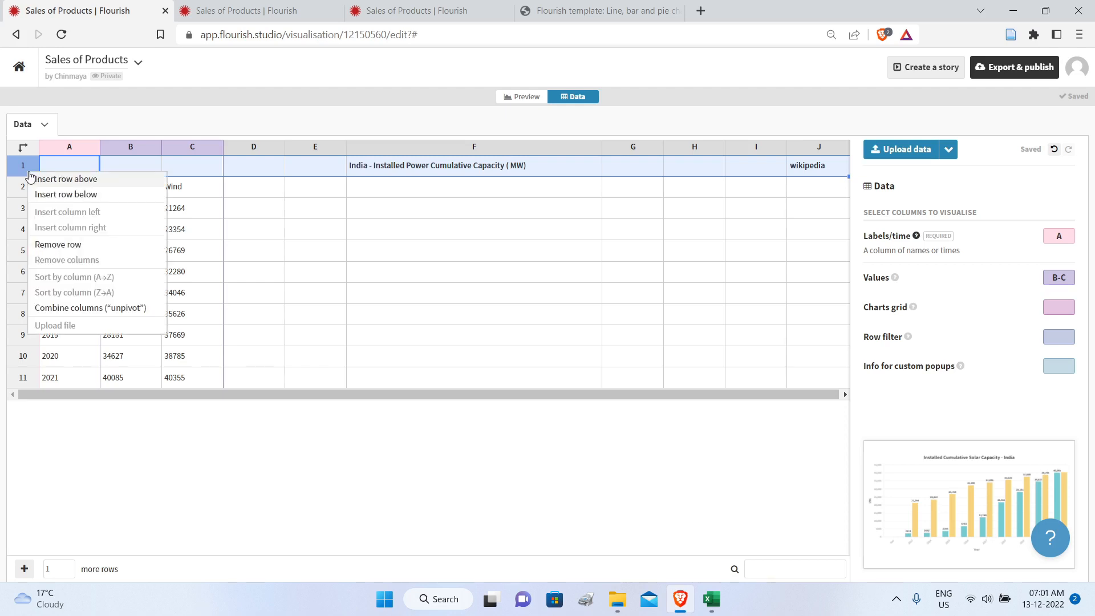
click(68, 246)
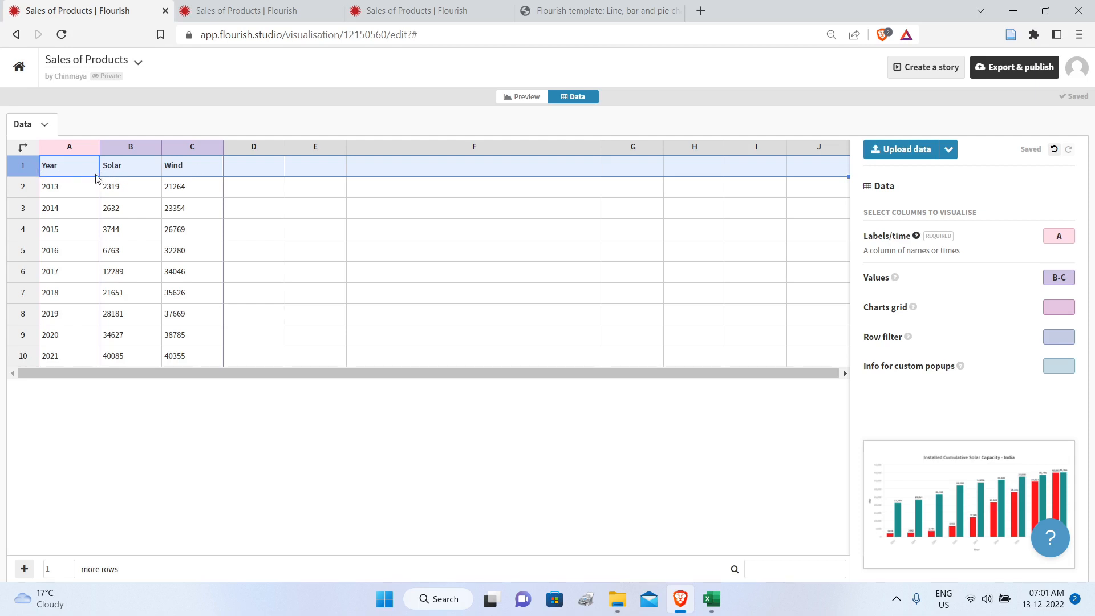
click(518, 97)
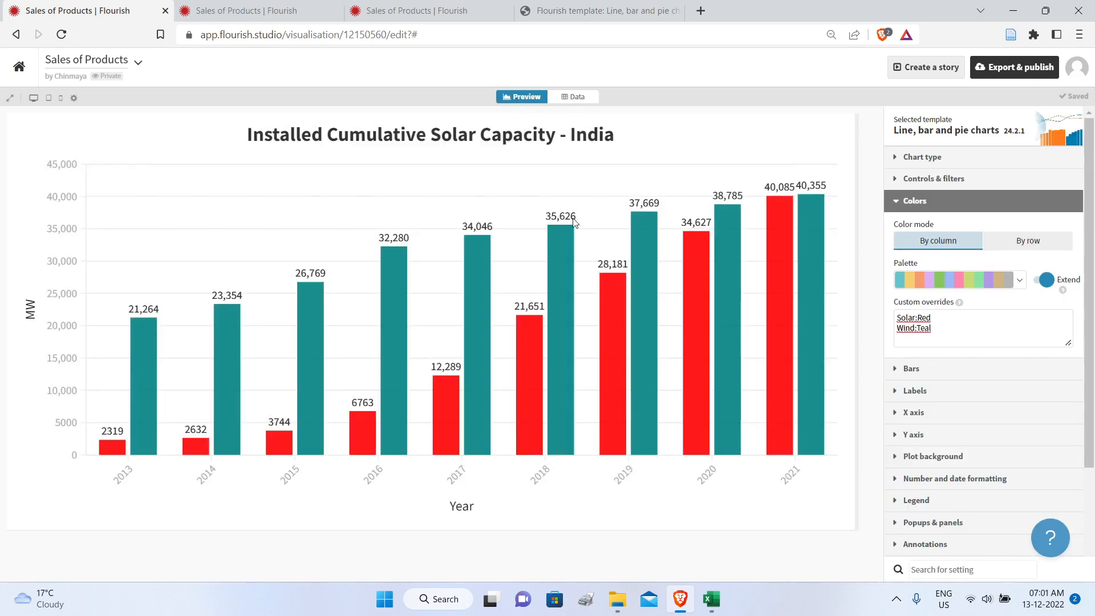
click(585, 98)
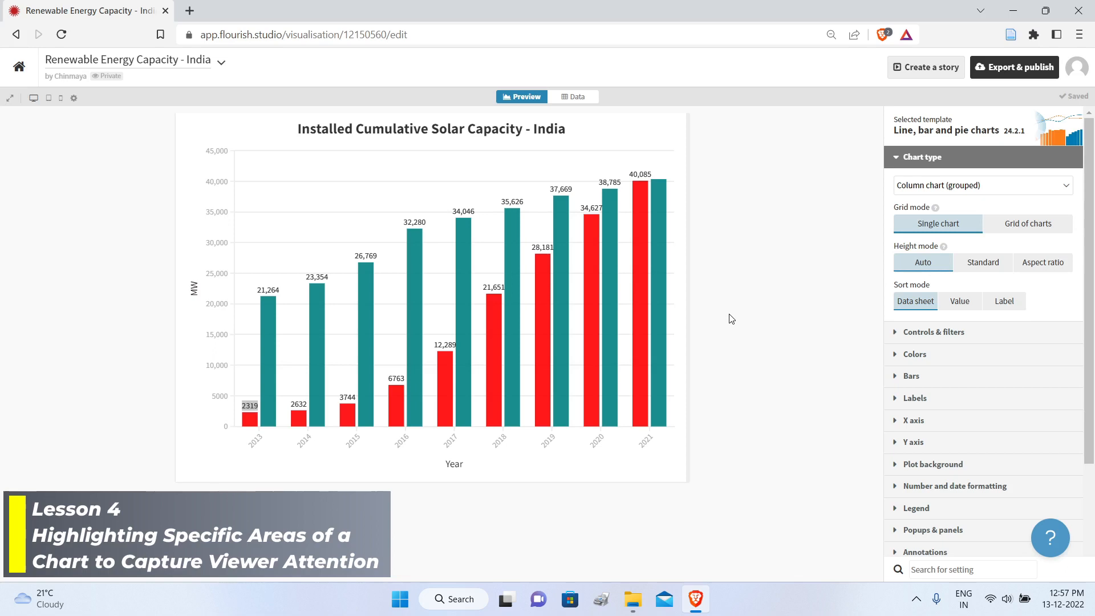
Step: Change the chart type to Line chart and inspect the first points of the Wind line
click(1066, 183)
click(958, 206)
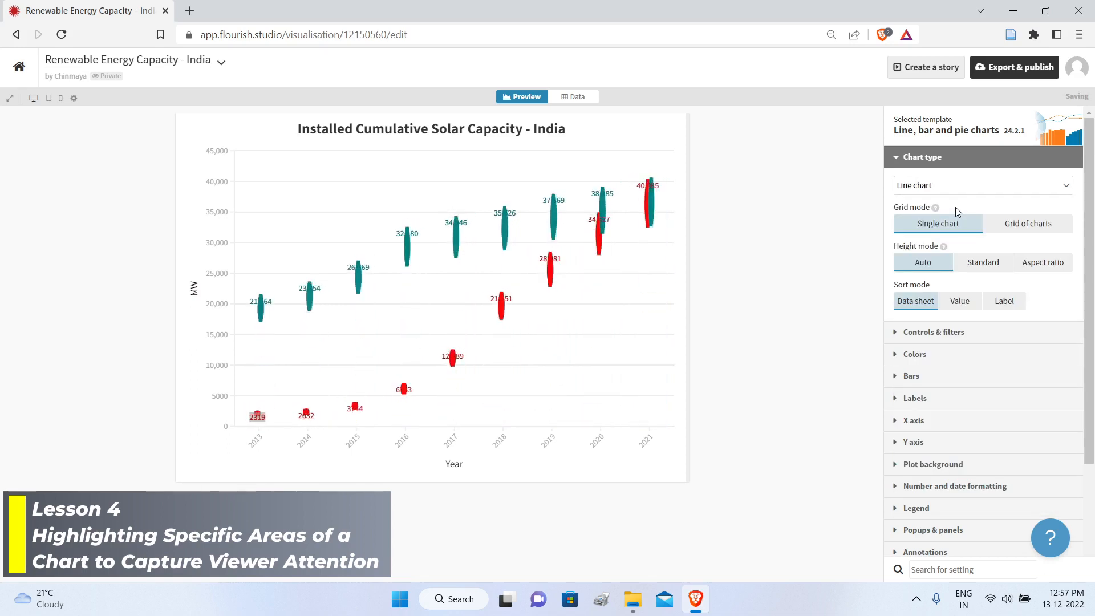
mouse_move(274, 313)
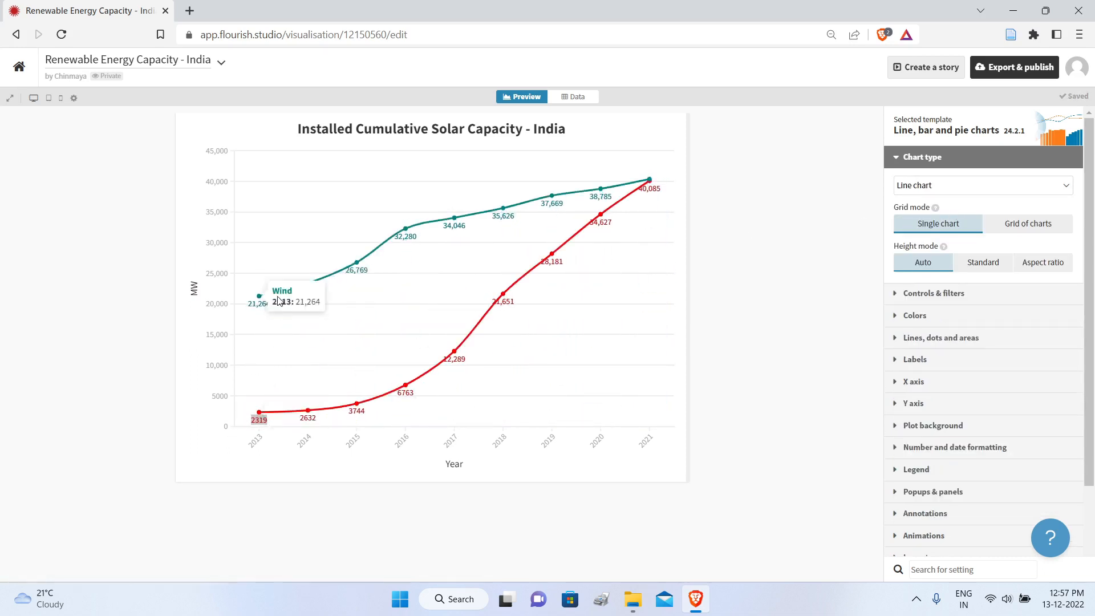
mouse_move(283, 332)
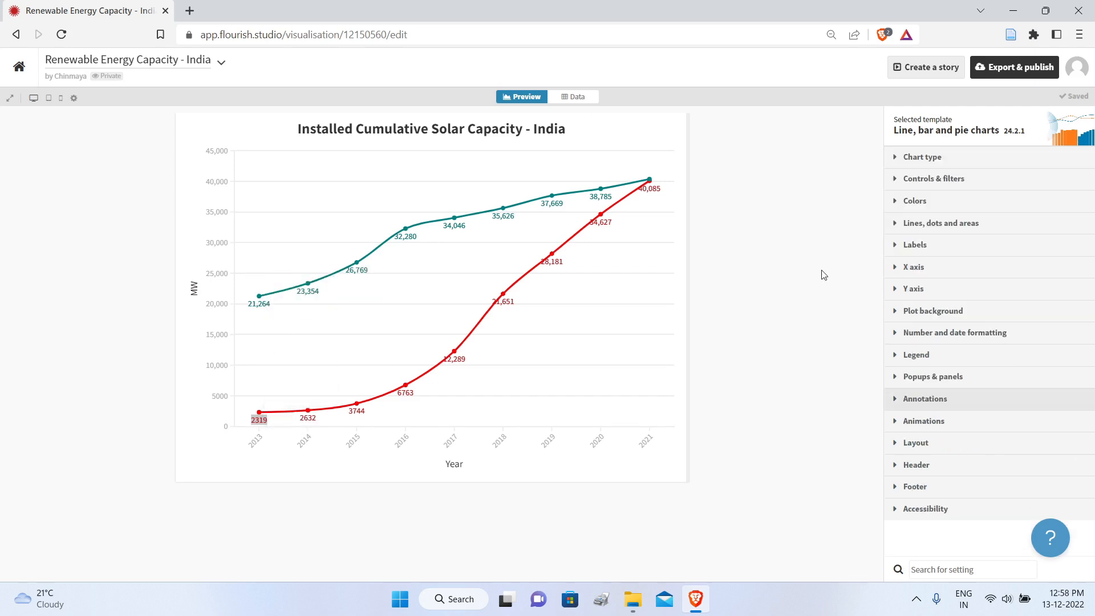
Step: Enable highlights on the x axis in the annotation settings and add the line highlight "Important::2013"
click(895, 402)
scroll(1086, 449, down, 2)
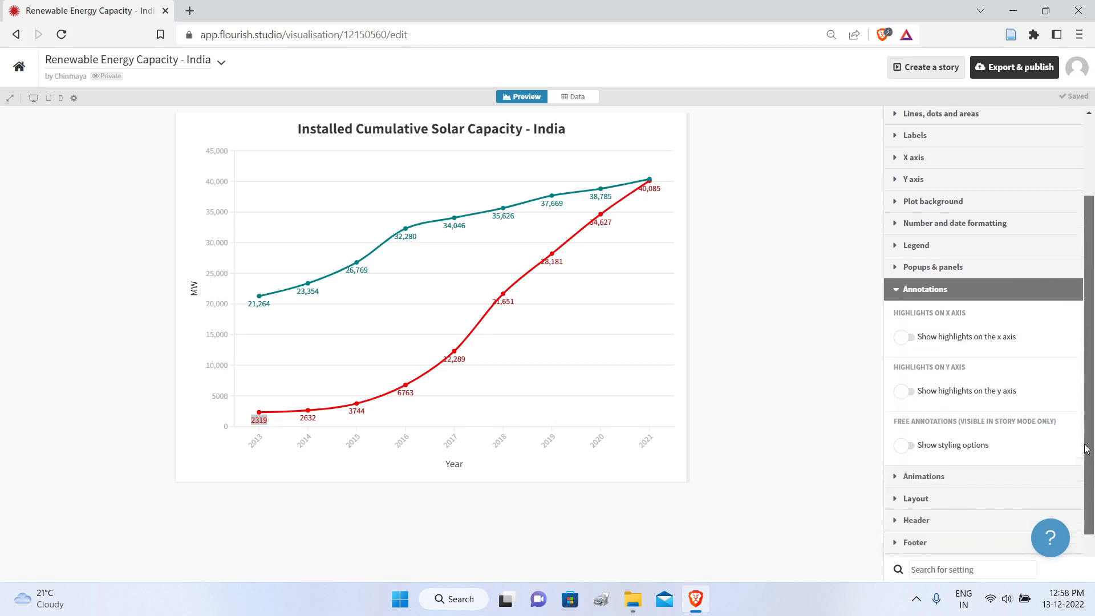
scroll(1086, 449, down, 1)
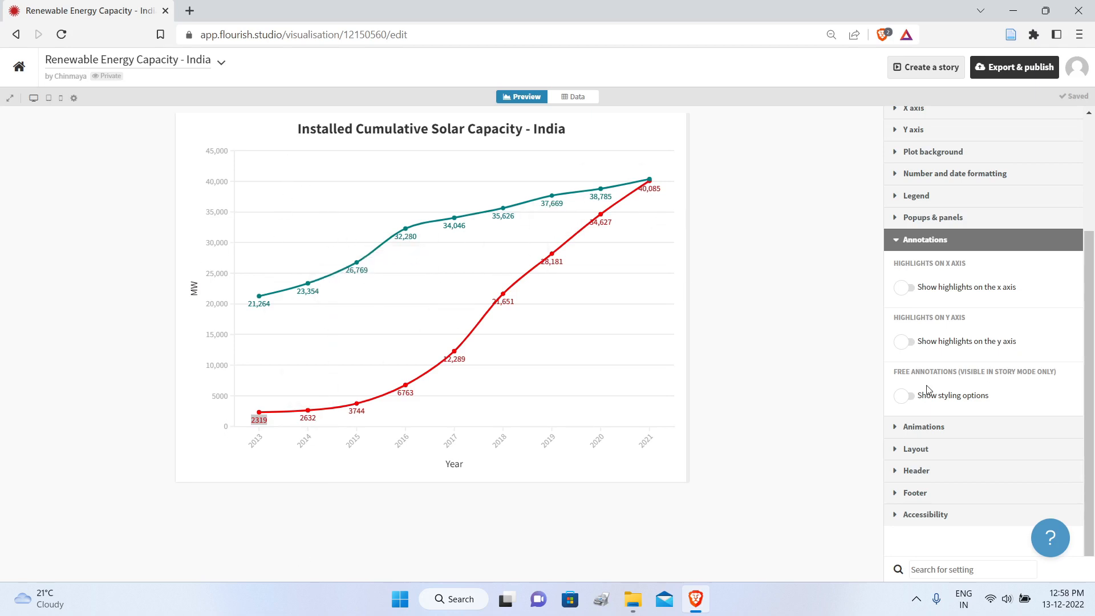
click(914, 289)
drag(1089, 333, 1089, 365)
click(929, 272)
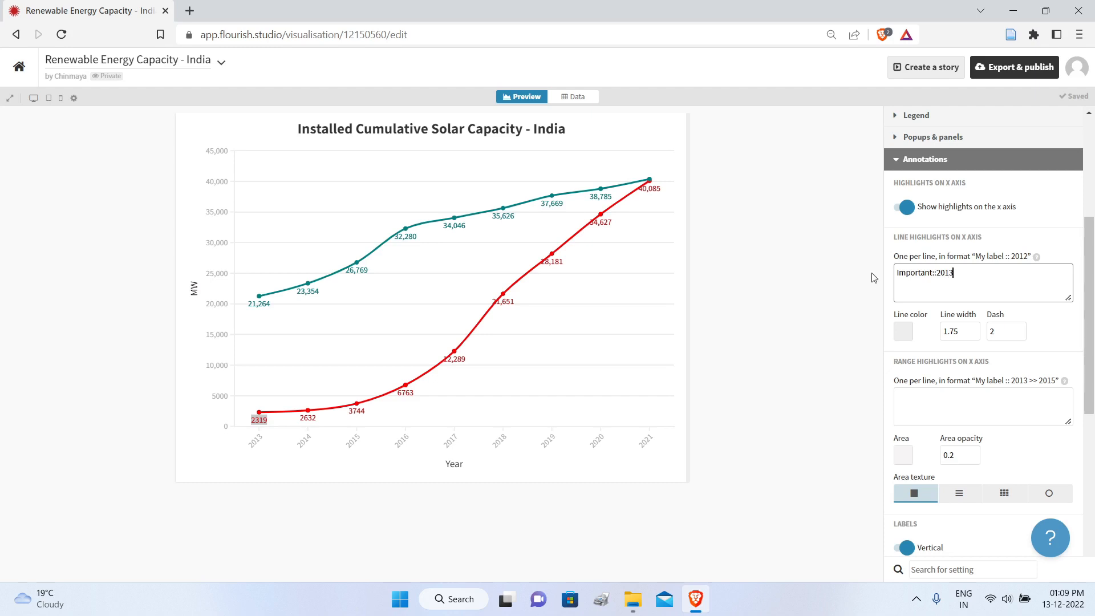
Step: Set the x-axis highlight line's color to light pink (RGB 234, 195, 195) and its width to 4
click(907, 333)
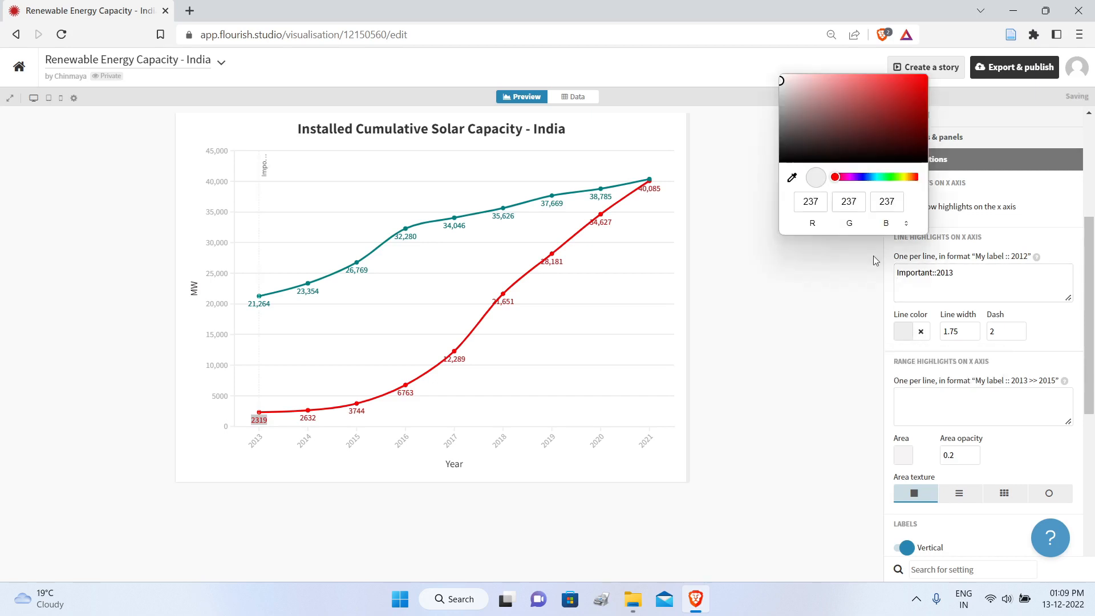
click(804, 81)
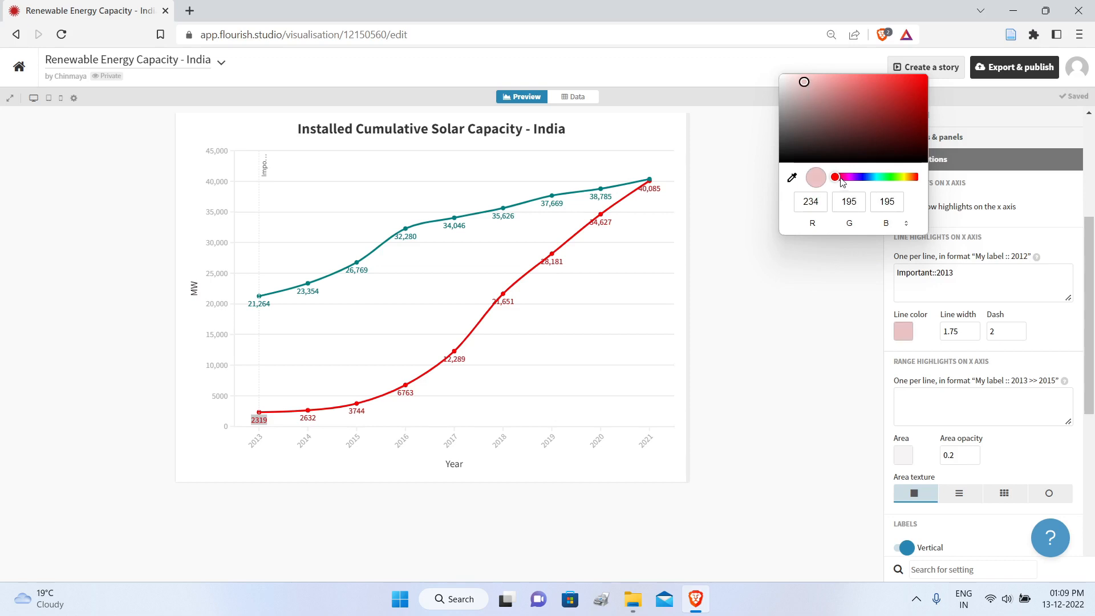
click(890, 291)
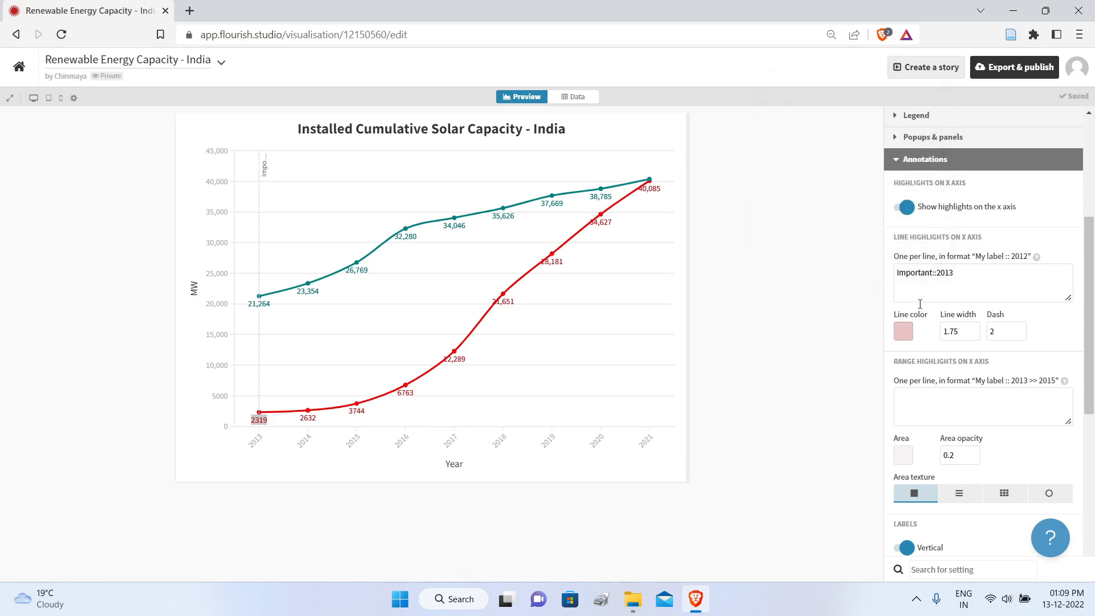
click(974, 329)
click(975, 328)
click(975, 329)
click(975, 329)
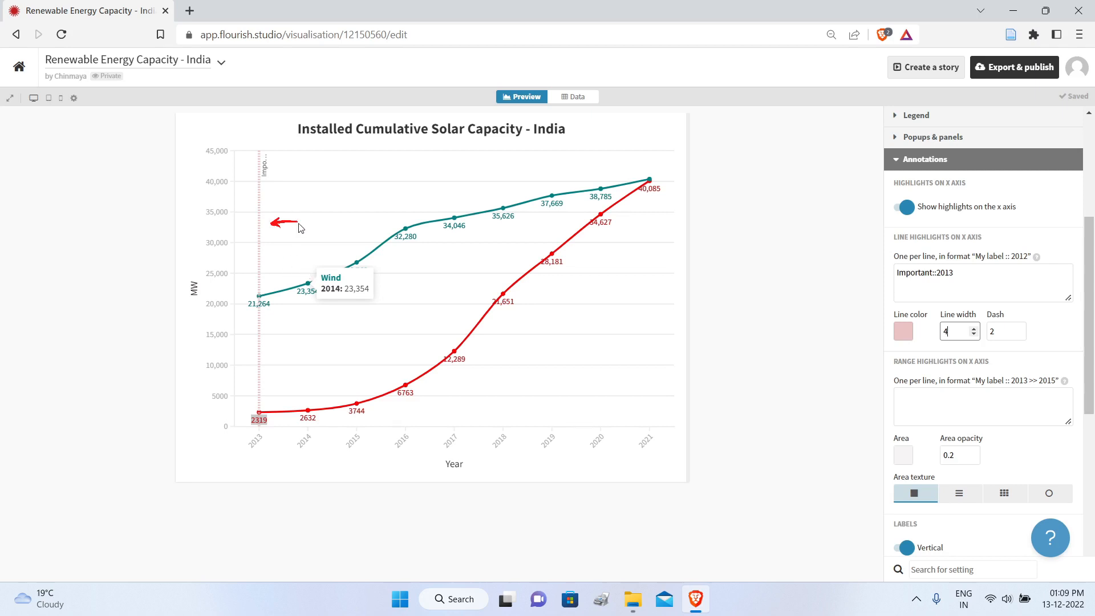
Step: Increase the maximum width of the x-axis highlight label to 3.3
mouse_move(1088, 326)
mouse_down()
mouse_move(1089, 346)
mouse_move(1090, 320)
mouse_move(1092, 338)
mouse_up()
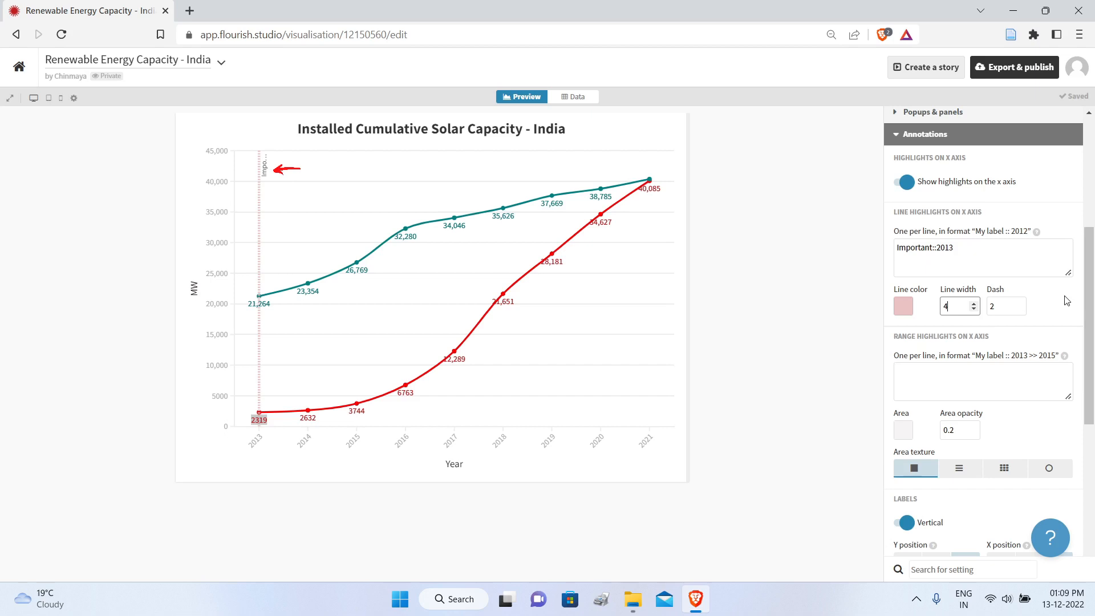
scroll(1087, 306, down, 3)
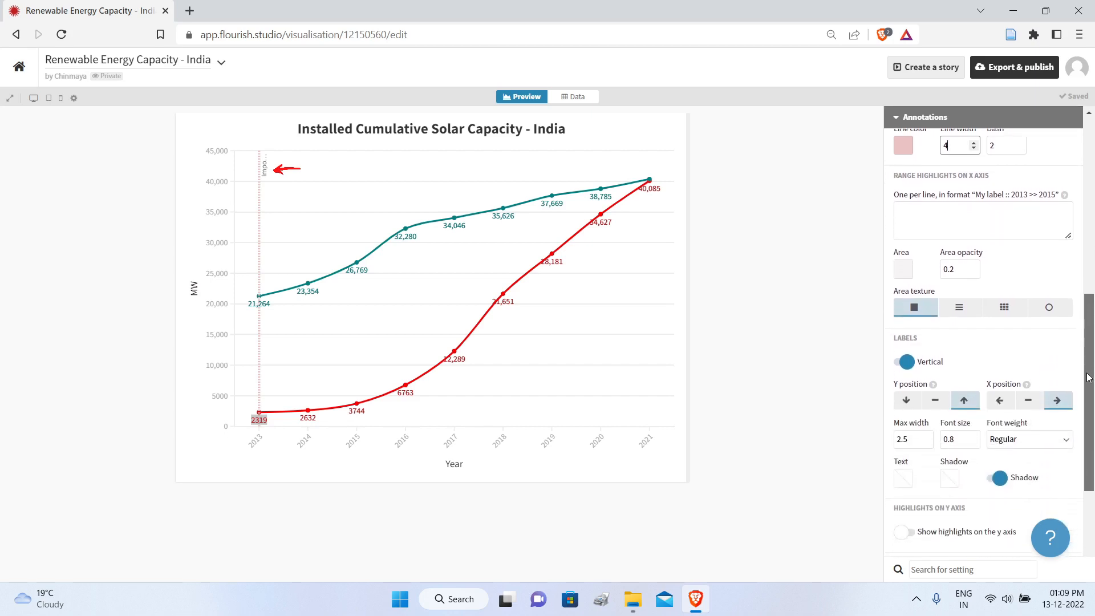
click(926, 430)
click(927, 430)
click(927, 429)
click(927, 430)
click(927, 429)
click(927, 430)
click(927, 430)
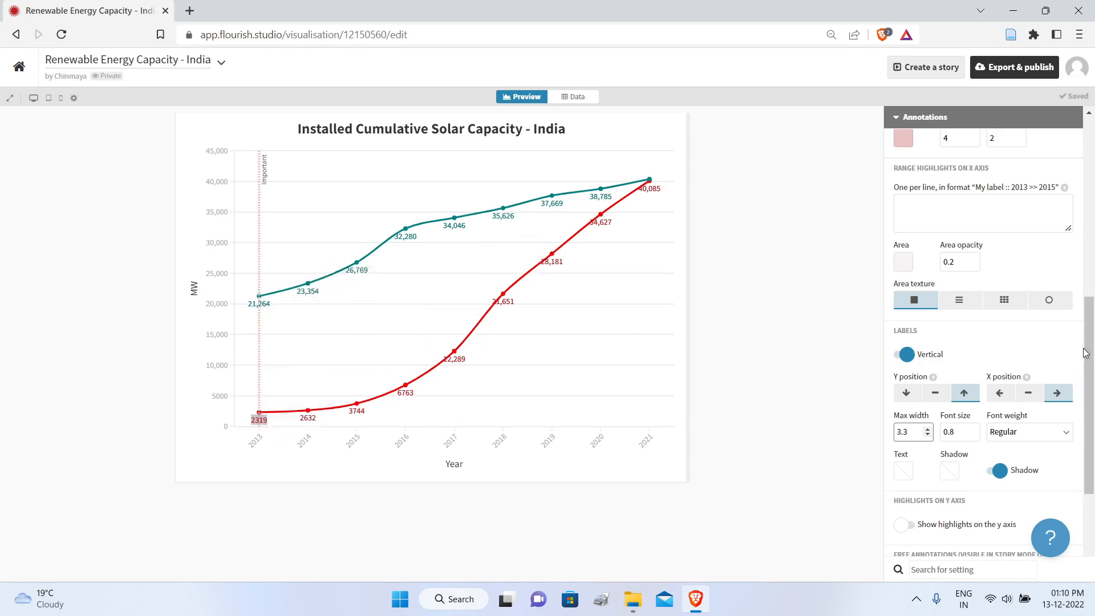
mouse_move(1090, 382)
mouse_down()
mouse_move(1092, 225)
mouse_move(1080, 329)
mouse_up()
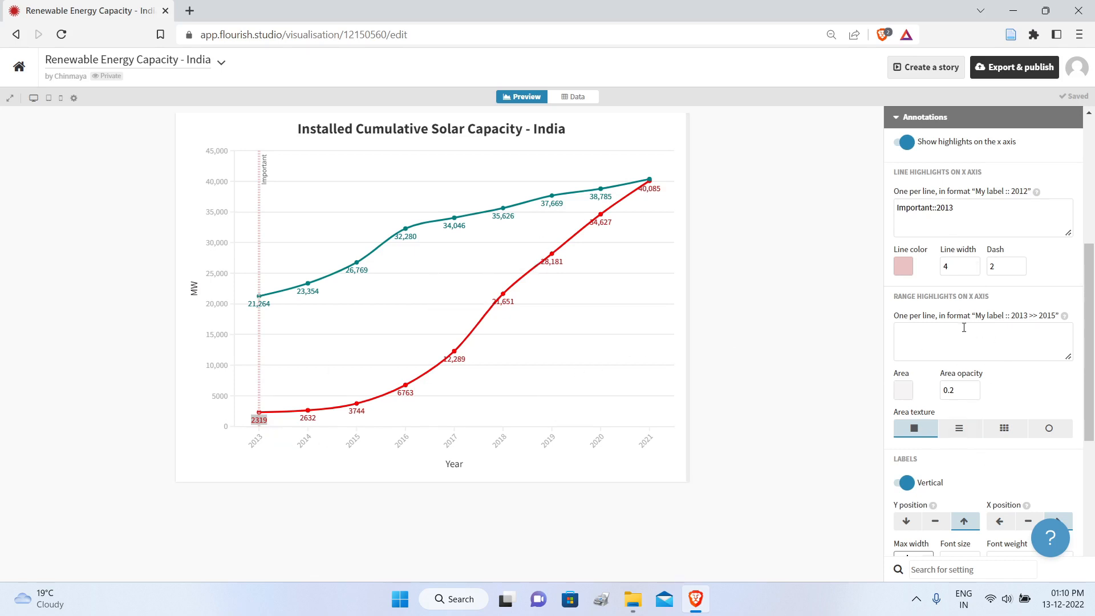
Step: Remove the 2013 line highlight and add the x-axis range highlight "Important::2013>>2014"
drag(970, 209, 900, 197)
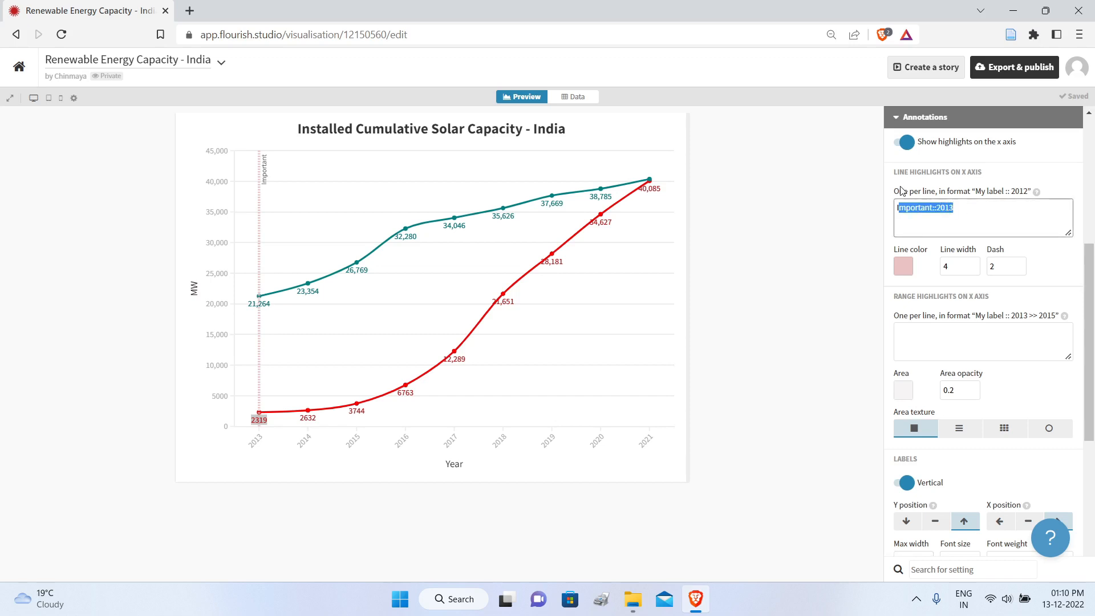
key(BackSpace)
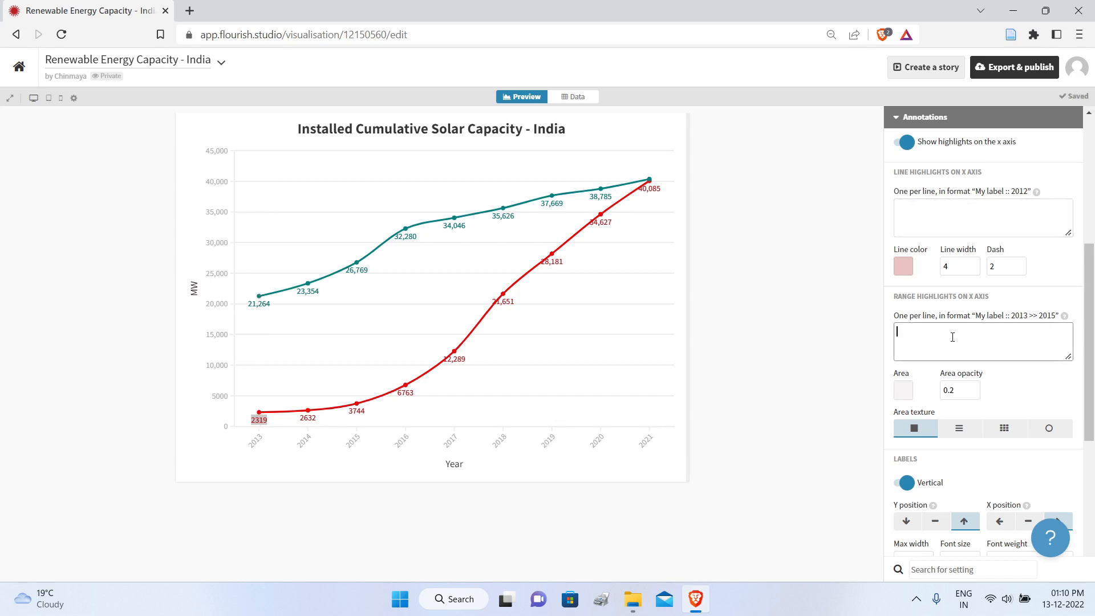
mouse_move(1064, 320)
click(900, 346)
right_click(907, 336)
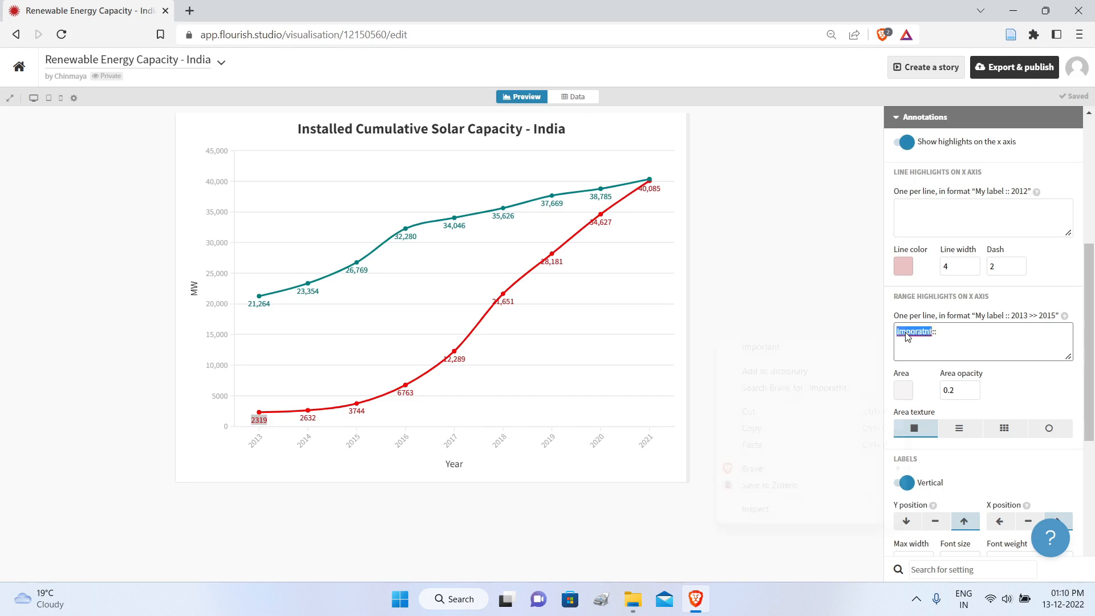
click(795, 346)
text(2)
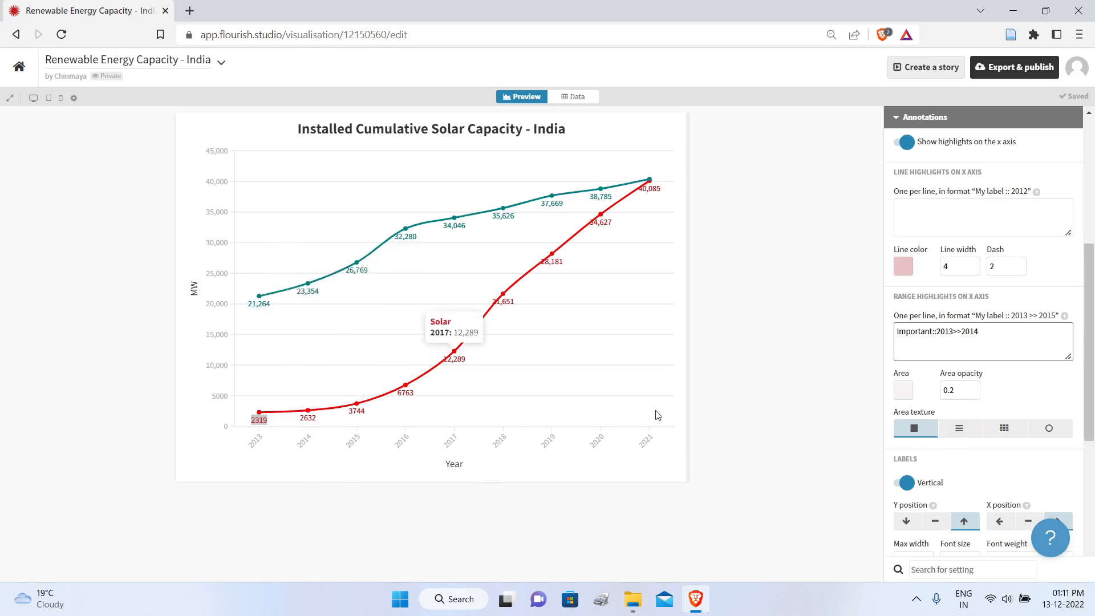
Step: Set the range highlight's area color to light pink (RGB 225, 183, 183) and its area opacity to 0.4
click(905, 392)
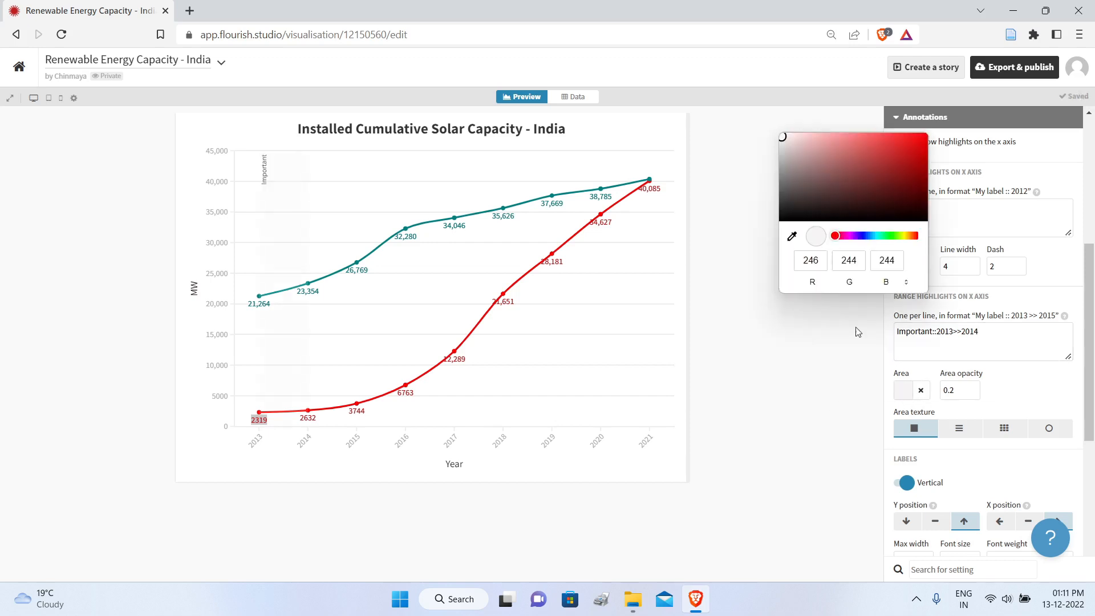
click(797, 143)
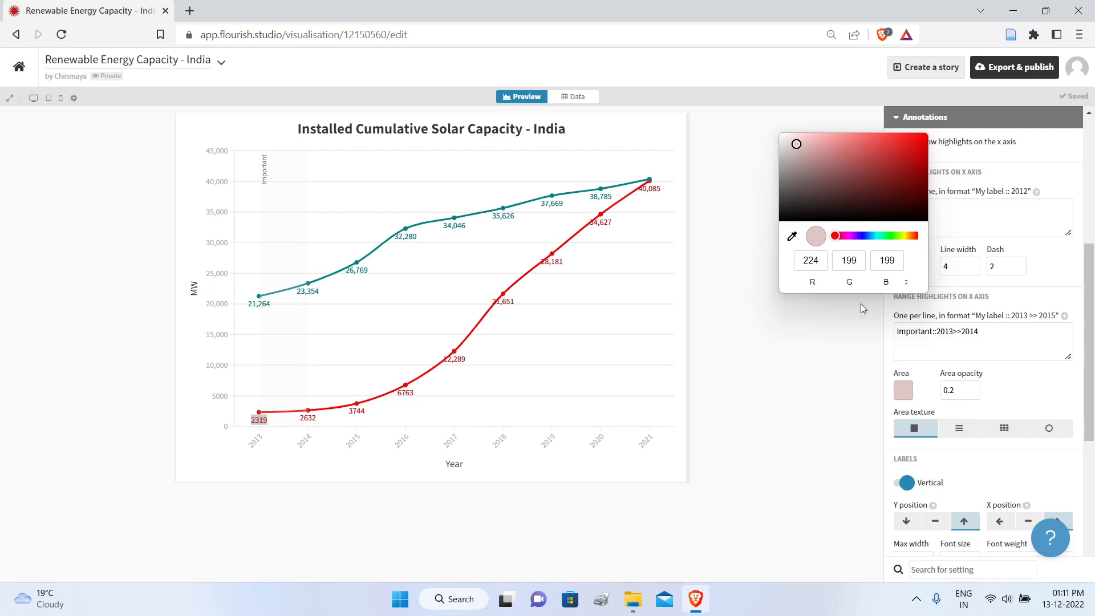
click(806, 132)
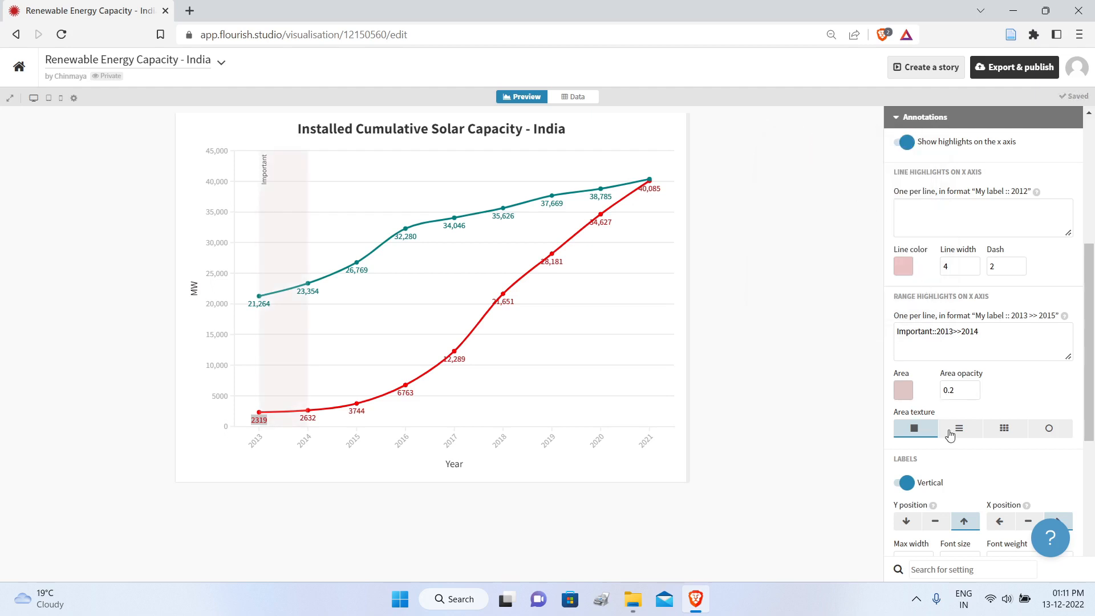
click(905, 393)
drag(807, 142, 965, 319)
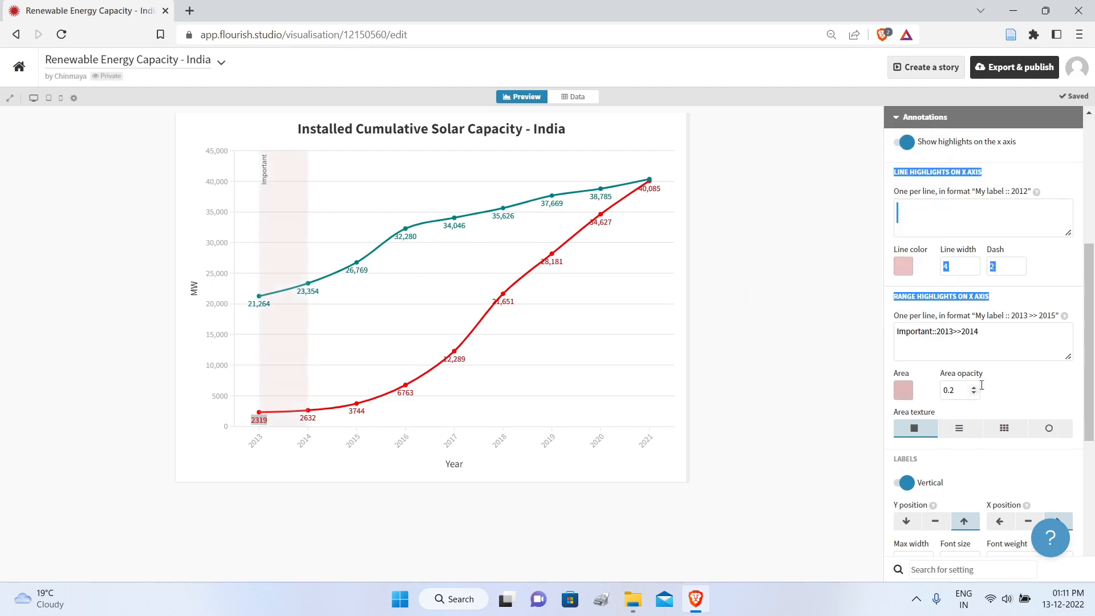
click(973, 388)
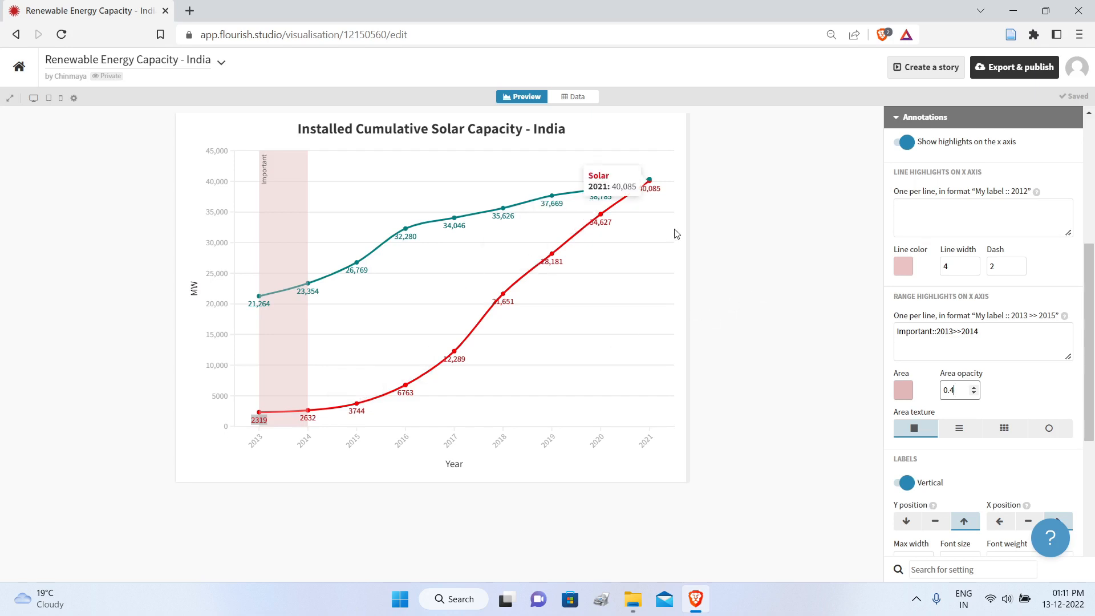
Step: Add a second x-axis range highlight on a new line, "Important::2020>>2021", based on a copy of the first
click(1017, 336)
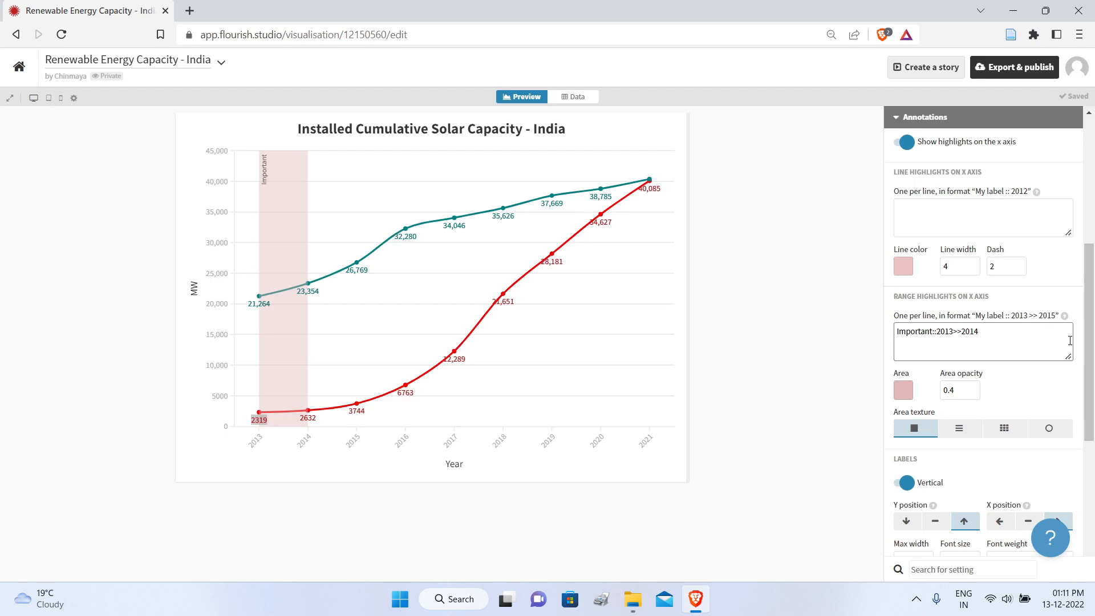
drag(988, 331, 883, 329)
key(ctrl+c)
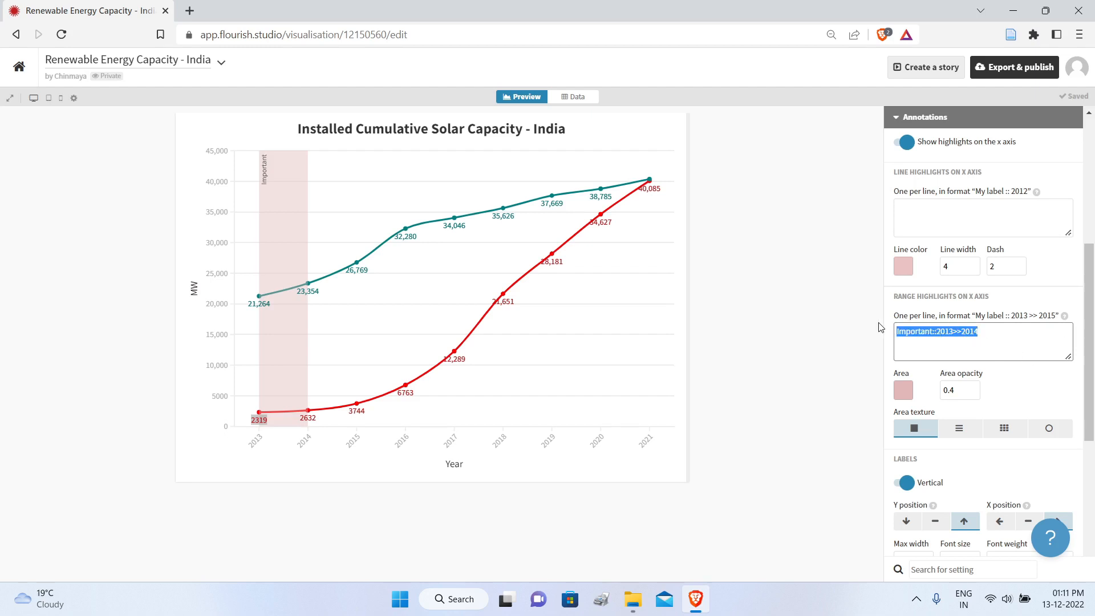
click(910, 349)
key(ctrl+v)
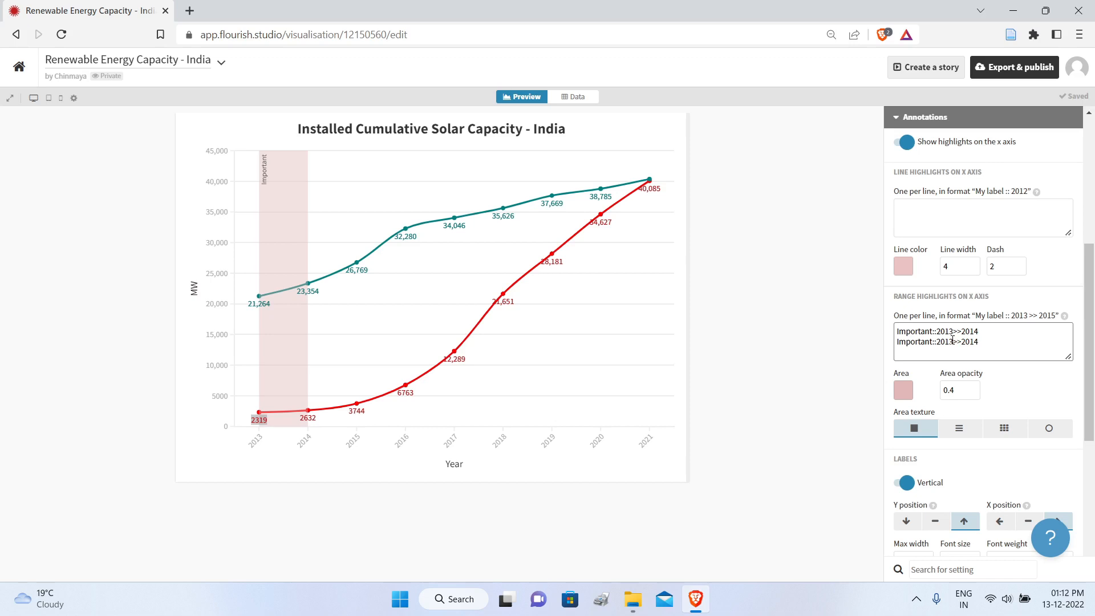
text(7)
text(0)
drag(979, 342, 969, 341)
text(21)
click(907, 393)
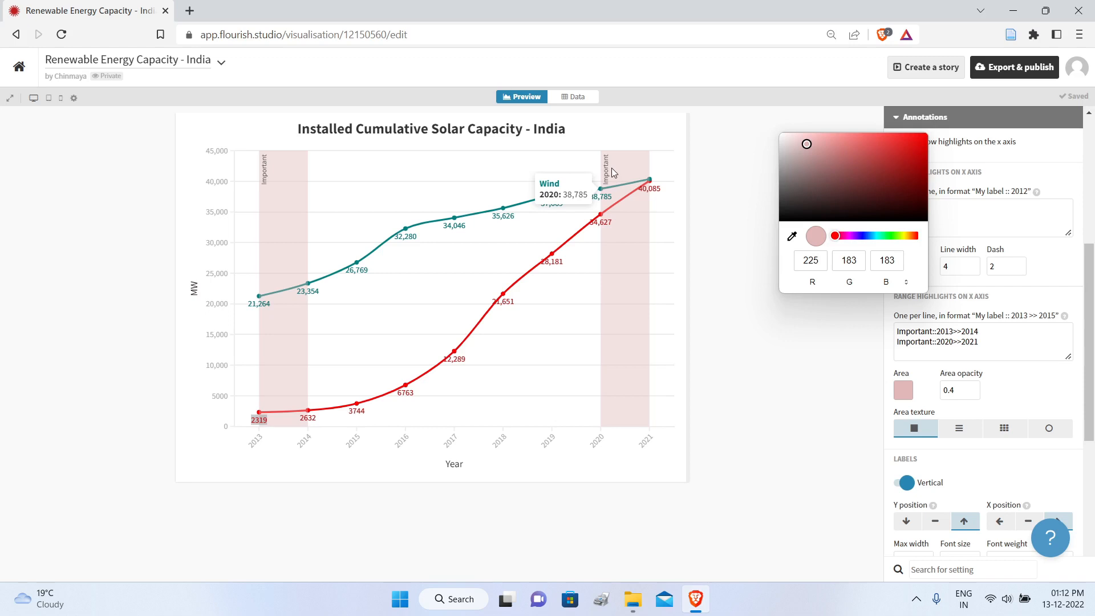
click(821, 353)
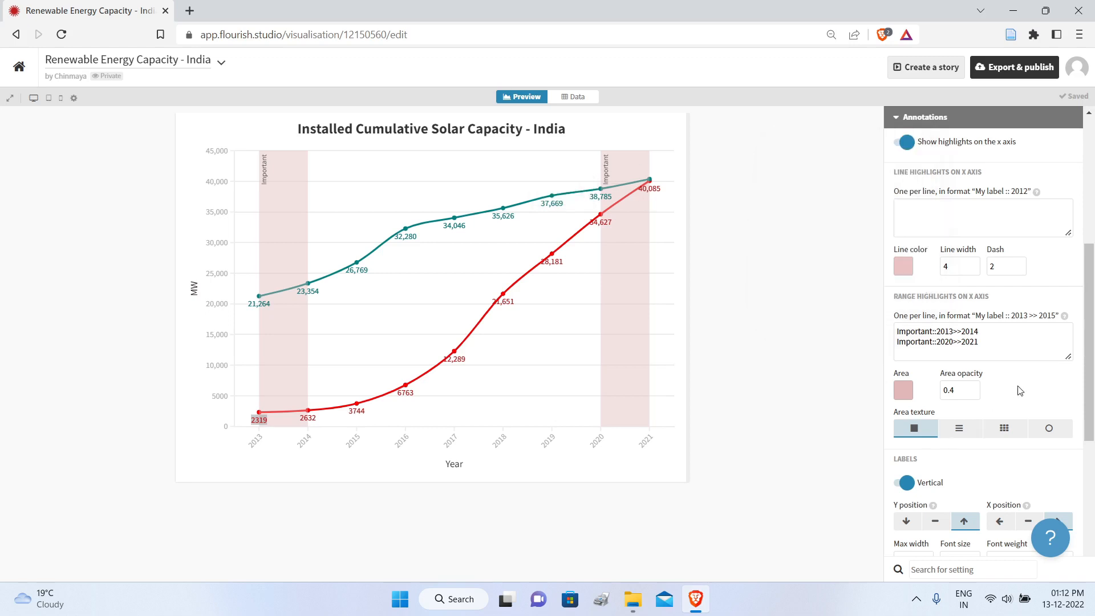
Step: Change the chart's grid mode from a single chart to Grid of charts in the chart type settings
scroll(1019, 390, down, 3)
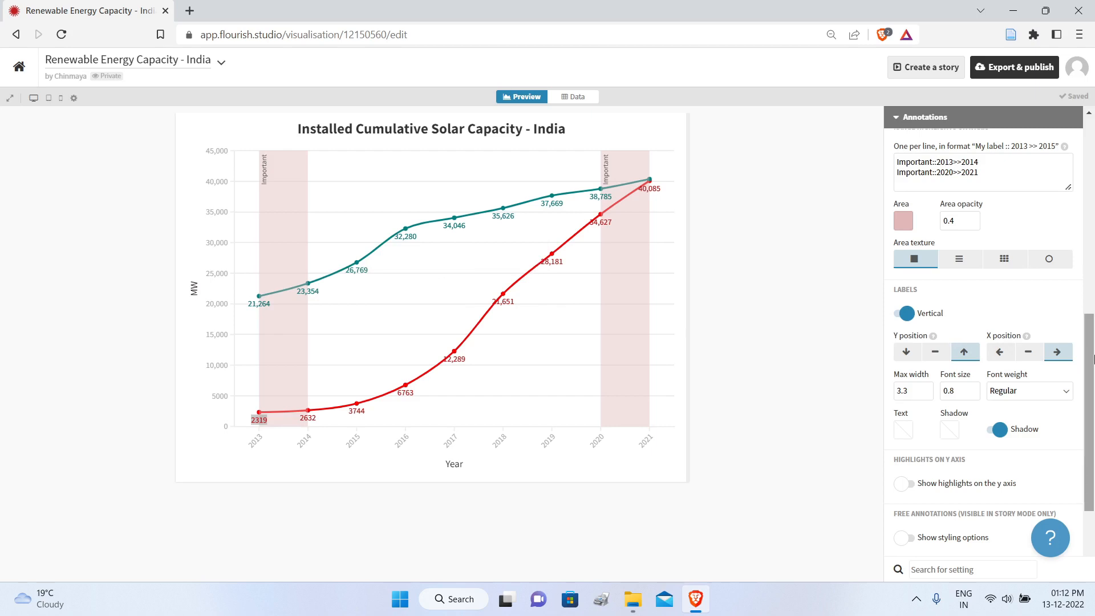
drag(1089, 371, 1093, 160)
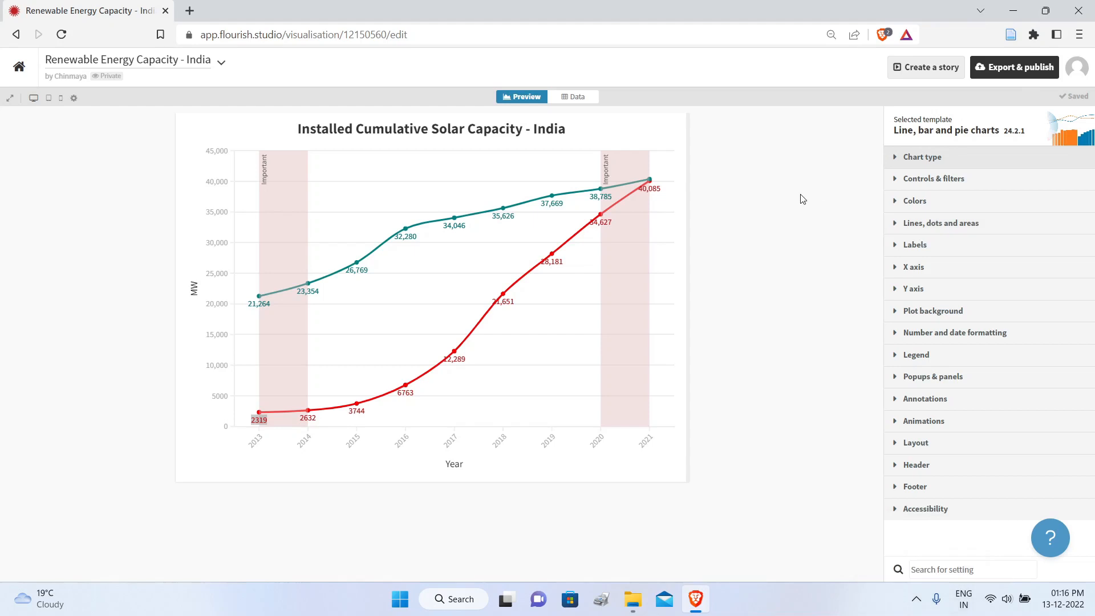
click(897, 163)
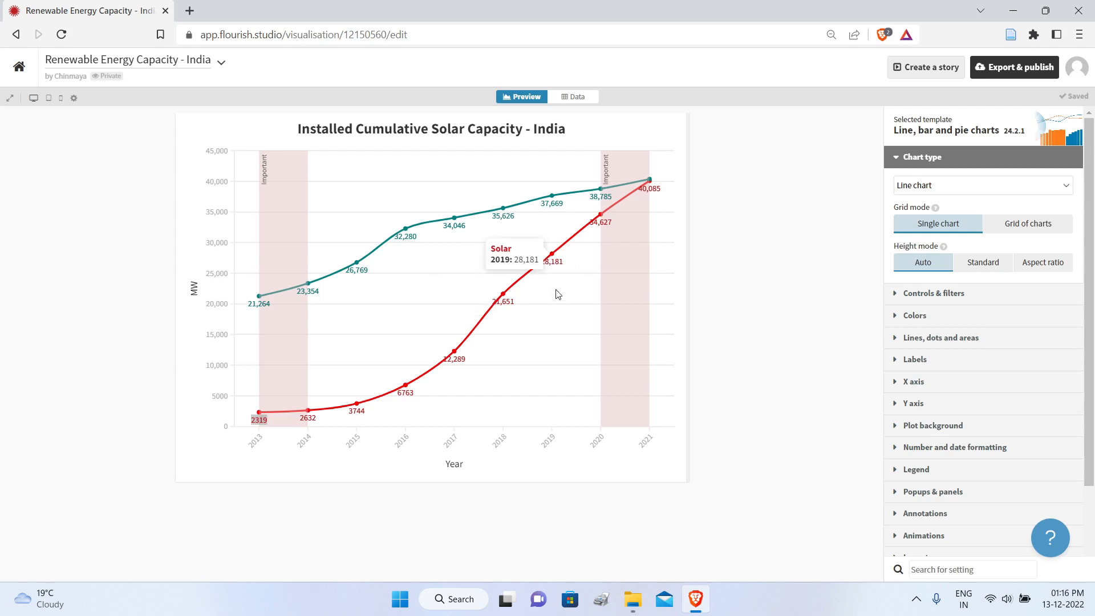
click(1025, 227)
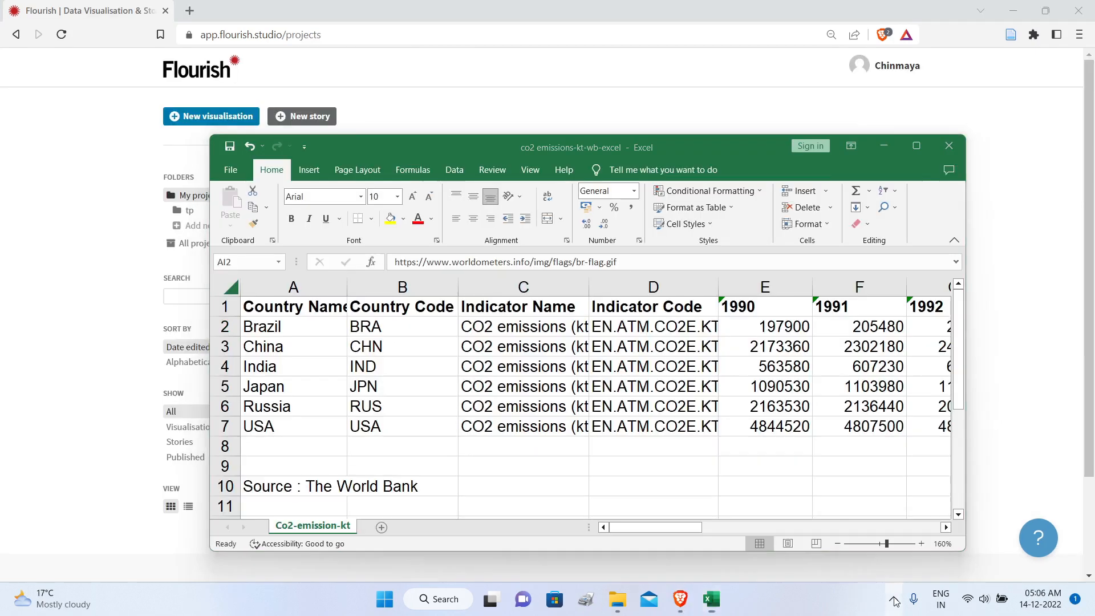
Step: Examine the CO2 emissions workbook in Excel across its country, indicator, yearly and Country Flag columns, and close it
click(894, 600)
click(894, 600)
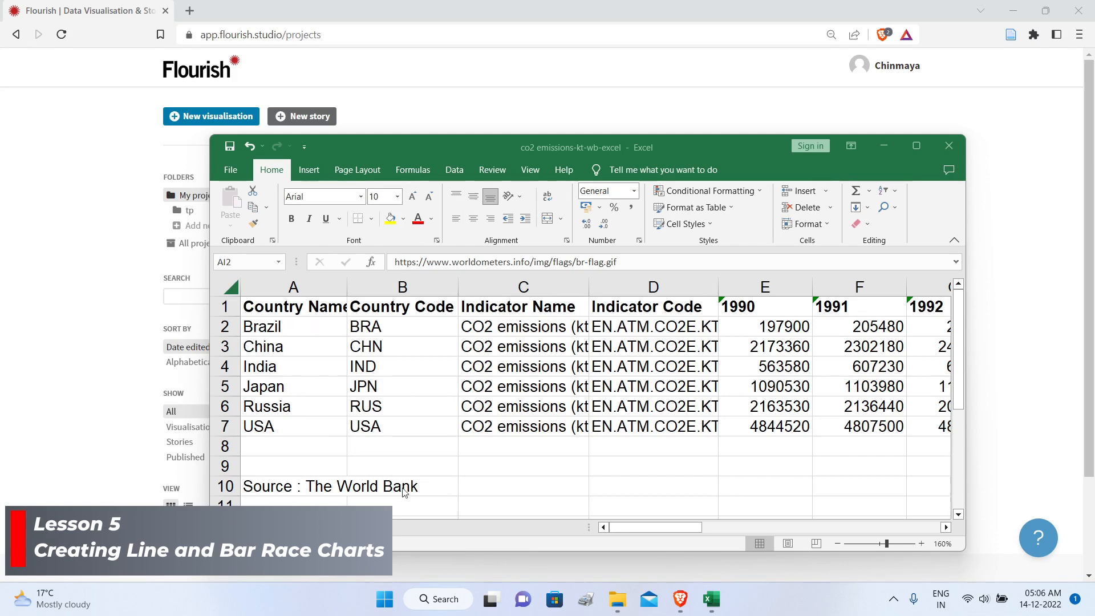
drag(610, 528, 628, 528)
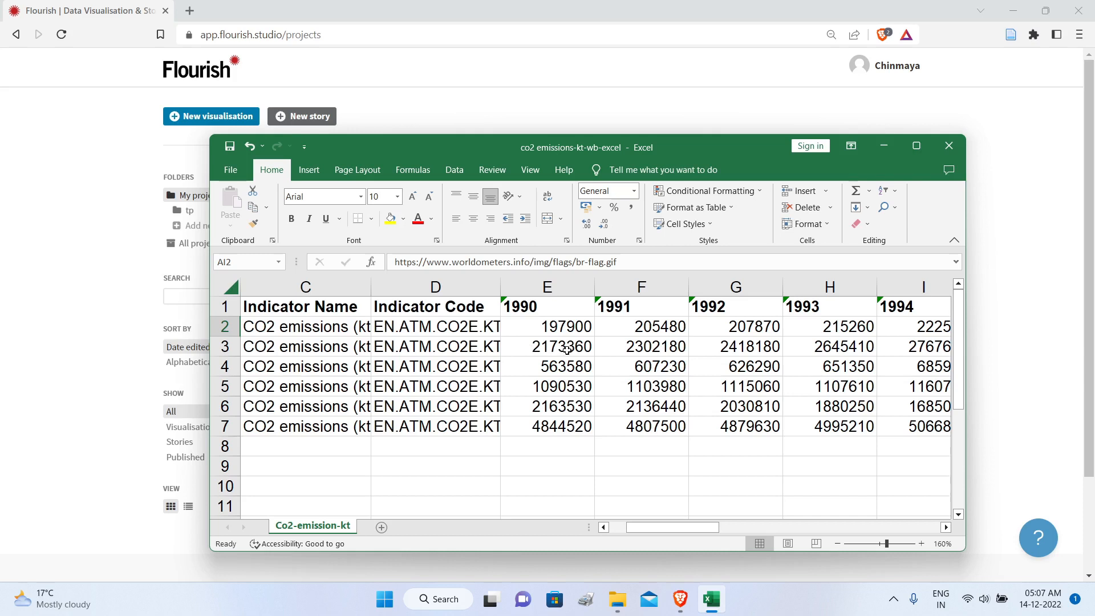
click(665, 528)
drag(690, 529, 911, 533)
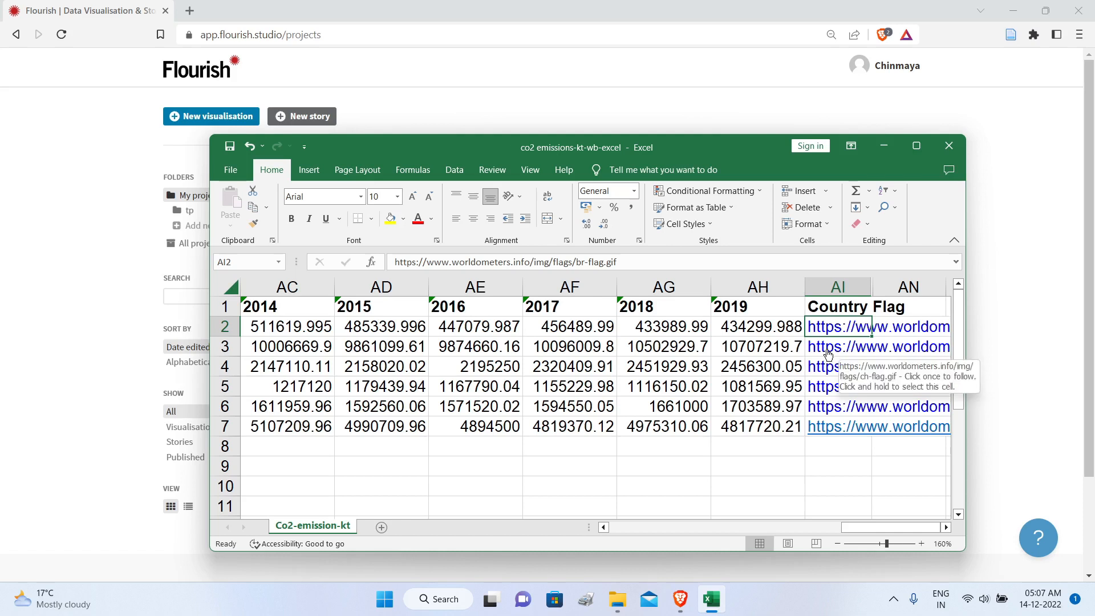
drag(871, 526, 429, 543)
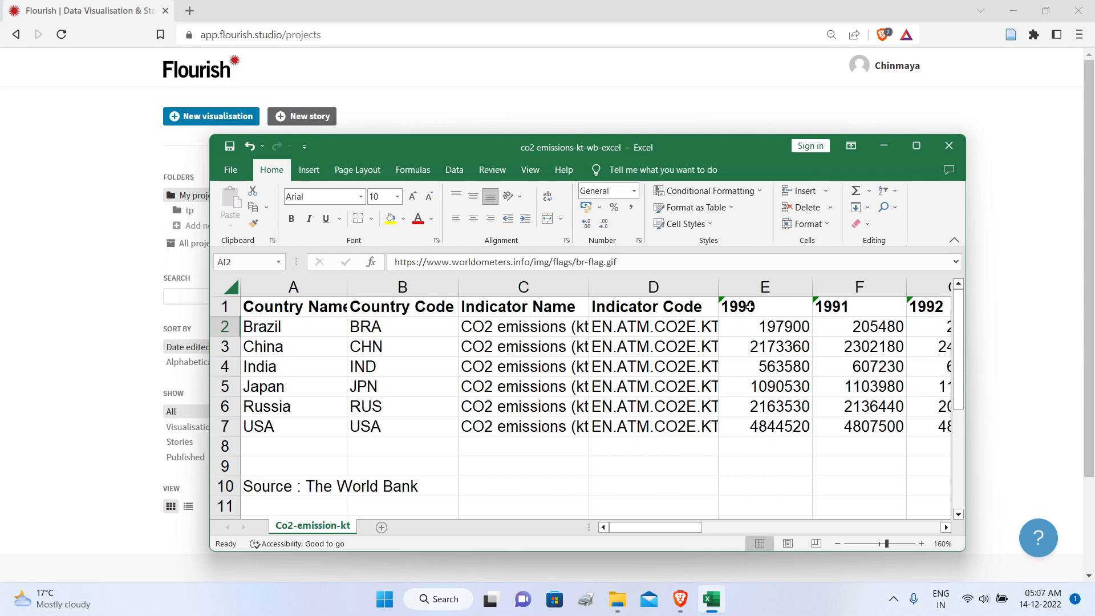
drag(655, 526, 610, 513)
click(947, 146)
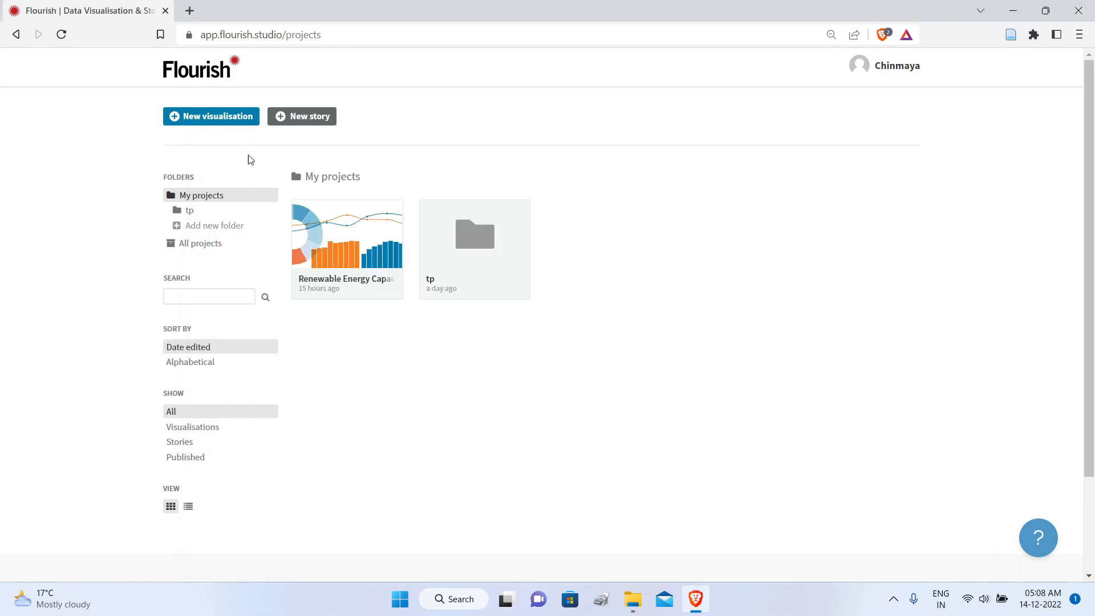
Step: Create a new visualisation from the Simple starting point of the Line chart race template
click(223, 124)
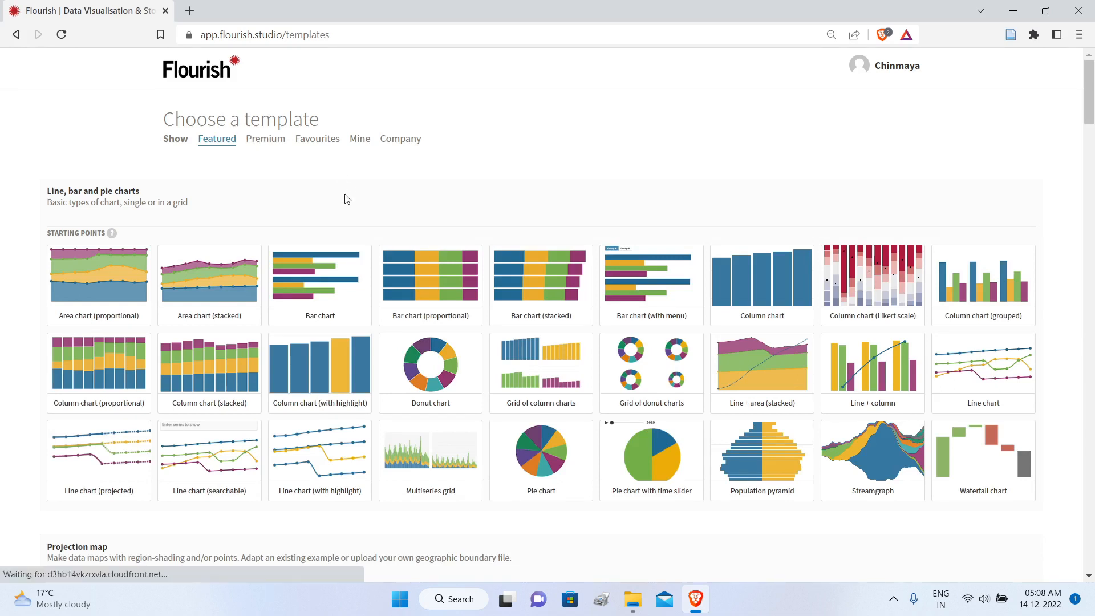
scroll(349, 208, down, 8)
scroll(352, 214, down, 15)
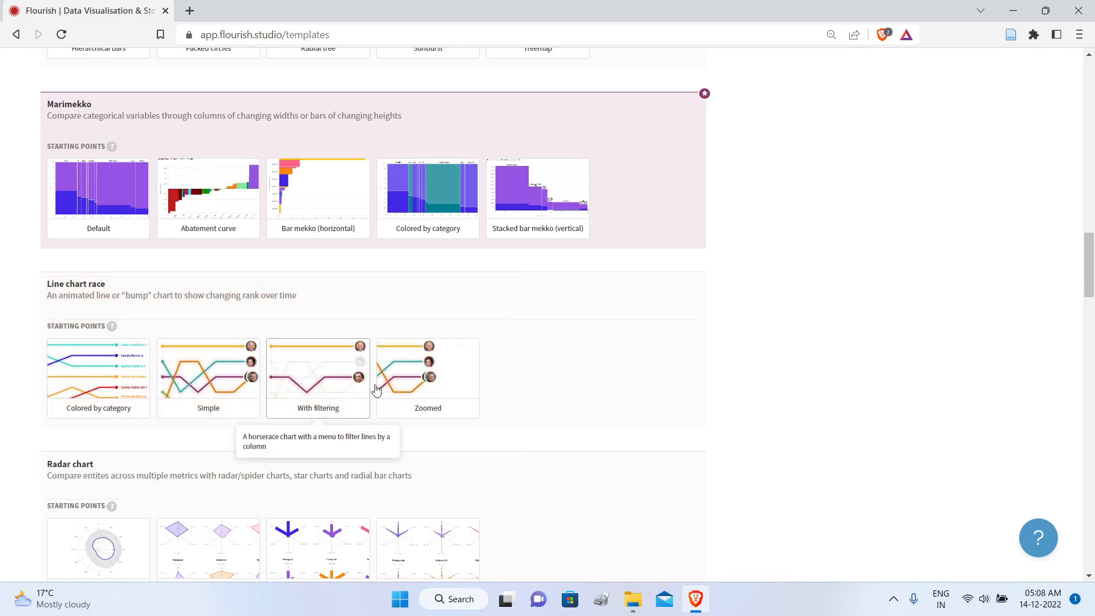
click(214, 386)
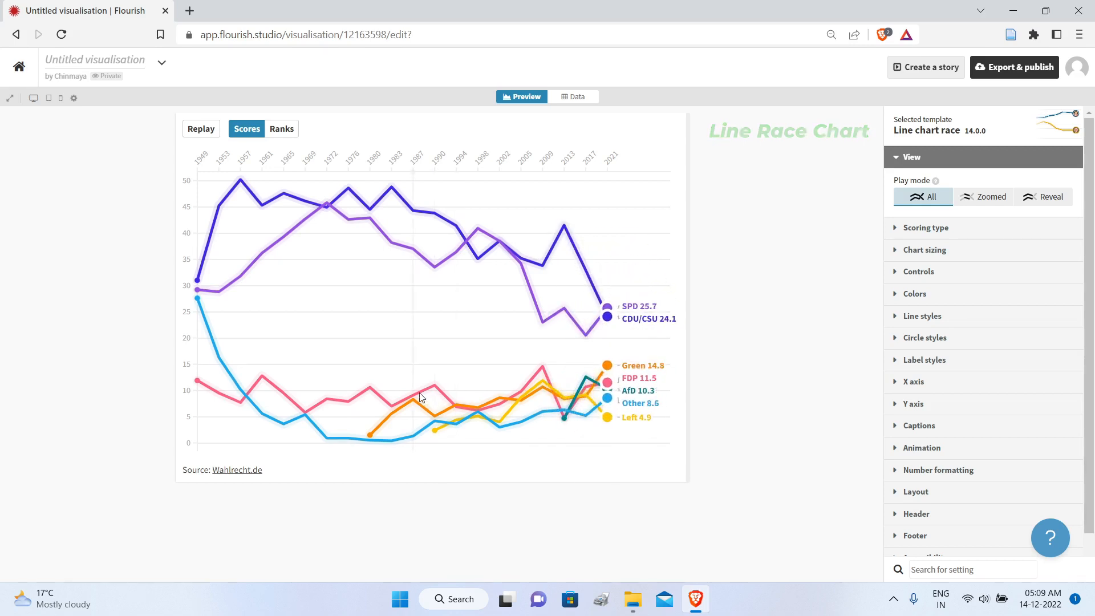
Step: Replace the sample data by importing the Co2-emission-kt sheet from the file "co2 emissions-kt-wb-excel"
click(569, 98)
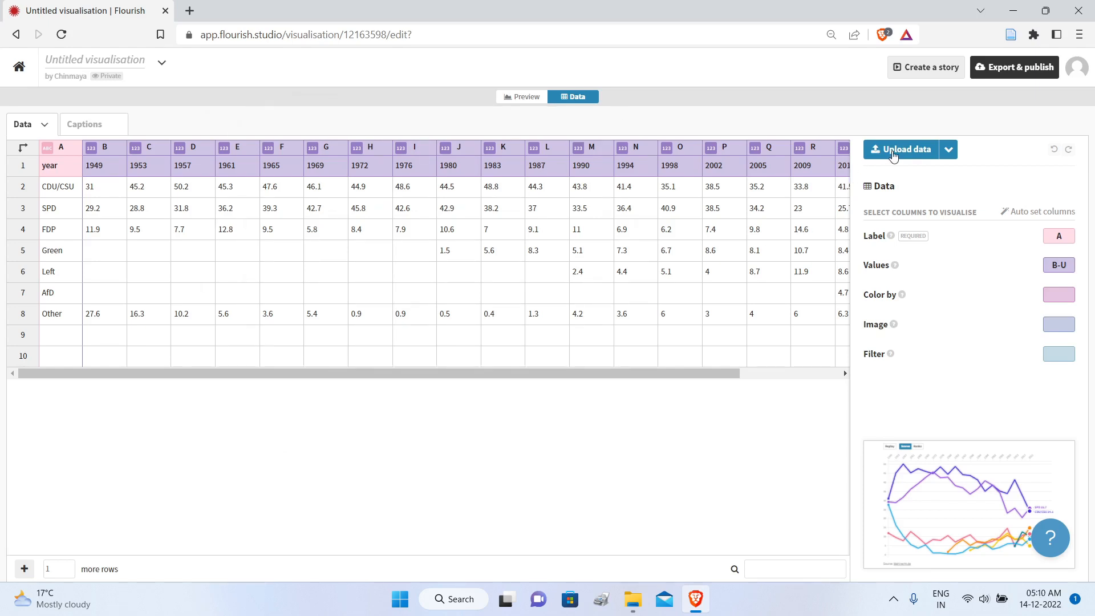
click(893, 154)
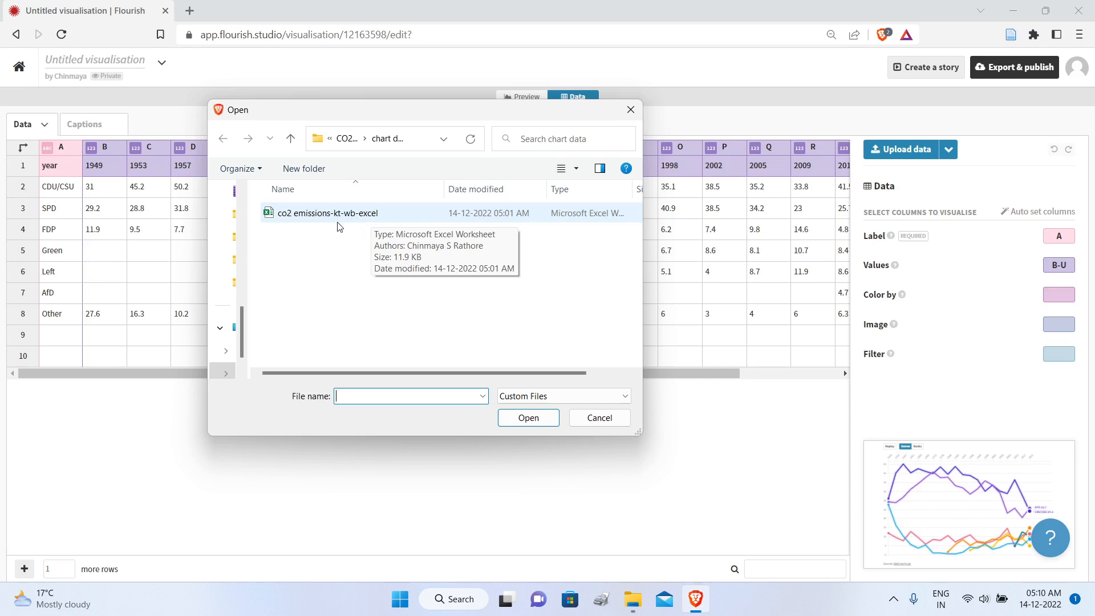
click(342, 214)
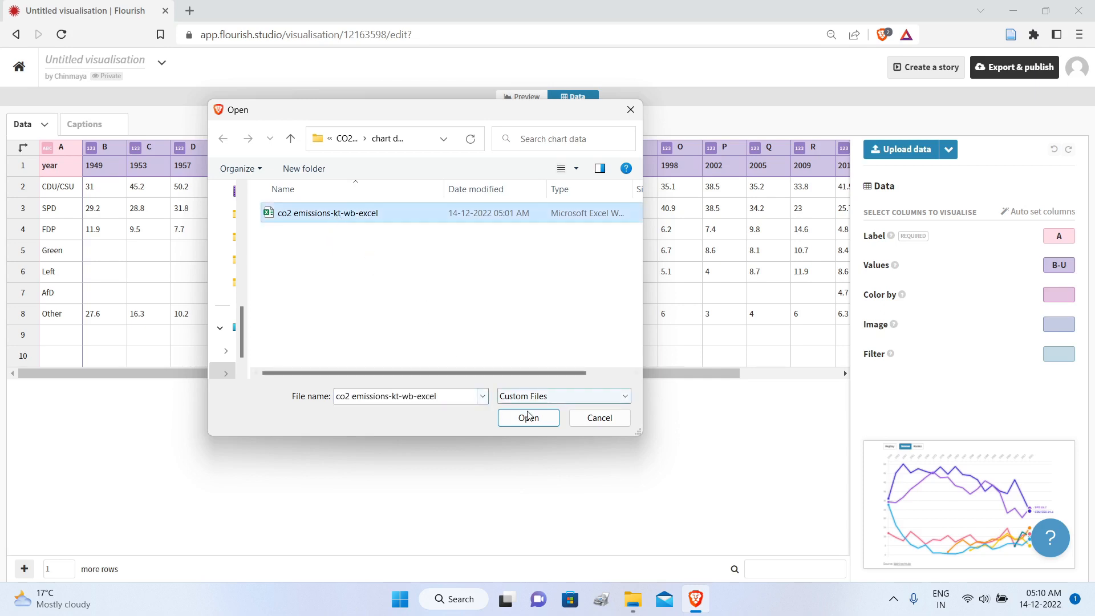
click(528, 417)
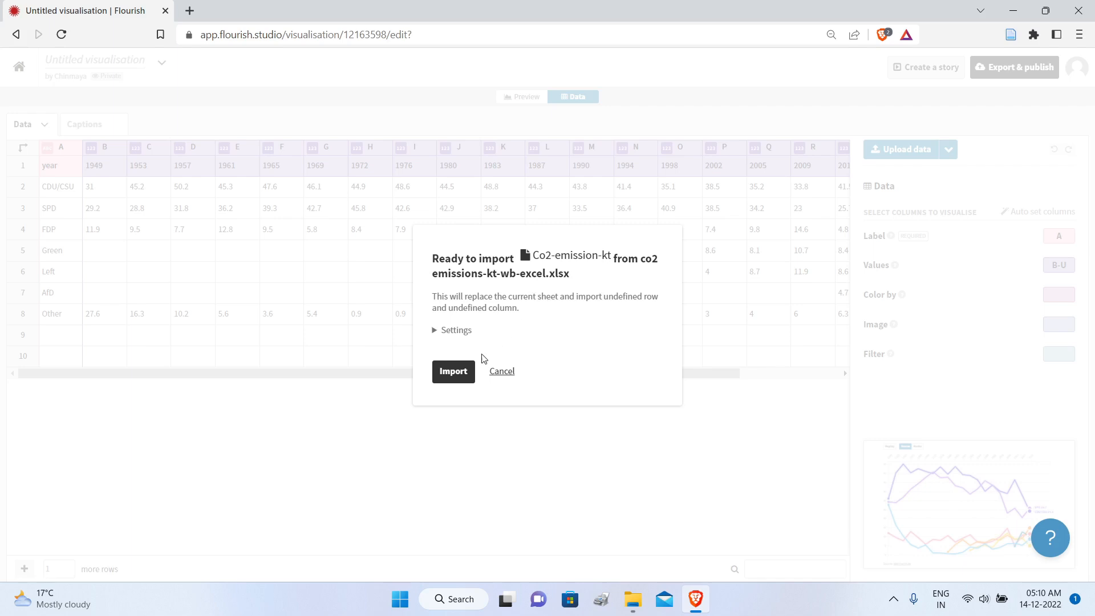
click(461, 378)
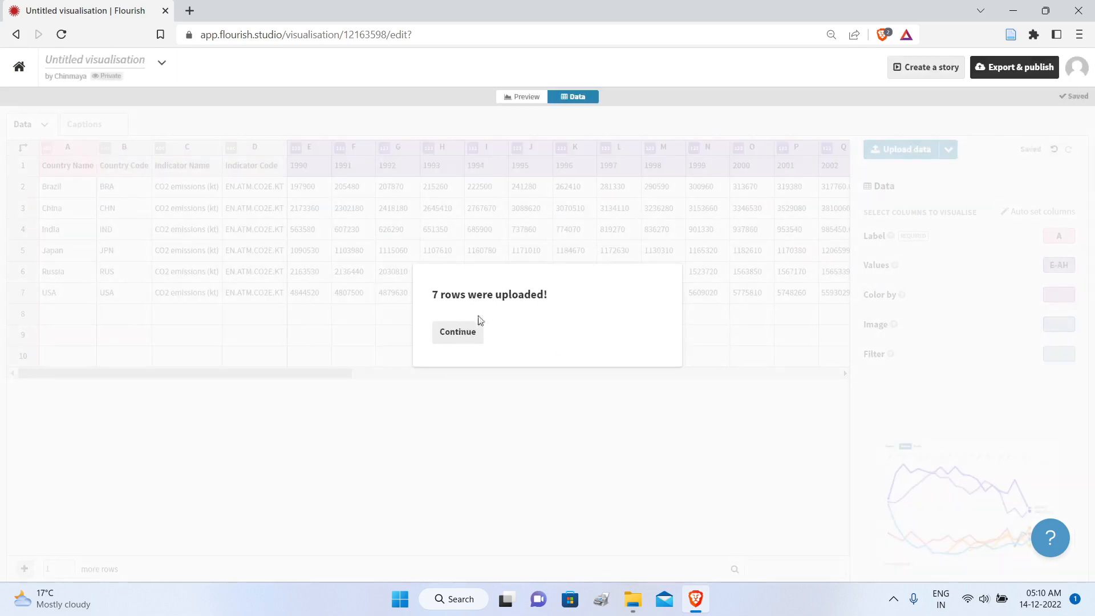
click(461, 340)
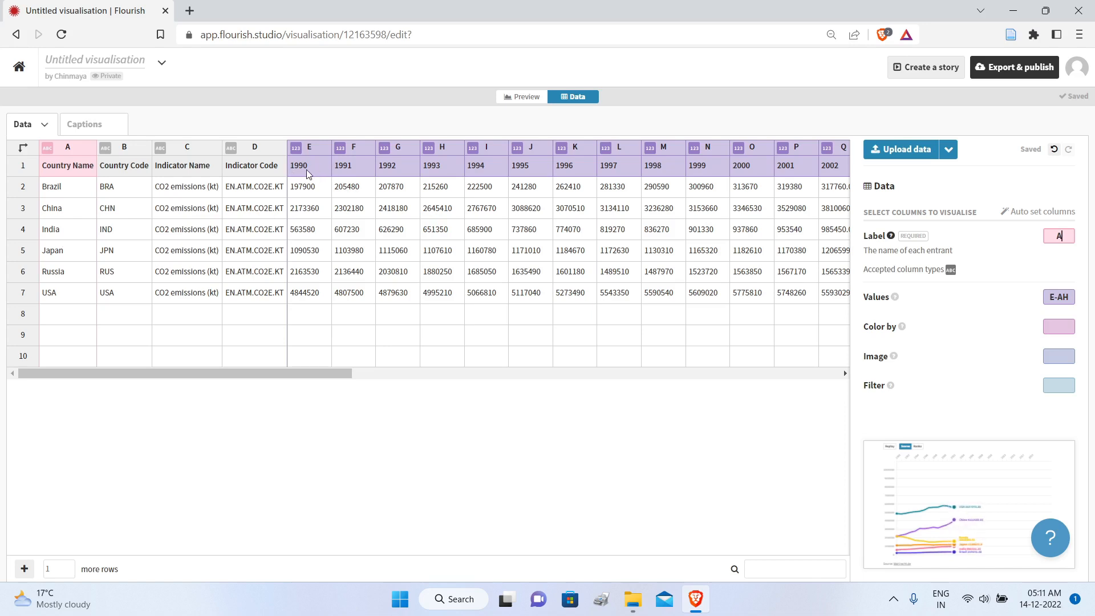
Step: Check the imported year columns through to Country Flag and preview the resulting line chart race
drag(336, 374, 743, 406)
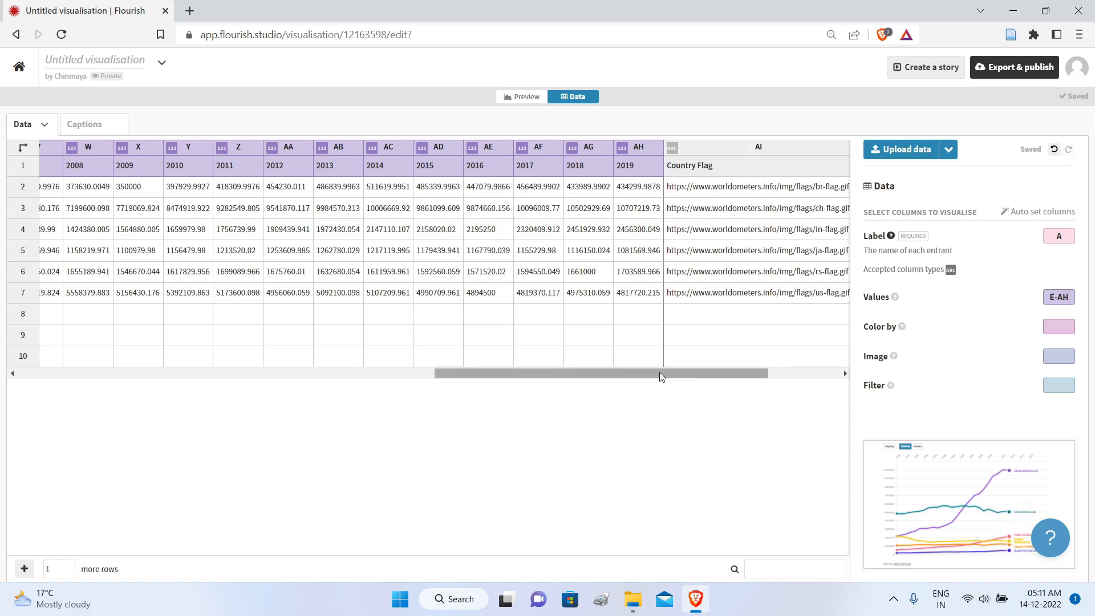
drag(661, 374, 570, 354)
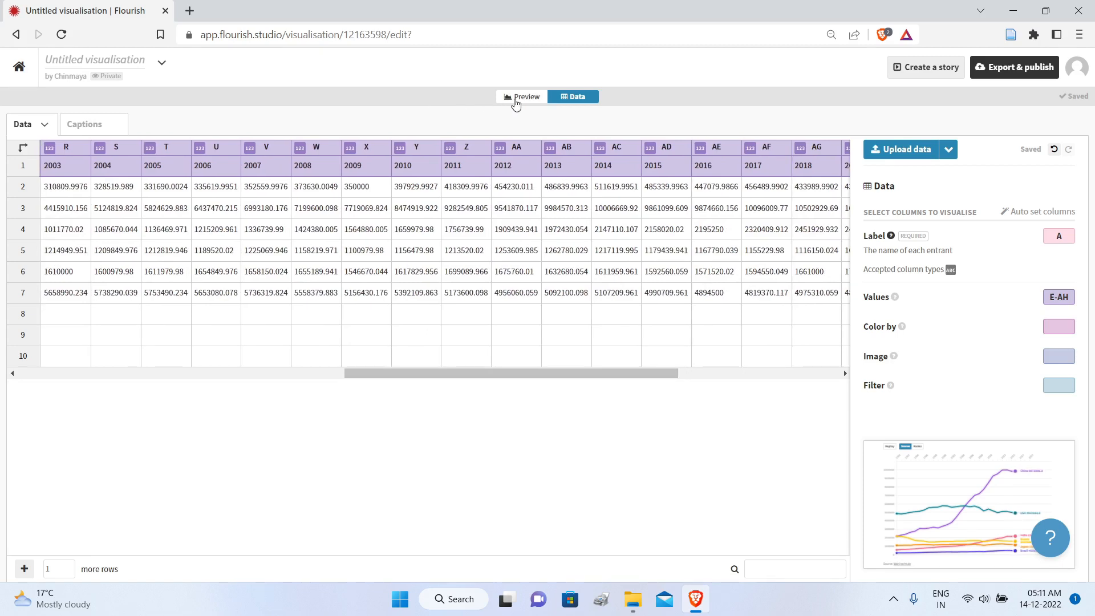
click(519, 99)
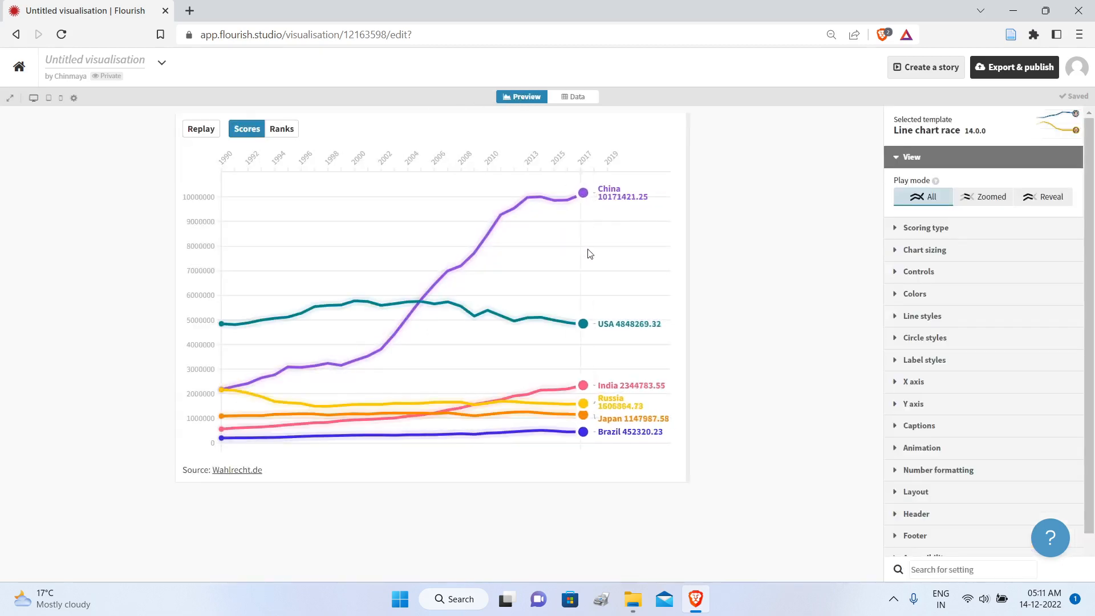
Step: Replay the line chart race and assign the Country Flag column AI as the image for each country
click(200, 133)
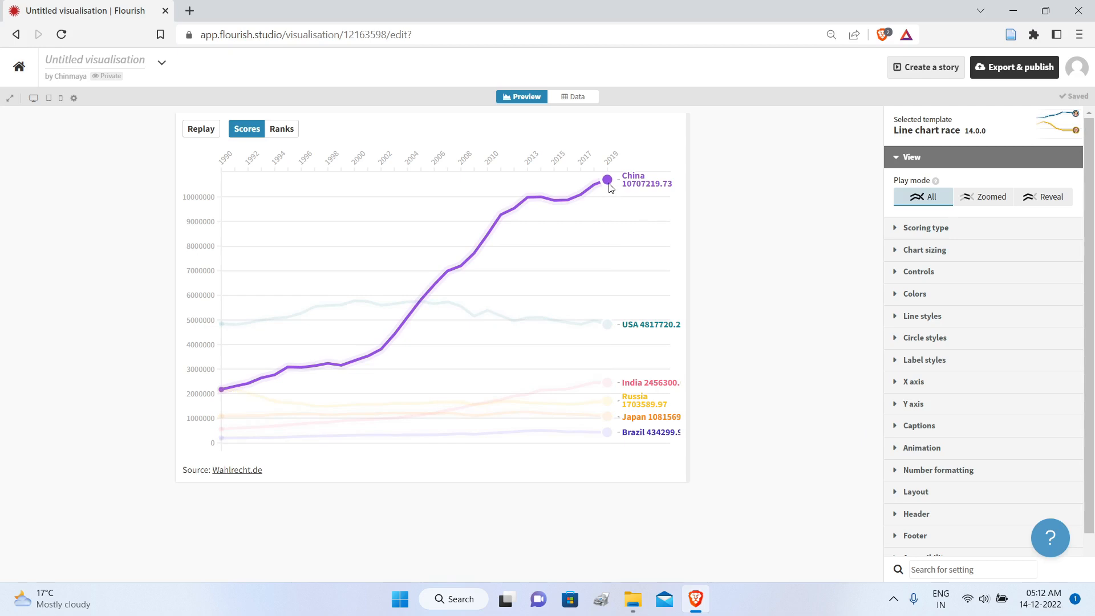
click(573, 98)
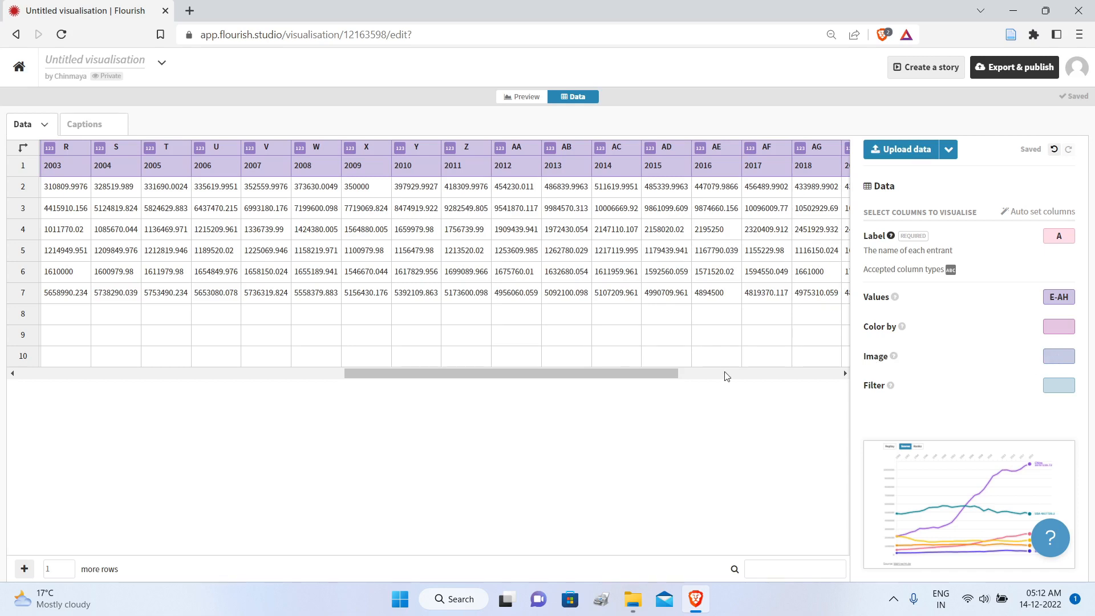
drag(655, 374, 854, 394)
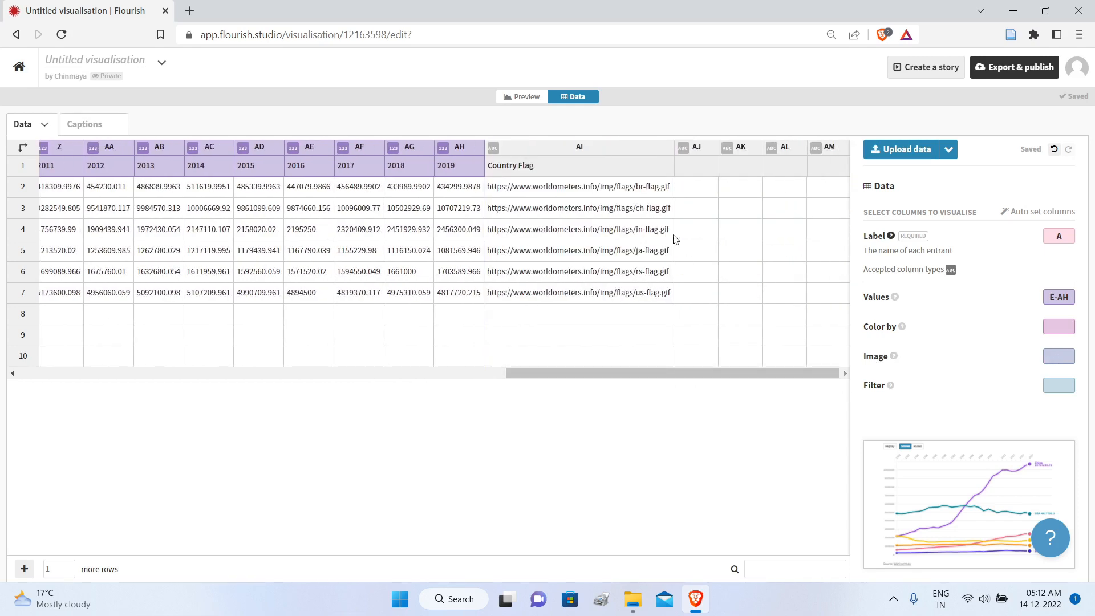
click(1058, 357)
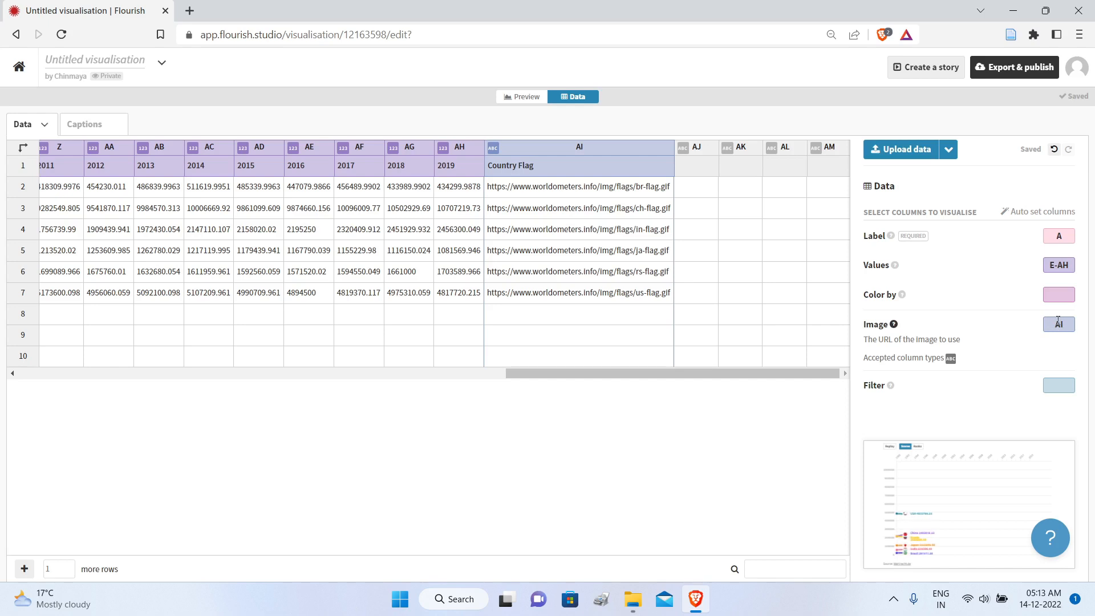
click(521, 100)
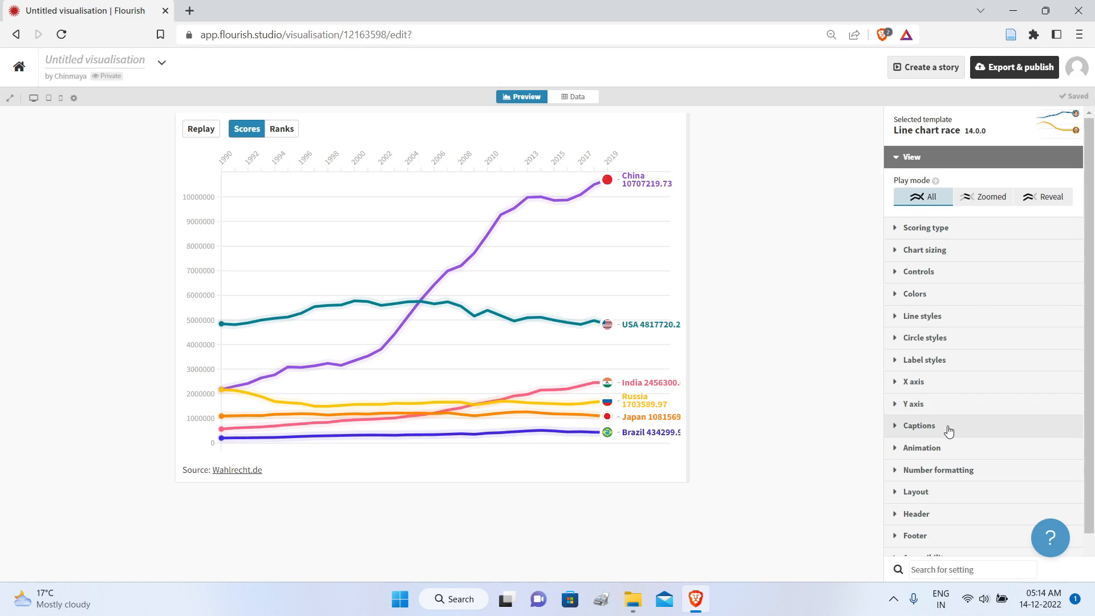
click(896, 538)
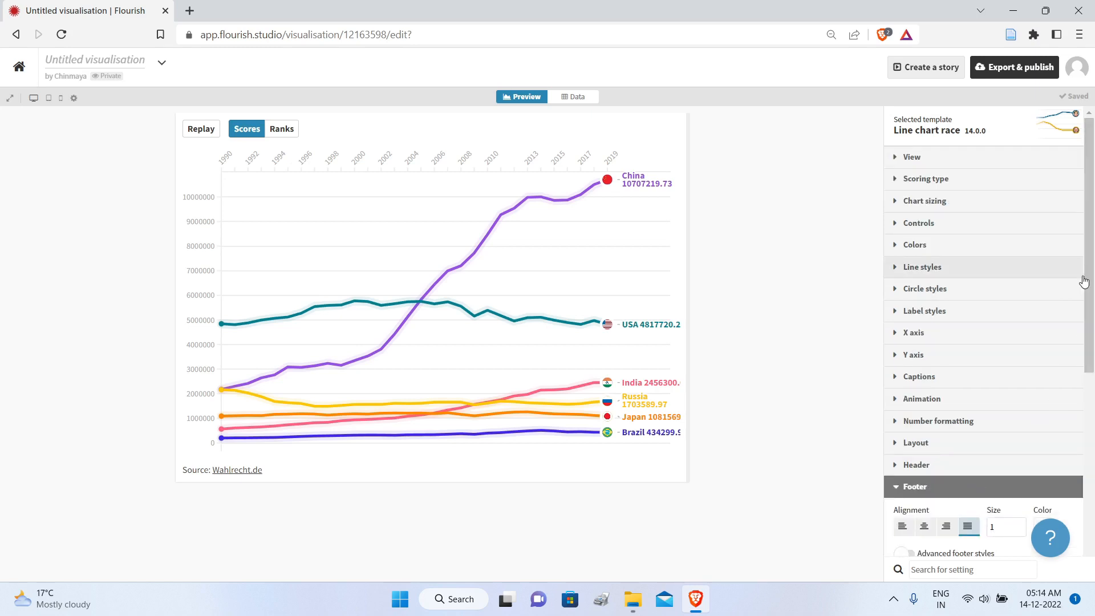
scroll(994, 344, down, 6)
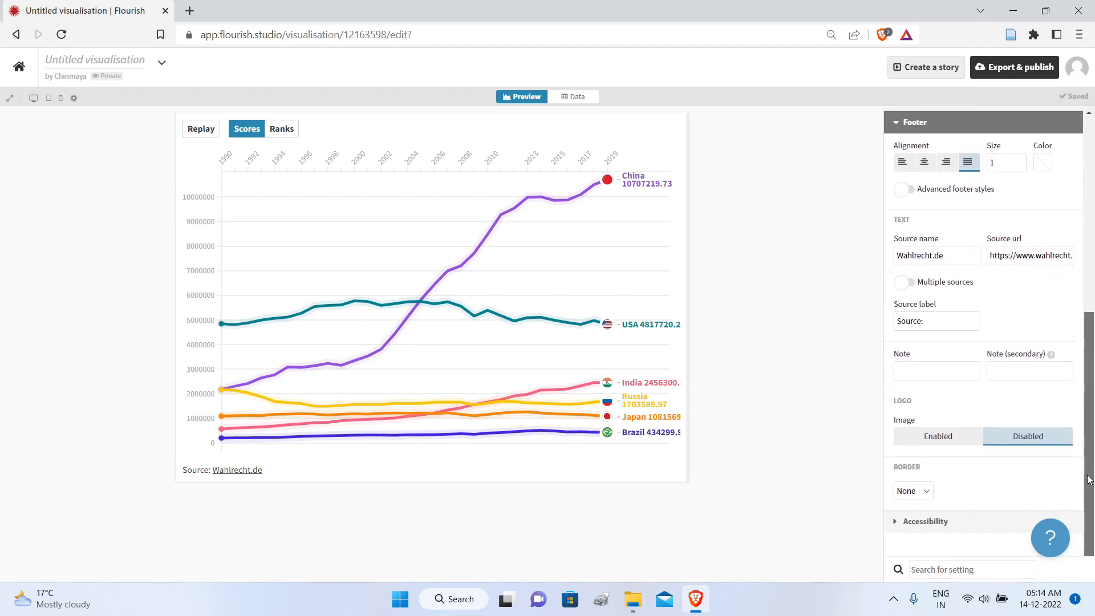
drag(954, 265, 887, 255)
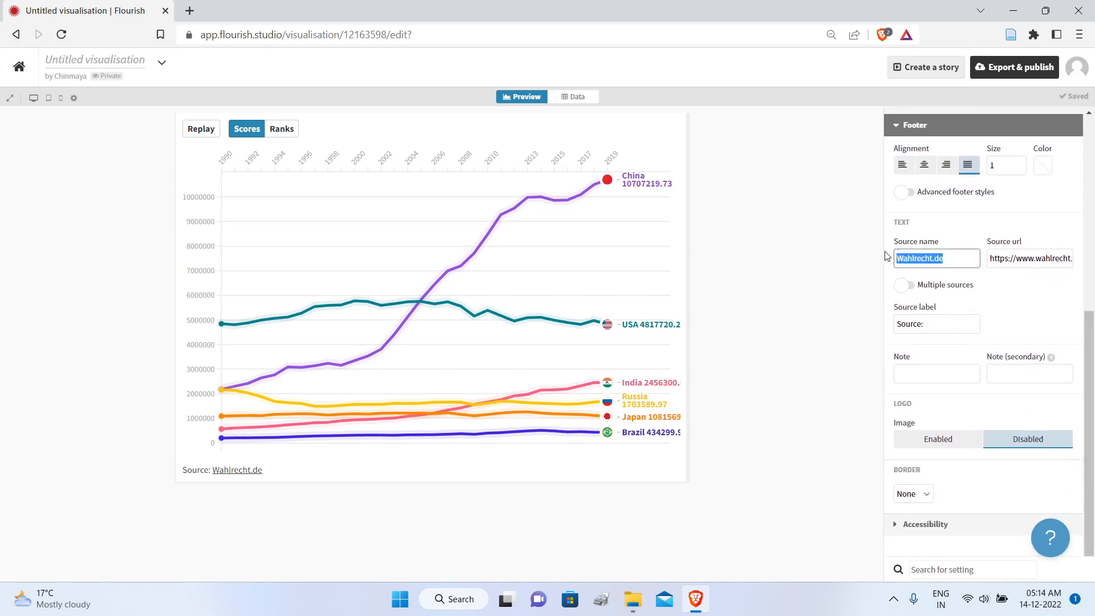
key(BackSpace)
drag(989, 260, 1094, 261)
key(BackSpace)
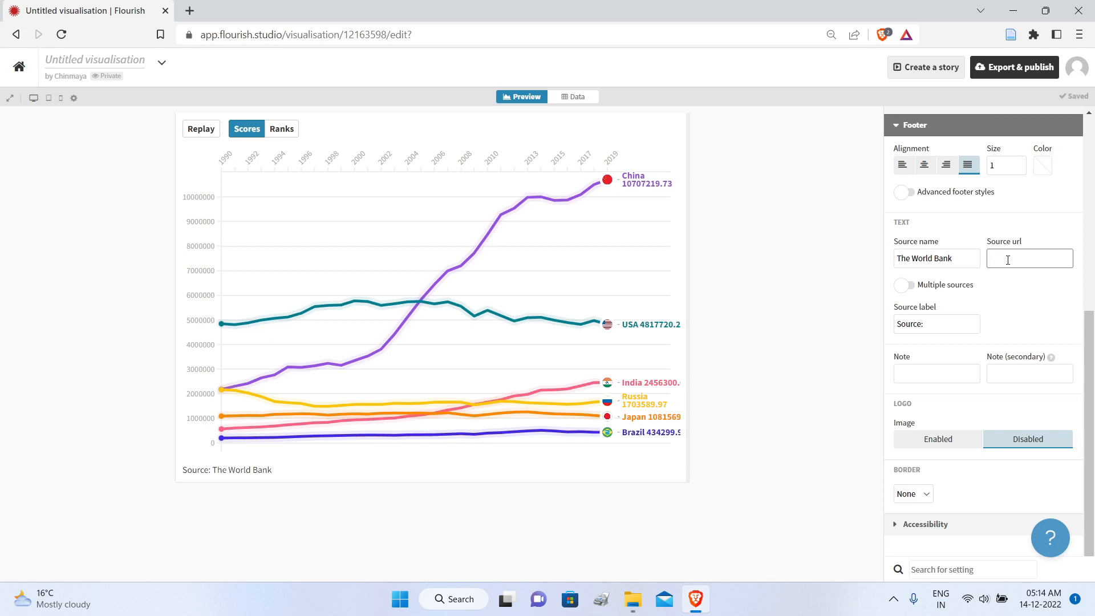
text(https://data.worldbank.org/indicator/EN.ATM.CO2E.KT)
click(925, 166)
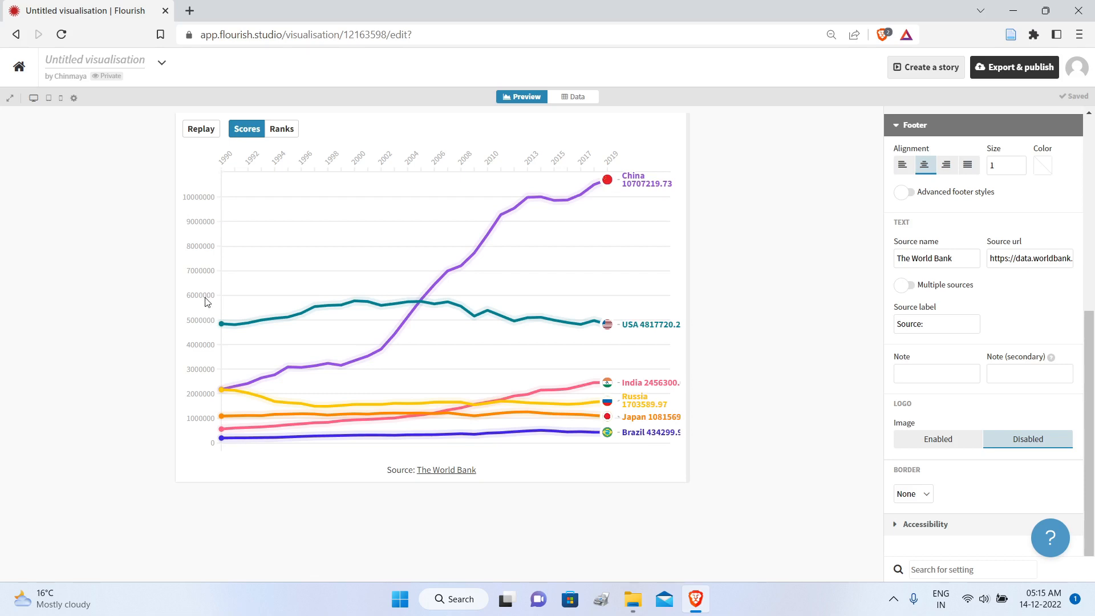
click(899, 125)
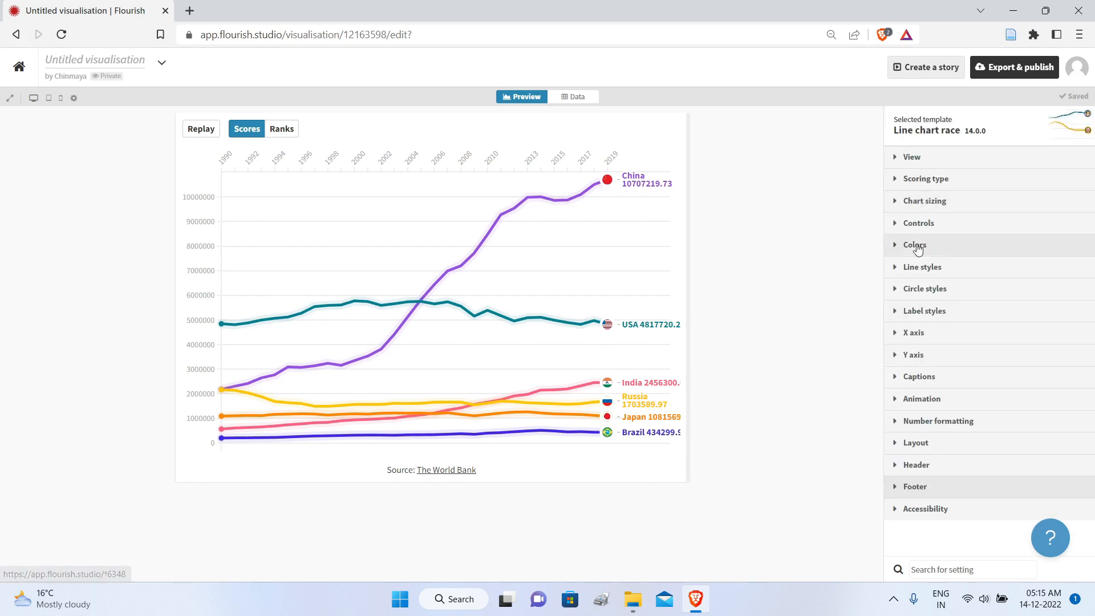
Step: Title the Y axis "CO2 Emissions(Kilotons)"
click(911, 354)
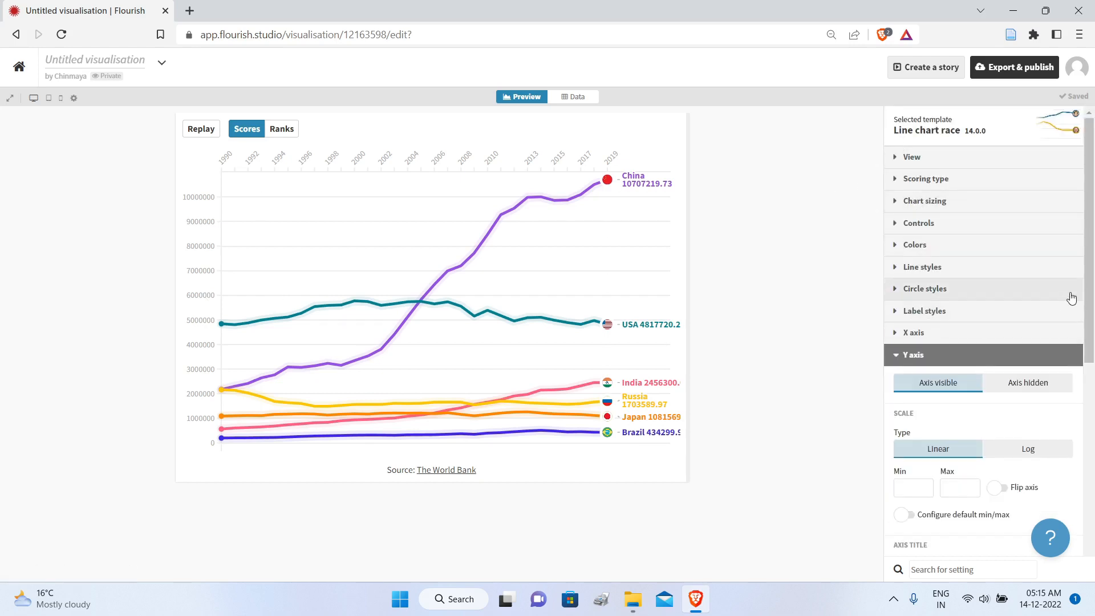
scroll(1077, 353, down, 4)
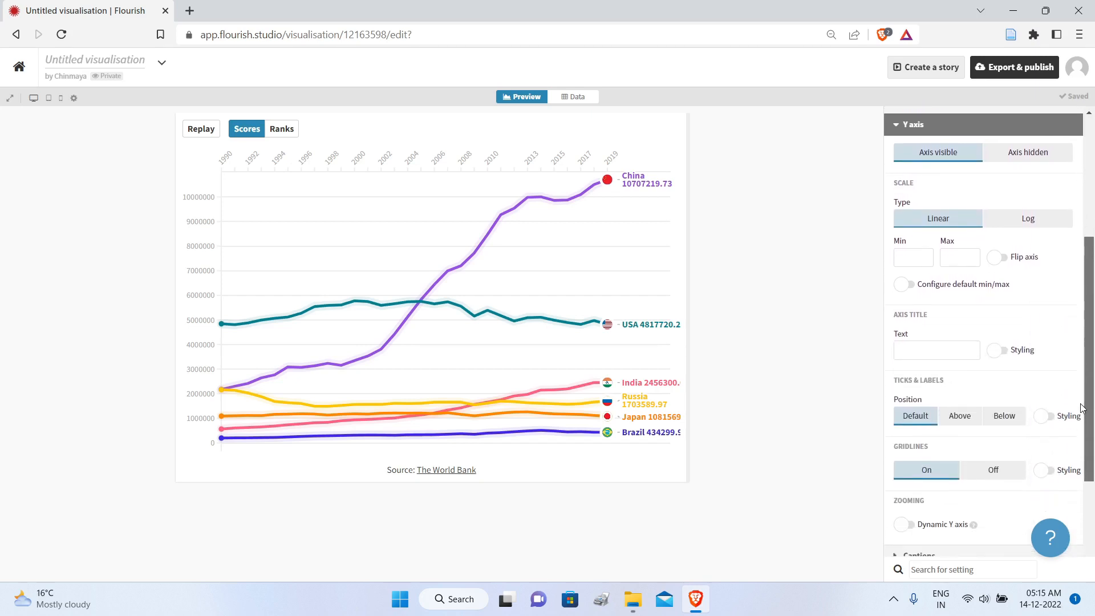
click(942, 354)
text(CO@ Emissions)
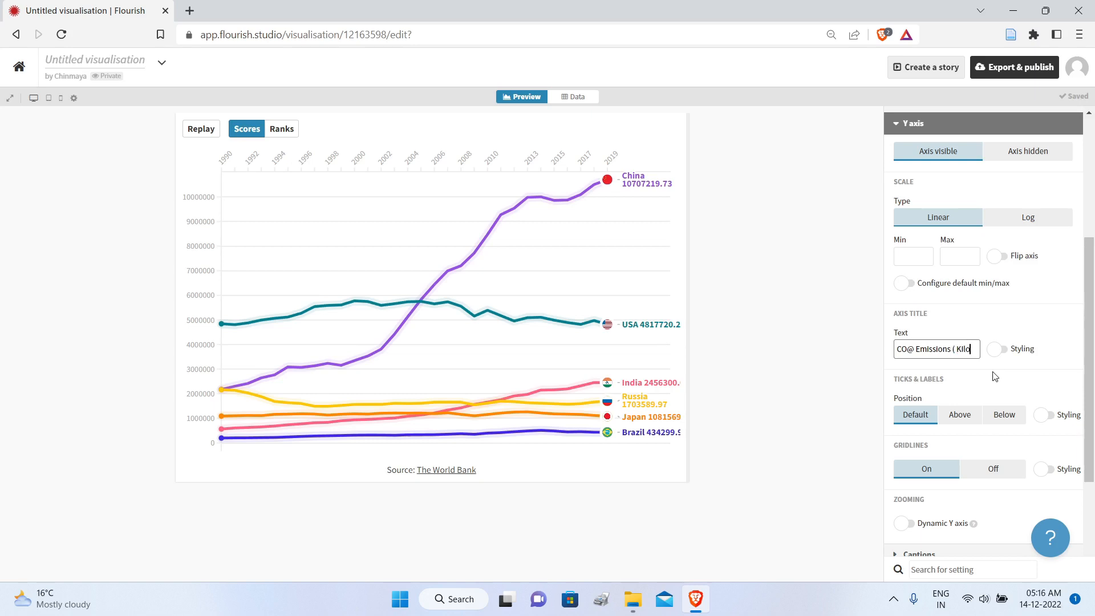
text((Kilotons))
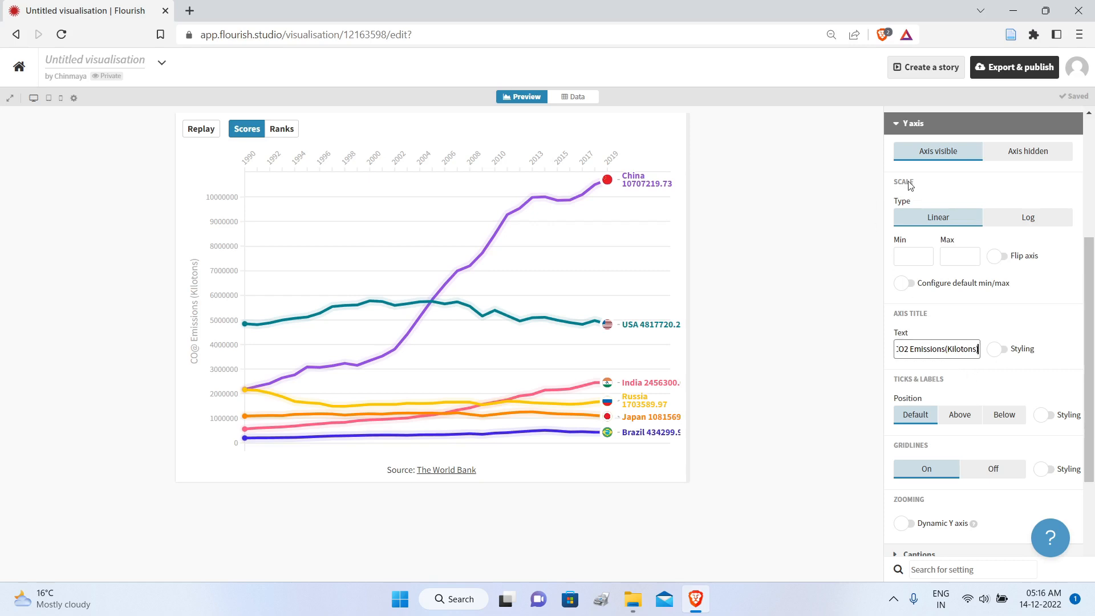
click(998, 382)
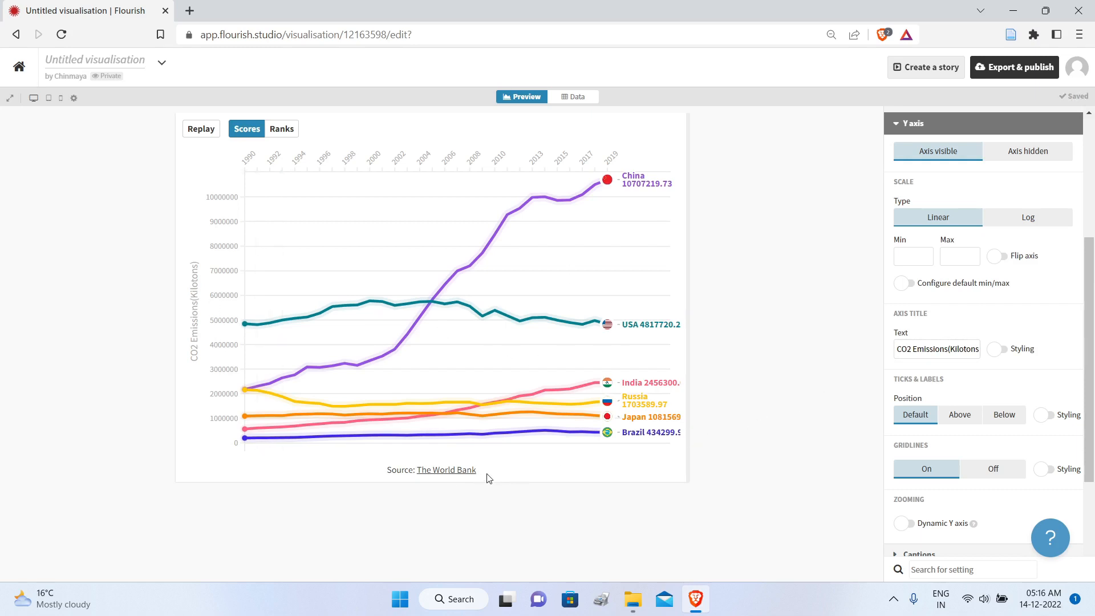
click(896, 124)
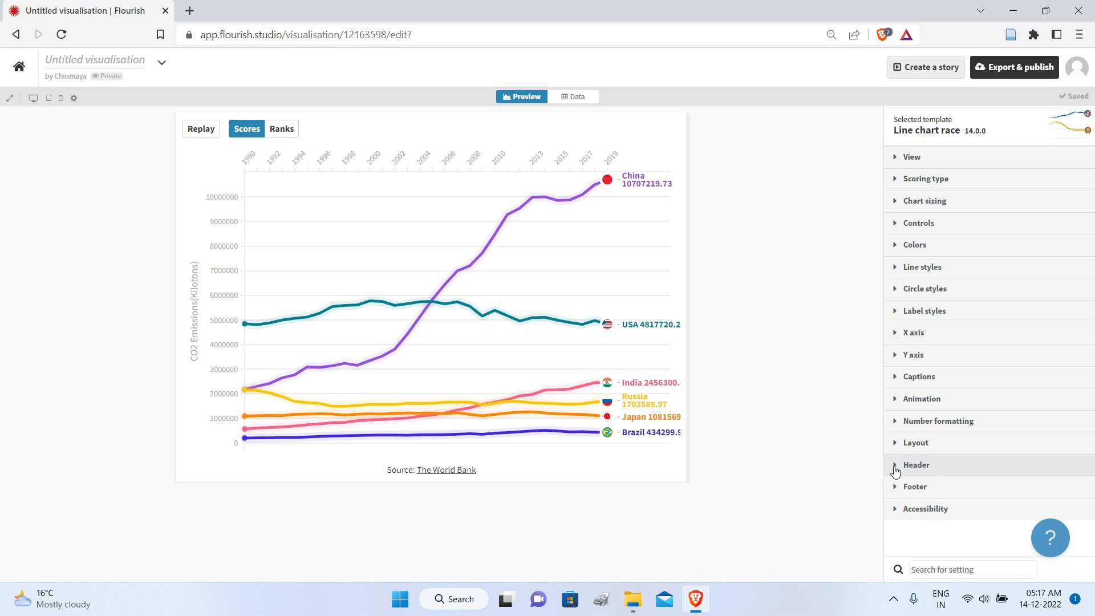
Step: Add the header title "CO2 Emissions for Select Countries" and centre the header
click(895, 464)
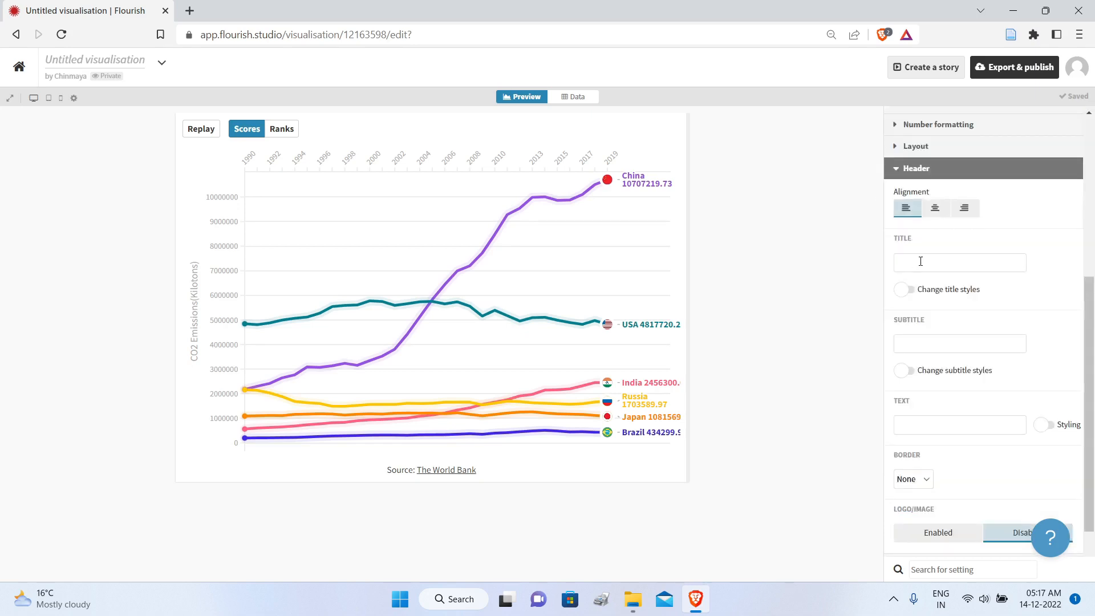
click(921, 261)
text(CO)
text(2 Emissions for Select Countries)
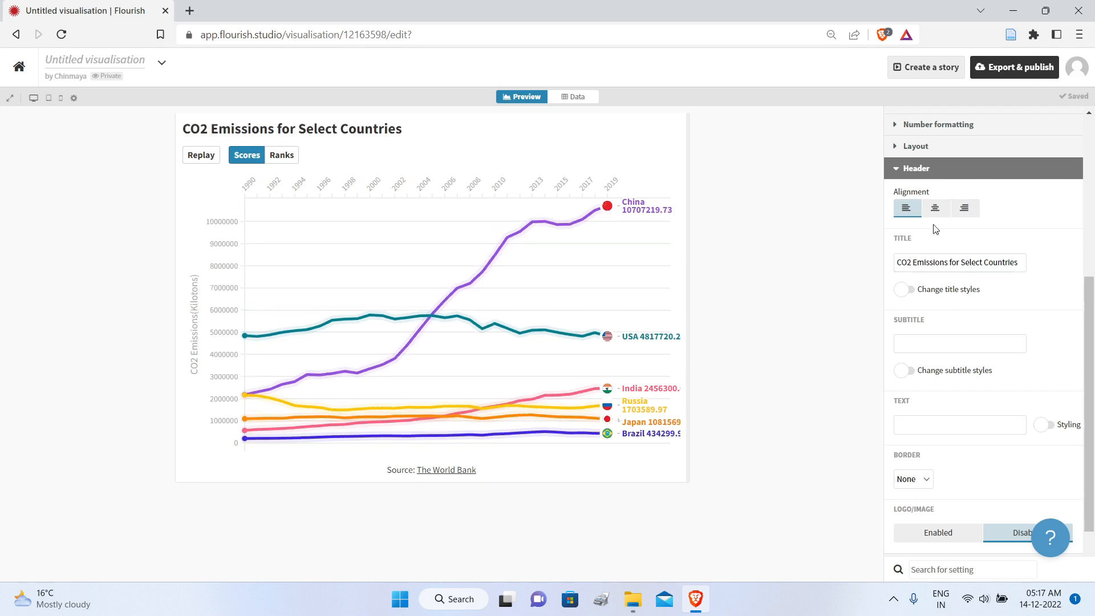
click(935, 208)
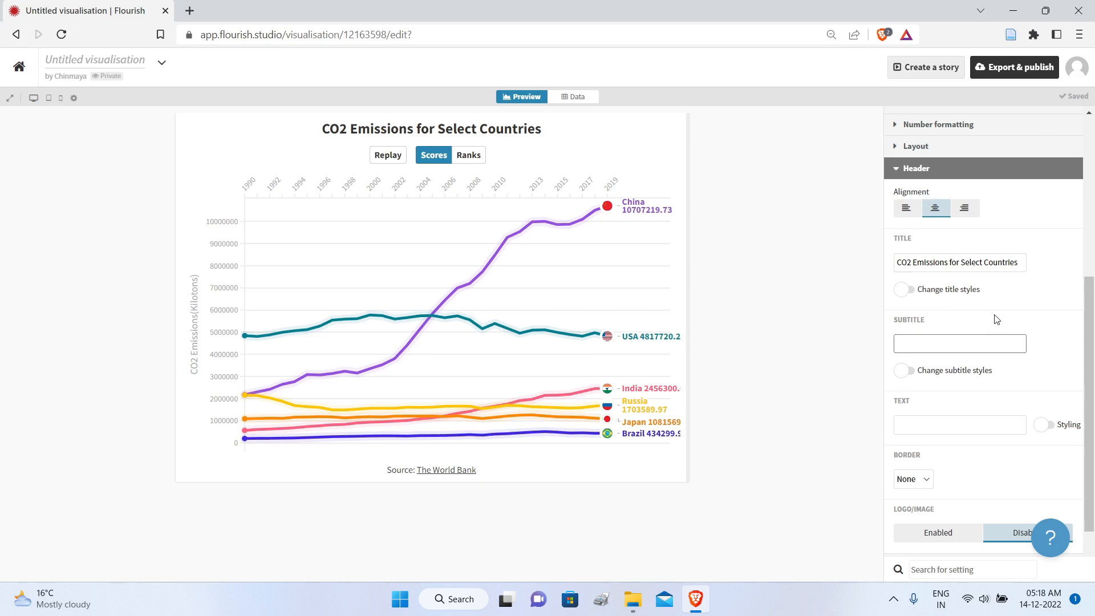
click(933, 345)
click(910, 207)
click(902, 171)
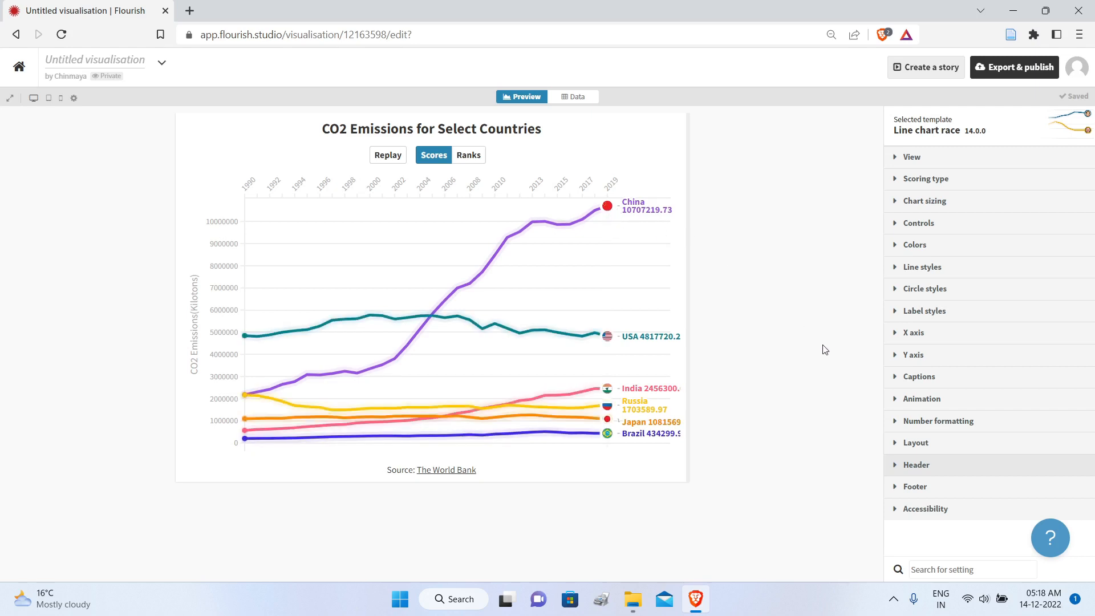
Step: Enlarge the flag circles at the line ends to an end radius of 1.2 and replay the race
click(898, 291)
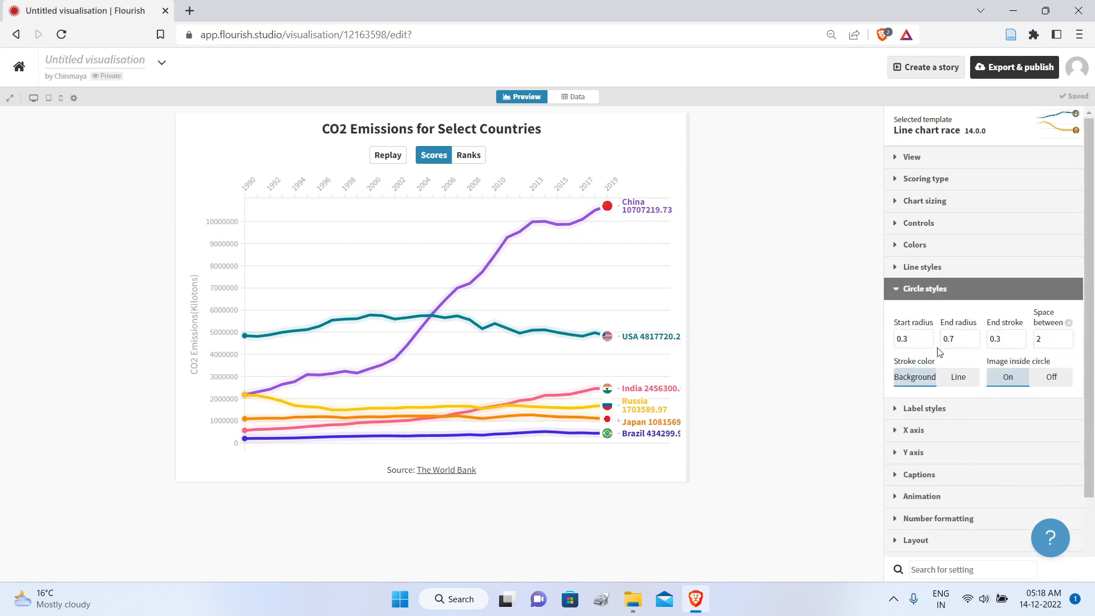
click(974, 337)
click(974, 336)
click(975, 337)
click(974, 337)
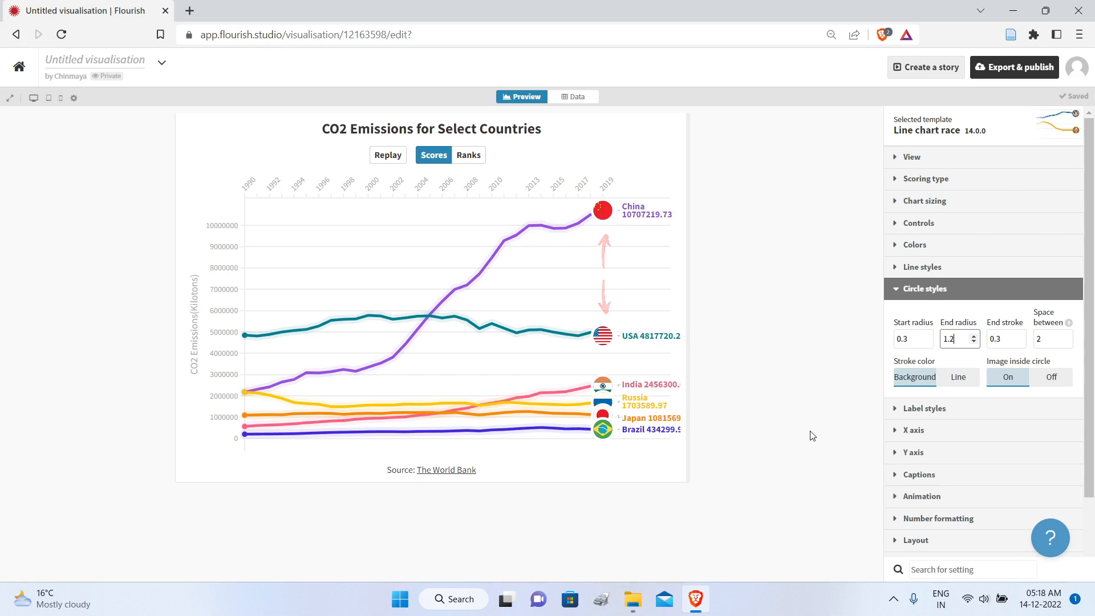
click(894, 294)
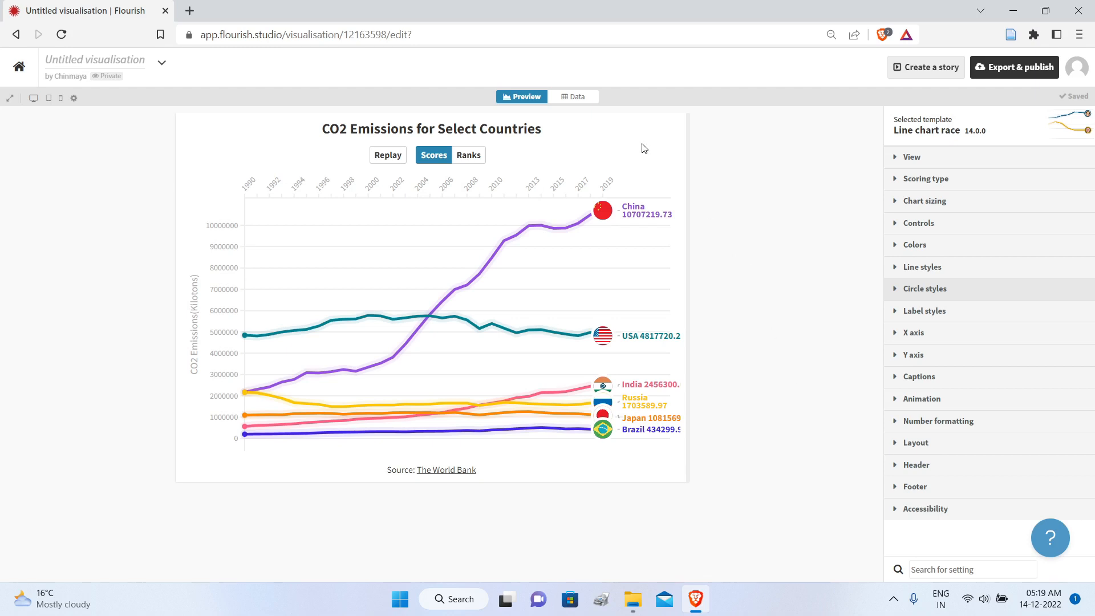
click(386, 154)
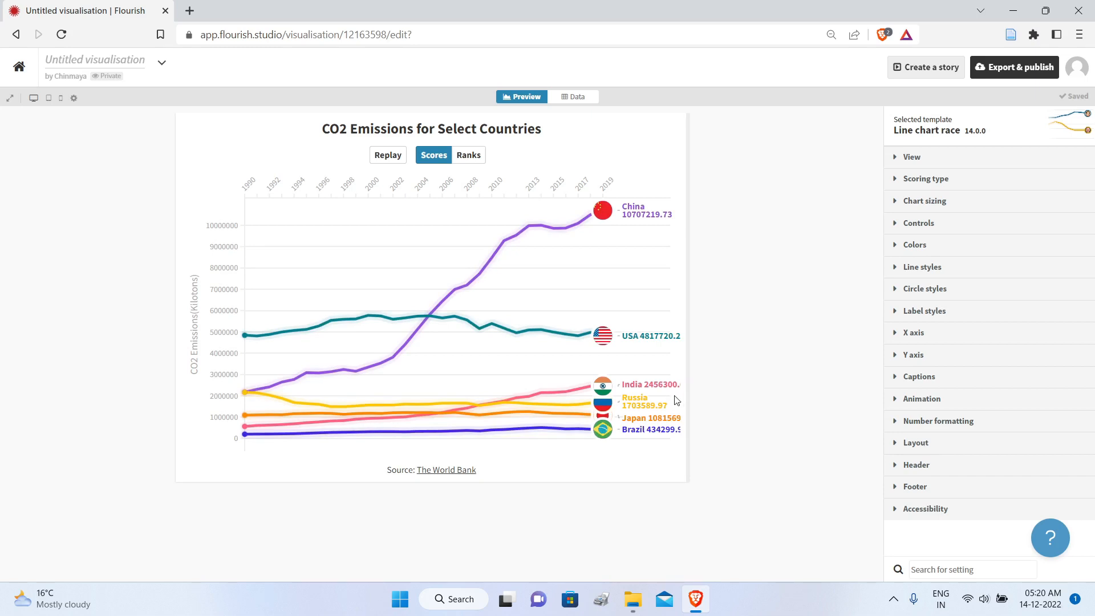
Step: Set the number formatting of the chart values to 0 decimal places
click(898, 426)
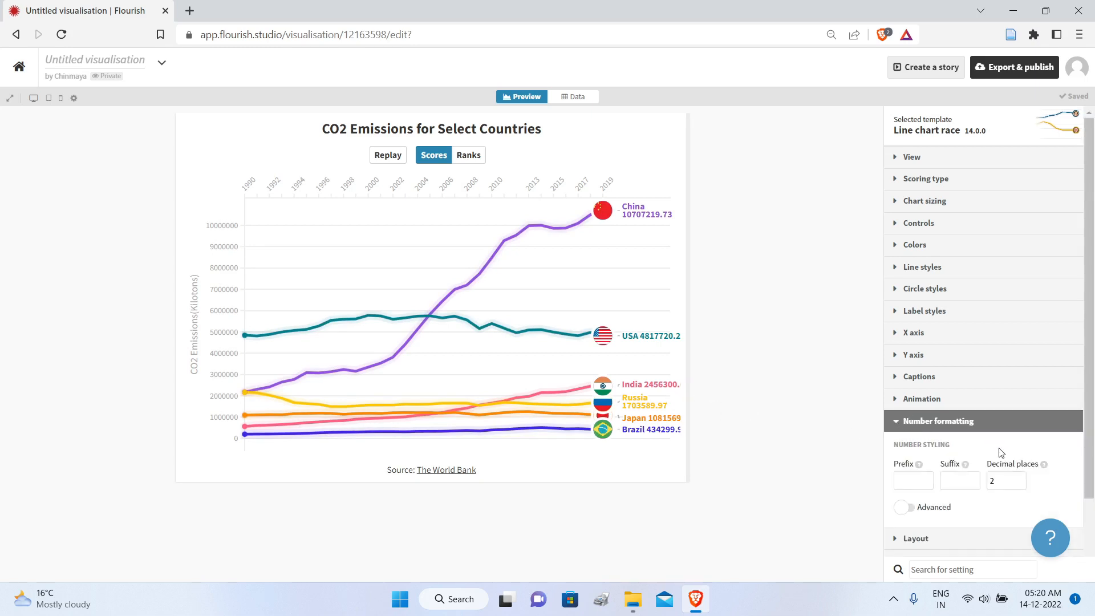
click(1020, 484)
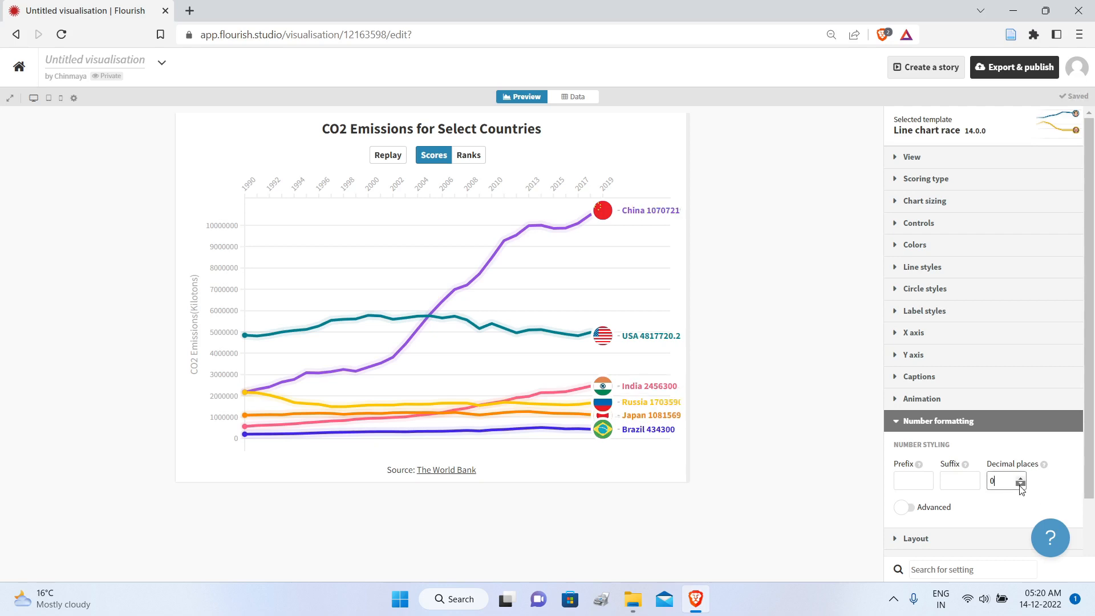
click(923, 422)
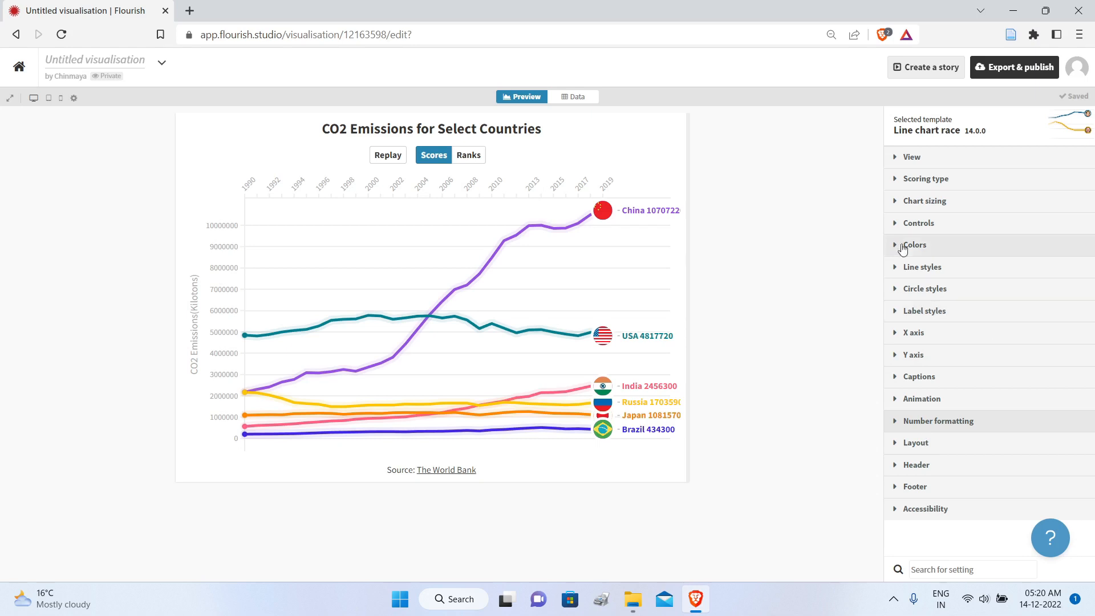
Step: Set the extra space on the right side of the chart to 6.7 so the country labels fit
click(896, 204)
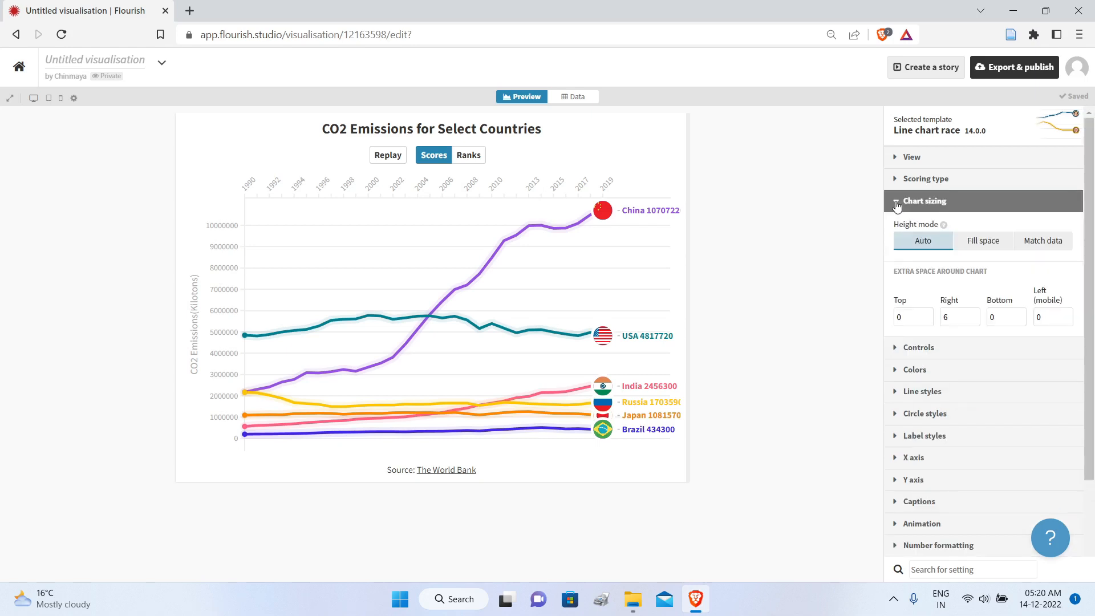
click(973, 315)
click(974, 315)
click(973, 315)
click(973, 315)
click(973, 316)
click(974, 315)
click(973, 315)
click(974, 315)
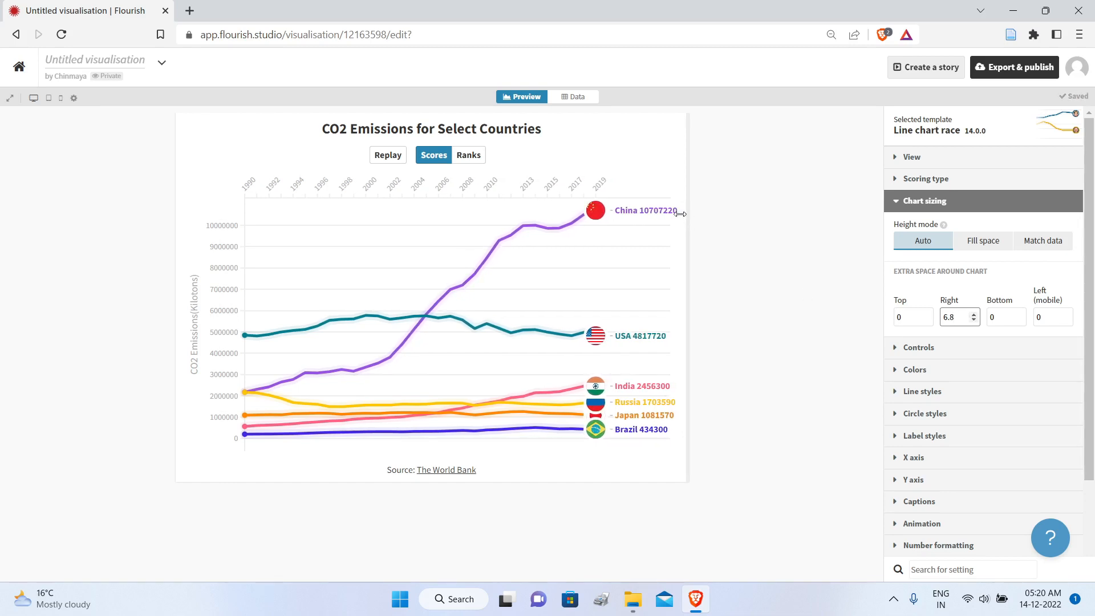
click(973, 320)
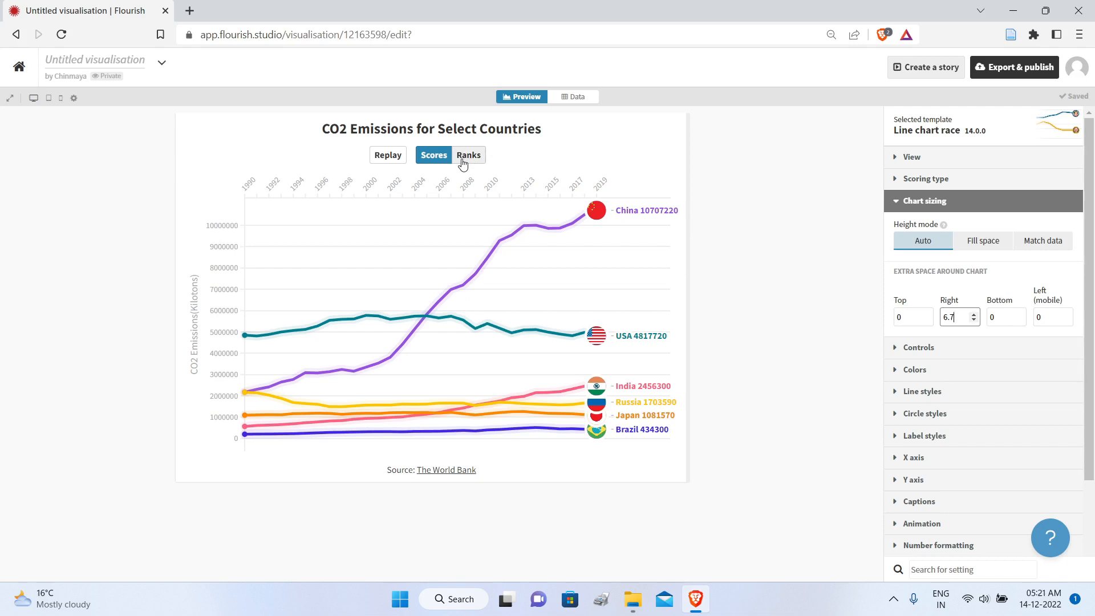
Step: Examine the race by Ranks and by Scores, and look at the available export and publishing options
click(468, 156)
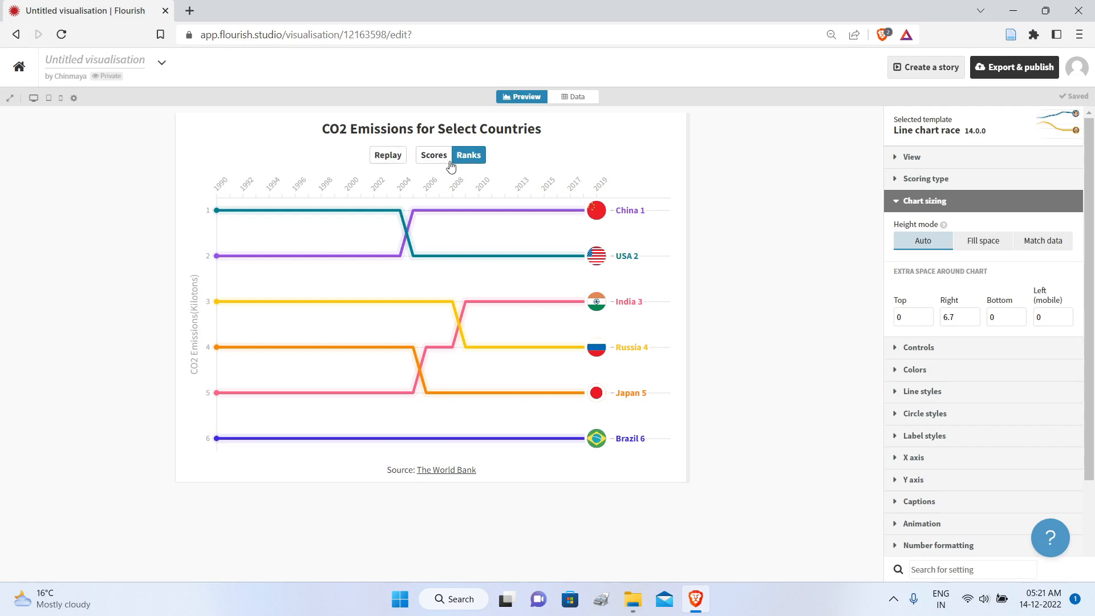
click(393, 157)
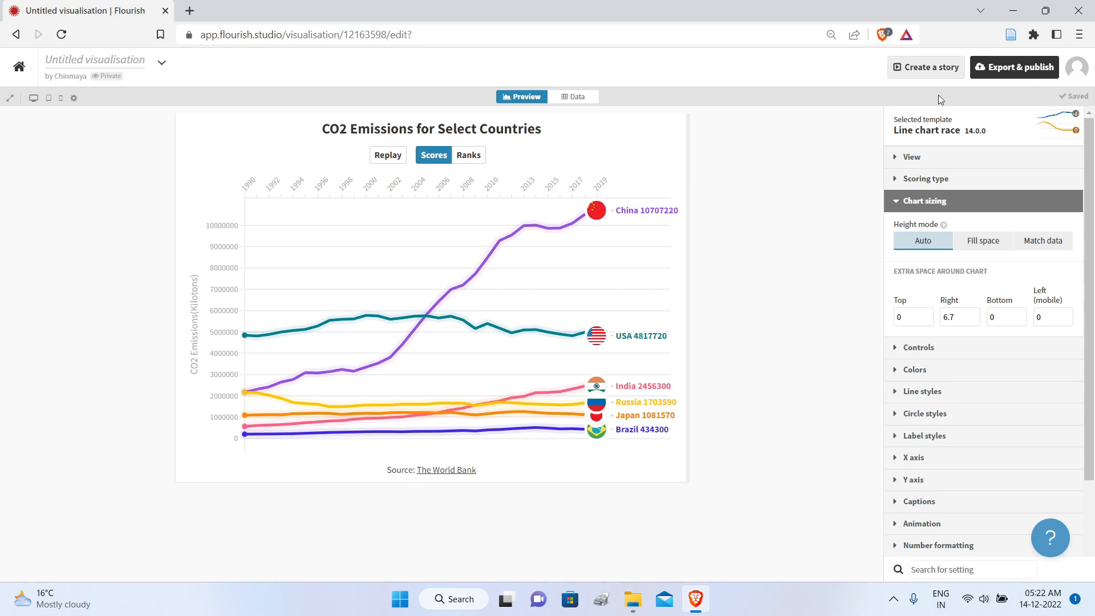
click(990, 69)
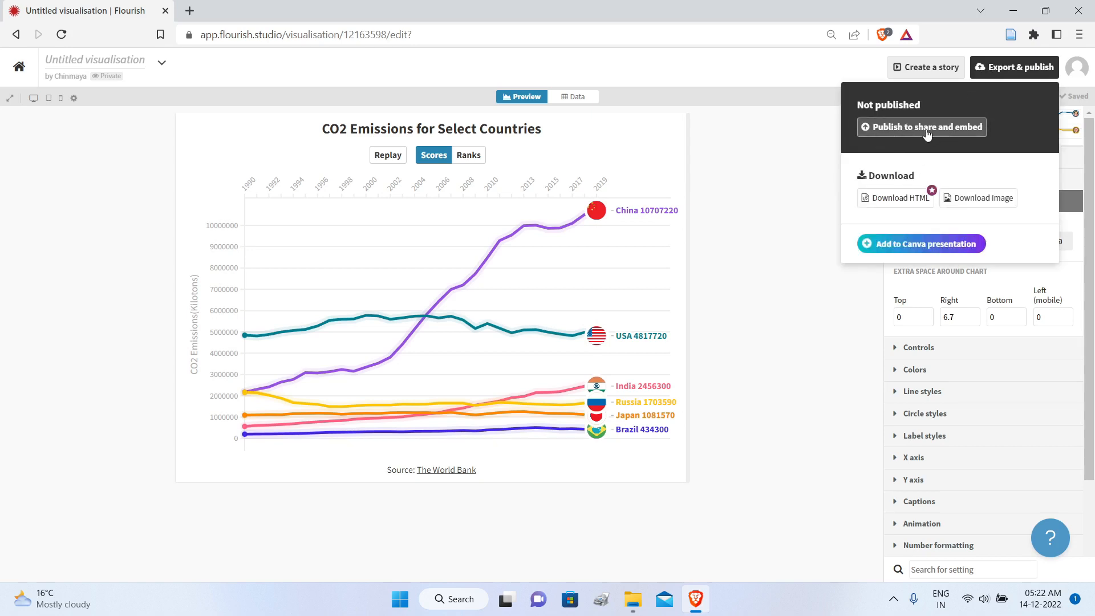
click(783, 164)
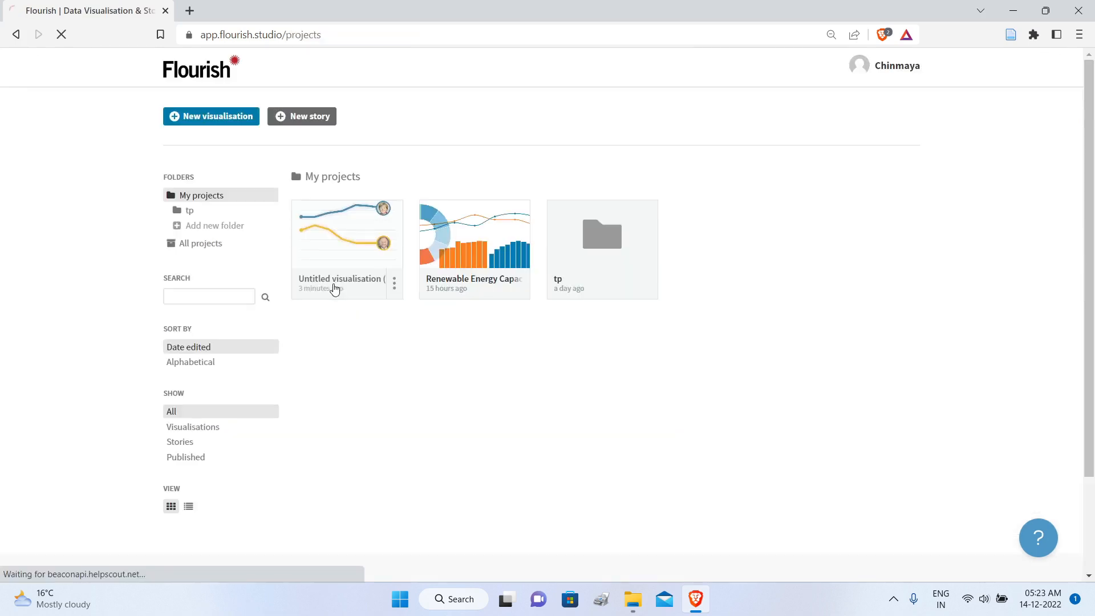
Step: Rename the untitled line chart race visualisation as CO2 Emissions and return to the projects list
click(332, 286)
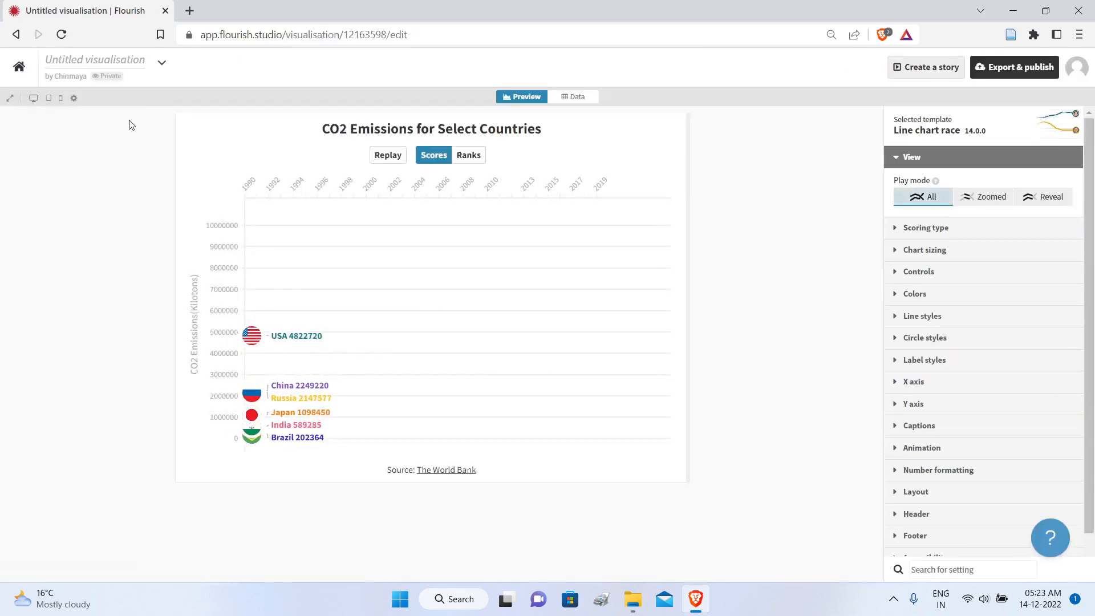
click(104, 57)
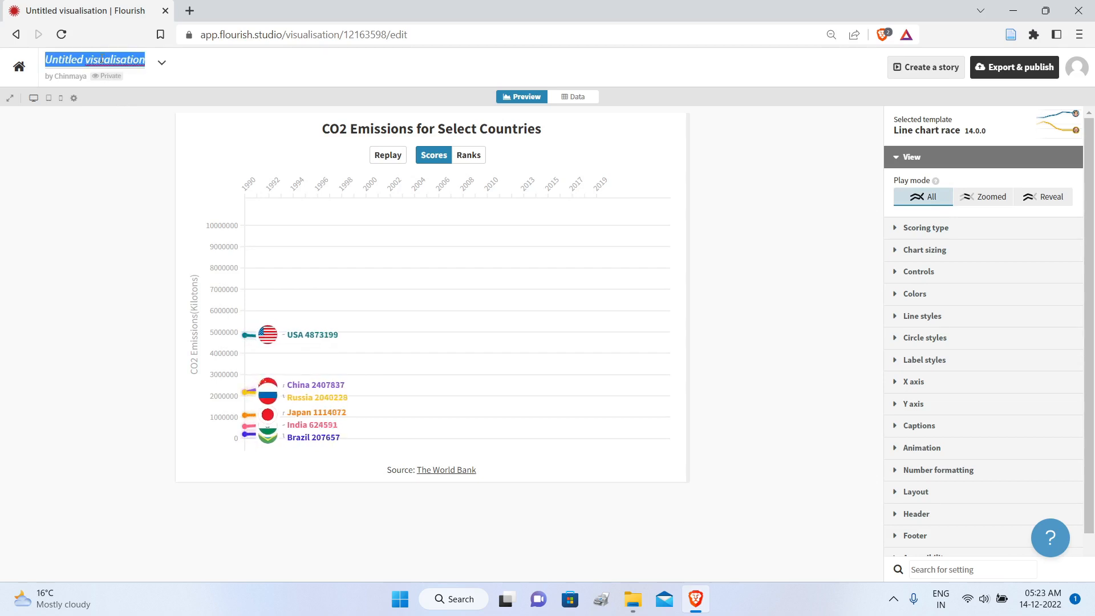
text(CO)
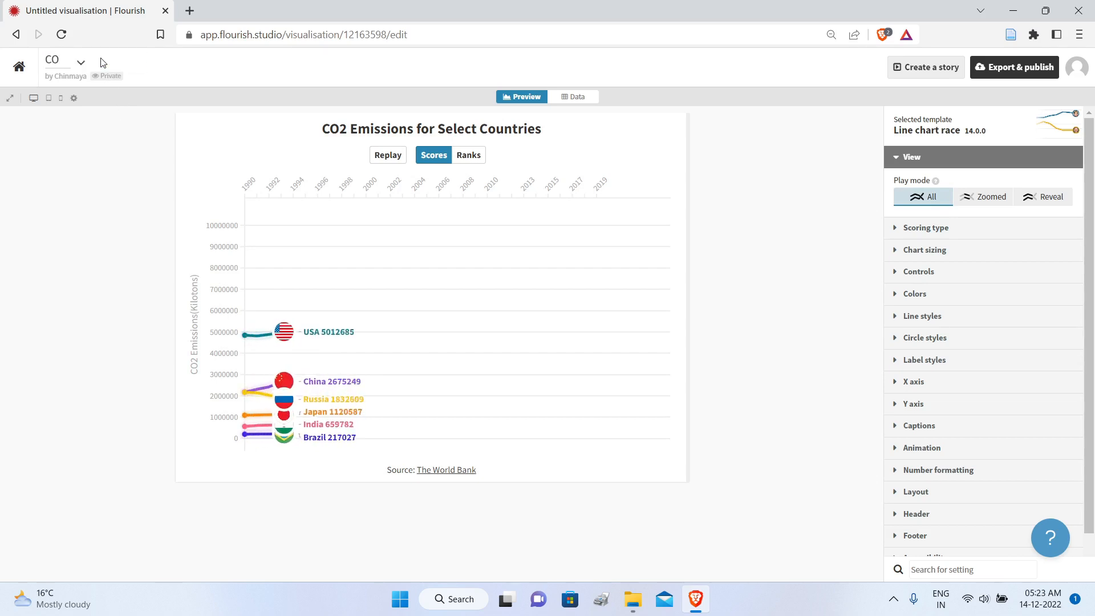
text(2 Emissions)
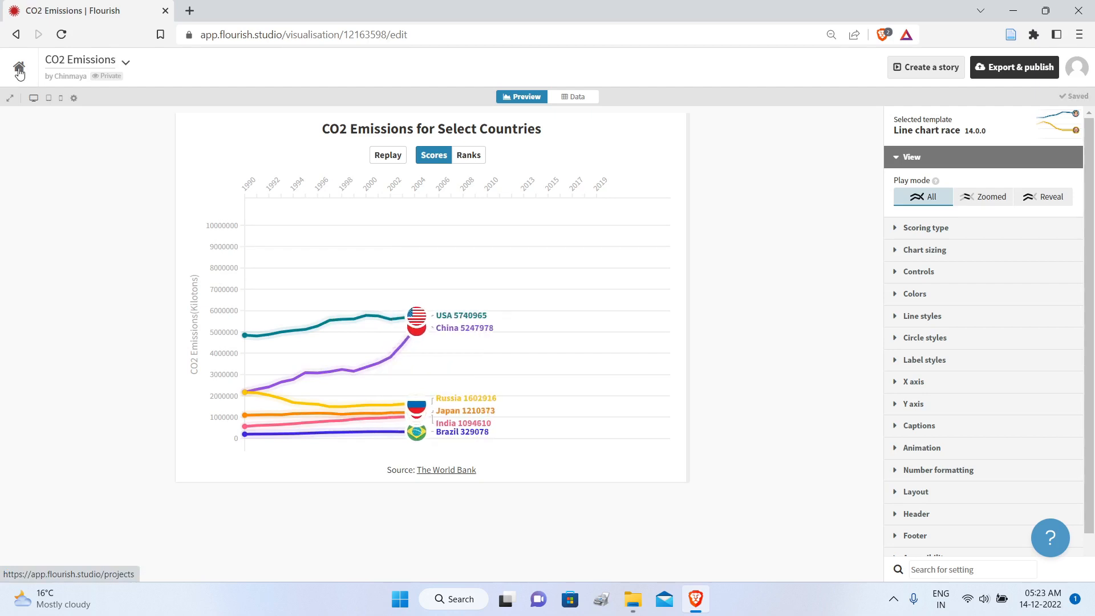
click(19, 70)
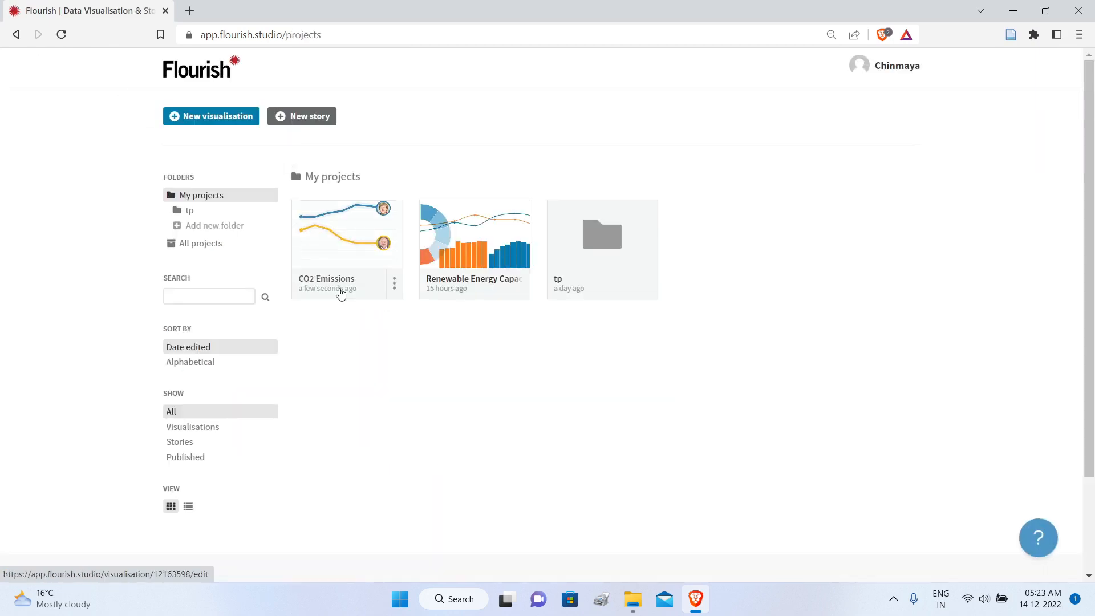
mouse_move(395, 287)
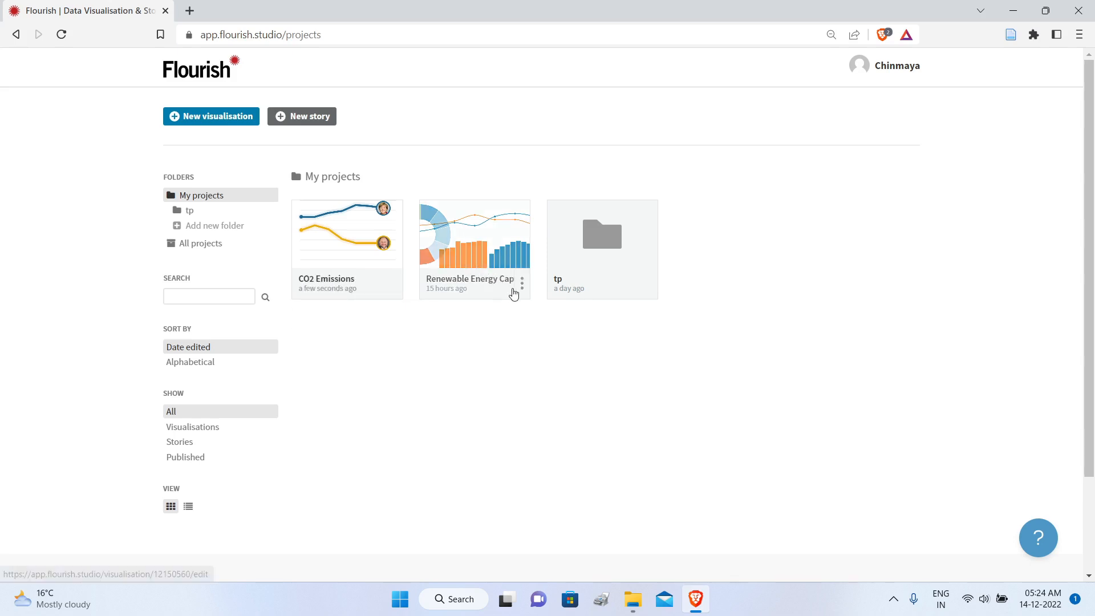
mouse_move(523, 291)
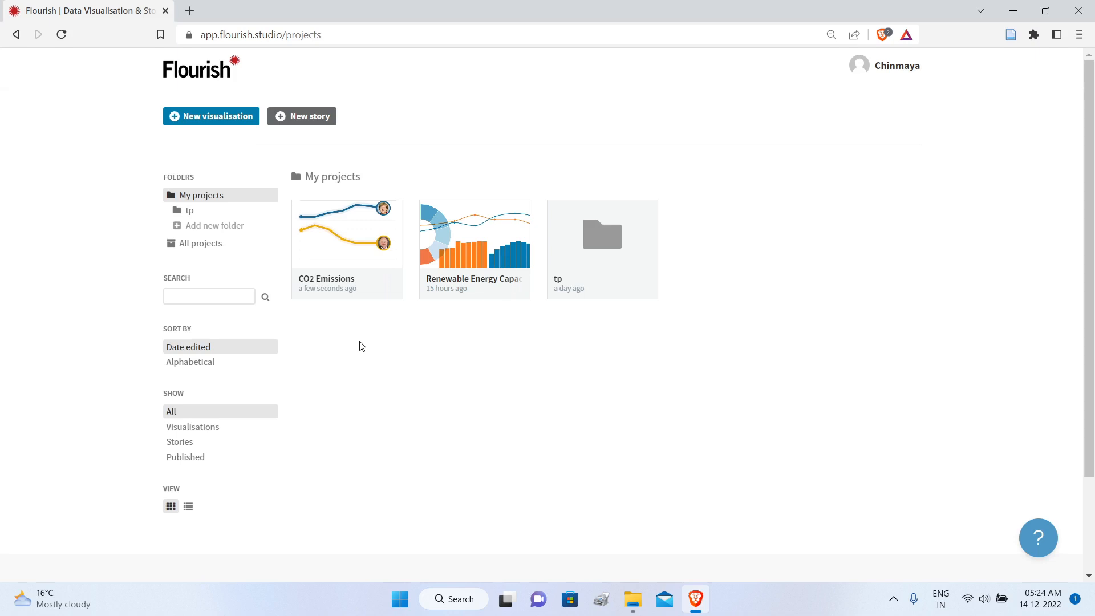
Step: Create a new visualisation from the Bar chart race template
click(211, 116)
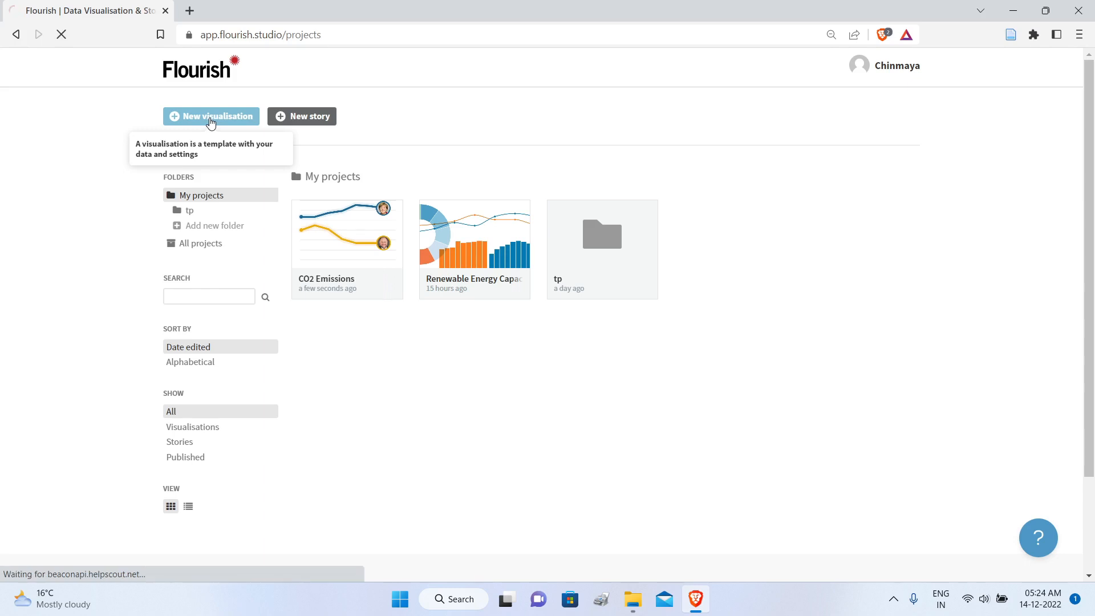
scroll(722, 235, down, 8)
scroll(722, 236, down, 20)
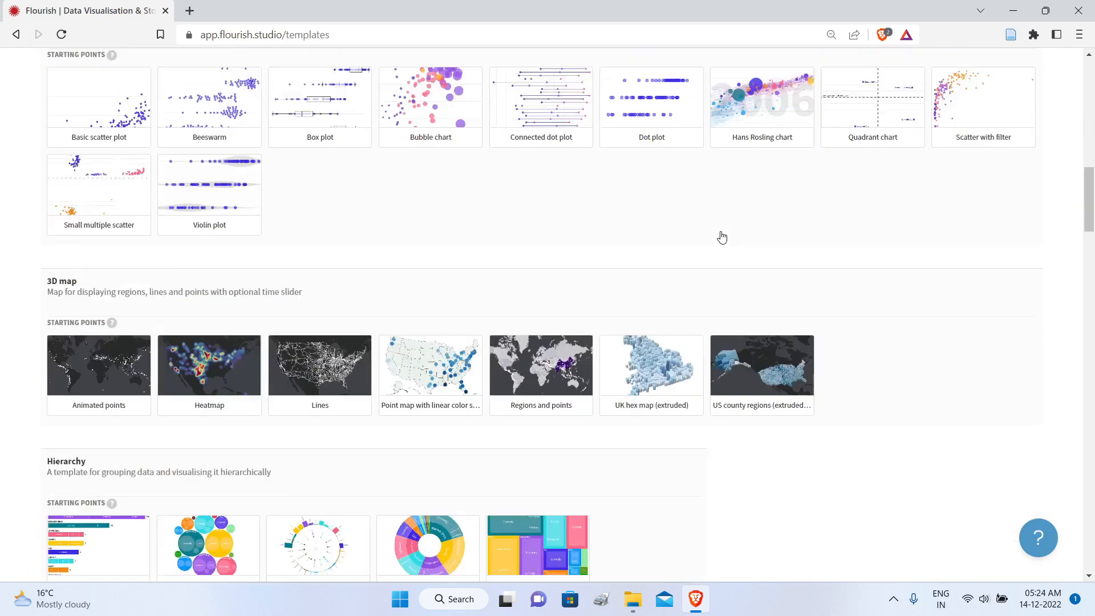
scroll(722, 235, down, 1)
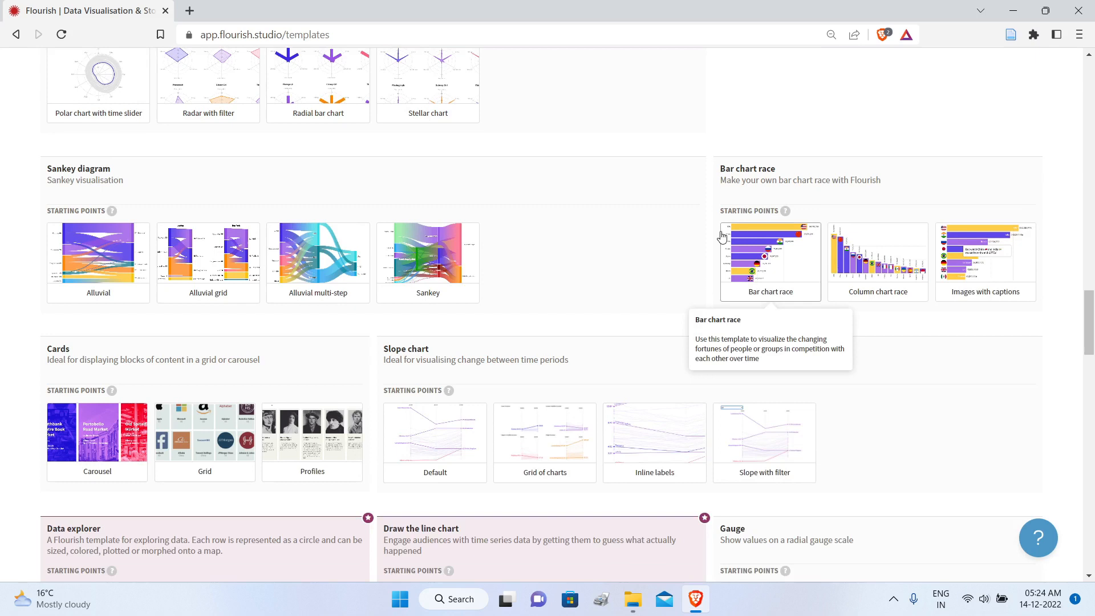
click(778, 264)
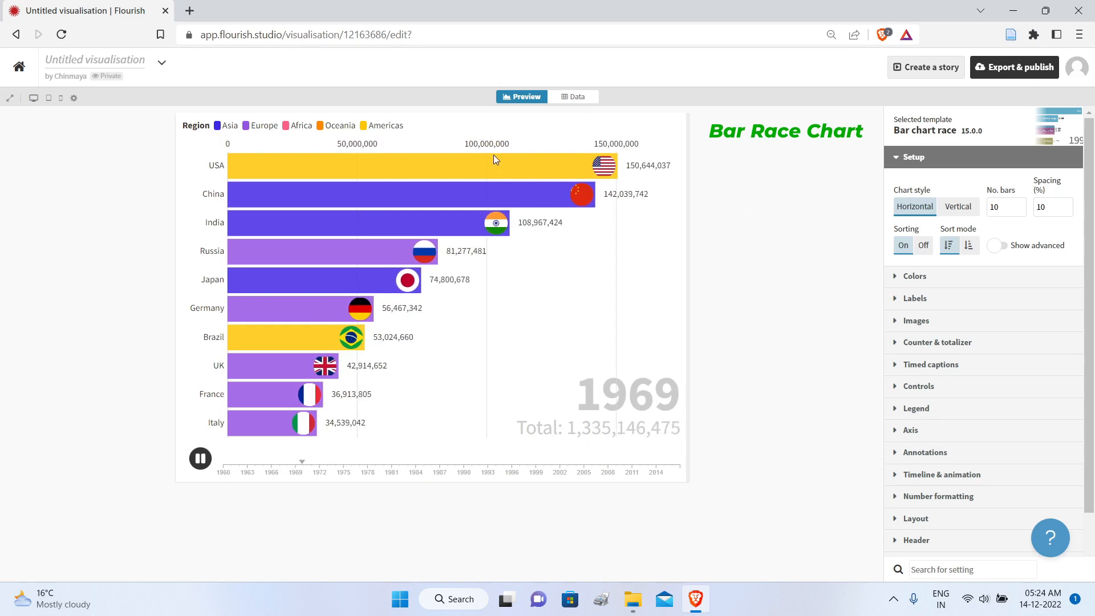
Step: Replace the sample data with the Co2-emission-kt sheet from co2 emissions-kt-wb-excel.xlsx and check the column assigned to Image
click(576, 100)
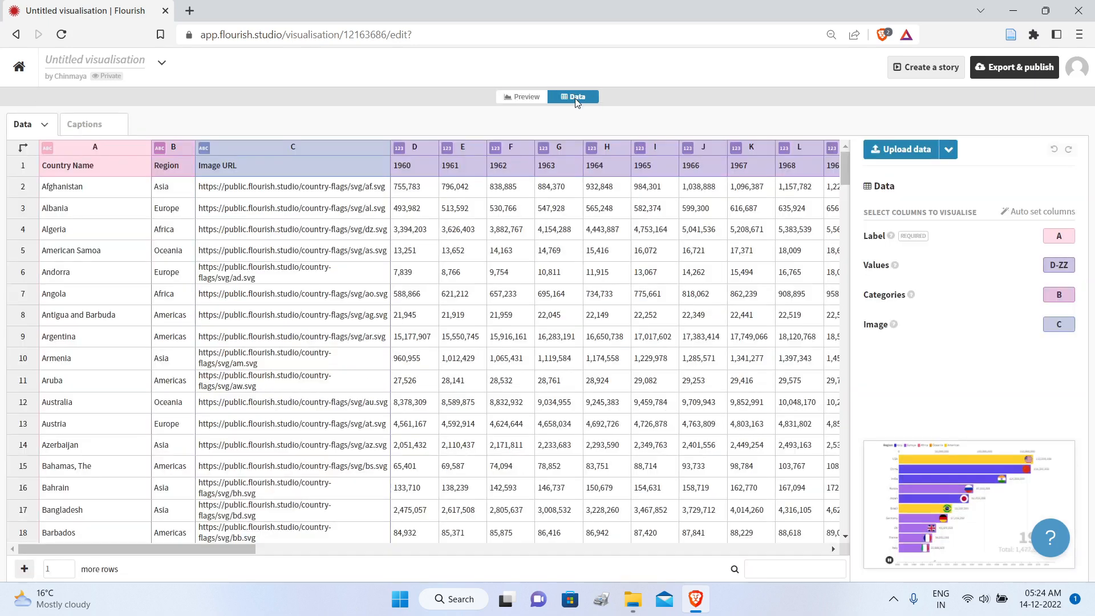
click(901, 151)
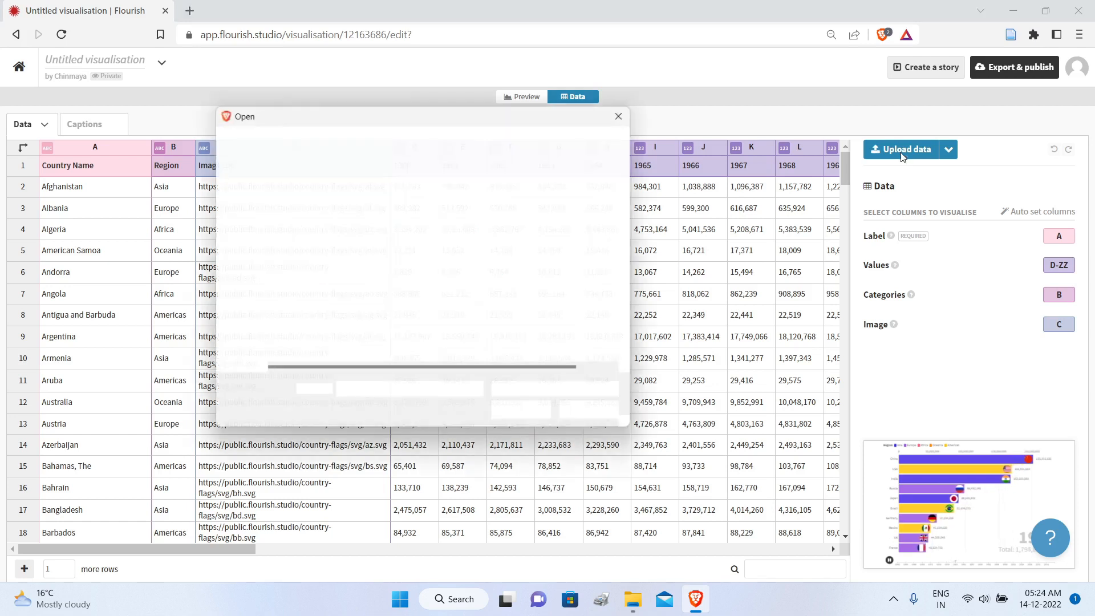
click(365, 213)
click(528, 417)
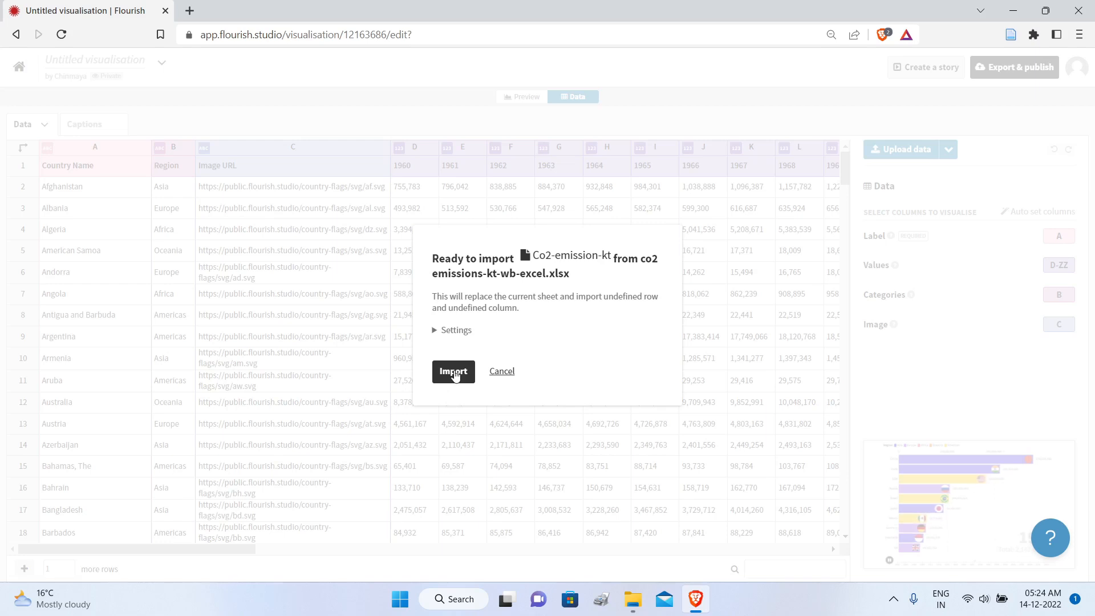
click(454, 373)
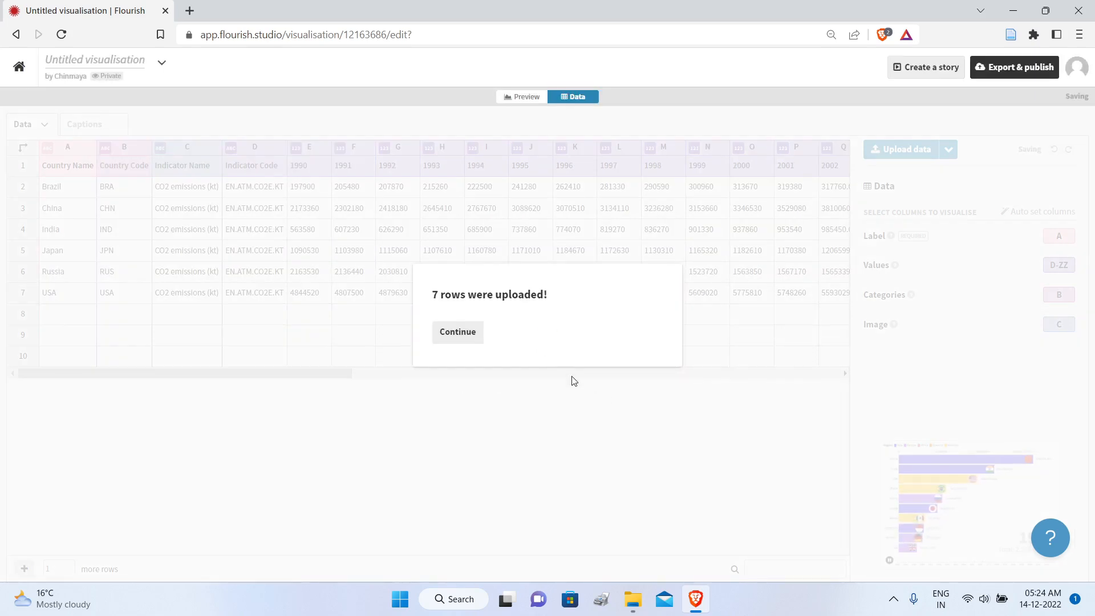
click(477, 331)
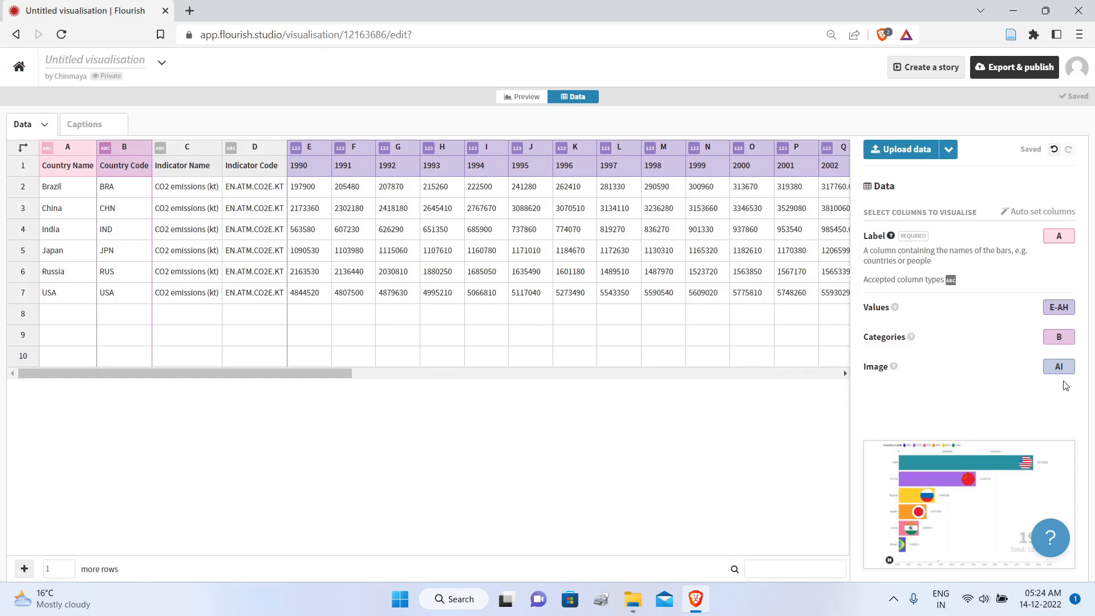
click(1057, 366)
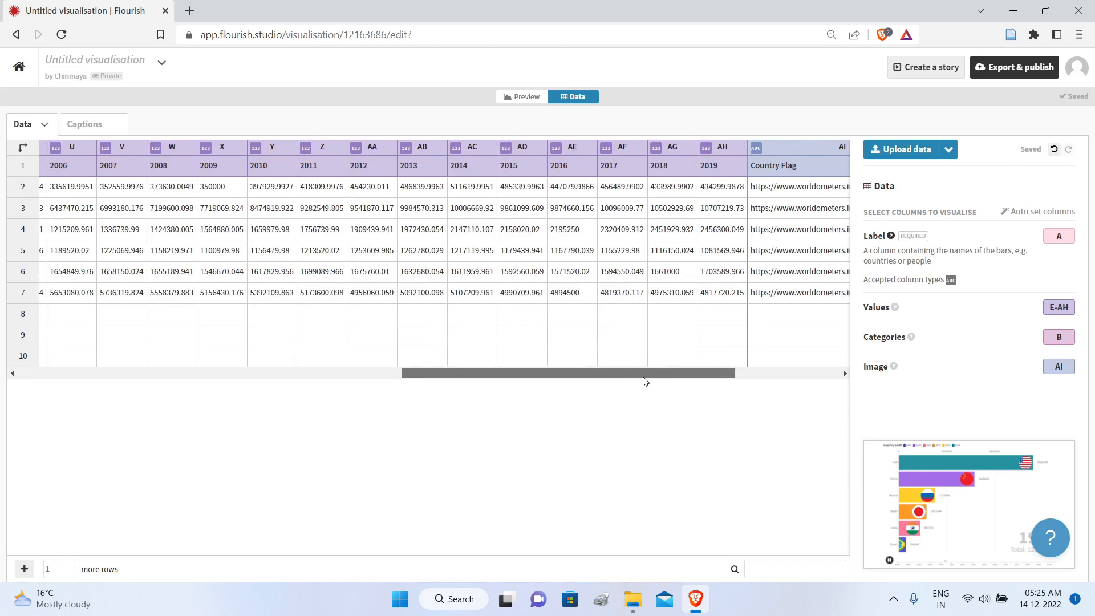
Step: Preview the bar chart race, hiding USA through the legend and showing it again
click(521, 98)
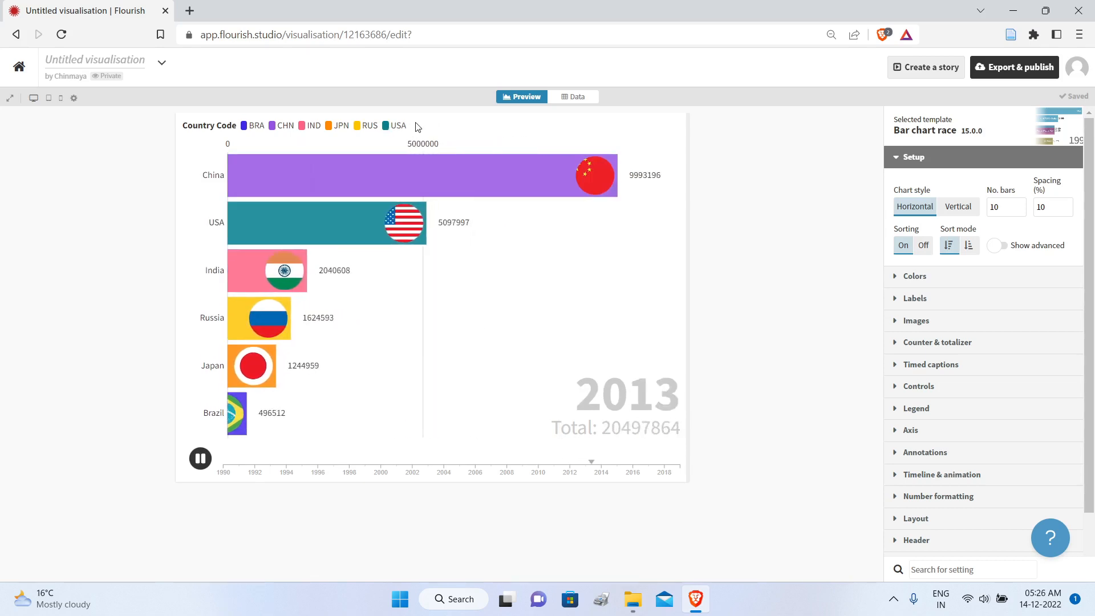
click(387, 126)
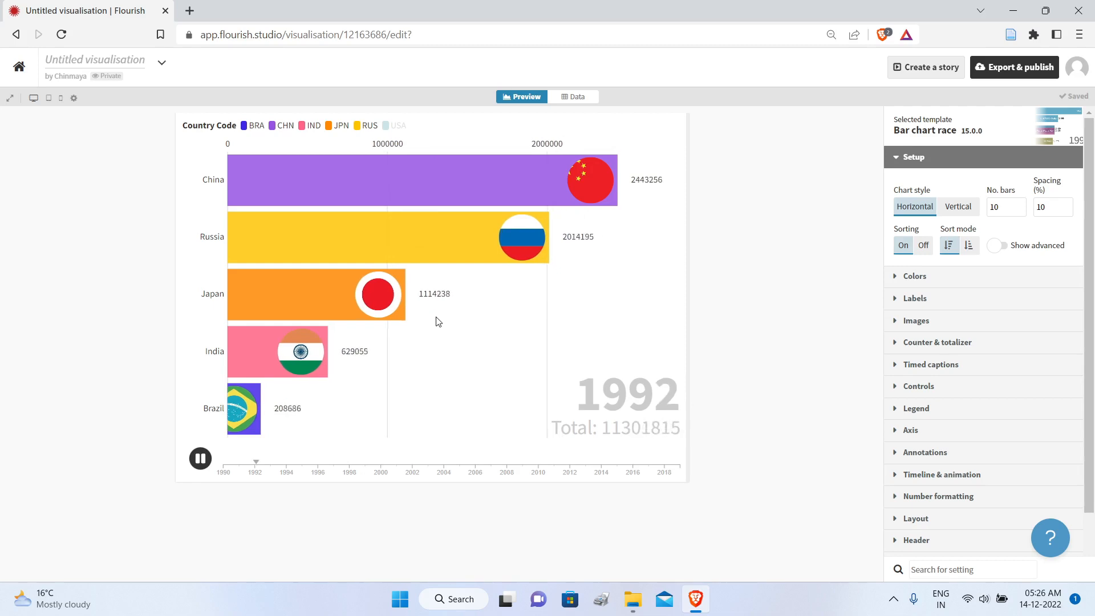
click(386, 127)
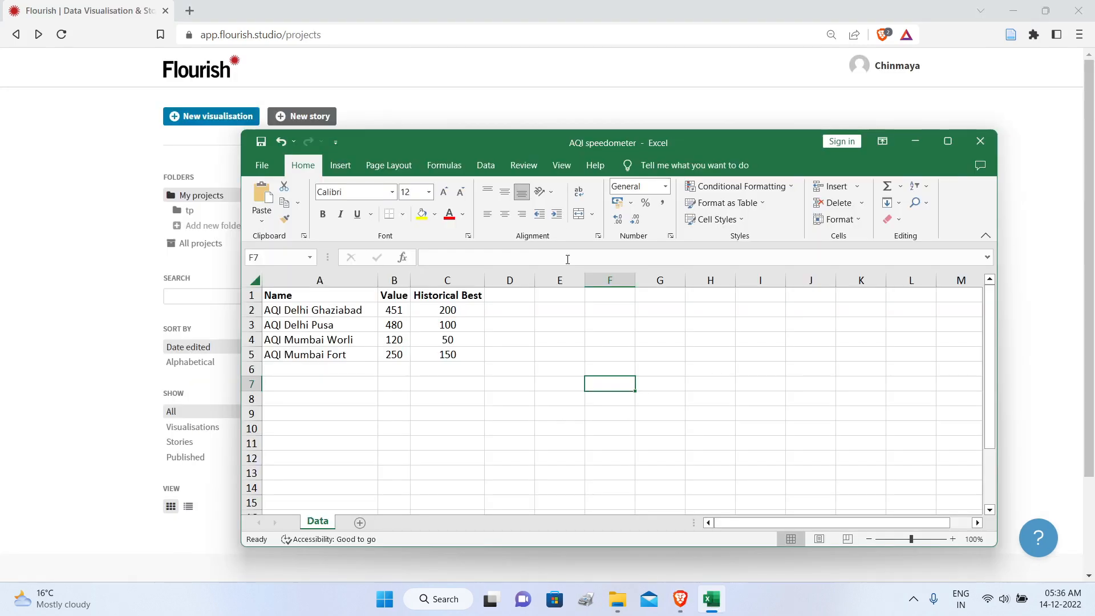
Step: Close the AQI speedometer workbook and create a new Flourish visualisation from the Simple starting point of the Gauge template
drag(466, 138, 480, 134)
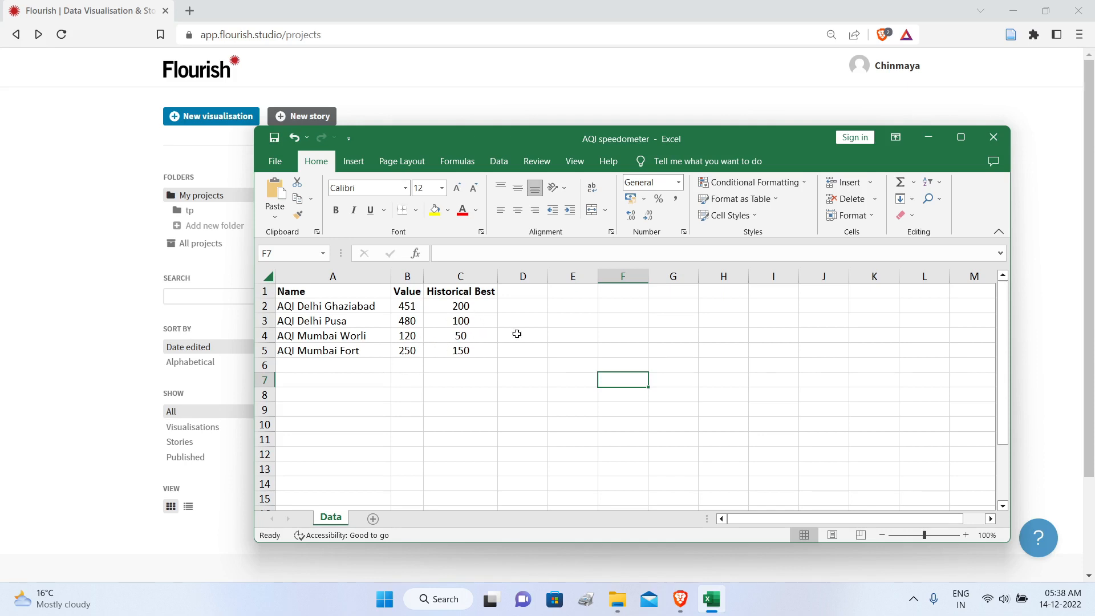
click(993, 138)
key(alt+Right)
scroll(876, 122, down, 15)
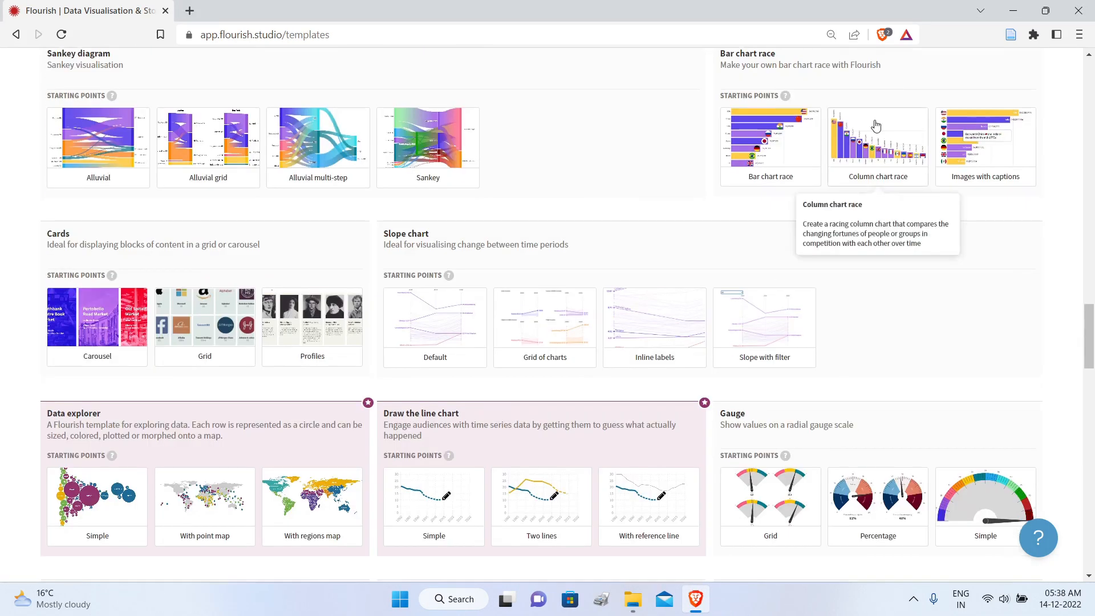
scroll(876, 128, up, 4)
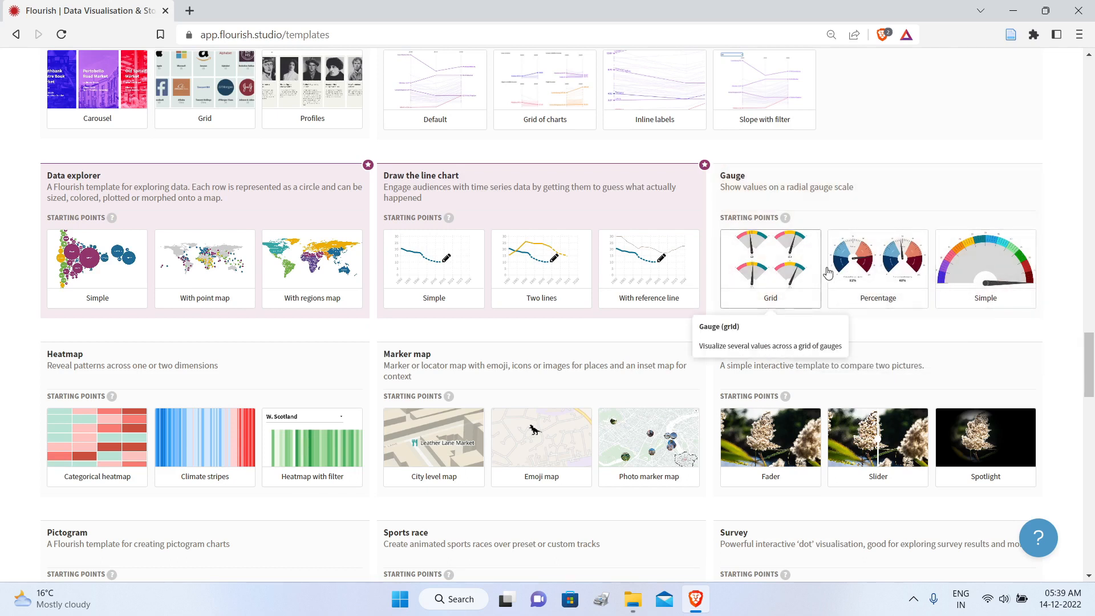
click(993, 256)
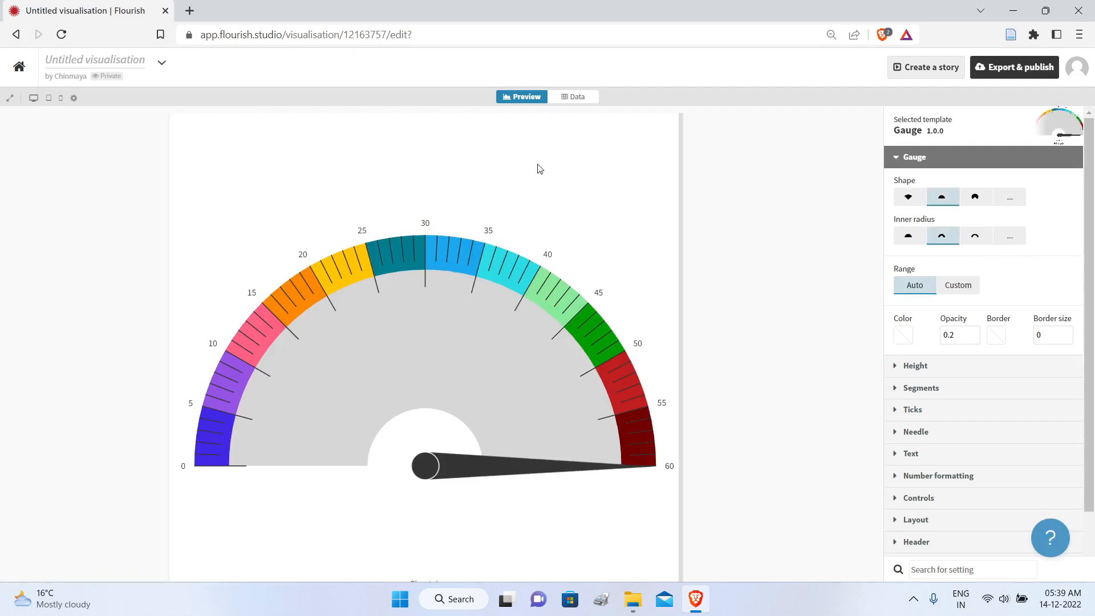
Step: Compare the sample data with the gauge, set the Cheetah value to 30 and preview the gauge again
click(574, 101)
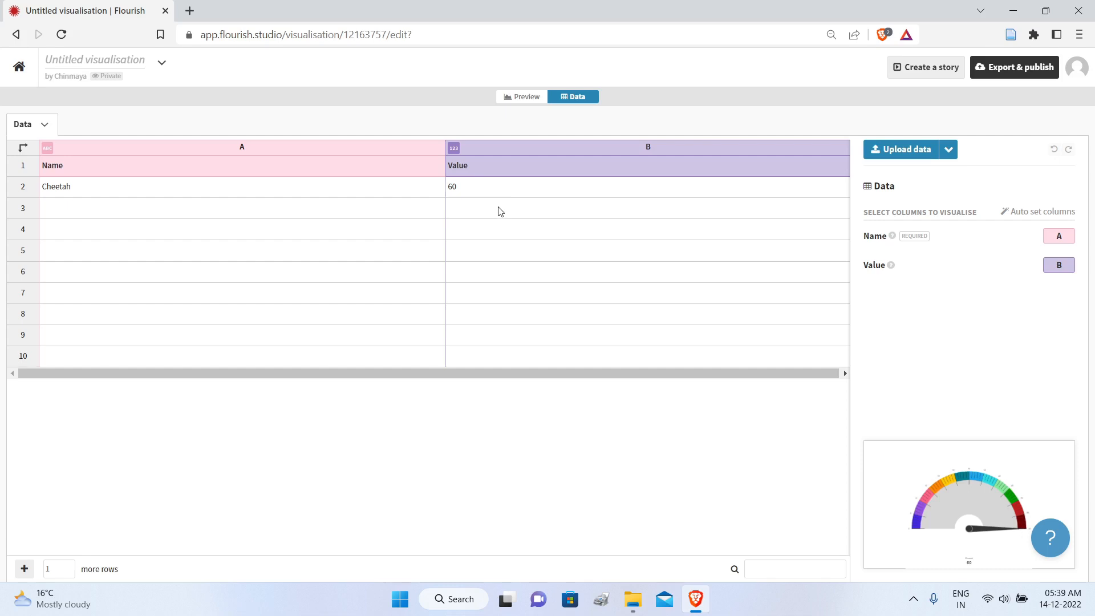
click(522, 96)
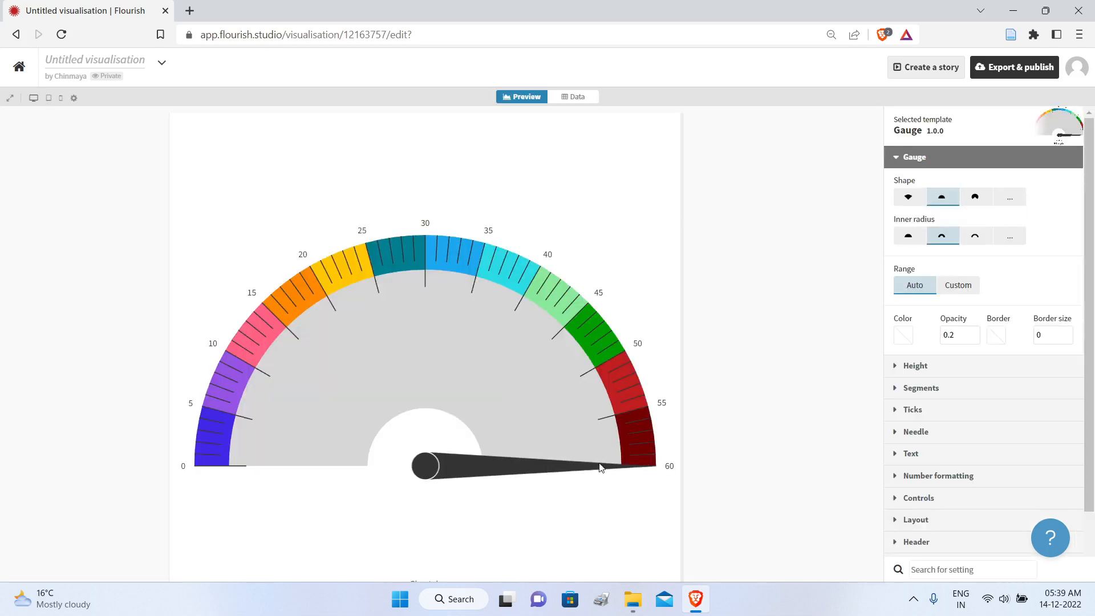
click(579, 97)
click(480, 190)
double_click(459, 192)
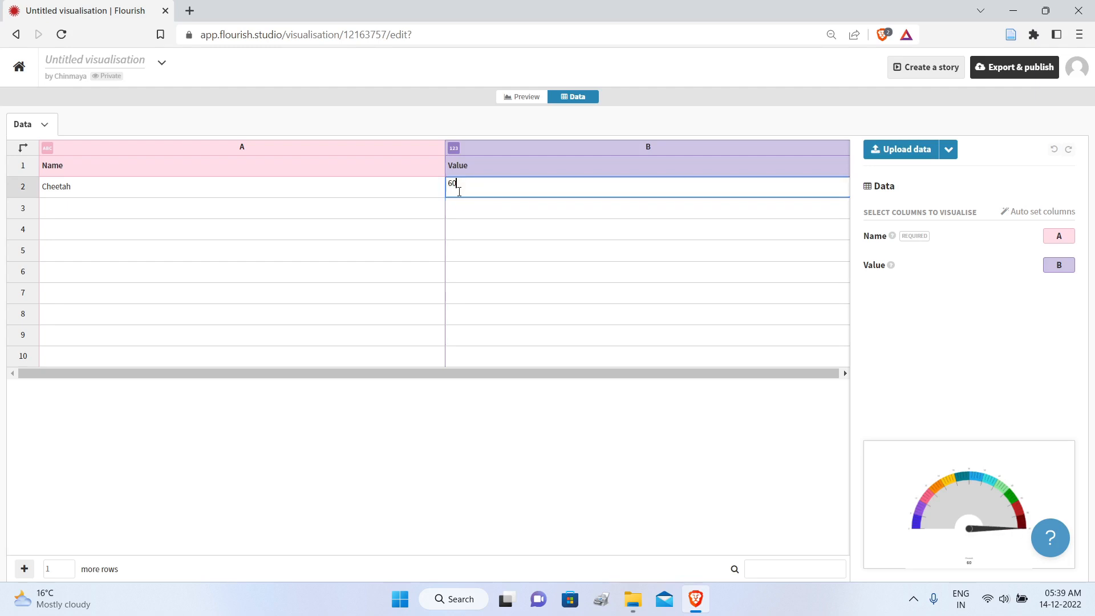
double_click(452, 186)
text(30)
key(Return)
click(521, 97)
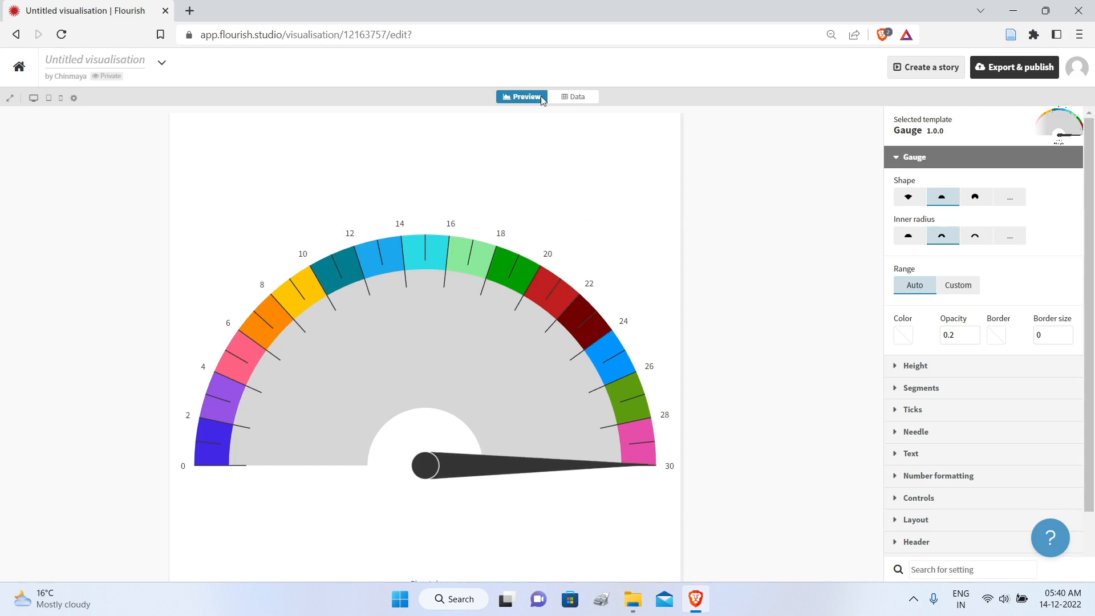
Step: Replace the gauge's sample data by importing the AQI speedometer workbook
click(570, 98)
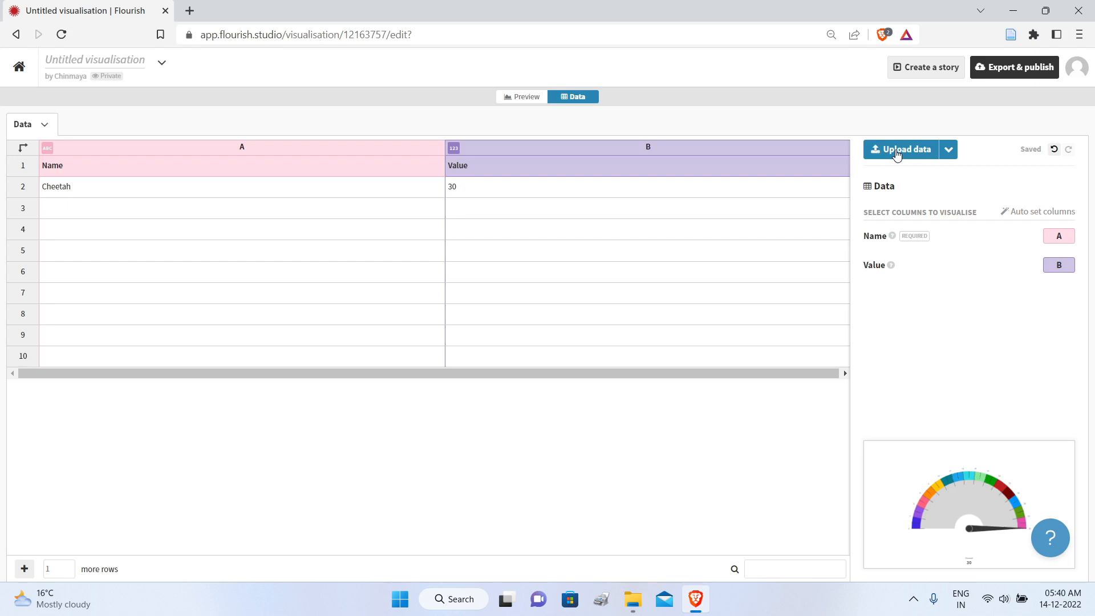
click(896, 152)
click(324, 217)
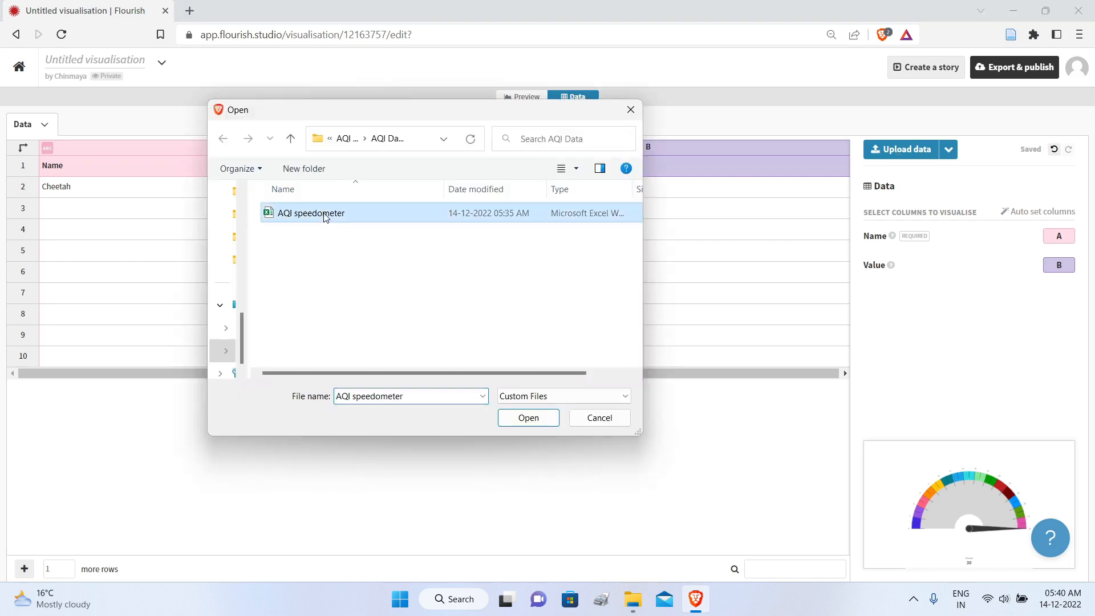
click(528, 419)
click(453, 371)
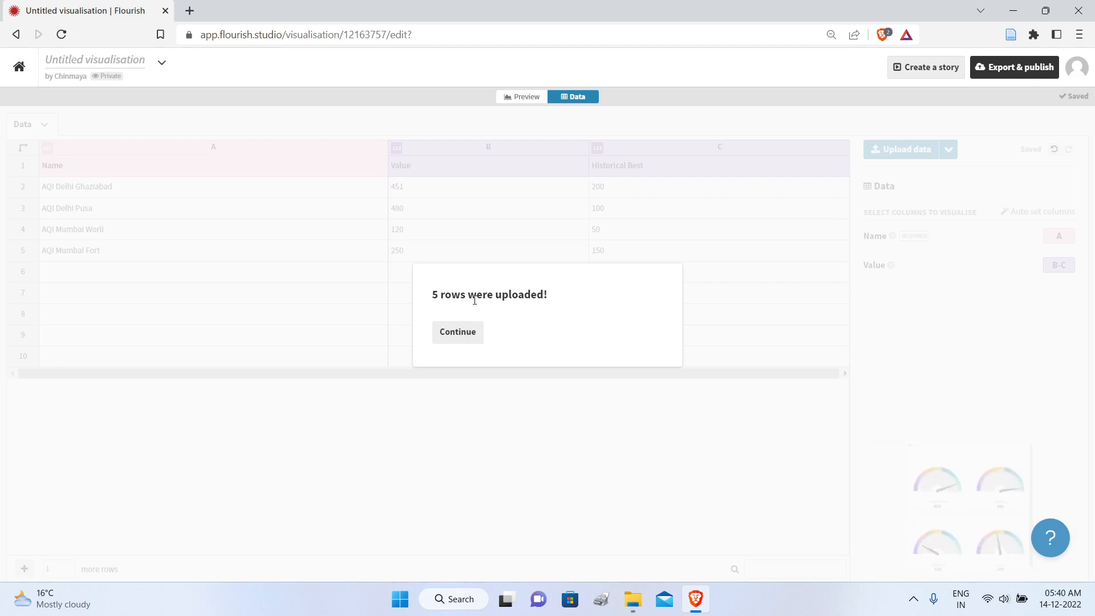
click(458, 336)
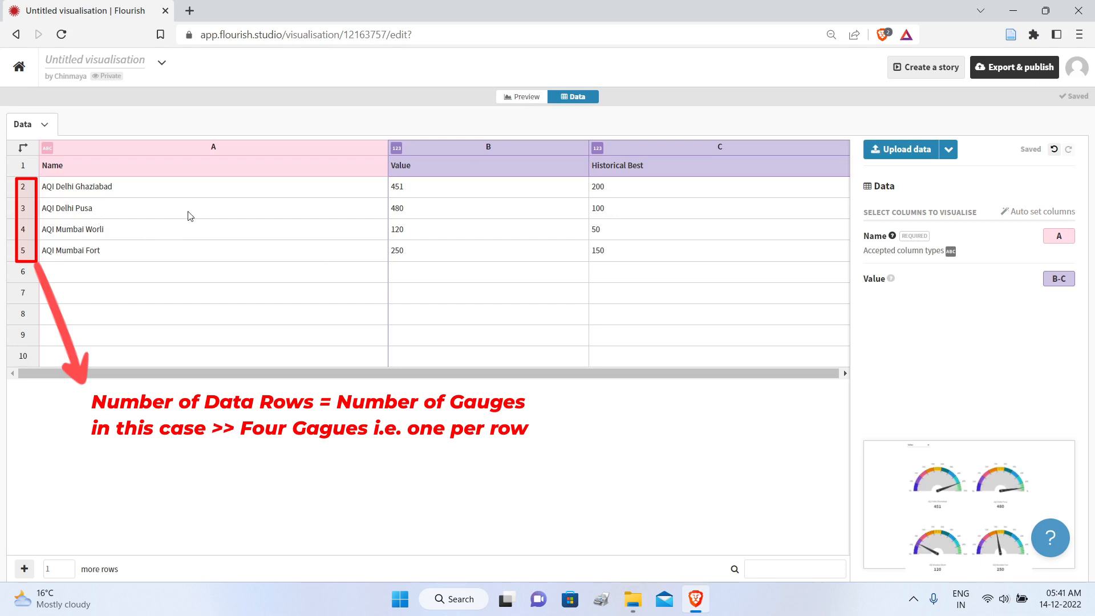
Step: Preview the gauges for the Delhi and Mumbai AQI stations and open the Gauge settings
click(520, 98)
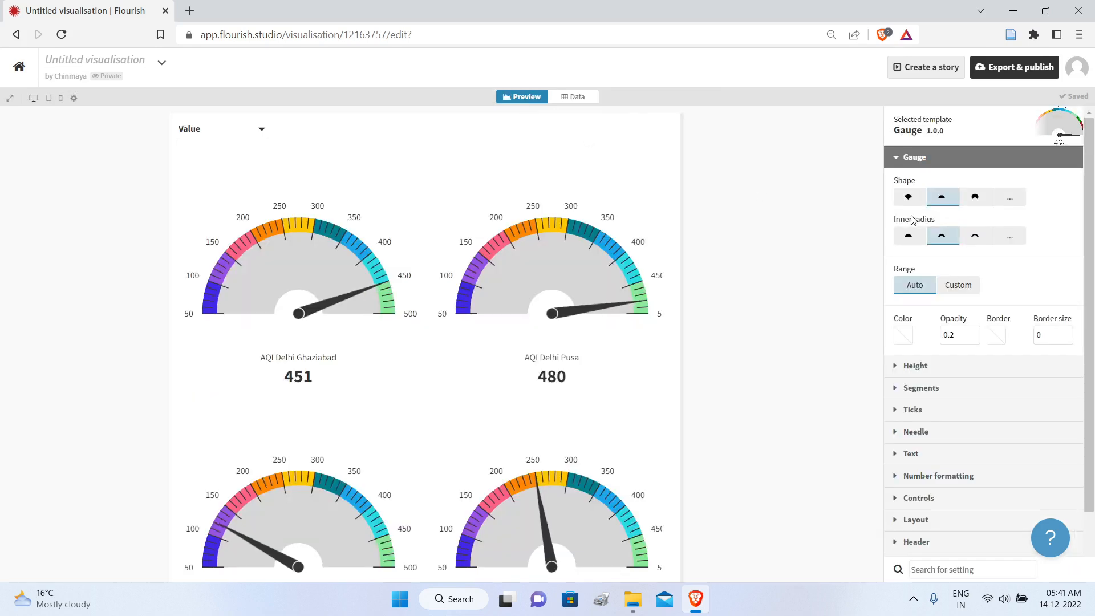
scroll(823, 223, down, 1)
scroll(823, 227, down, 1)
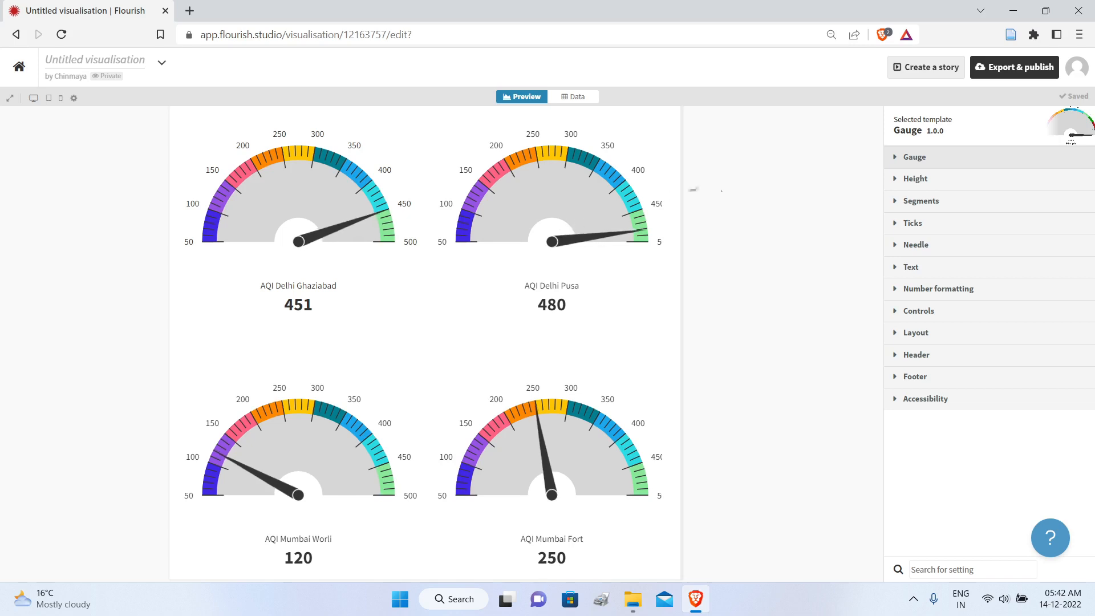
click(897, 161)
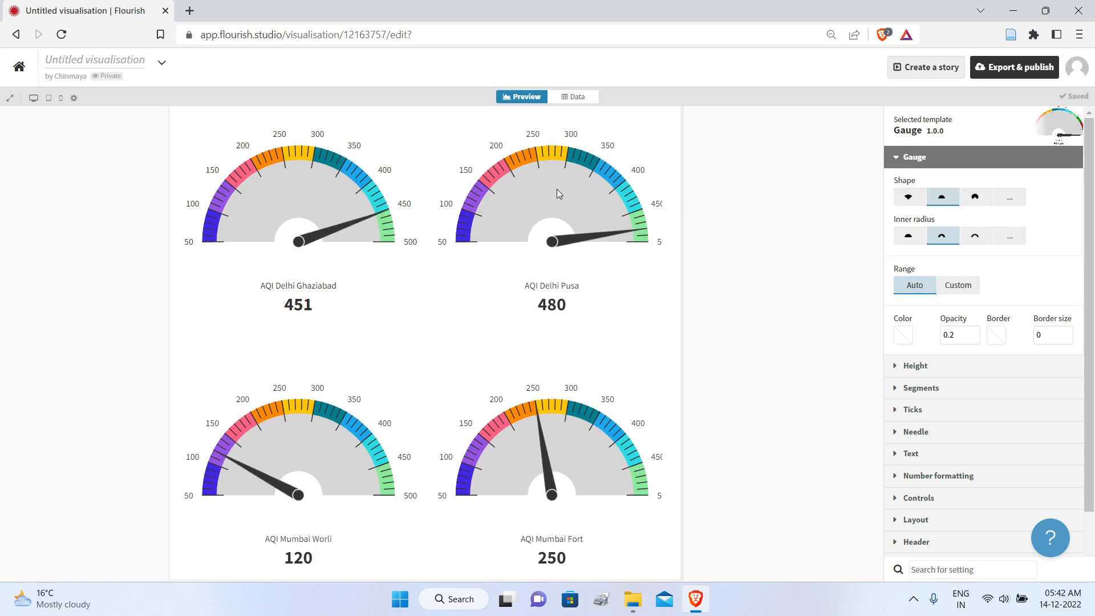
Step: Try the narrow wedge and the three-quarter-circle gauge shapes and return to the semicircle
click(909, 198)
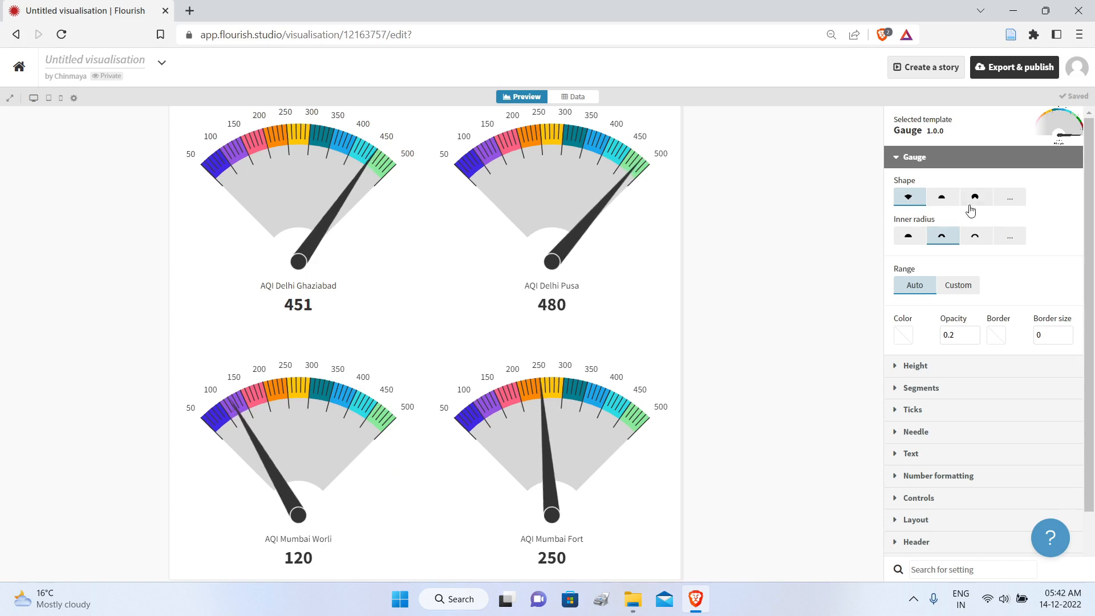
click(975, 201)
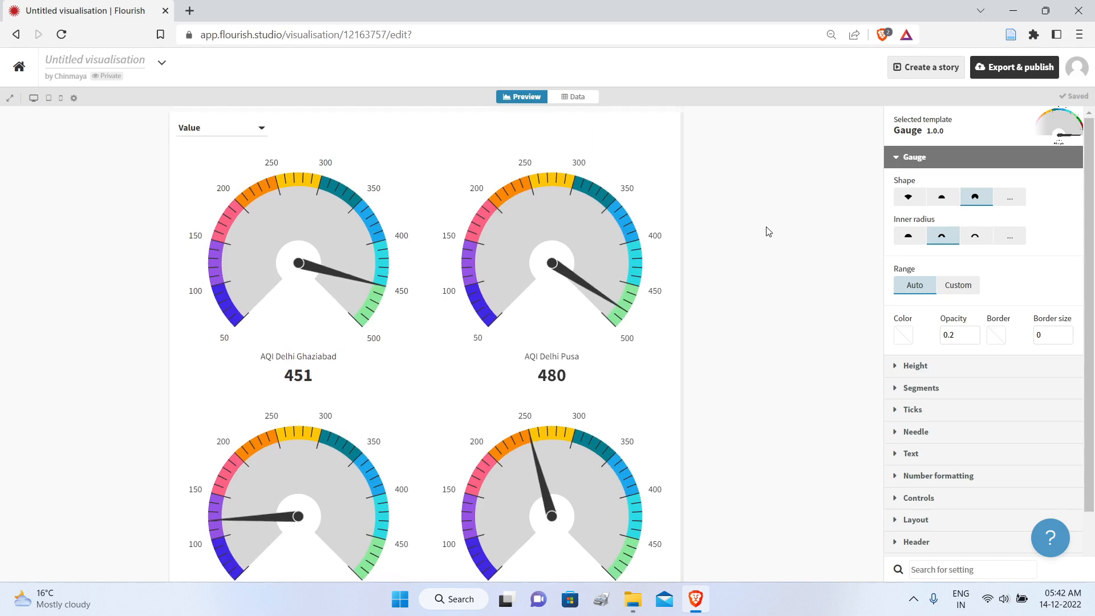
scroll(768, 232, down, 1)
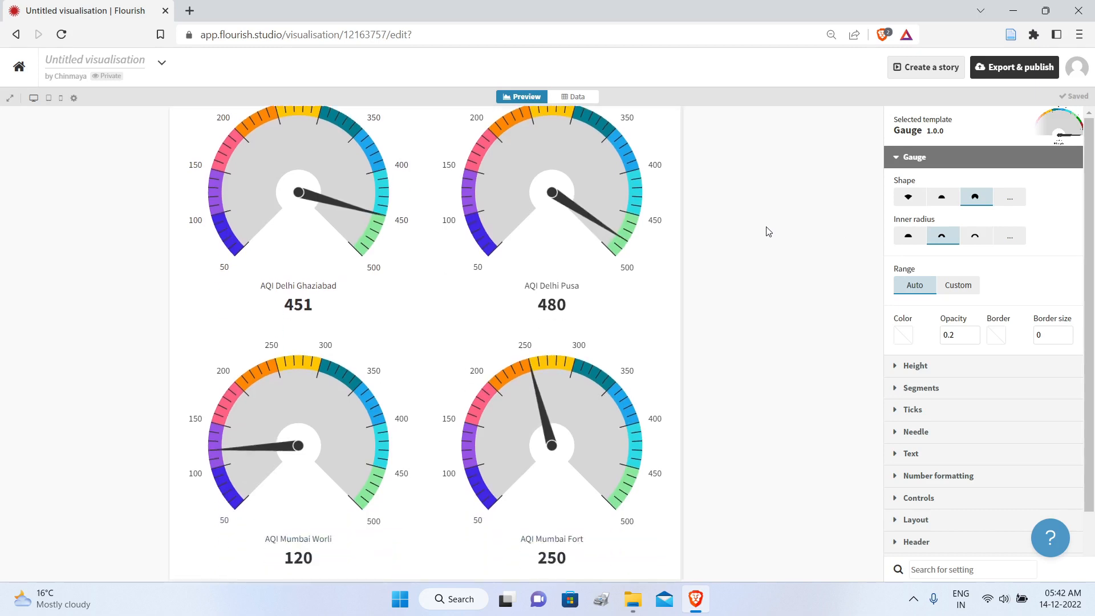
click(942, 200)
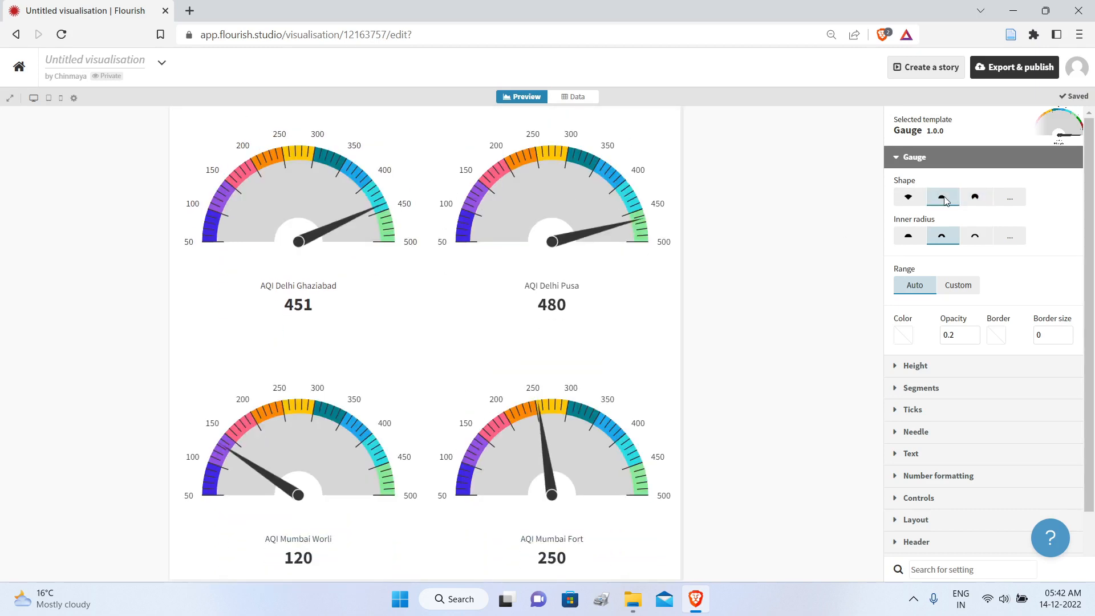
Step: Compare the small, medium and large inner radius options for the gauges and return to the medium one
click(909, 239)
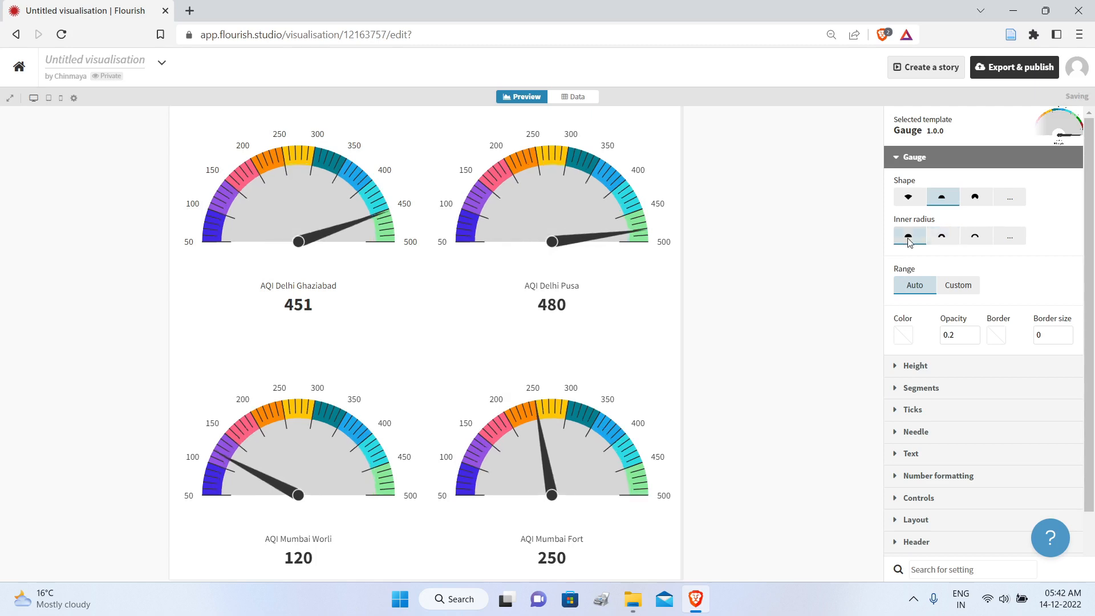
click(942, 237)
click(975, 237)
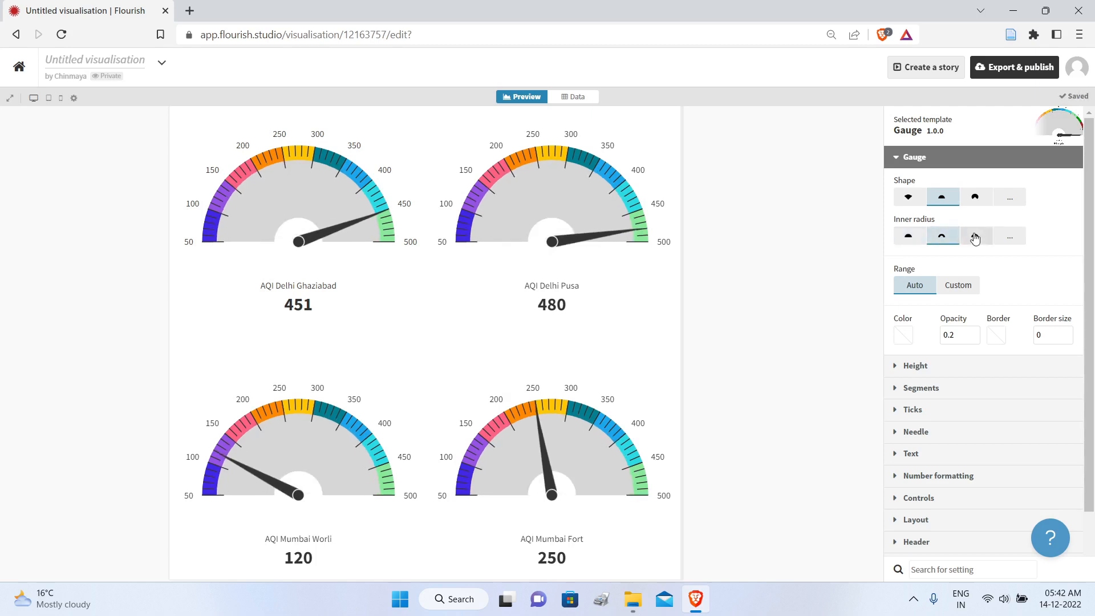
click(912, 242)
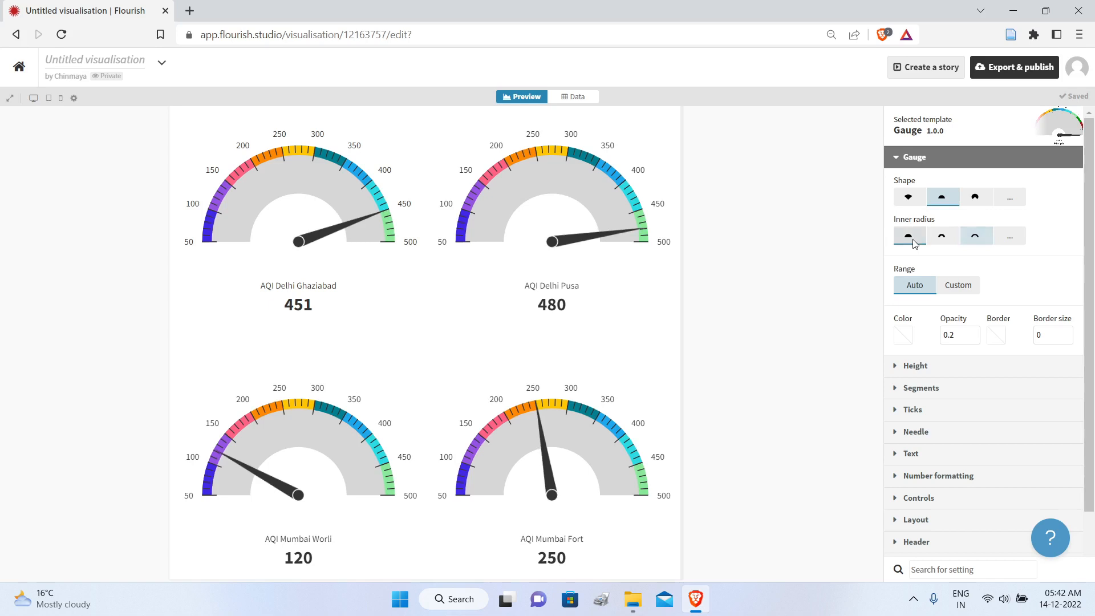
click(938, 238)
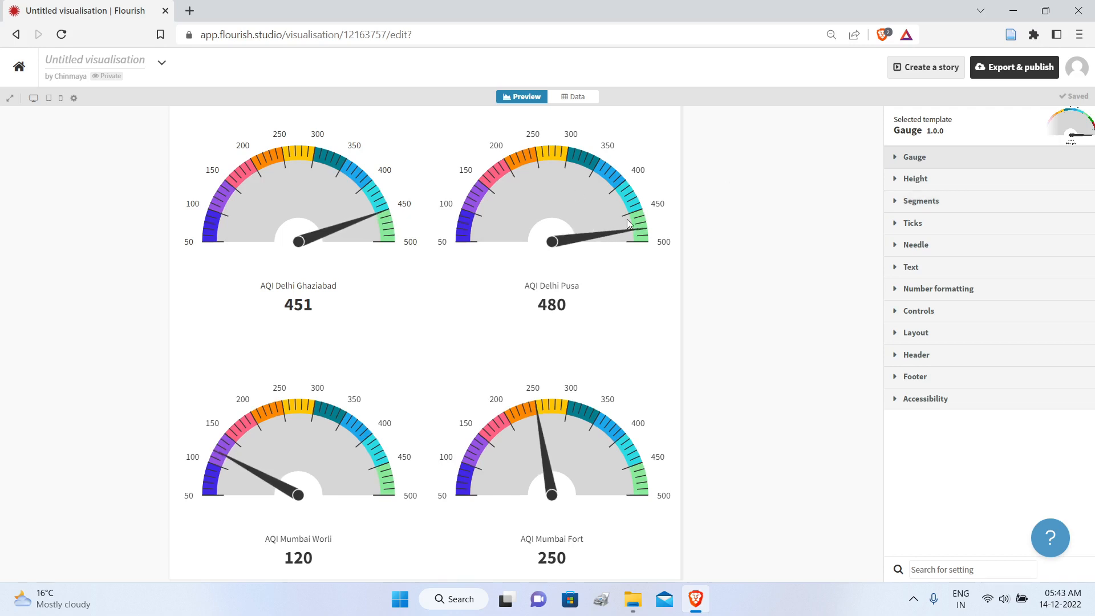
Step: Switch the gauge segments to custom numbering and define the first segment range as 0 :: 50
click(895, 204)
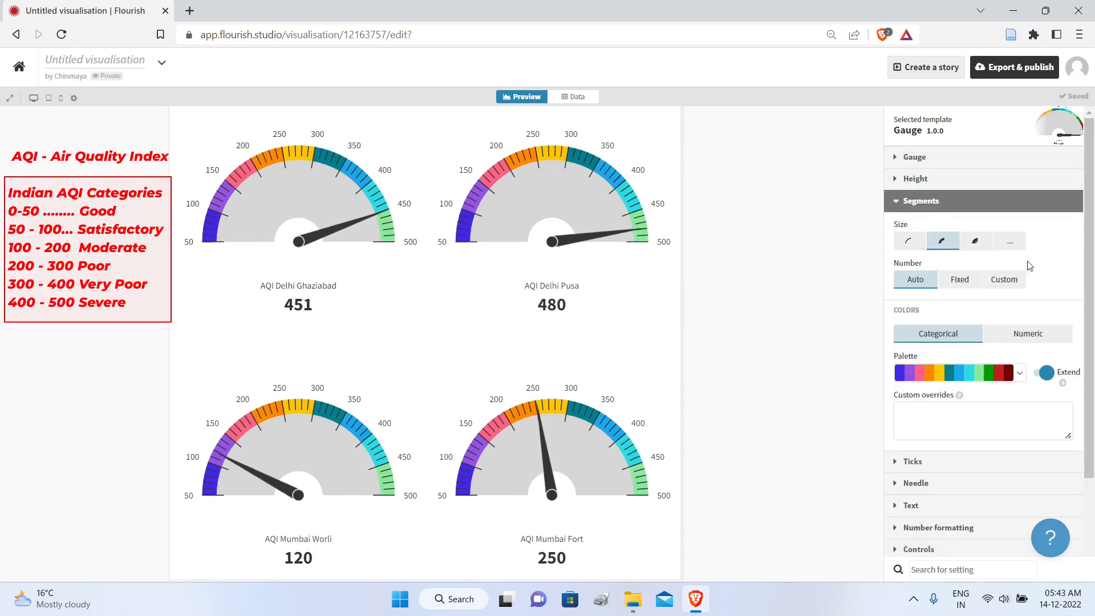
scroll(1029, 266, down, 2)
scroll(1029, 265, up, 2)
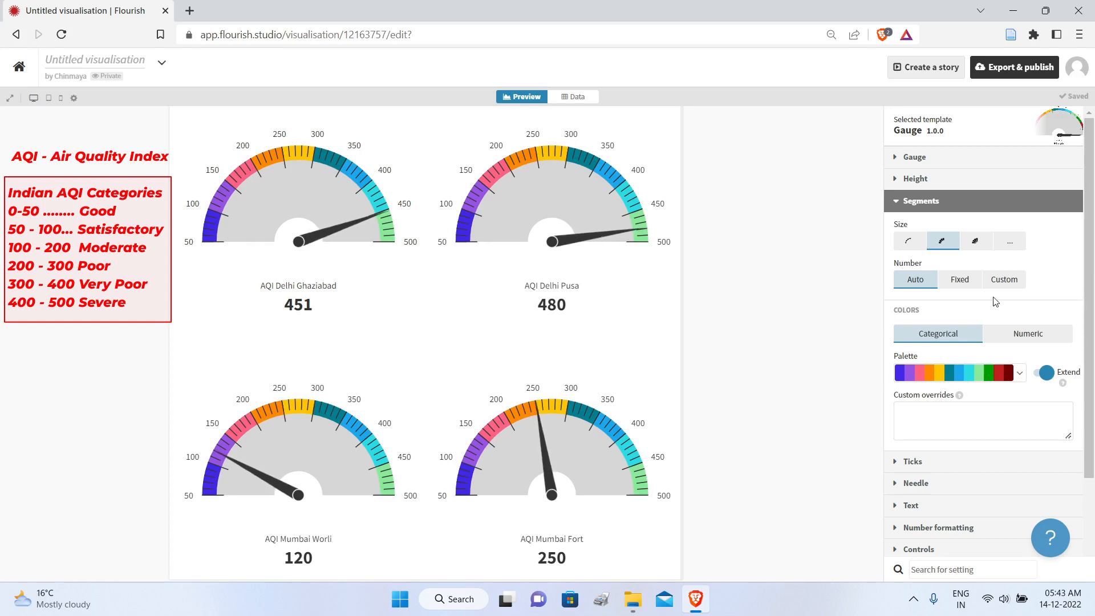
scroll(929, 203, down, 1)
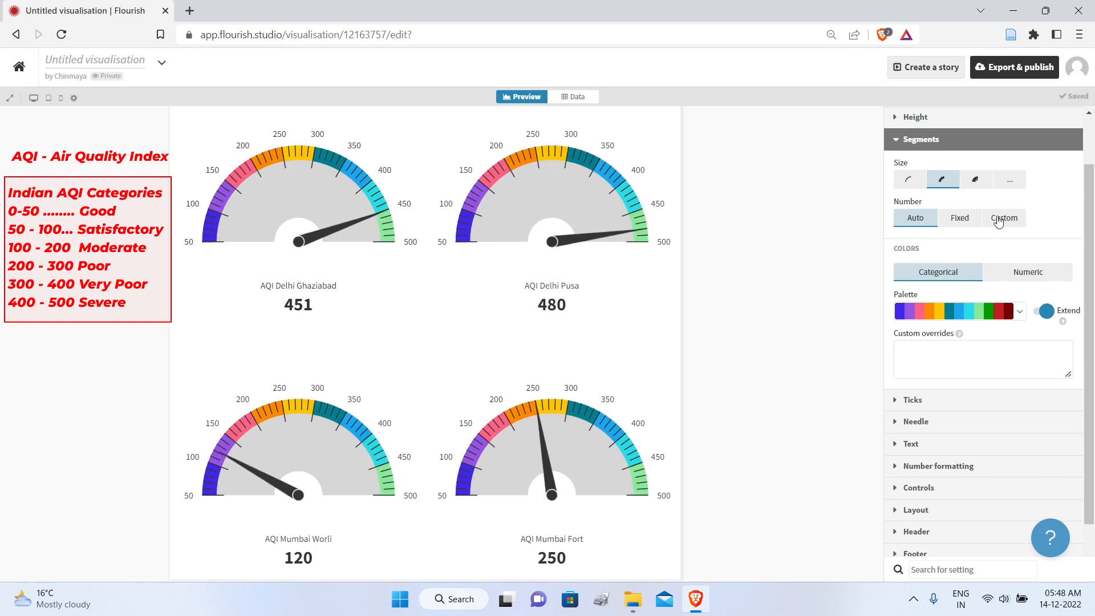
drag(1001, 219, 1013, 223)
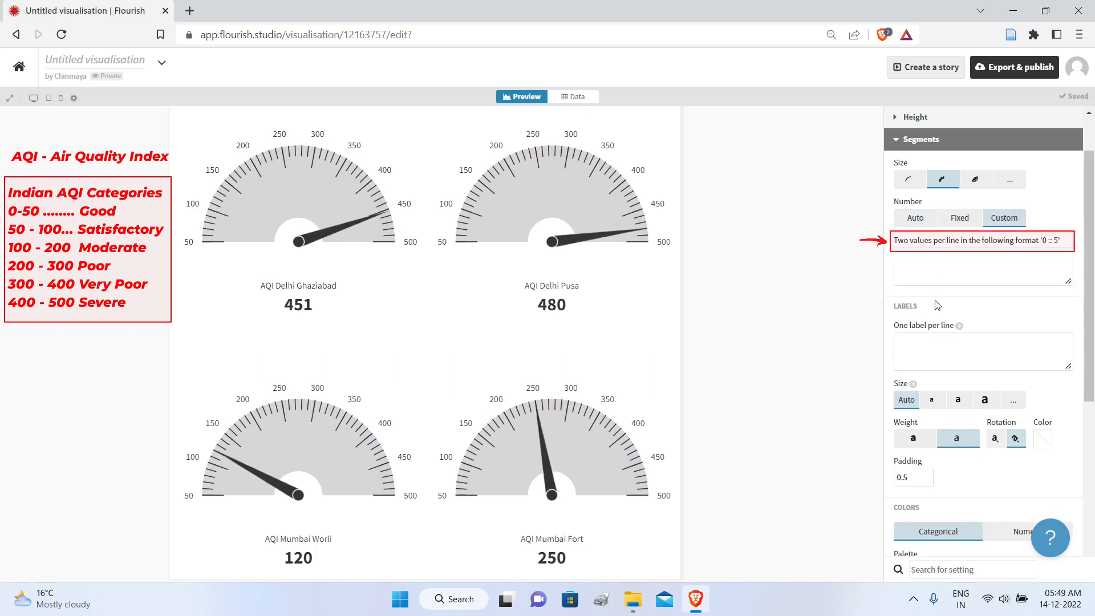
click(930, 261)
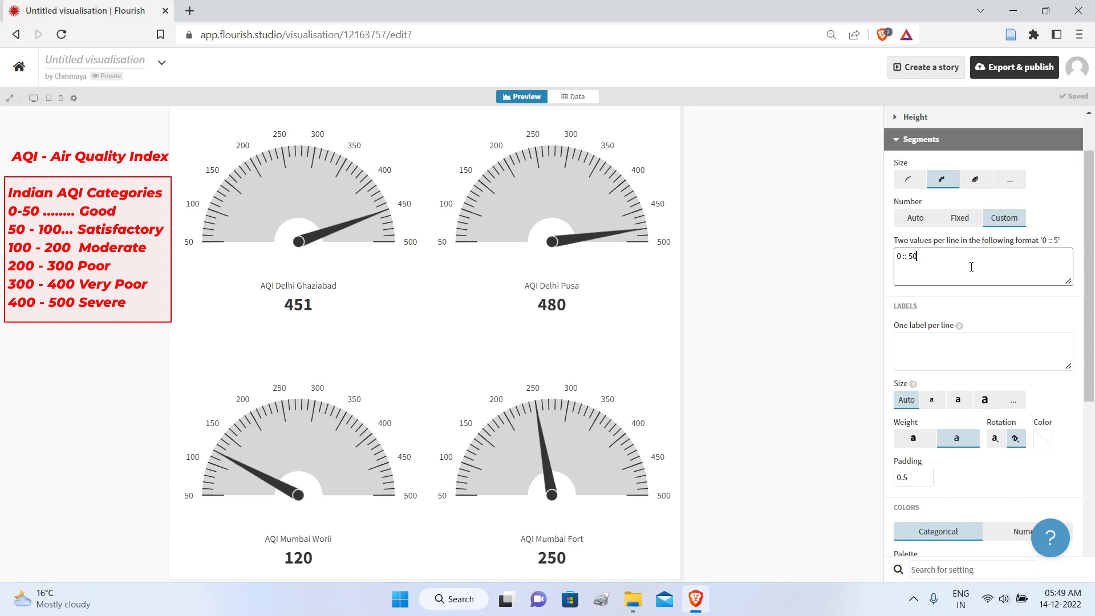
click(925, 343)
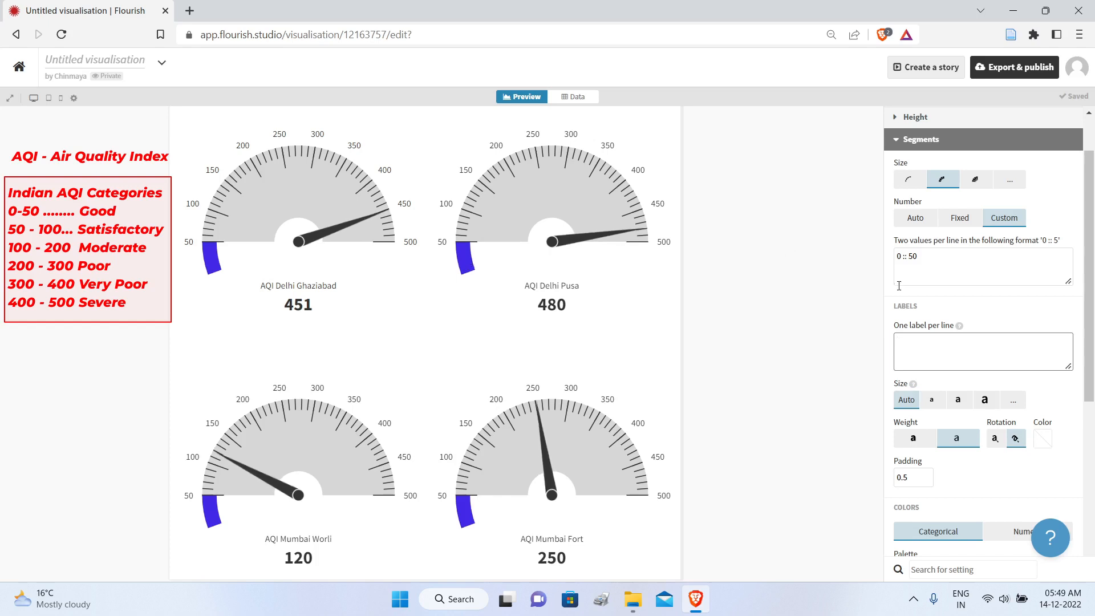
Step: Add the custom segment ranges 50 :: 100, 100 :: 200, 200 :: 300, 300 :: 400 and 400 :: 500 and apply them
click(915, 272)
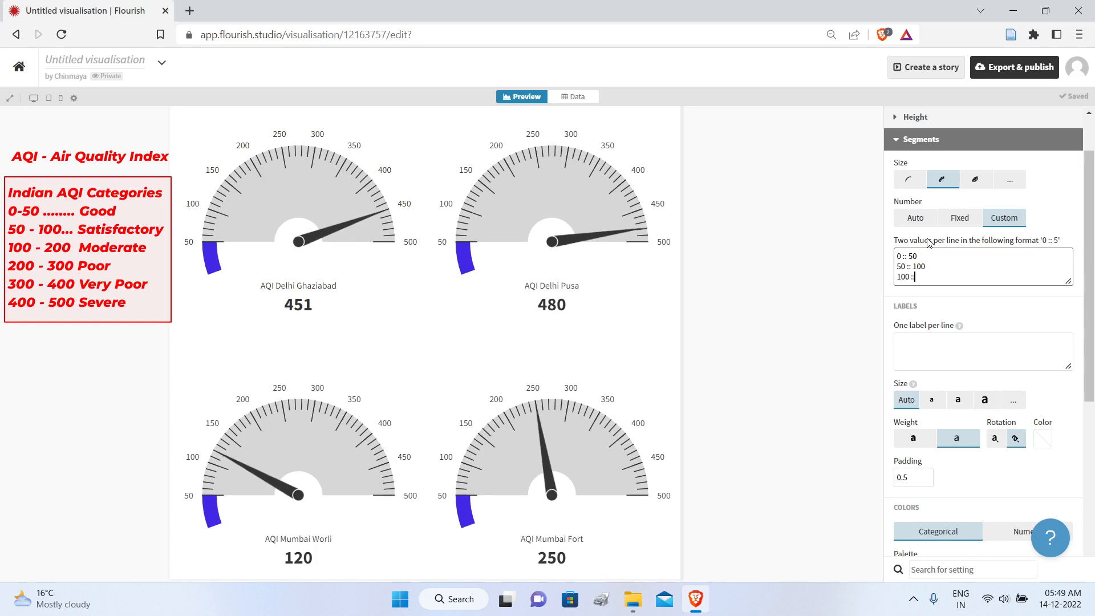
key(Return)
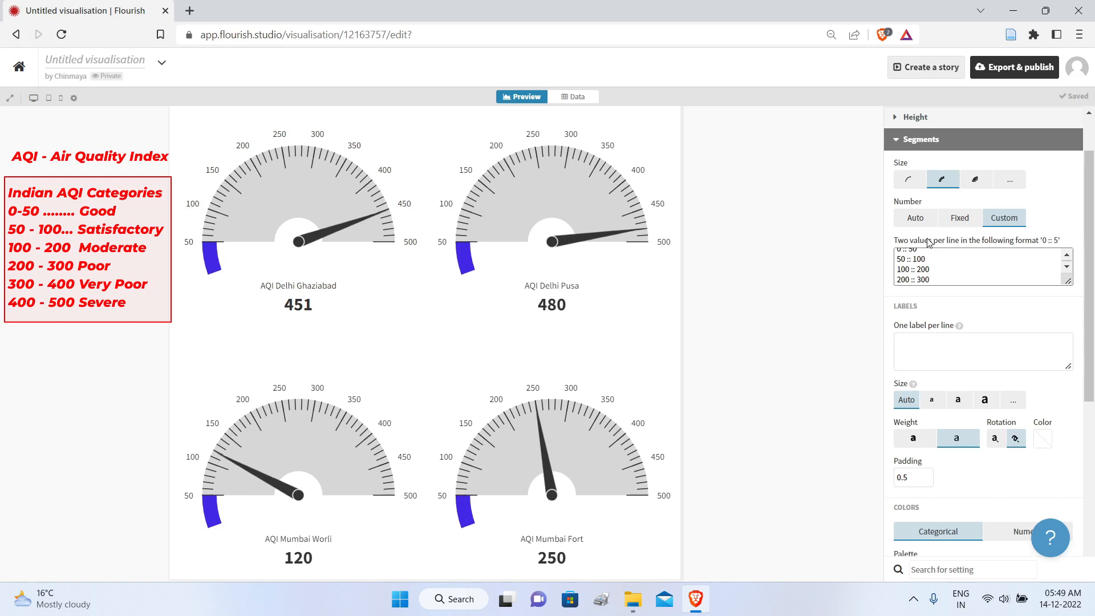
text(200 :: 300)
key(Return)
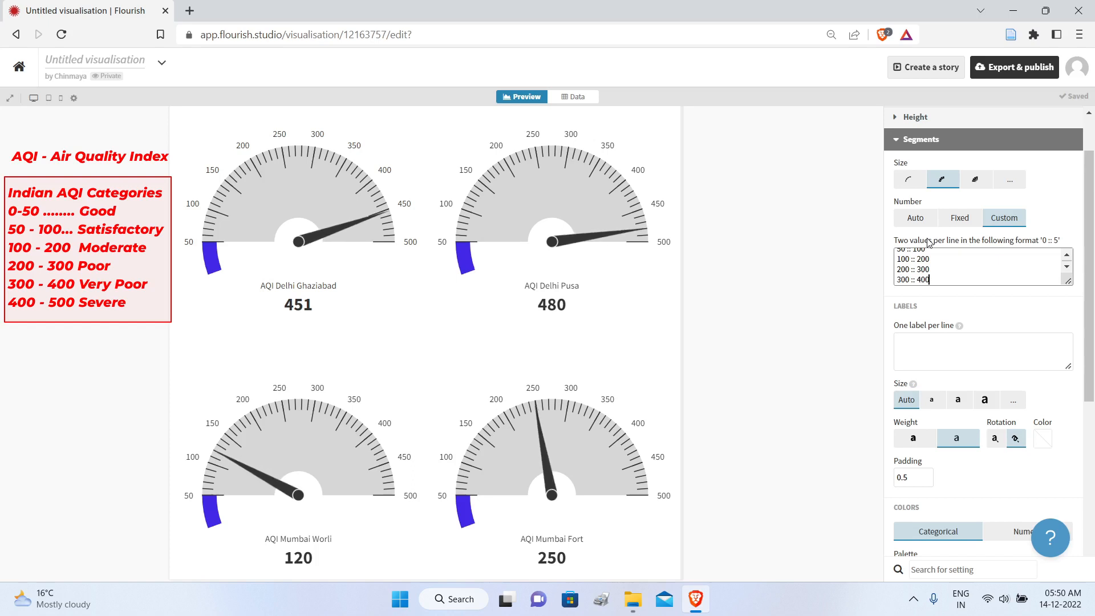
key(Return)
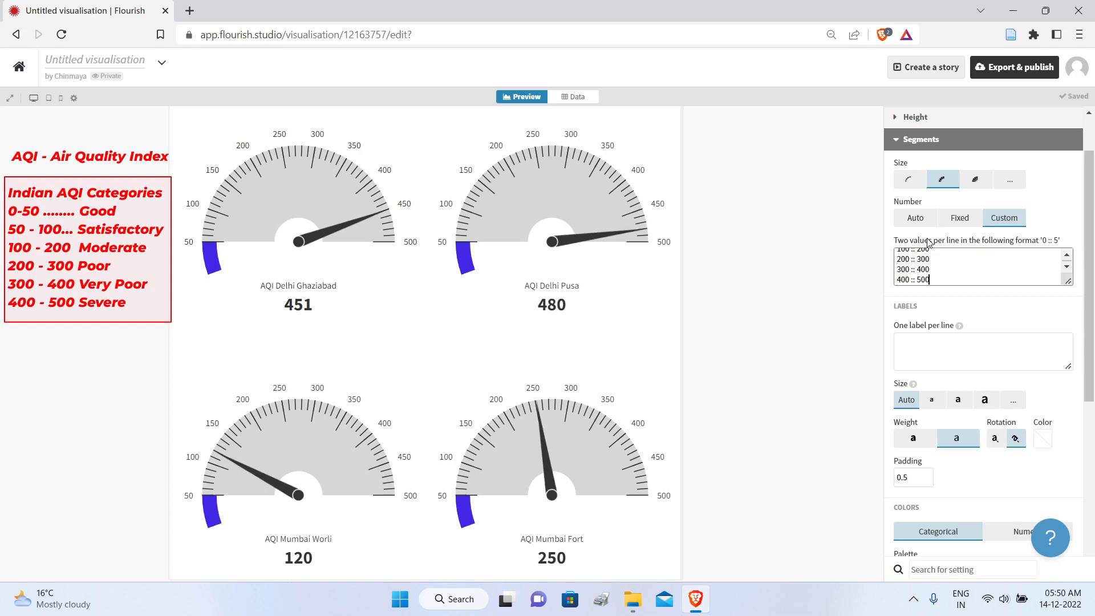
click(946, 345)
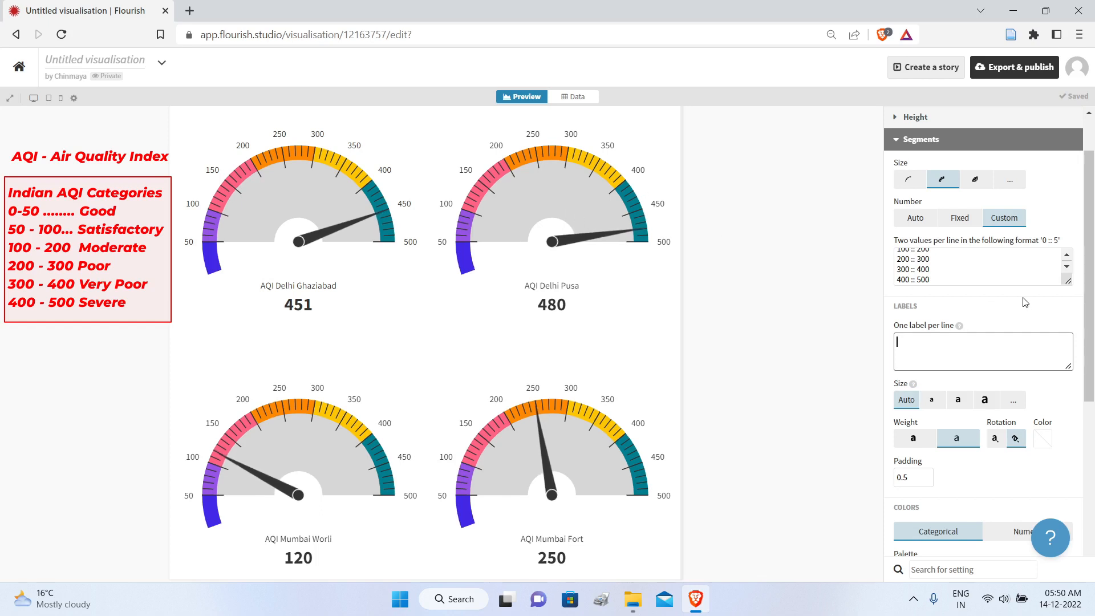
Step: Label the first three gauge segments Good, Satisfactory and Moderate, one label per line
scroll(1028, 302, down, 4)
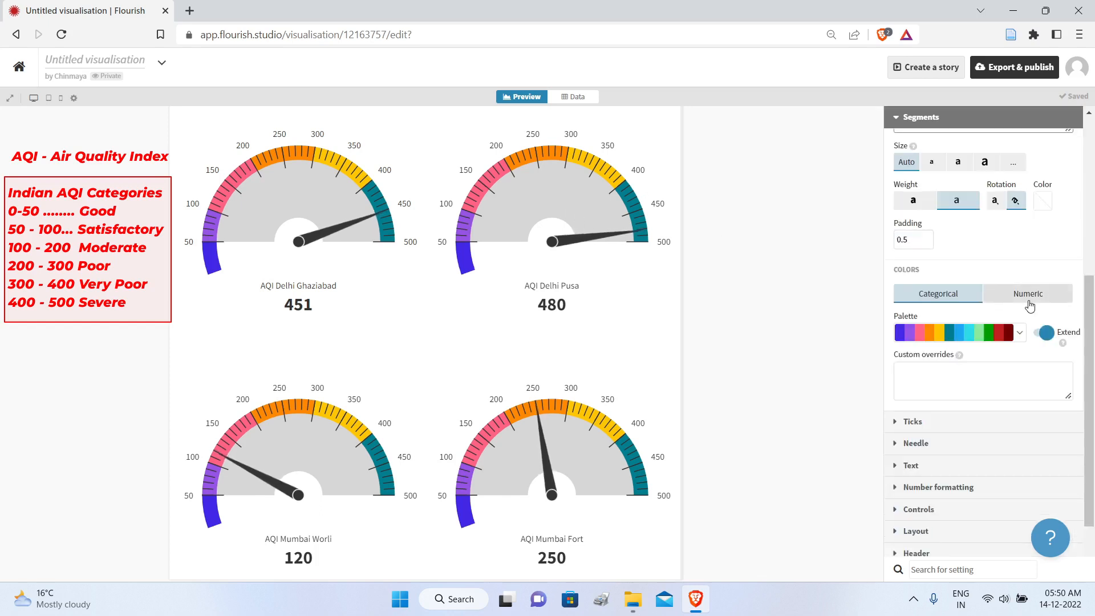
scroll(1029, 305, up, 5)
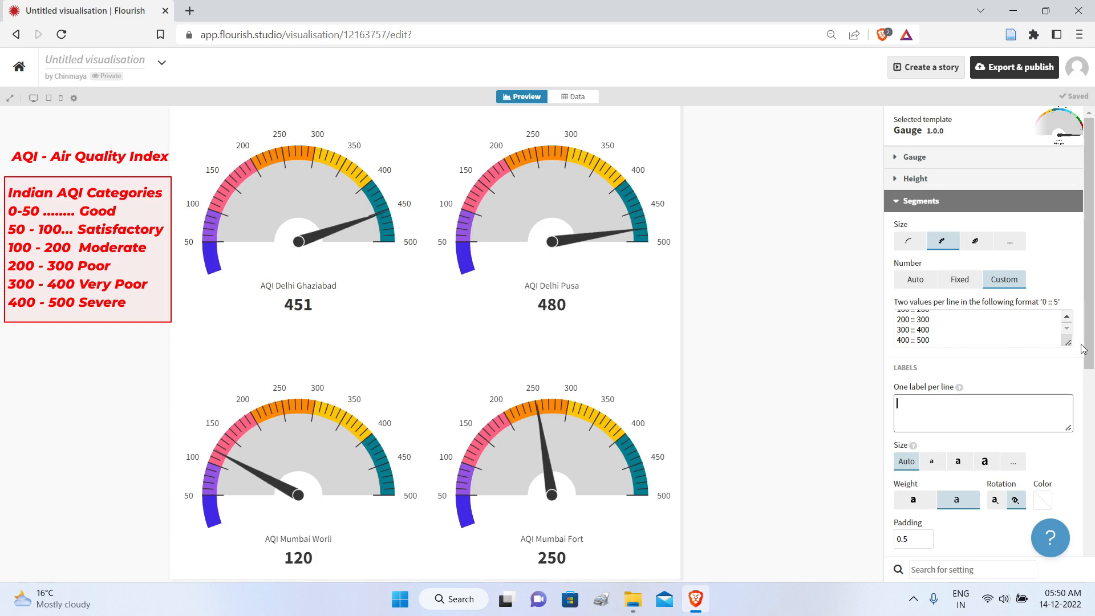
drag(1089, 321, 1085, 378)
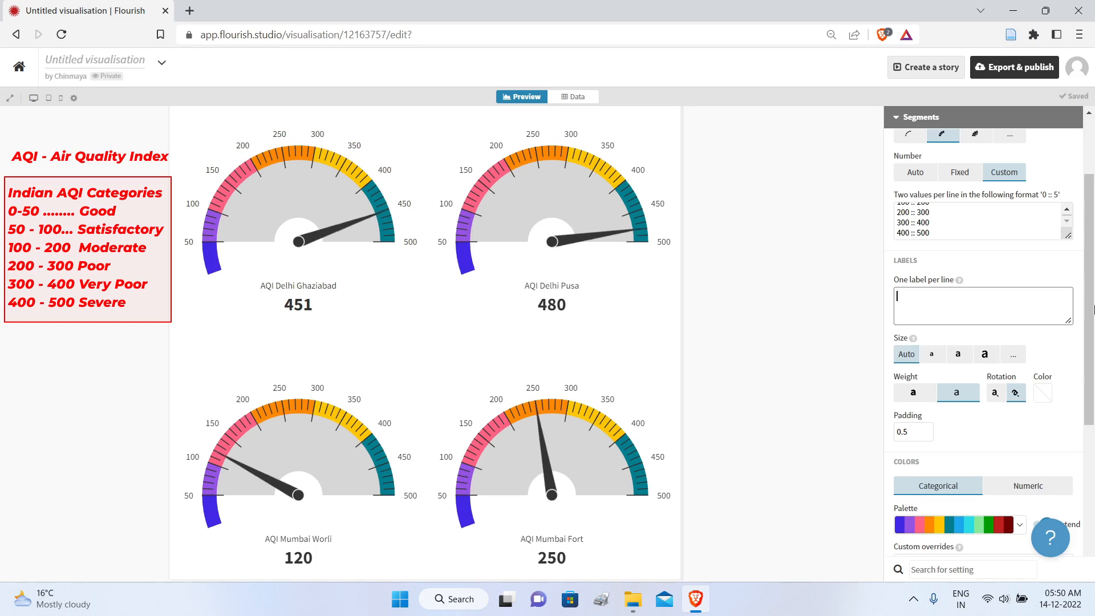
scroll(1000, 225, up, 1)
scroll(1000, 225, down, 1)
scroll(1000, 225, down, 1)
click(950, 293)
scroll(950, 214, up, 2)
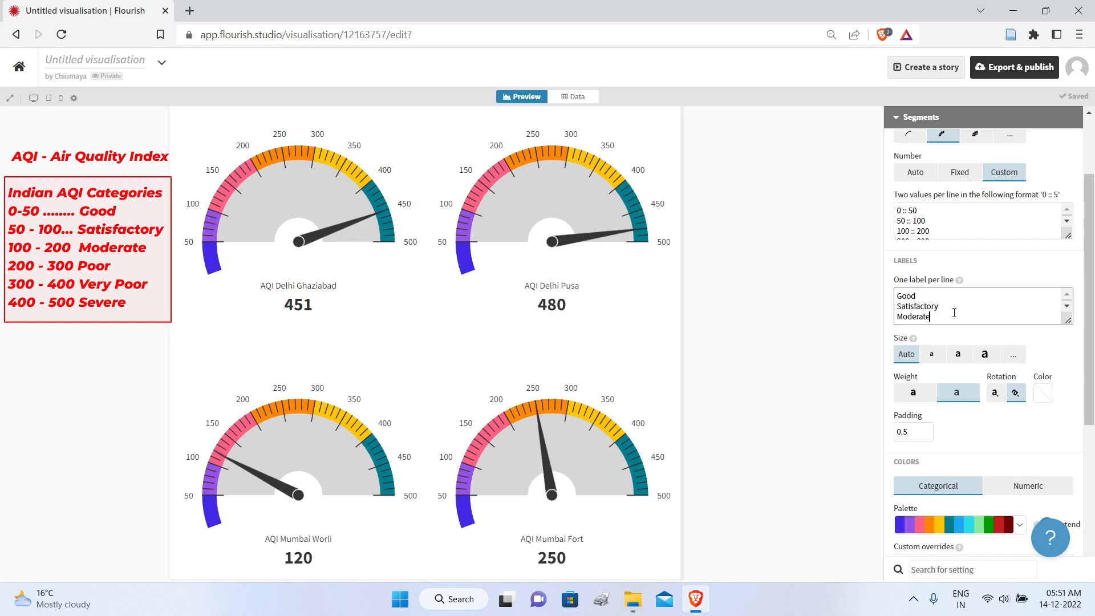
Step: Label the remaining segments Poor, Very Poor and Severe, and check the label list against the segment ranges
key(Return)
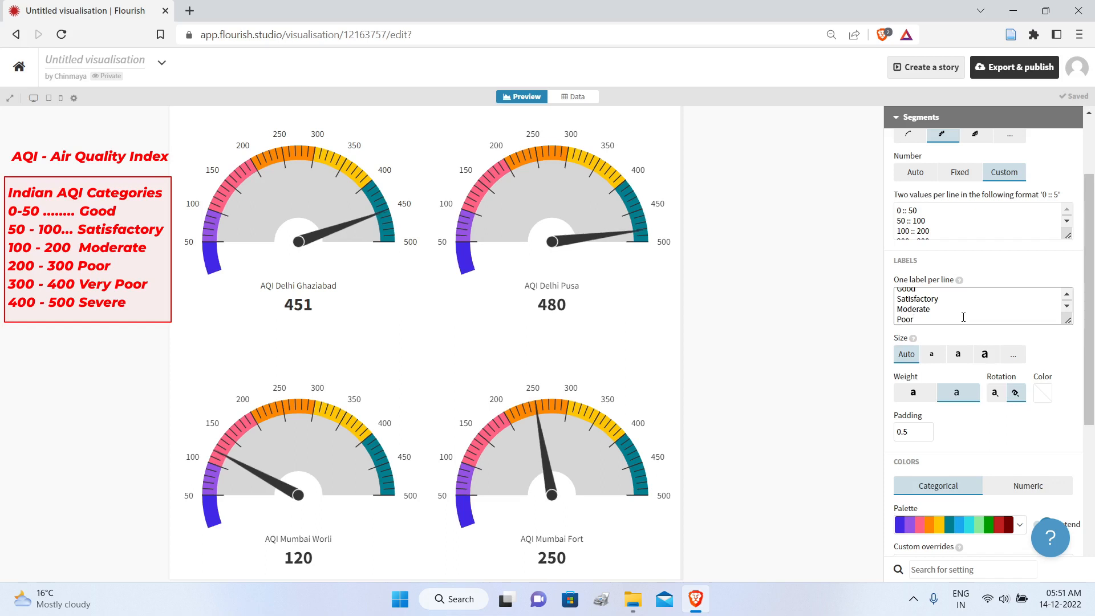
key(Return)
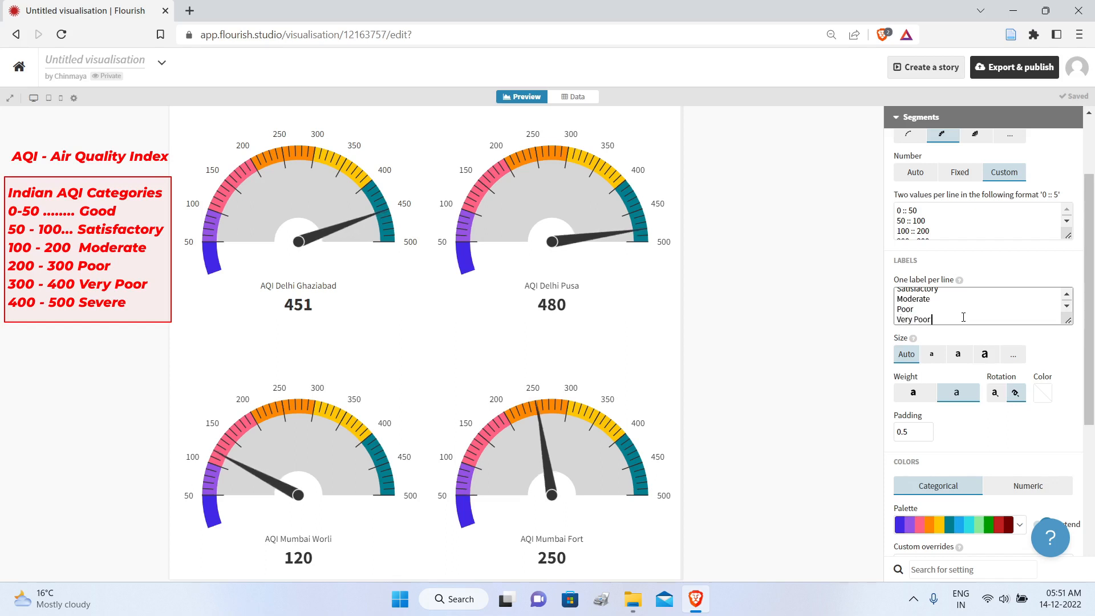
text(Very Poor)
key(Return)
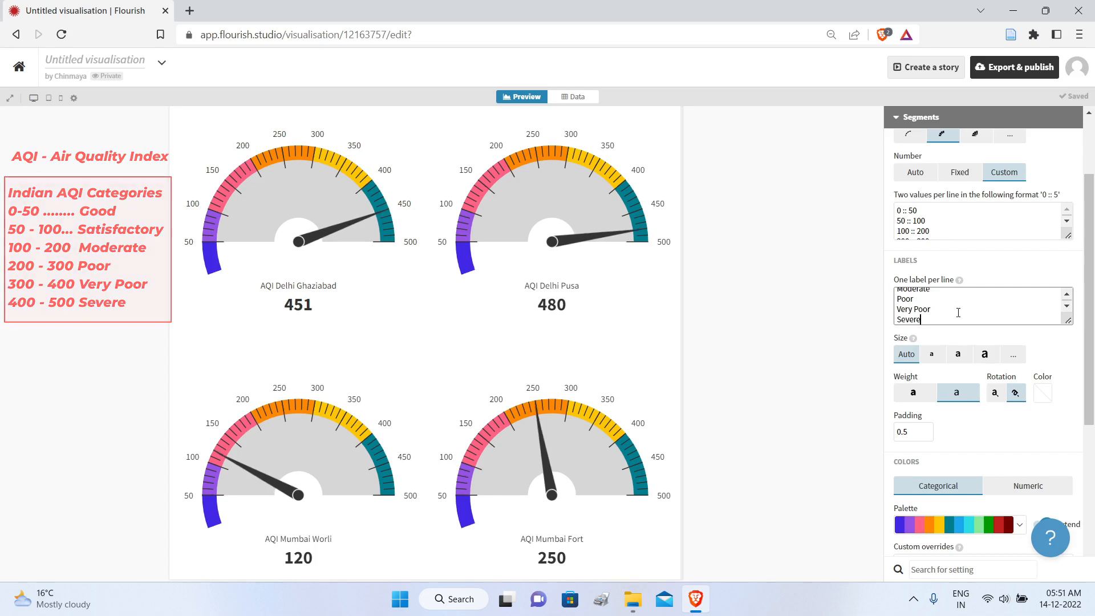
click(948, 245)
scroll(937, 216, down, 2)
scroll(931, 302, down, 2)
scroll(931, 302, up, 2)
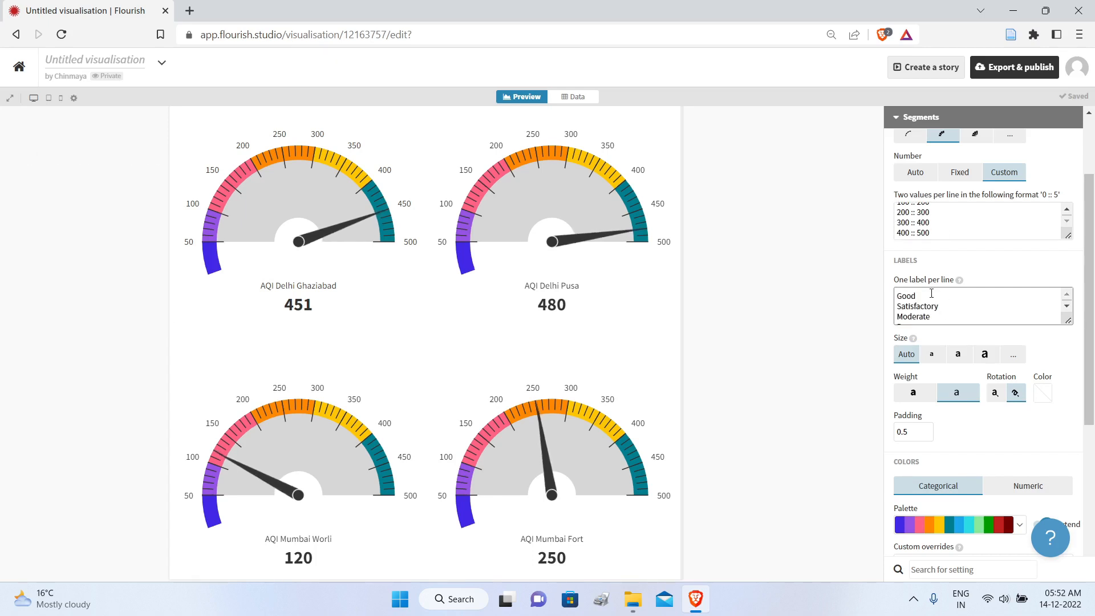
scroll(943, 223, up, 3)
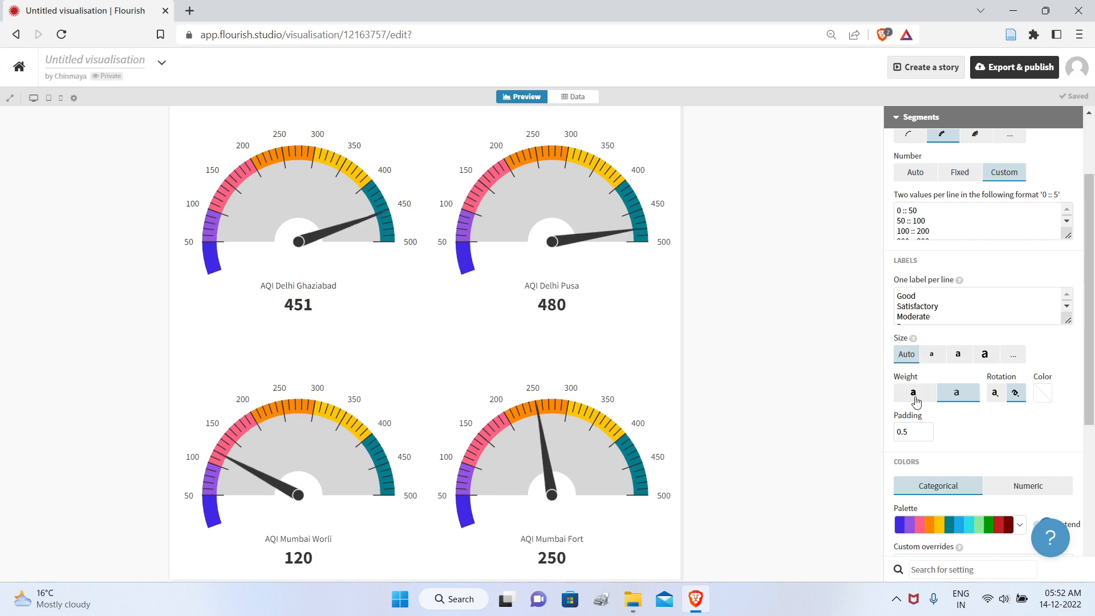
Step: Try 0.35 and the medium preset for the segment label size, choose a custom size of 0.45, and collapse the Segments and Gauge settings
click(1016, 360)
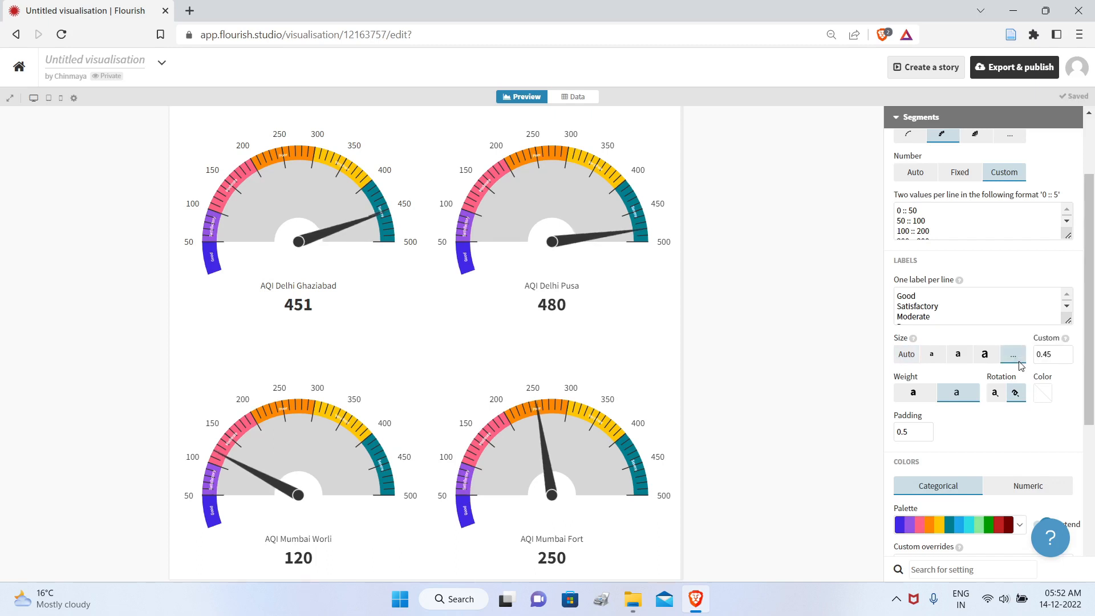
click(1067, 358)
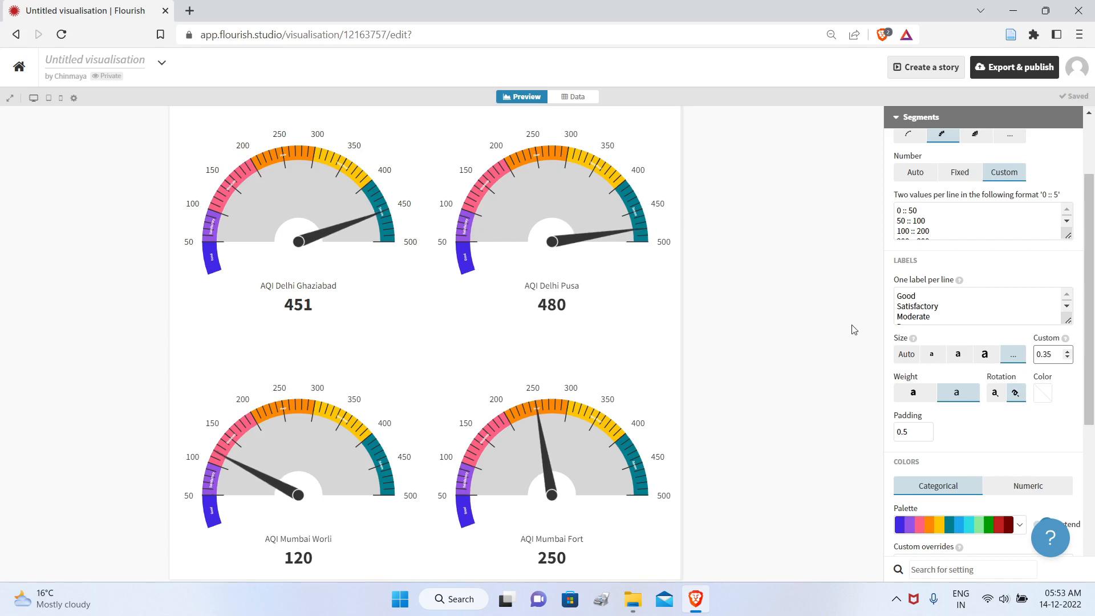
click(958, 353)
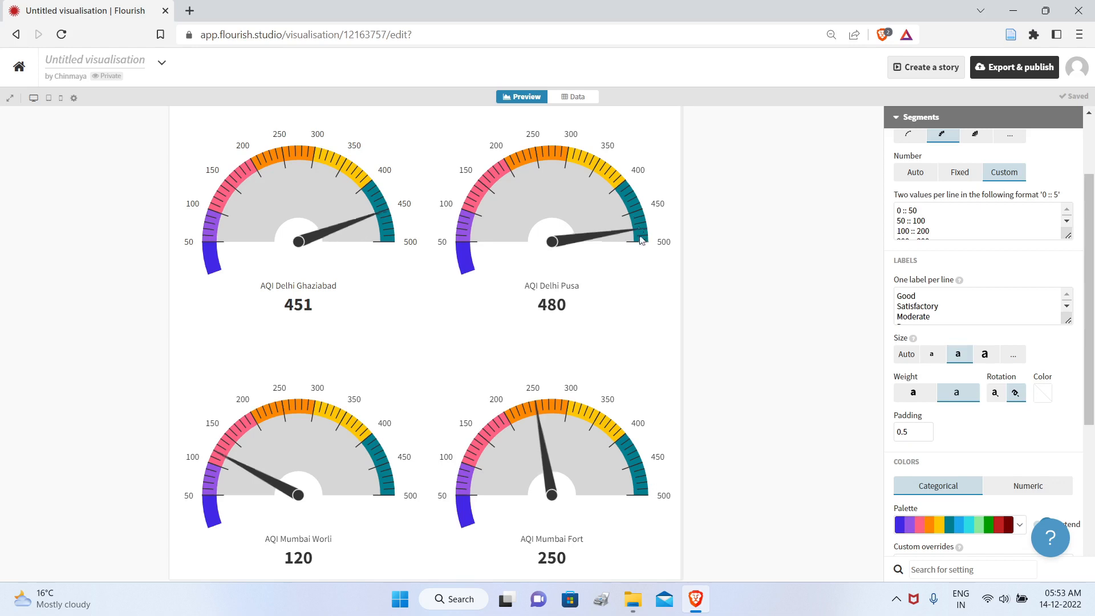
click(1013, 354)
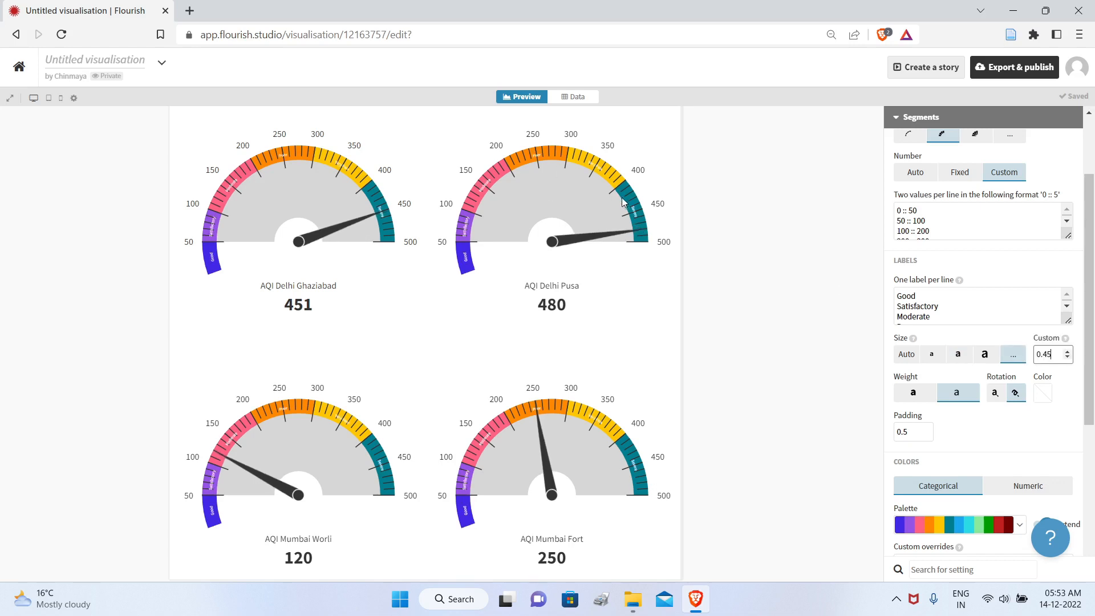
scroll(898, 251, up, 2)
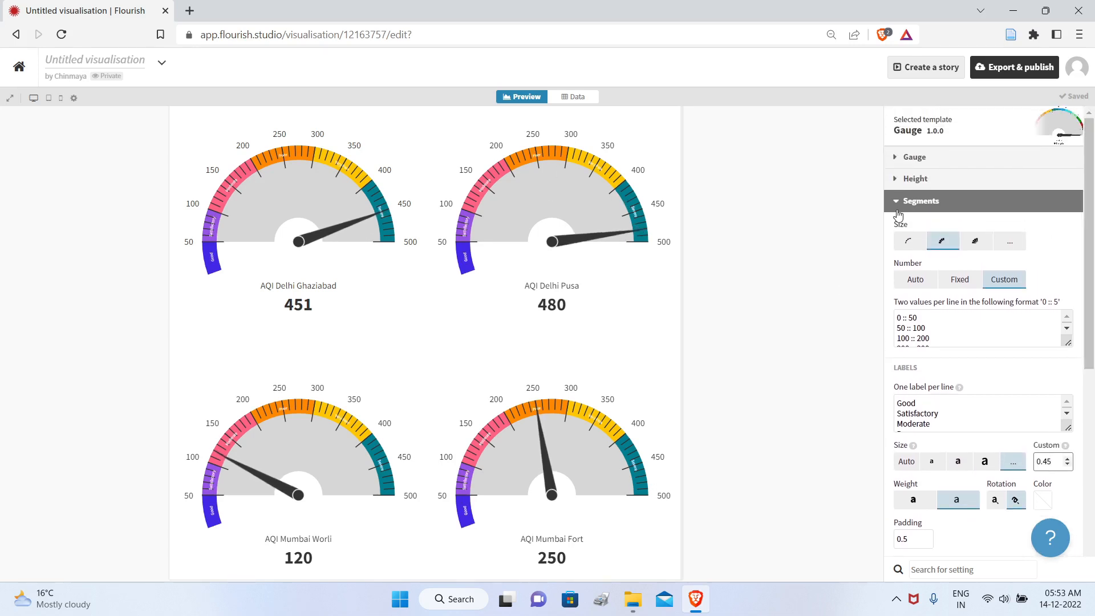
click(897, 204)
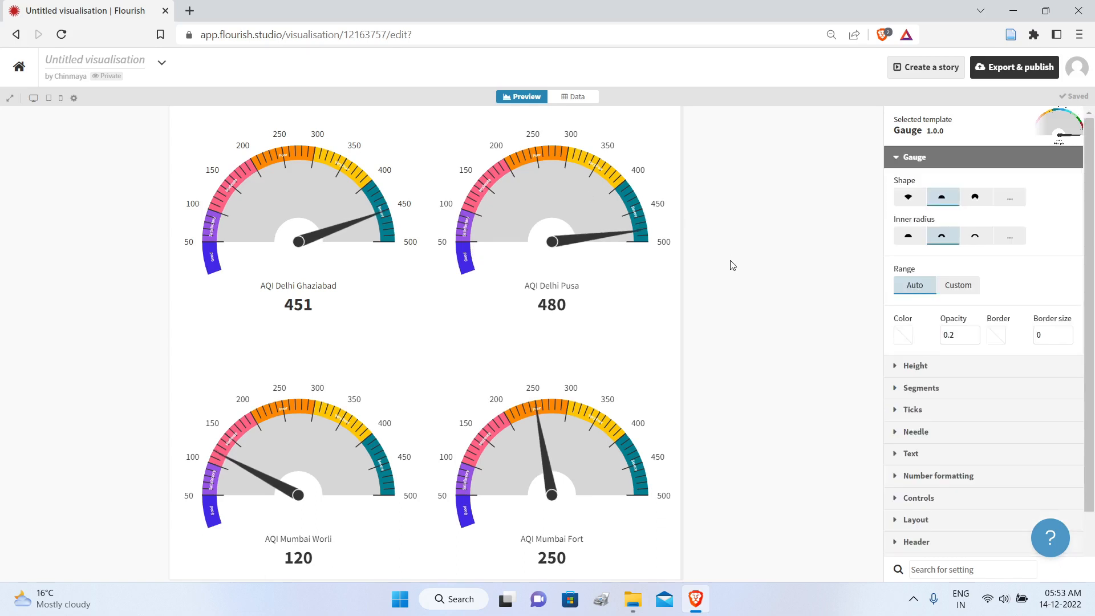
click(895, 162)
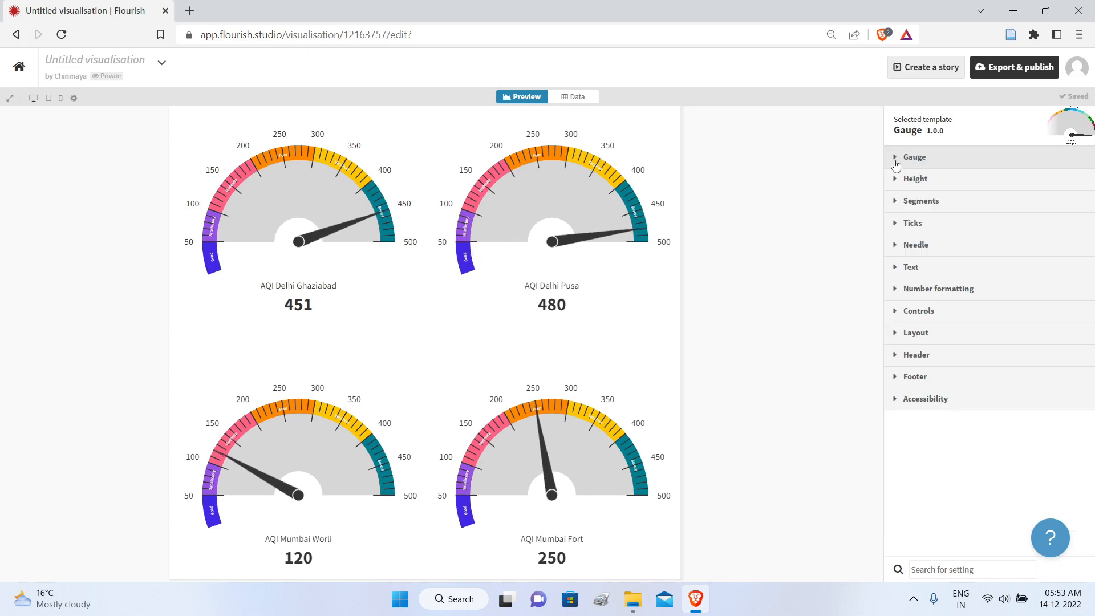
Step: Give the gauges a custom range from a minimum of 0 to a maximum of 500
click(895, 162)
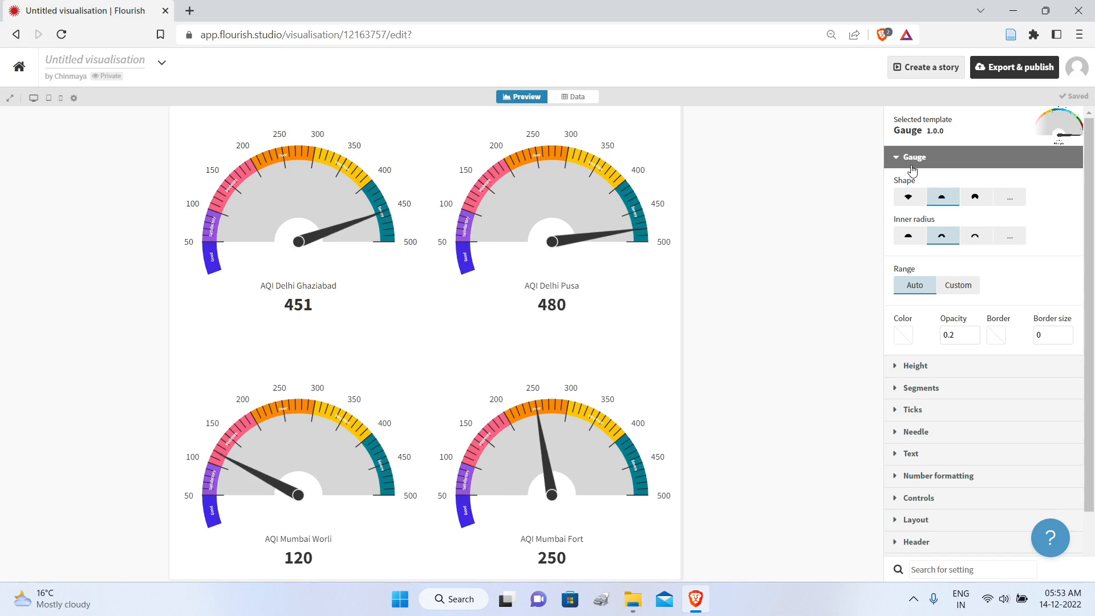
click(957, 289)
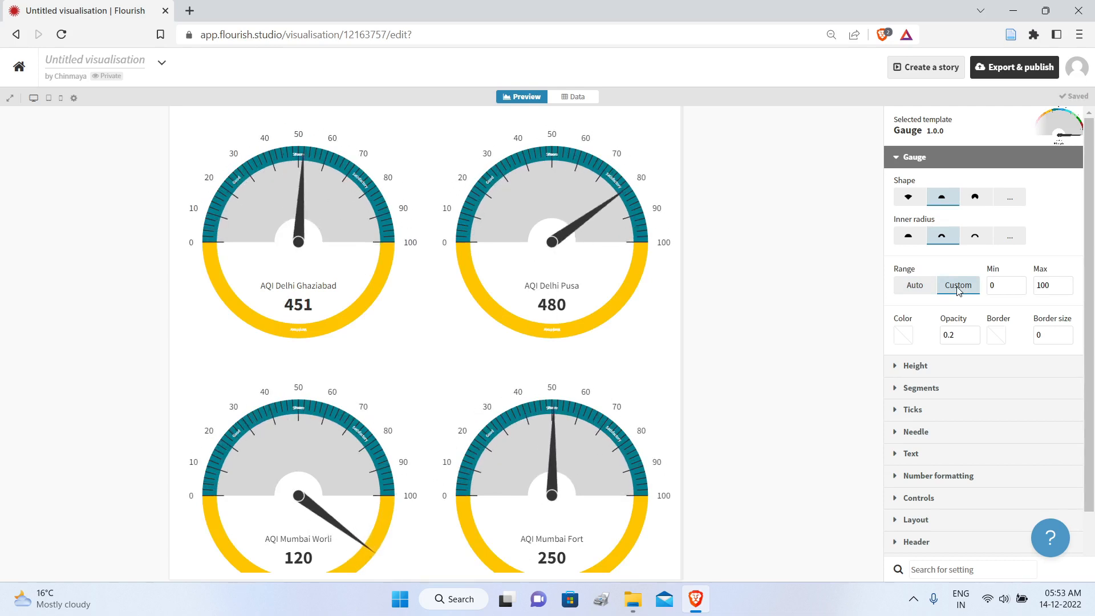
click(995, 288)
key(BackSpace)
text(1)
key(BackSpace)
text(0)
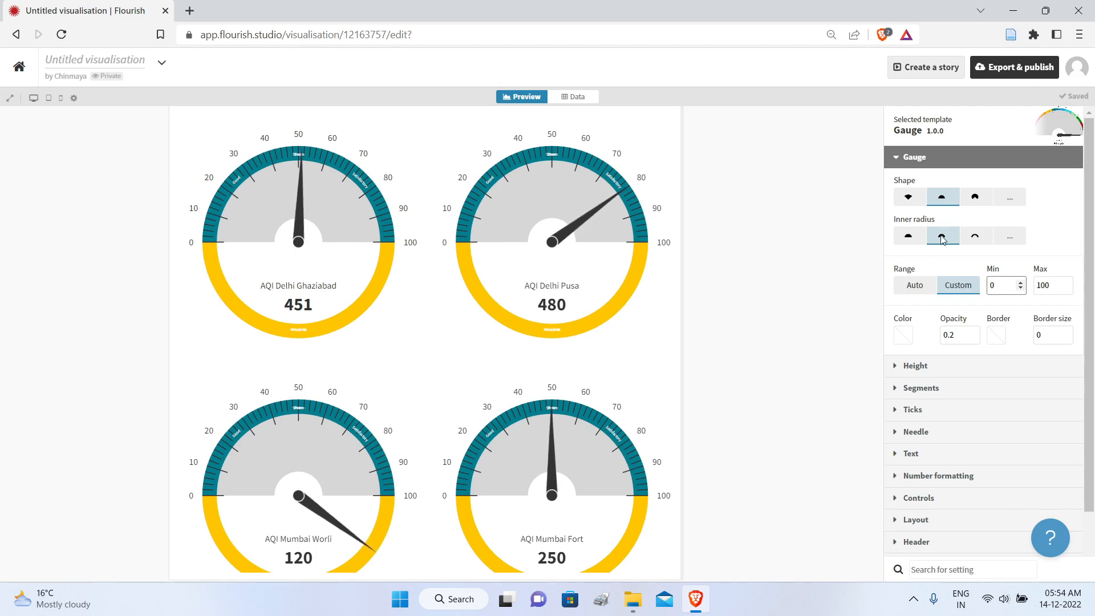
drag(1049, 285, 1036, 285)
text(500)
click(864, 226)
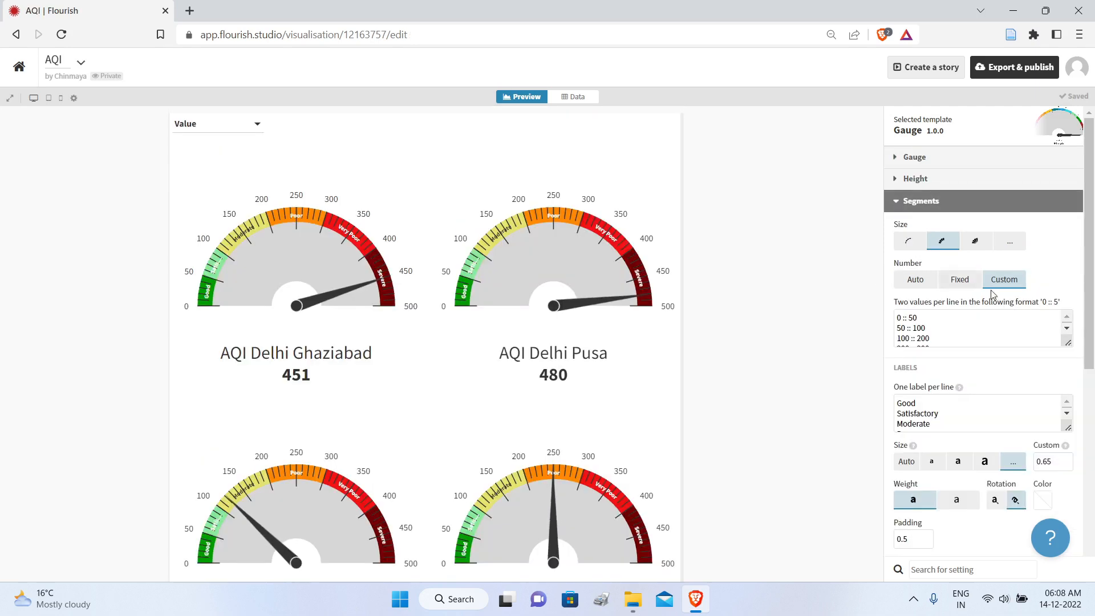
Step: In the layout settings, apply the maximum width to the main graphic only, set it to 604, and check the enlarged gauges
scroll(1084, 329, down, 3)
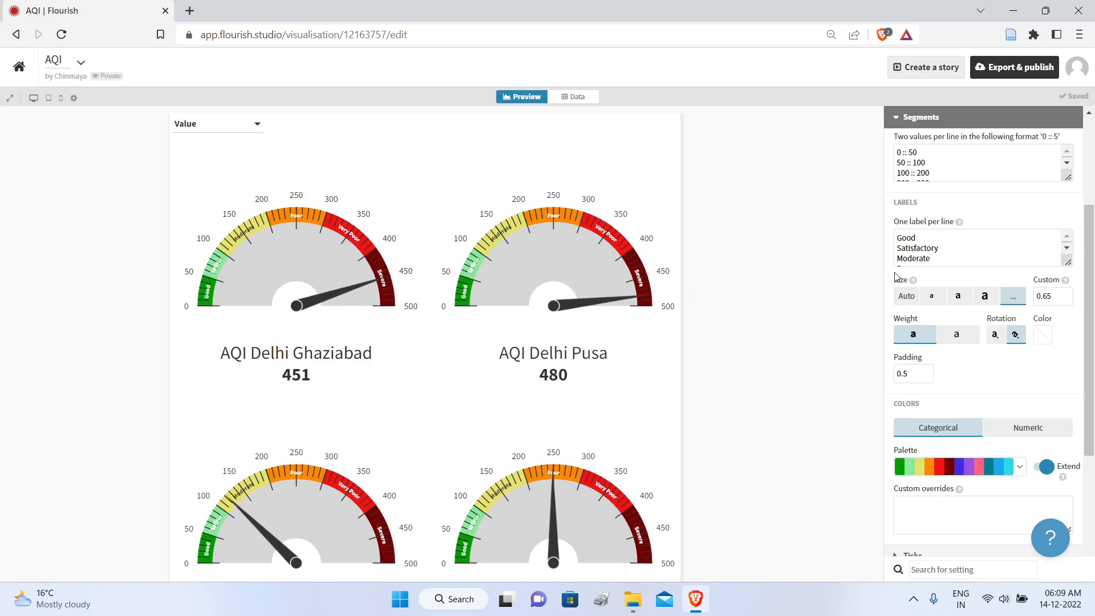
click(894, 122)
click(894, 336)
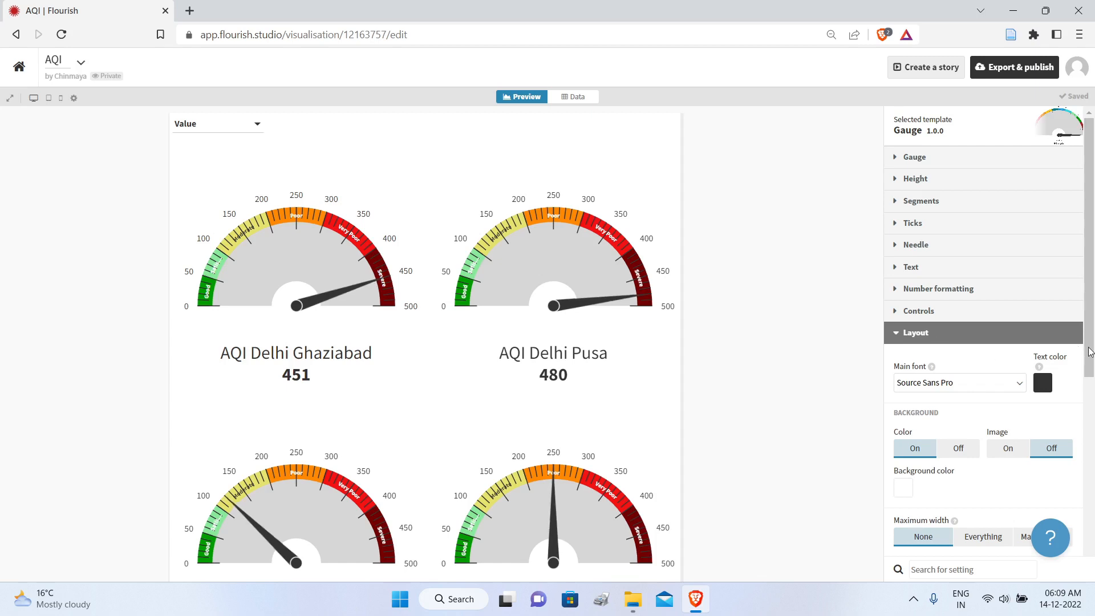
drag(1089, 352, 1092, 436)
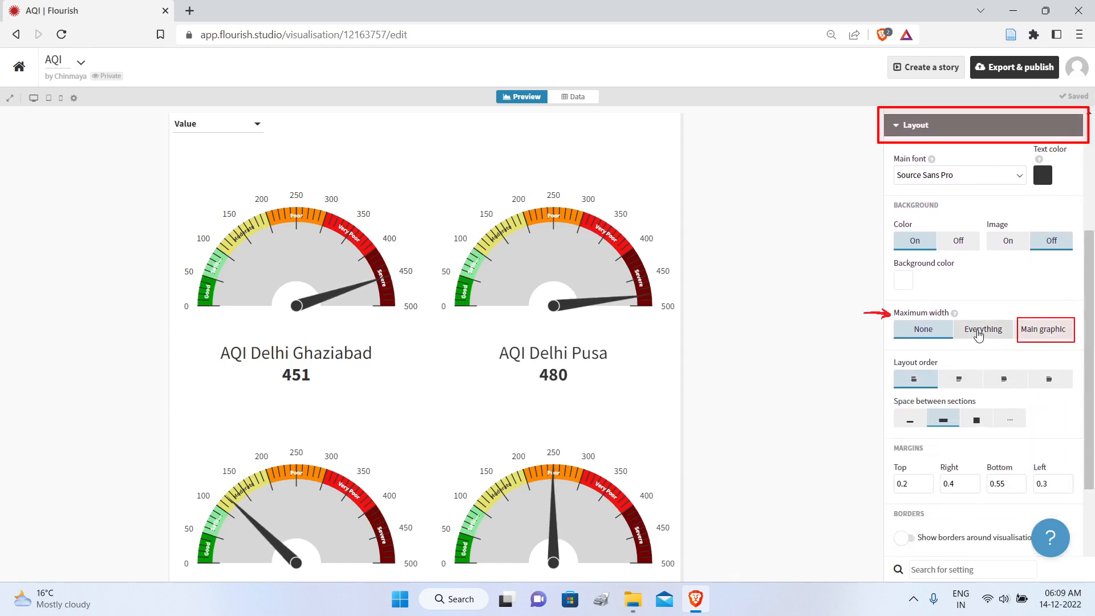
click(1041, 339)
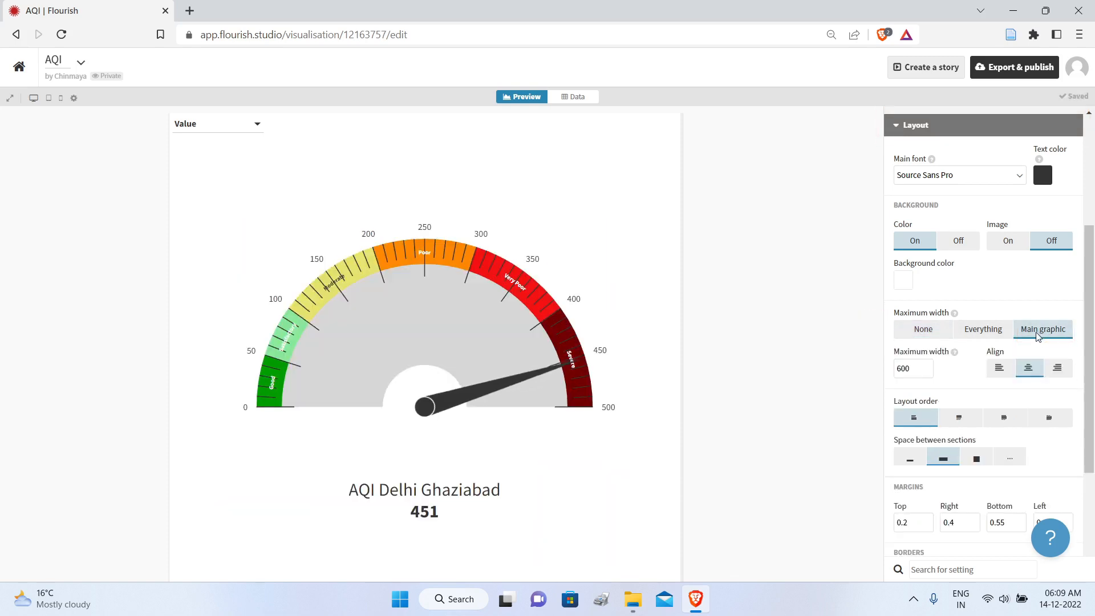
mouse_move(1093, 363)
mouse_down()
mouse_move(1092, 394)
mouse_move(1092, 379)
mouse_up()
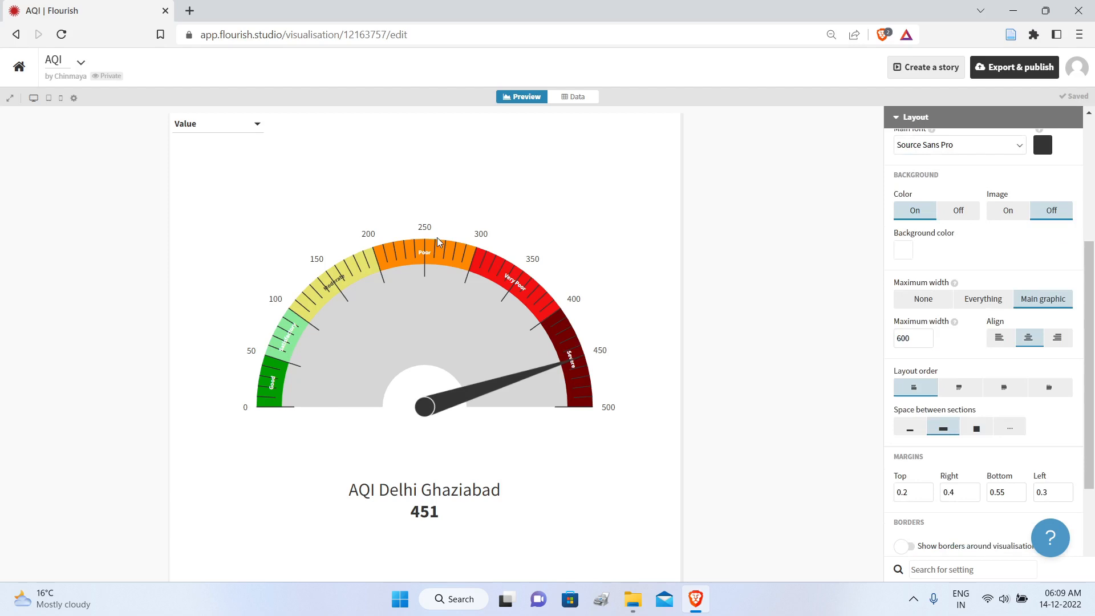
scroll(437, 237, down, 8)
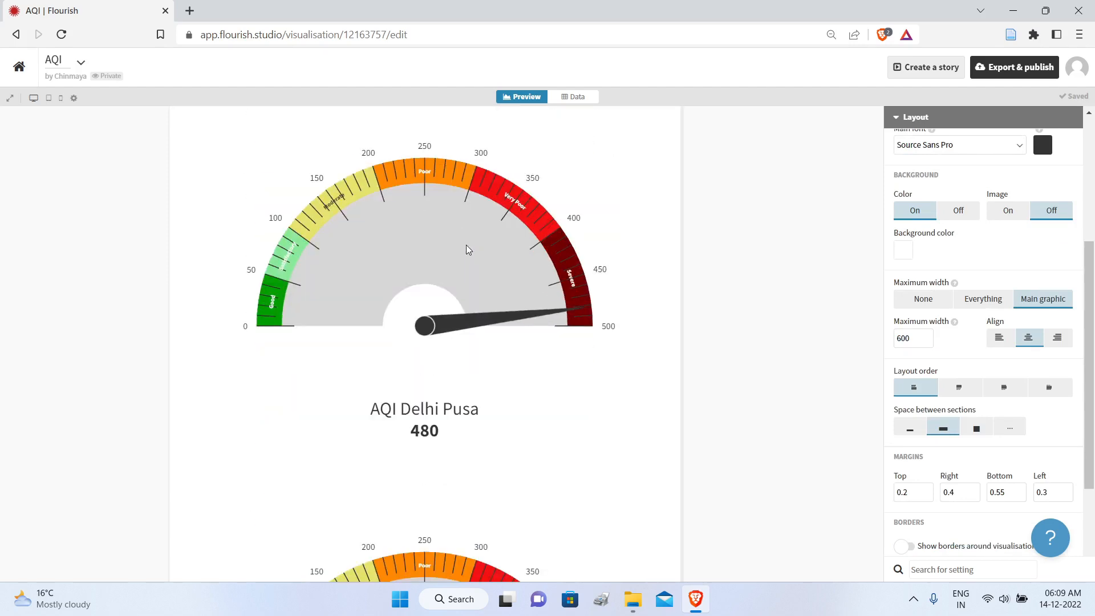
scroll(502, 318, down, 5)
scroll(388, 274, up, 5)
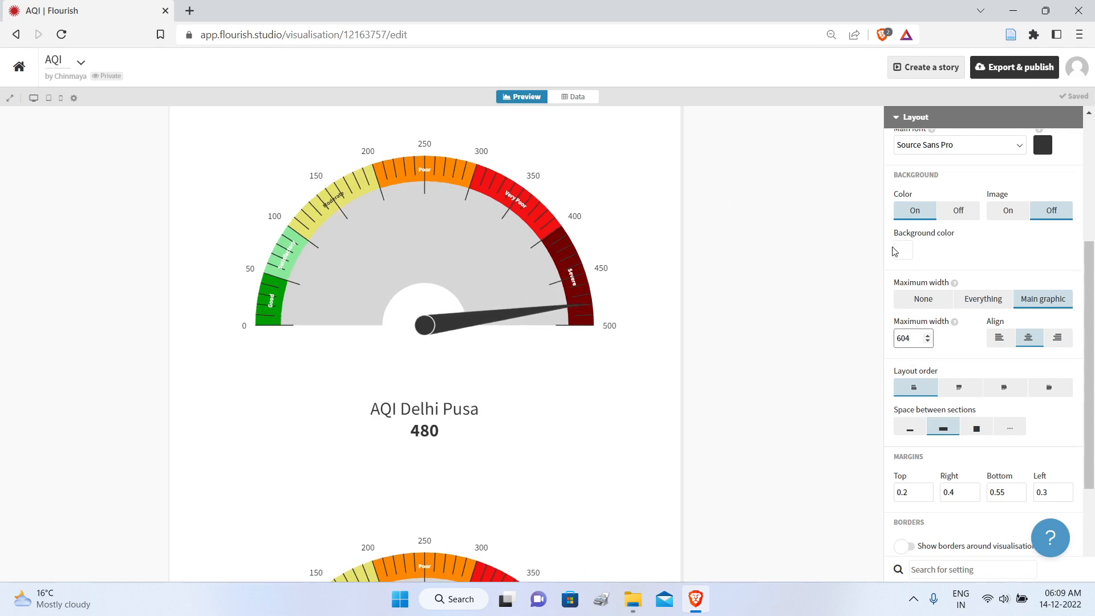
Step: Try the medium preset for the segment label size, return to a custom size, raise it to 0.85 and lower it one increment
click(908, 118)
click(896, 202)
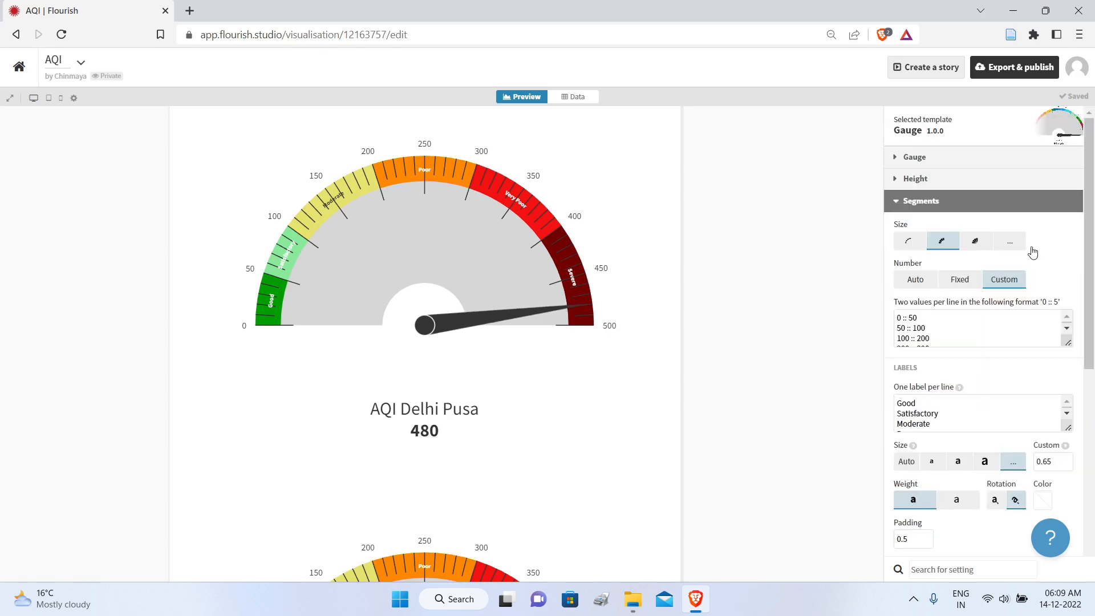
drag(1089, 291, 1093, 385)
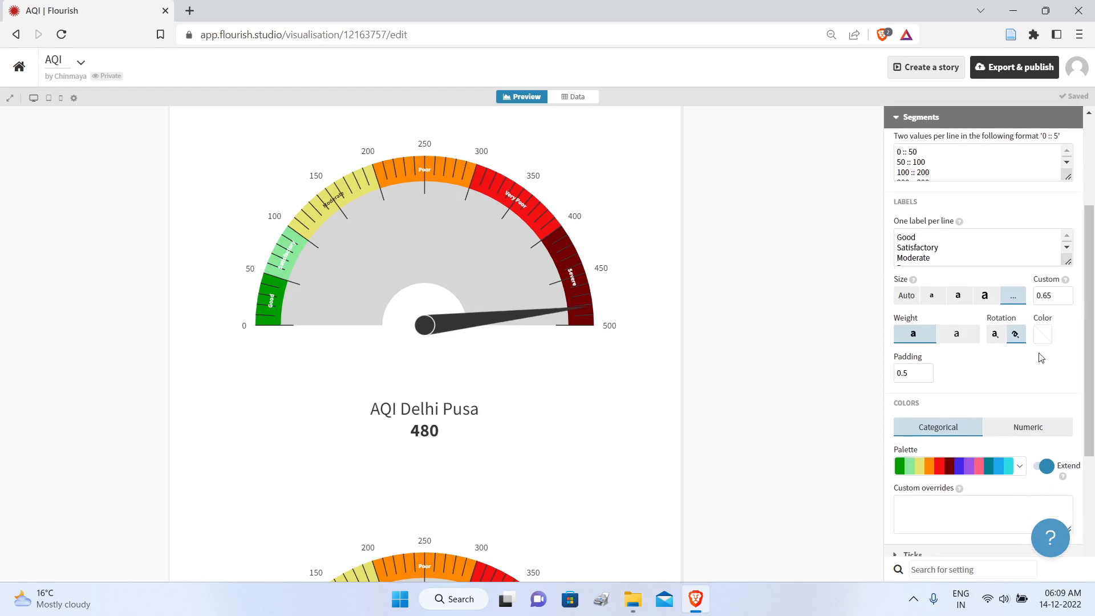
click(958, 318)
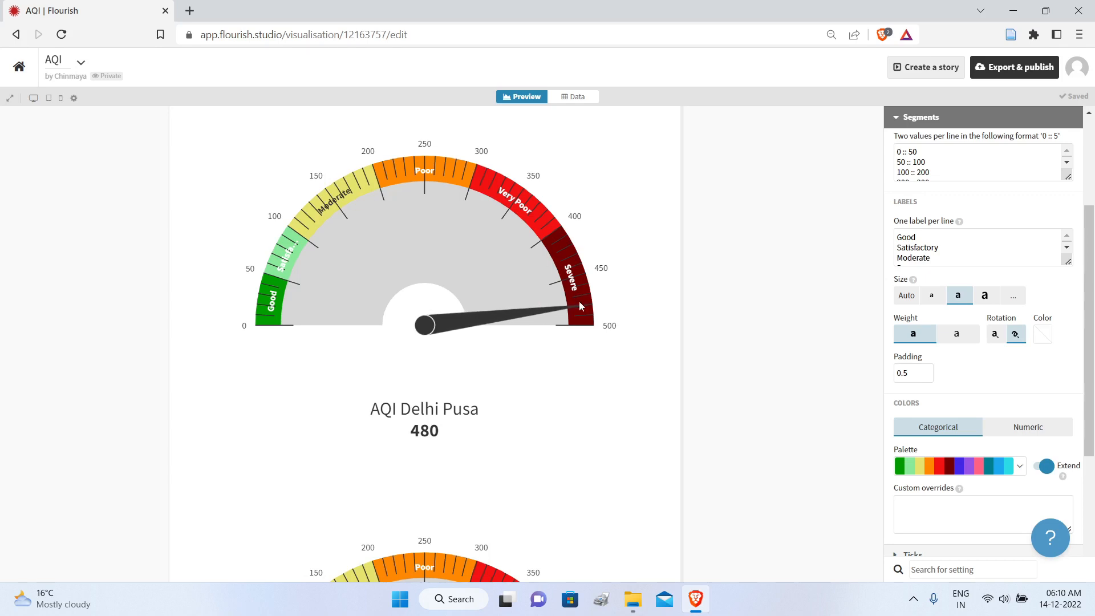
click(1012, 298)
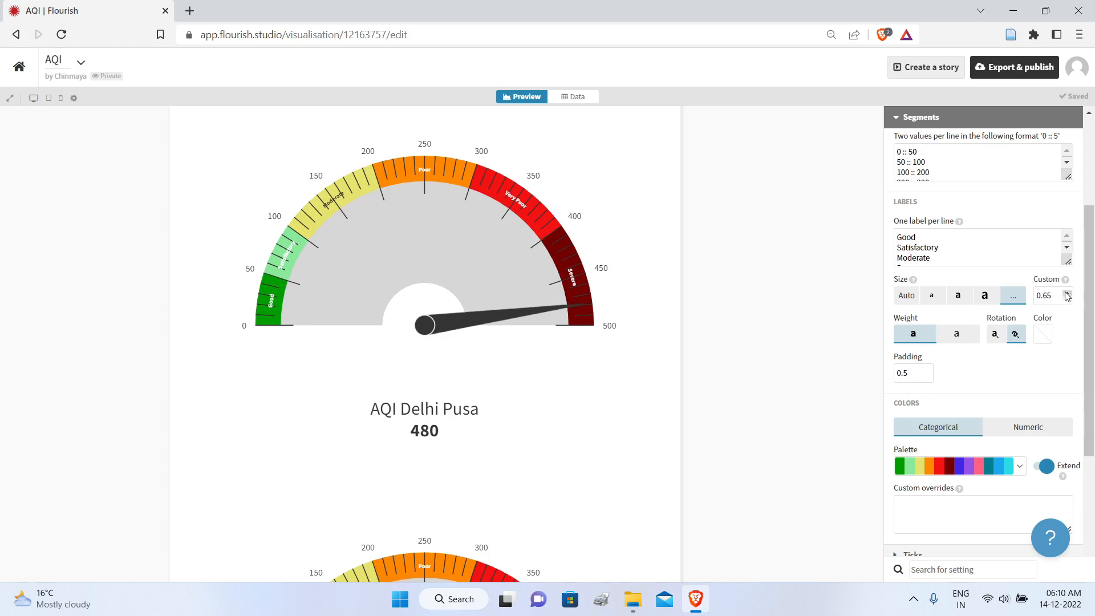
click(1066, 293)
click(1066, 293)
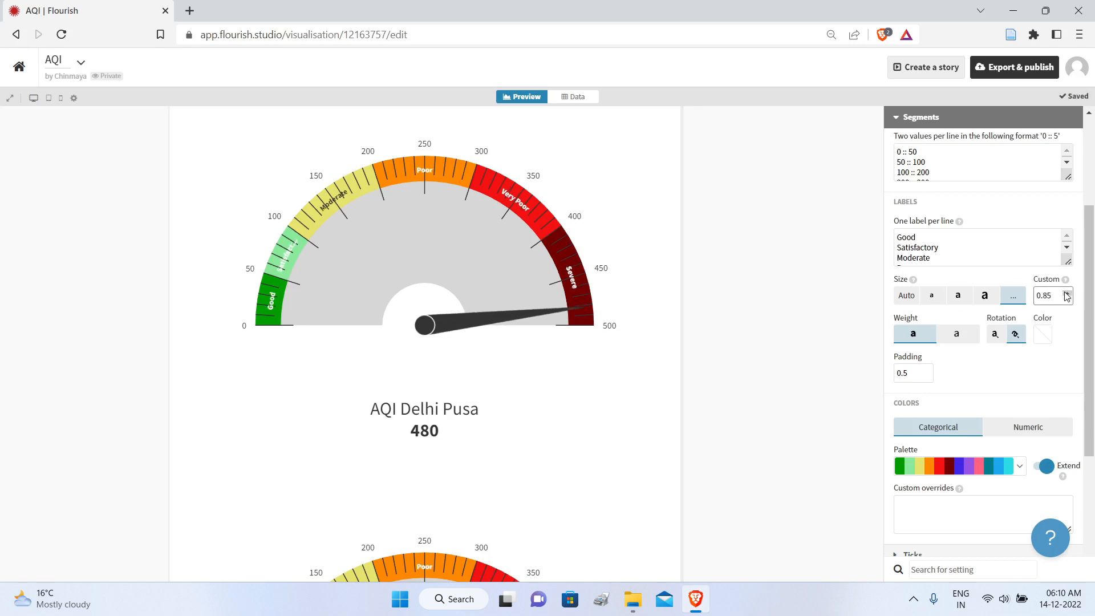
click(1067, 298)
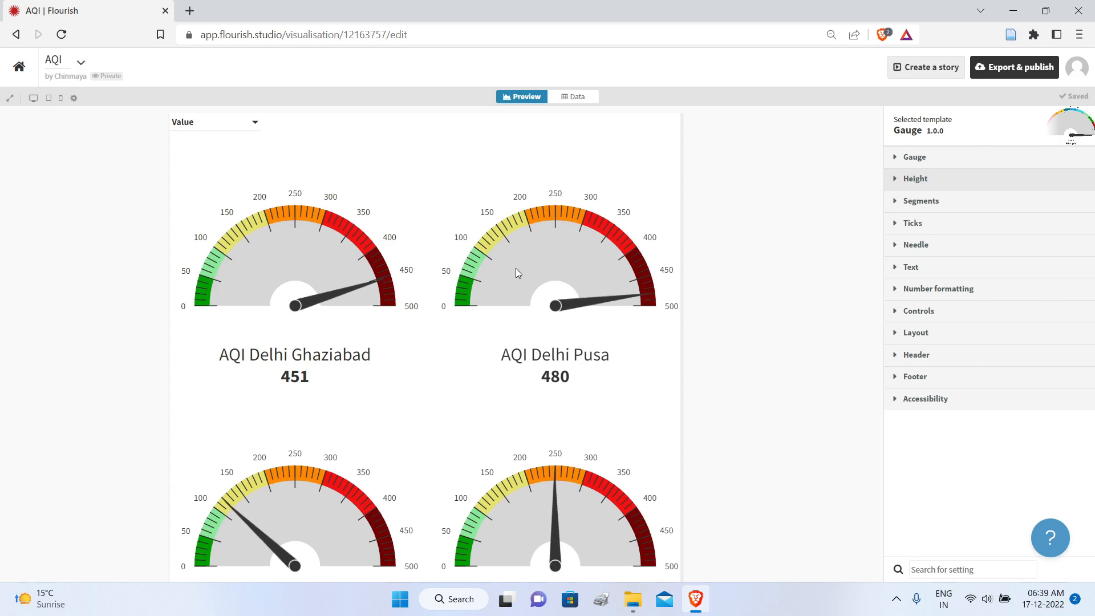
Step: Switch the gauge grid to a fixed number of columns, try a single column, and raise the column count again
click(894, 181)
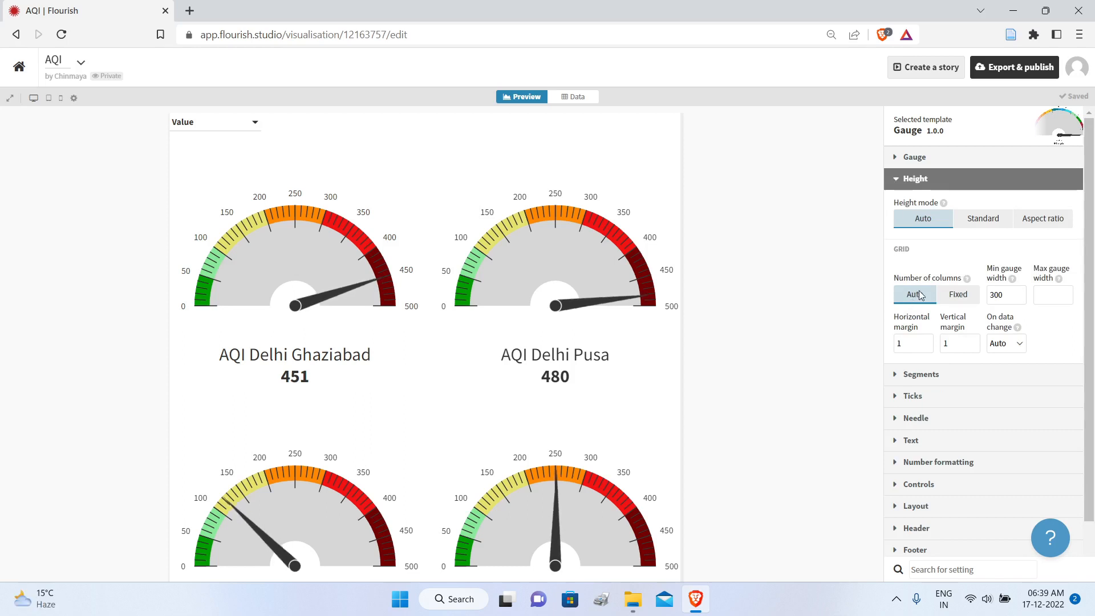
click(968, 301)
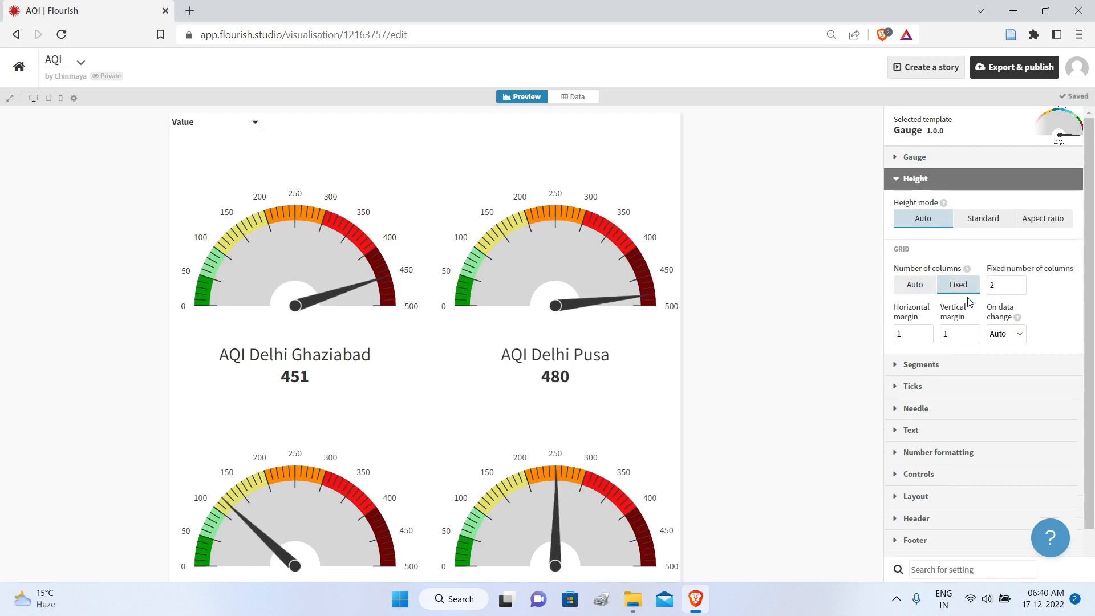
click(1021, 288)
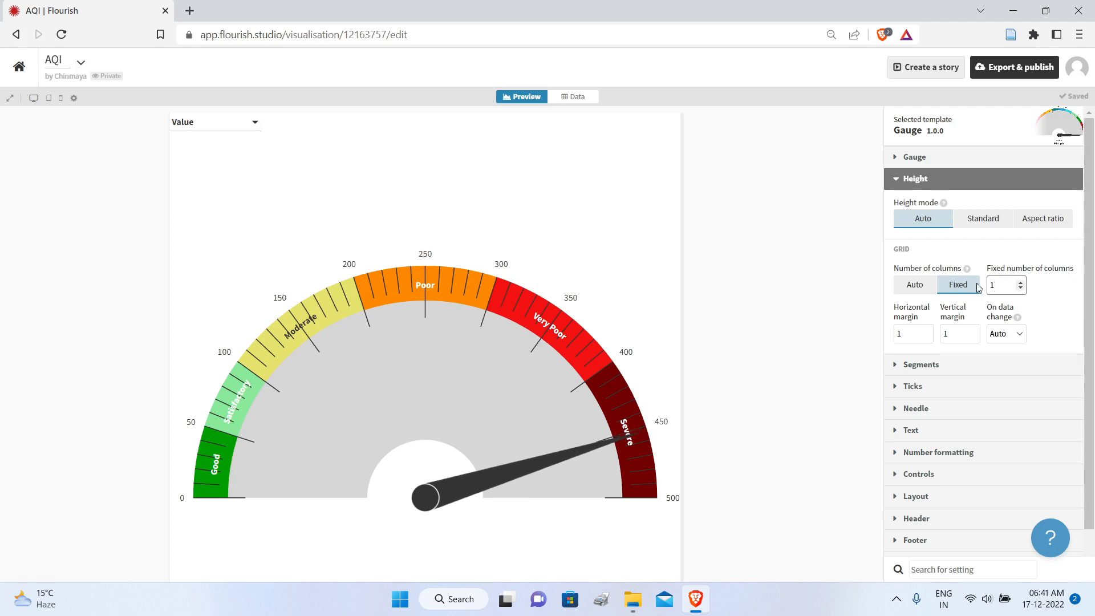
click(1020, 284)
click(1020, 284)
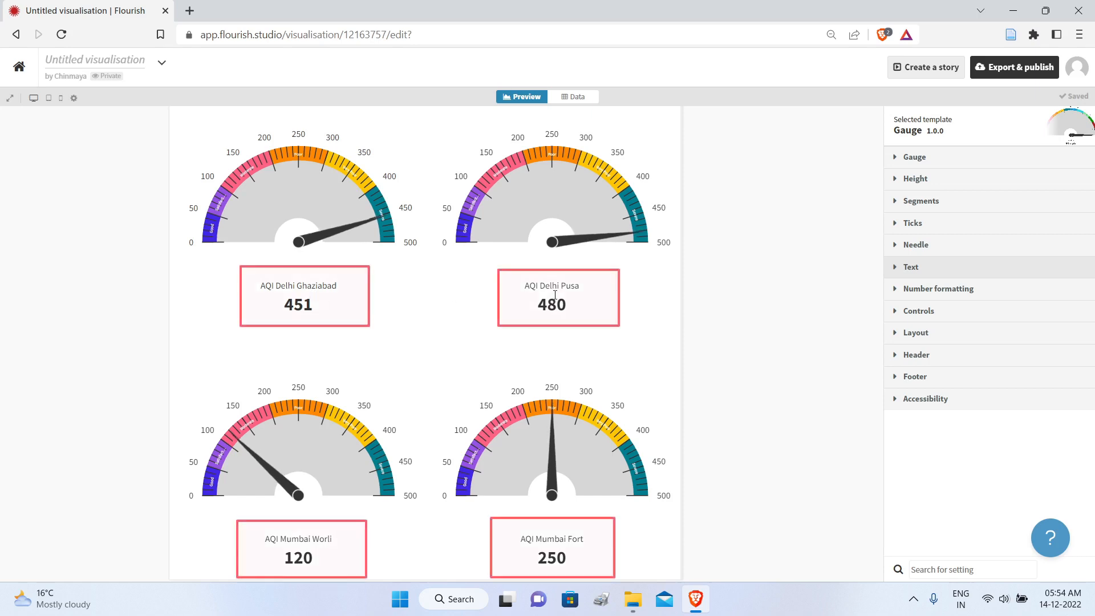
Step: Enlarge the gauge names to the largest preset size, try the first text position option, and restore the middle one
click(897, 268)
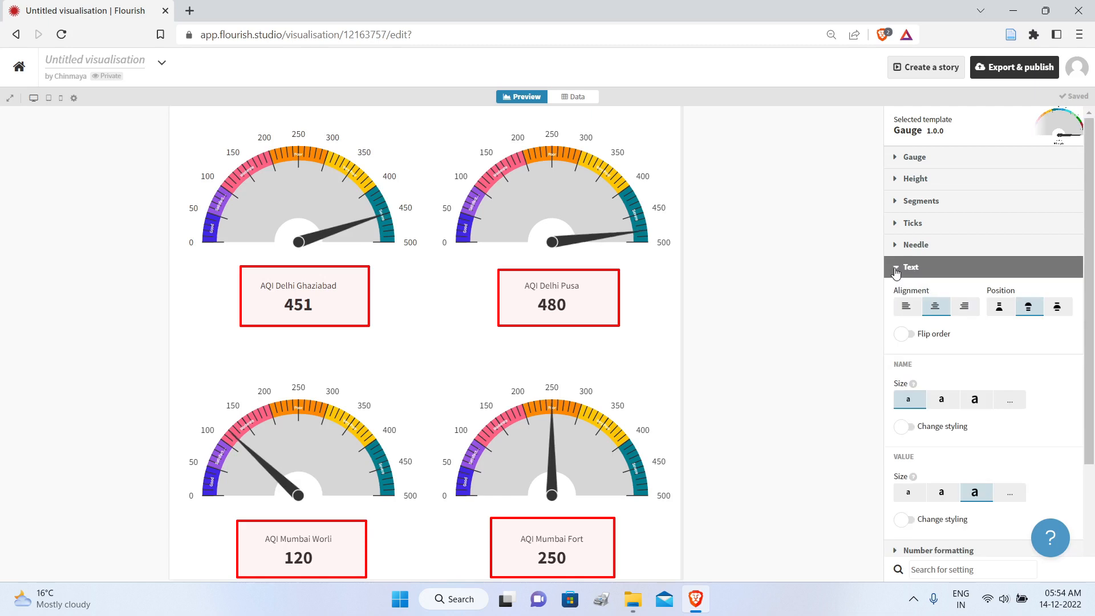
click(942, 401)
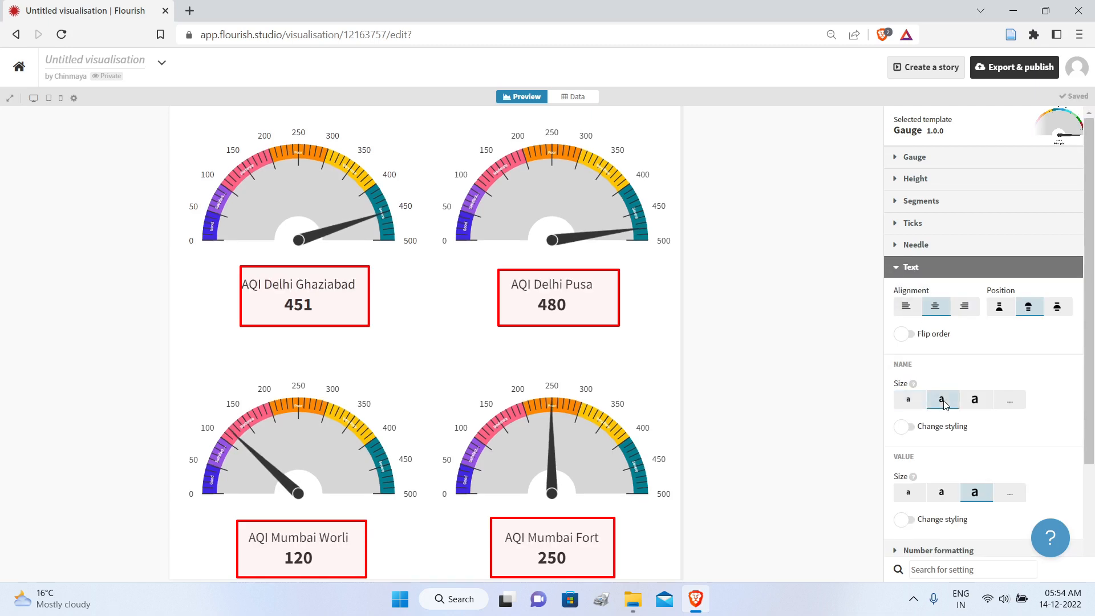
click(974, 399)
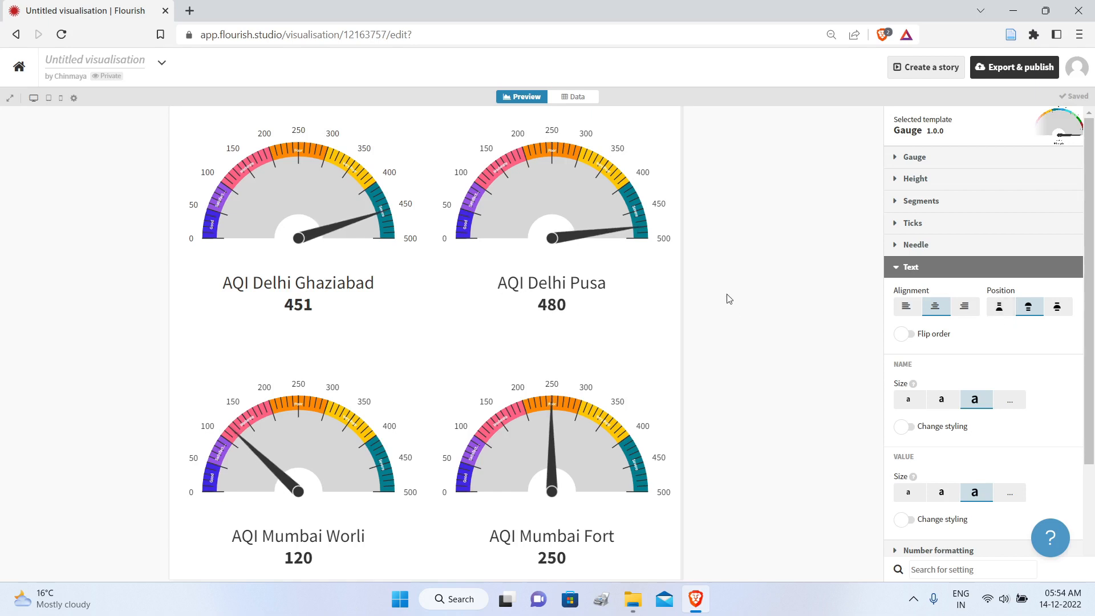
click(1006, 310)
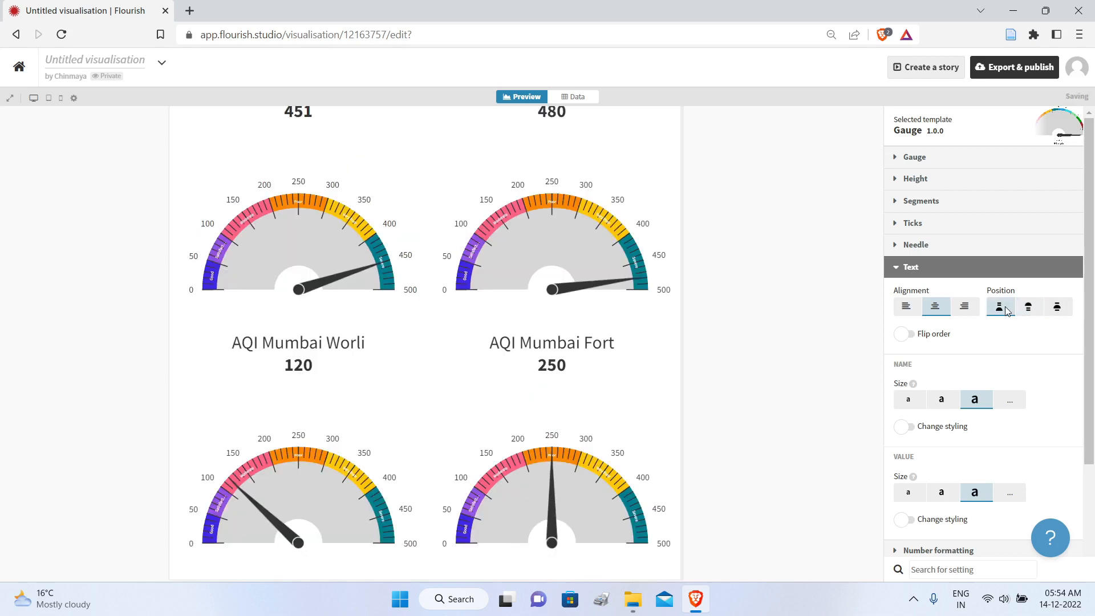
click(1029, 308)
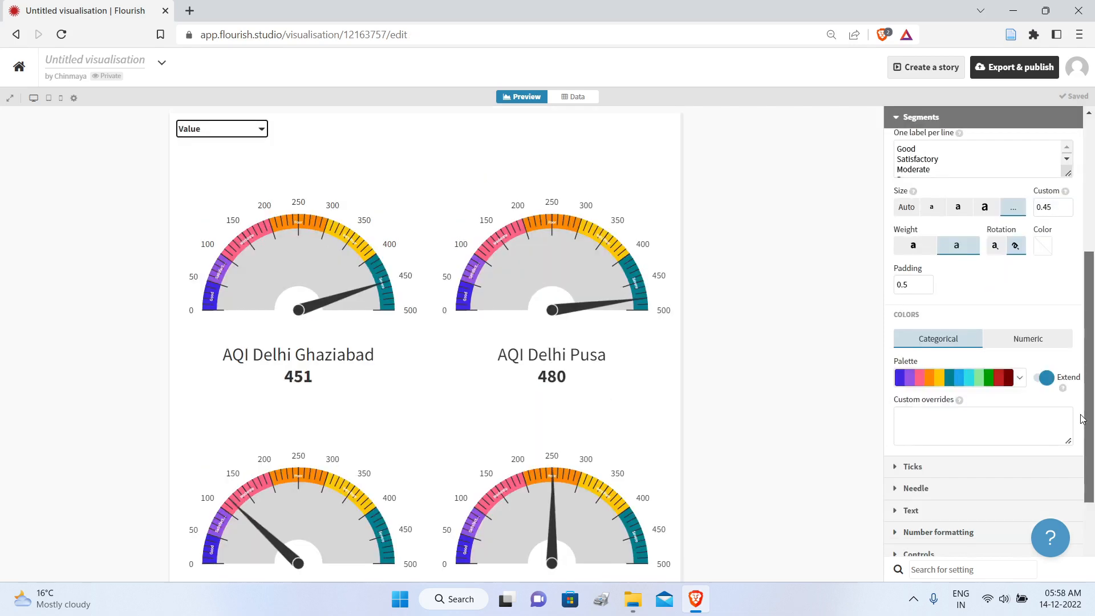
Step: Open the segments' categorical colour palette for editing and move dark green #019c00 to the first place
scroll(981, 342, up, 3)
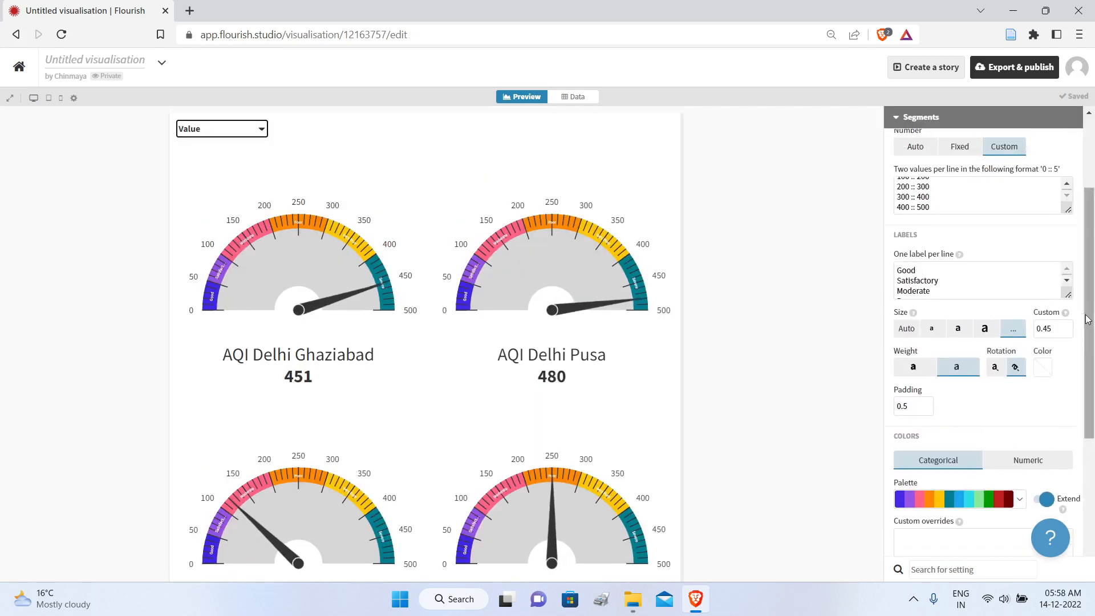
drag(1090, 316, 1093, 418)
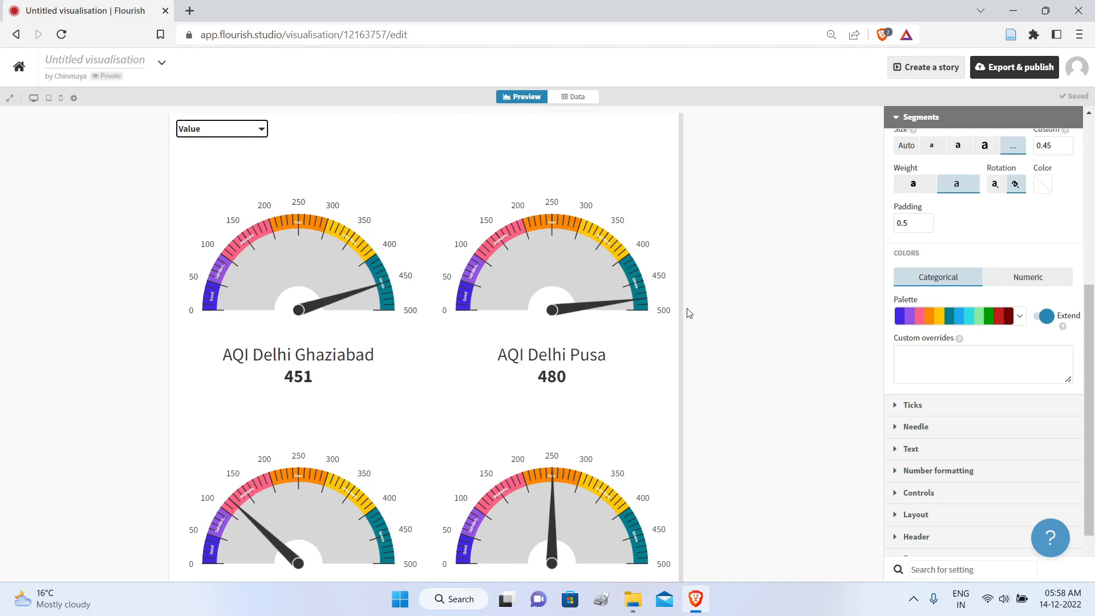
click(1020, 317)
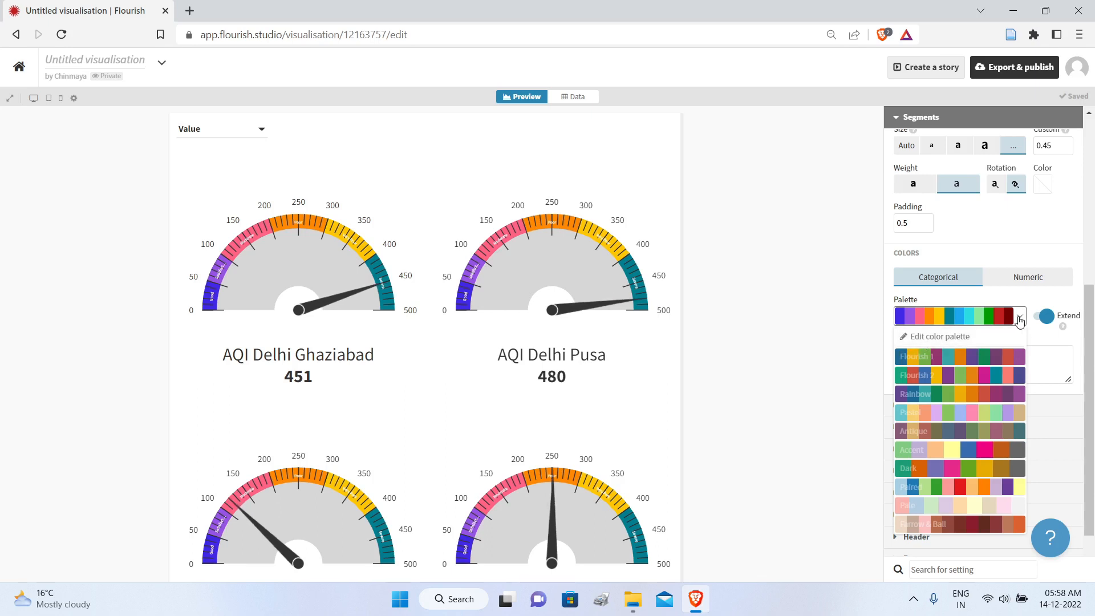
click(924, 337)
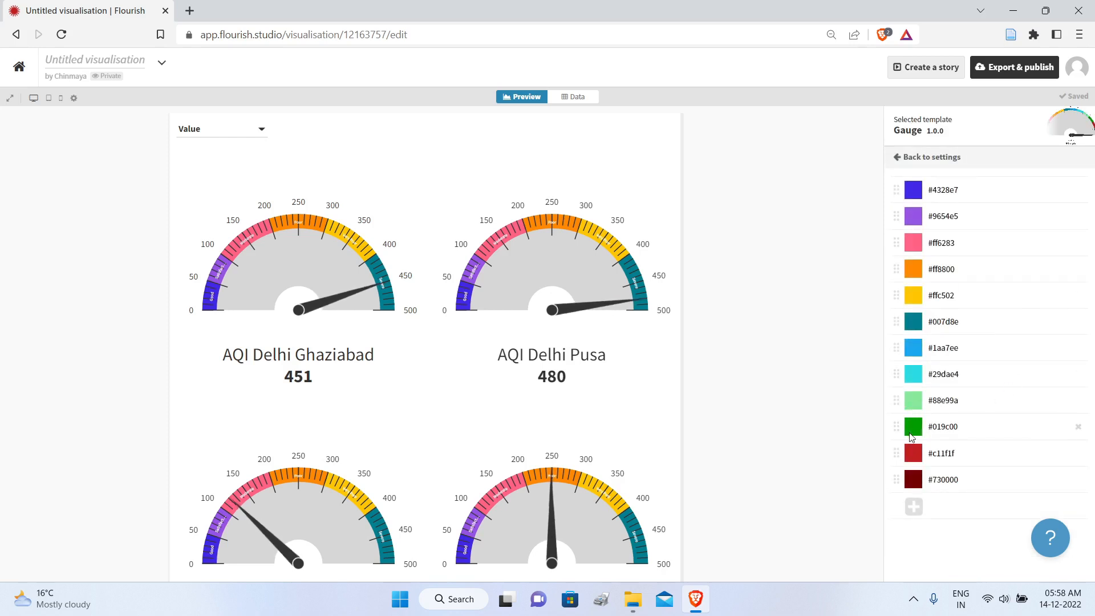
drag(912, 432, 929, 201)
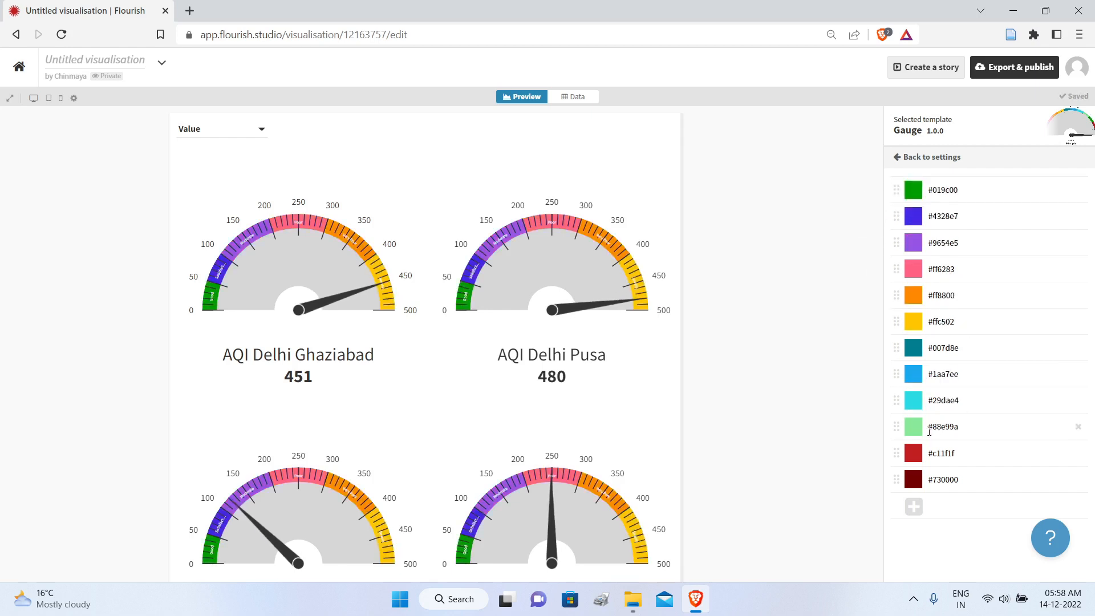
click(938, 190)
drag(957, 191, 938, 195)
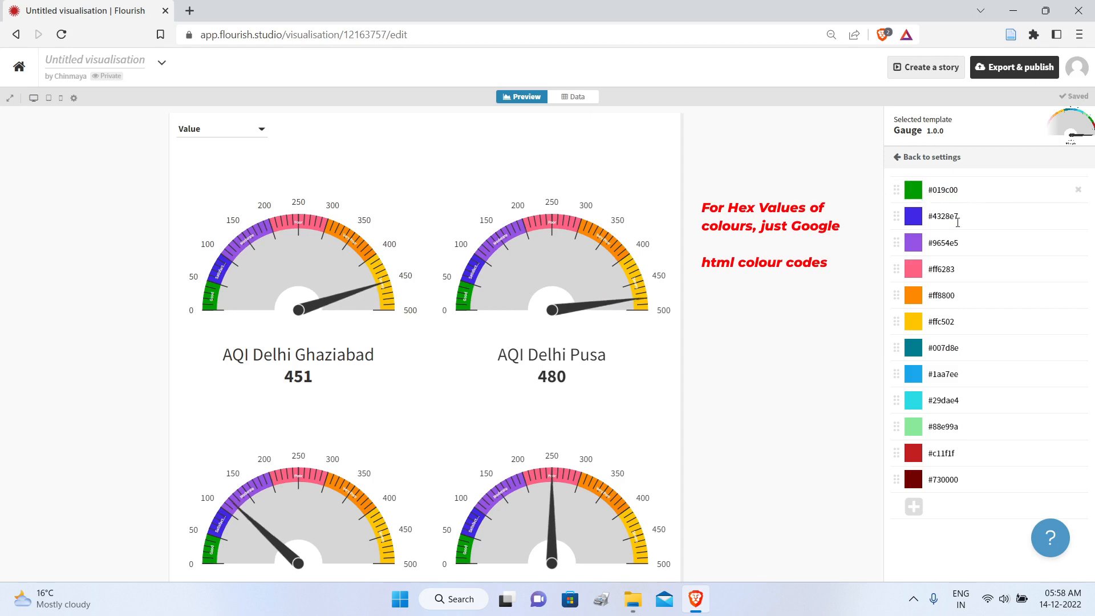
Step: Move light green #88e99a, yellow #ffc502 and orange #ff8800 to the second, third and fourth places in the palette
drag(913, 431, 946, 215)
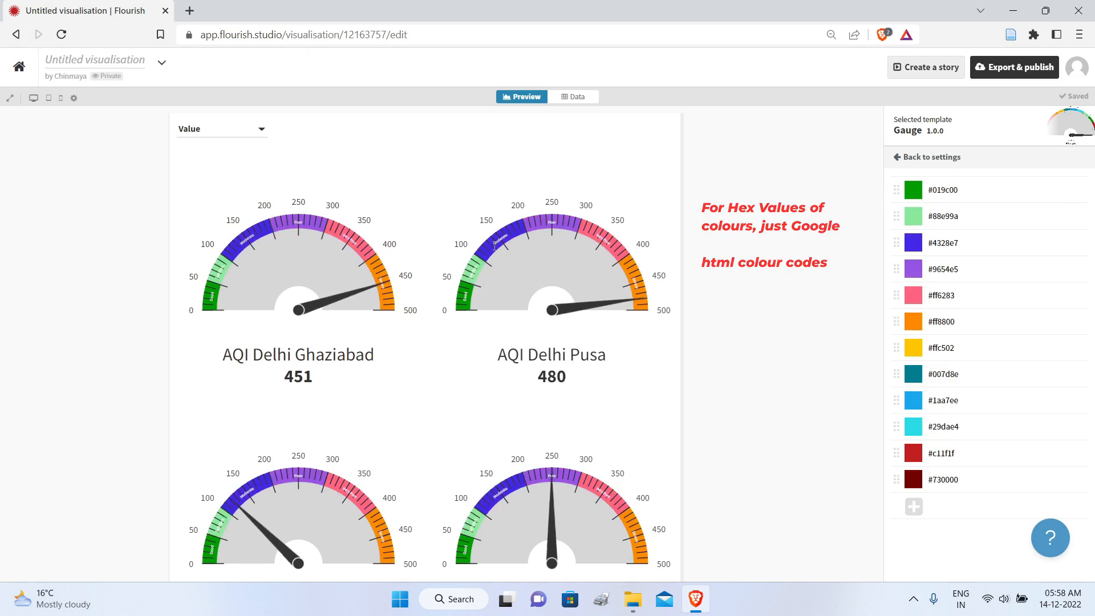
drag(917, 357, 918, 239)
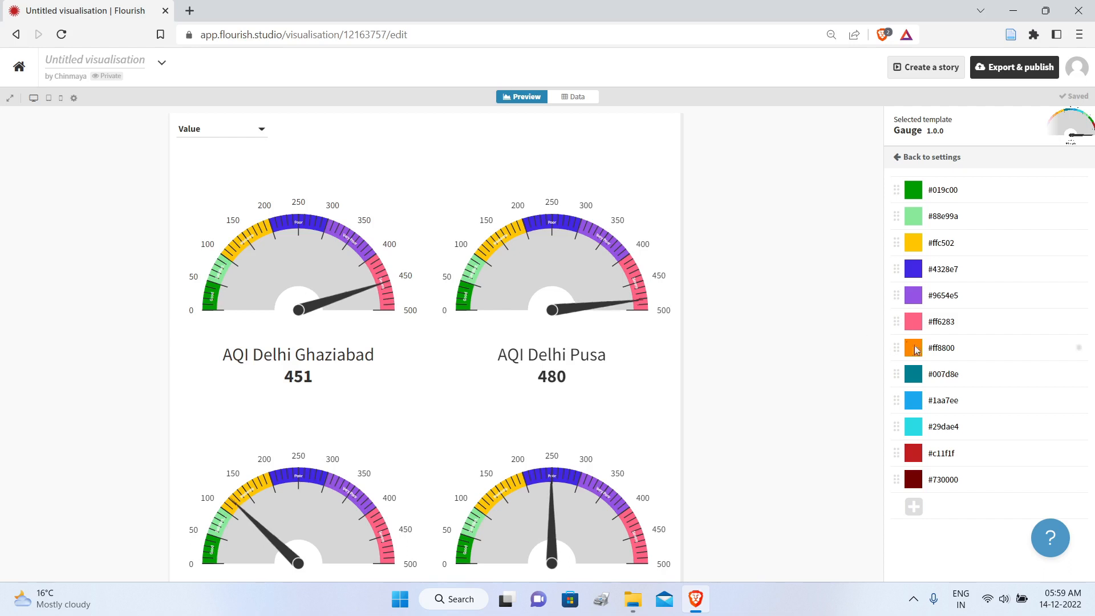
drag(937, 350, 947, 269)
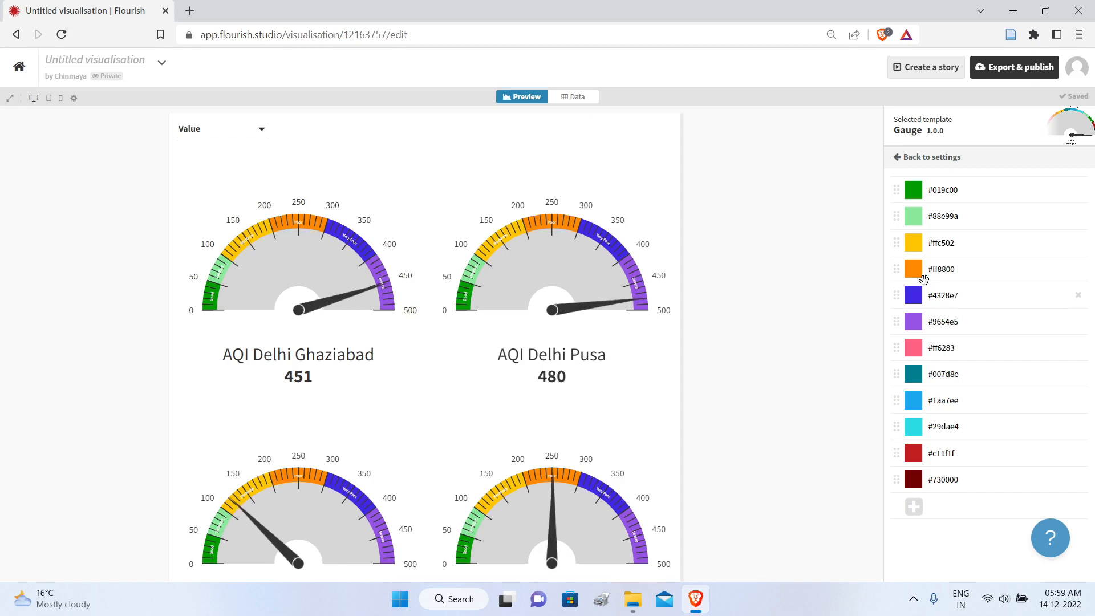
Step: Change the third palette colour to pale yellow #e7e36e and move red #c11f1f and dark red #730000 to the fifth and sixth places
click(914, 242)
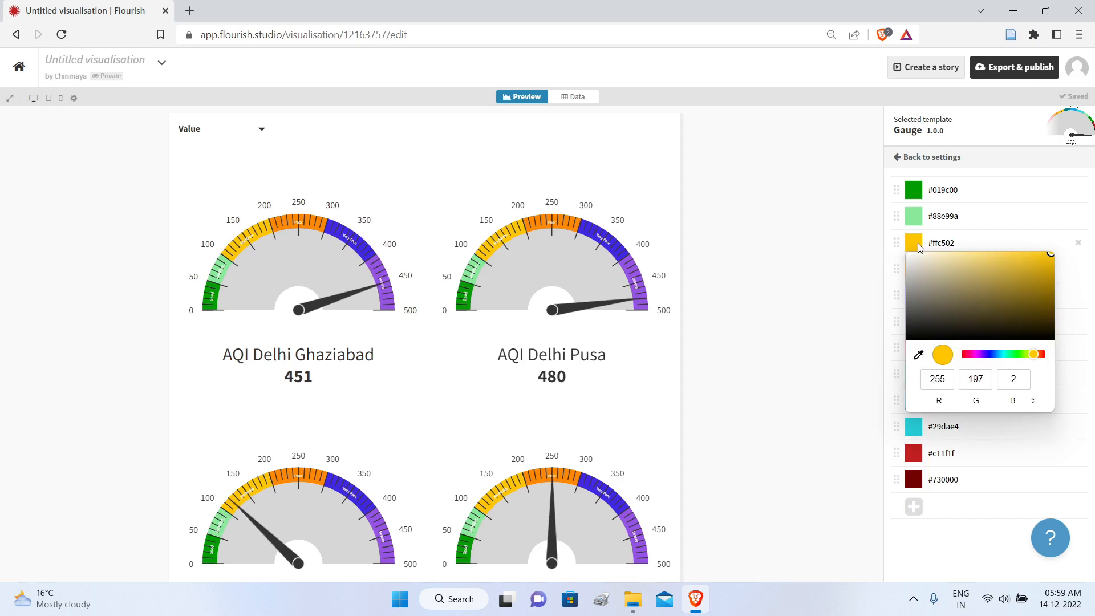
click(1033, 355)
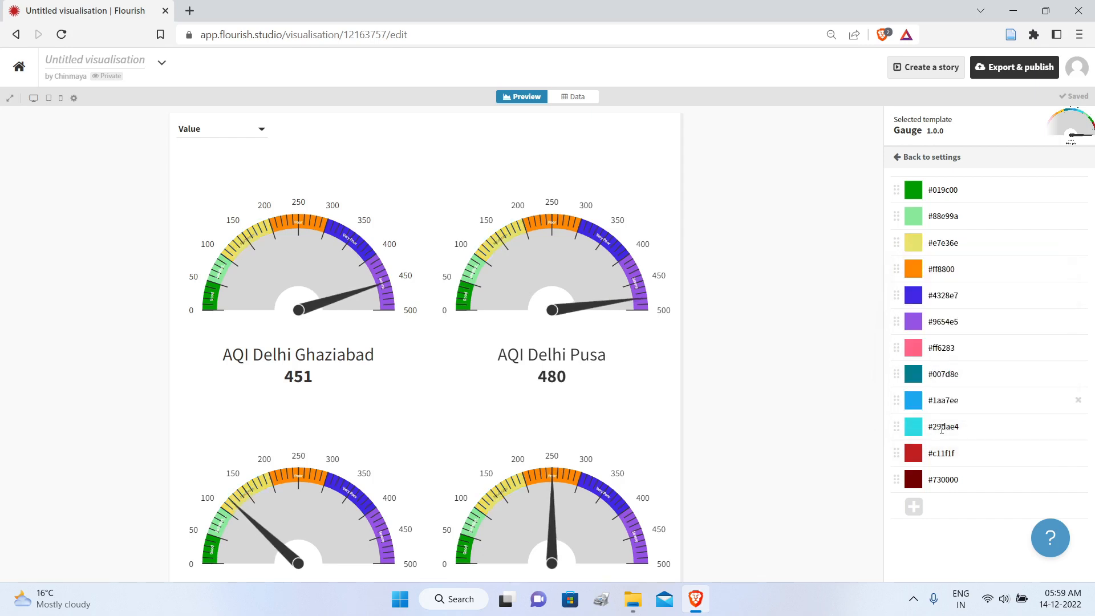
drag(941, 457, 941, 290)
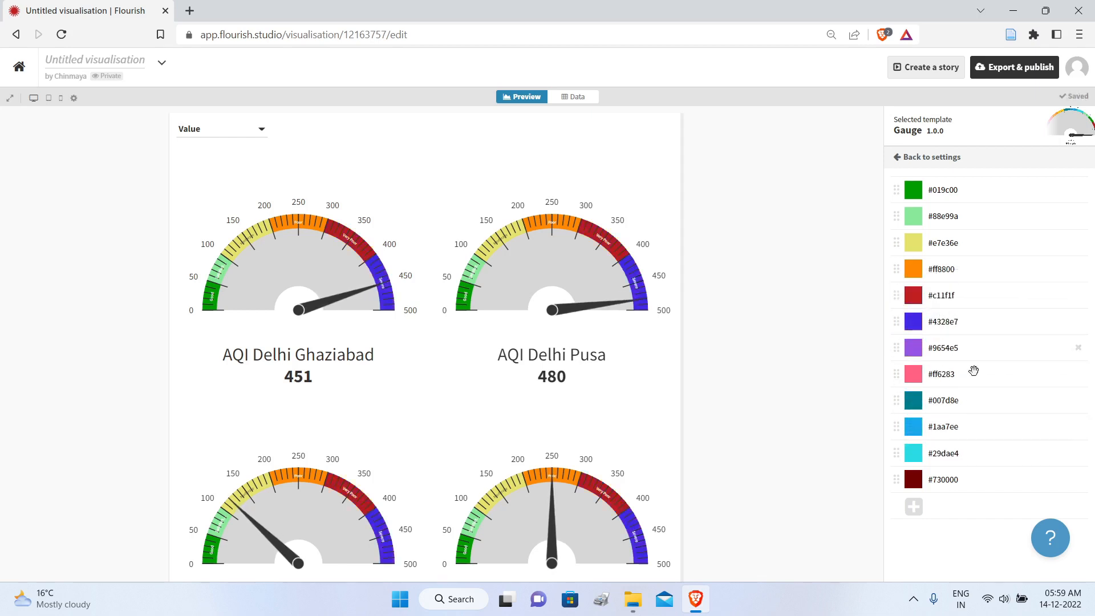
drag(938, 481, 949, 308)
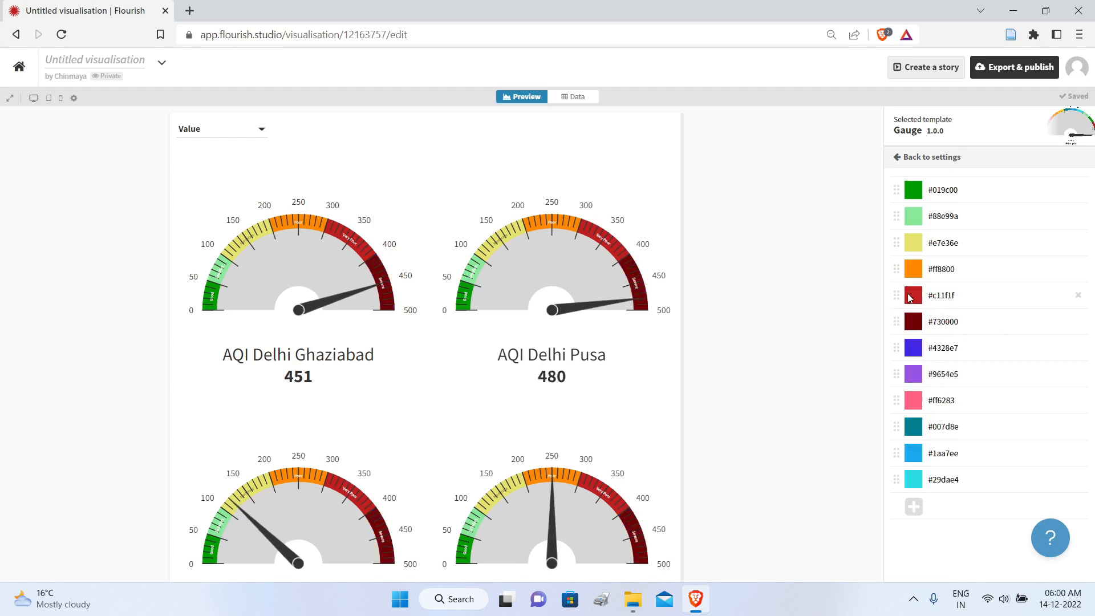
Step: Change the fifth palette colour to bright red #f31212
click(910, 296)
click(1043, 309)
click(914, 300)
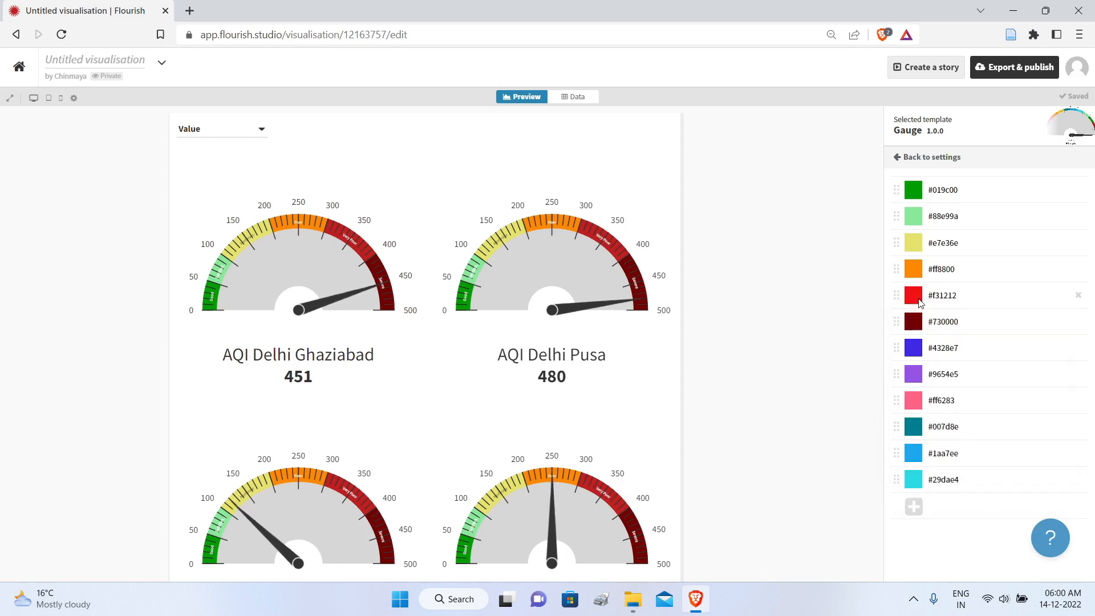
click(953, 293)
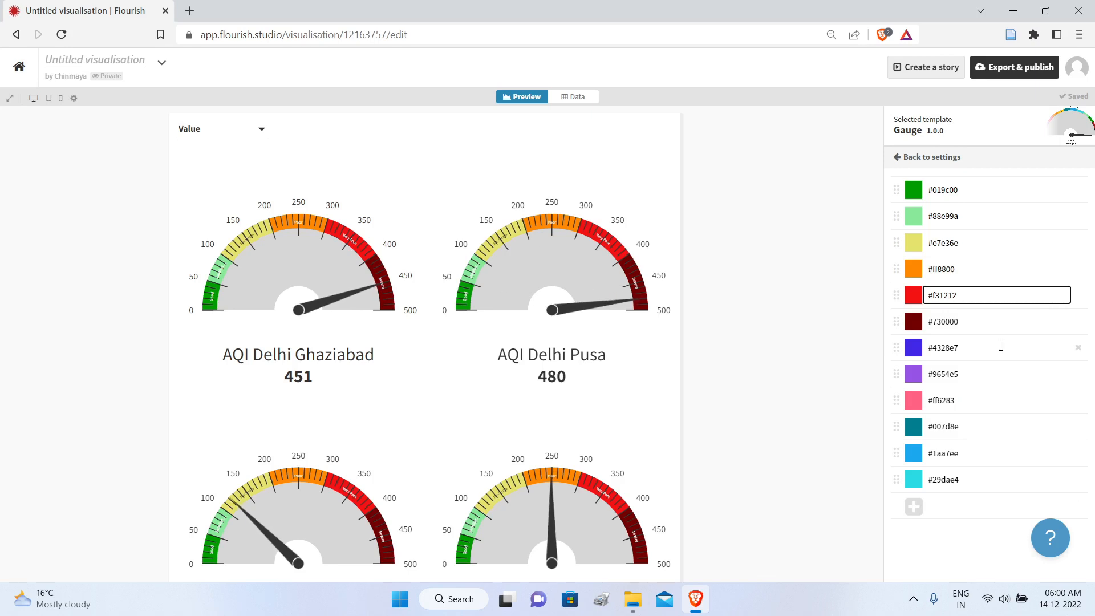
click(914, 512)
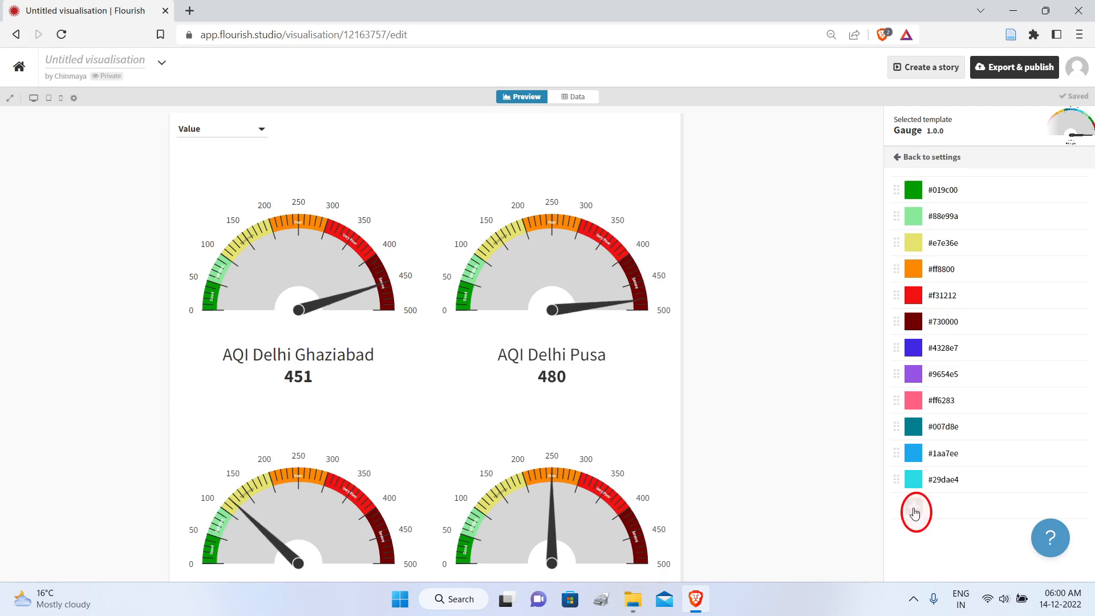
Step: Switch the gauges to the Historical Best data, look over the Delhi and Mumbai gauges, and switch back to Value
click(261, 130)
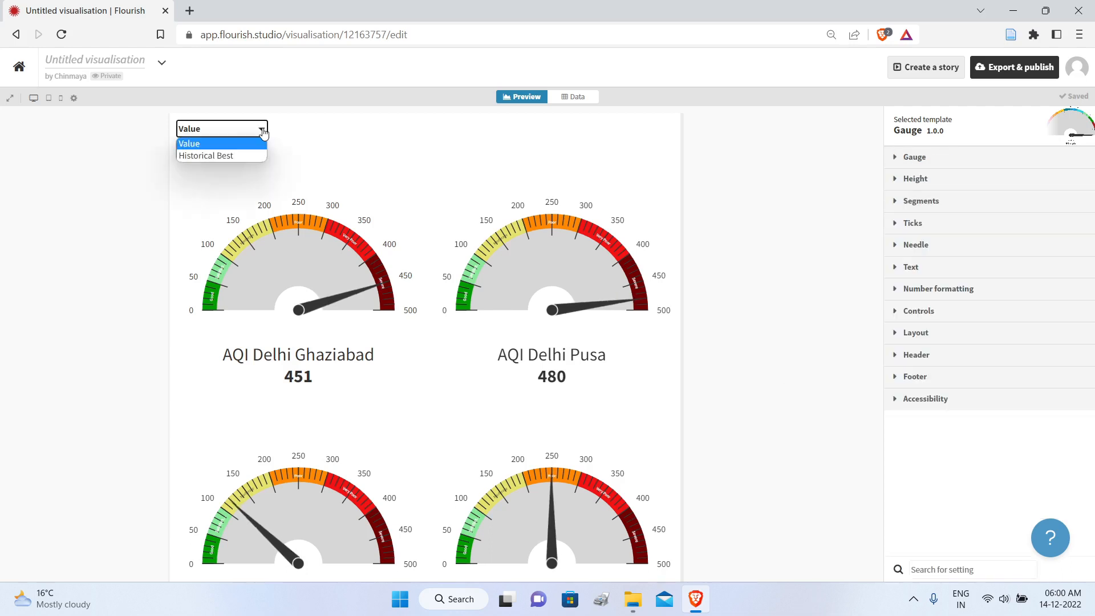
click(298, 137)
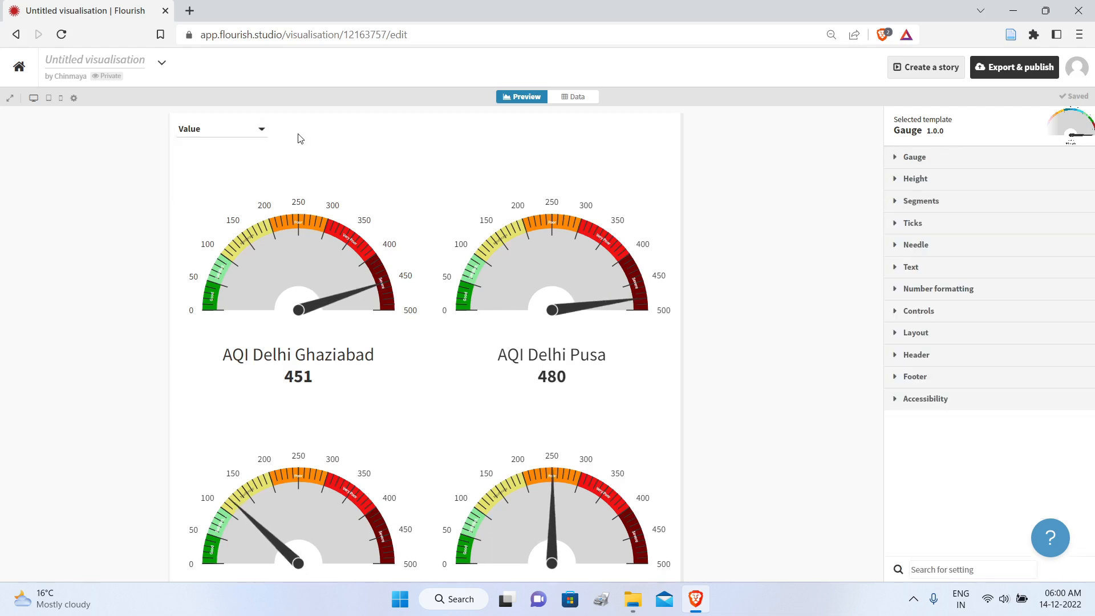
click(262, 131)
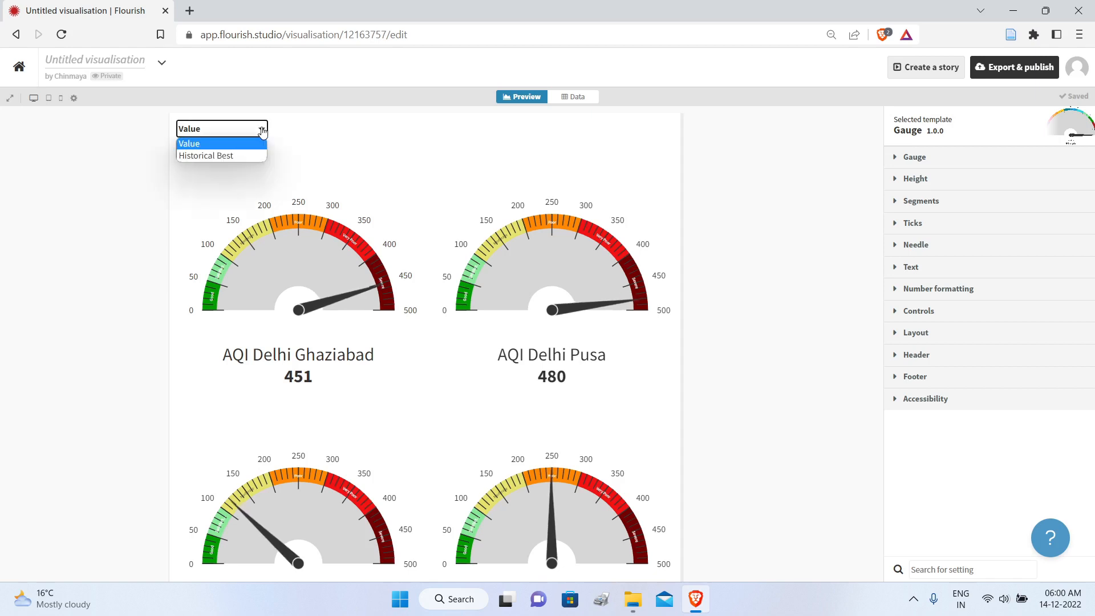
click(219, 155)
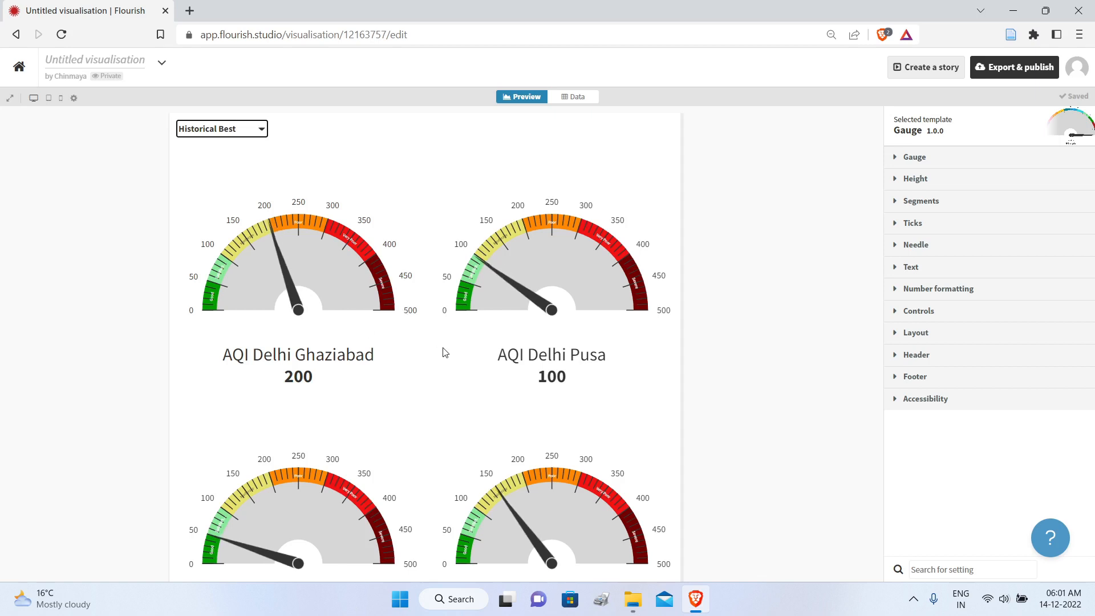
scroll(771, 319, down, 1)
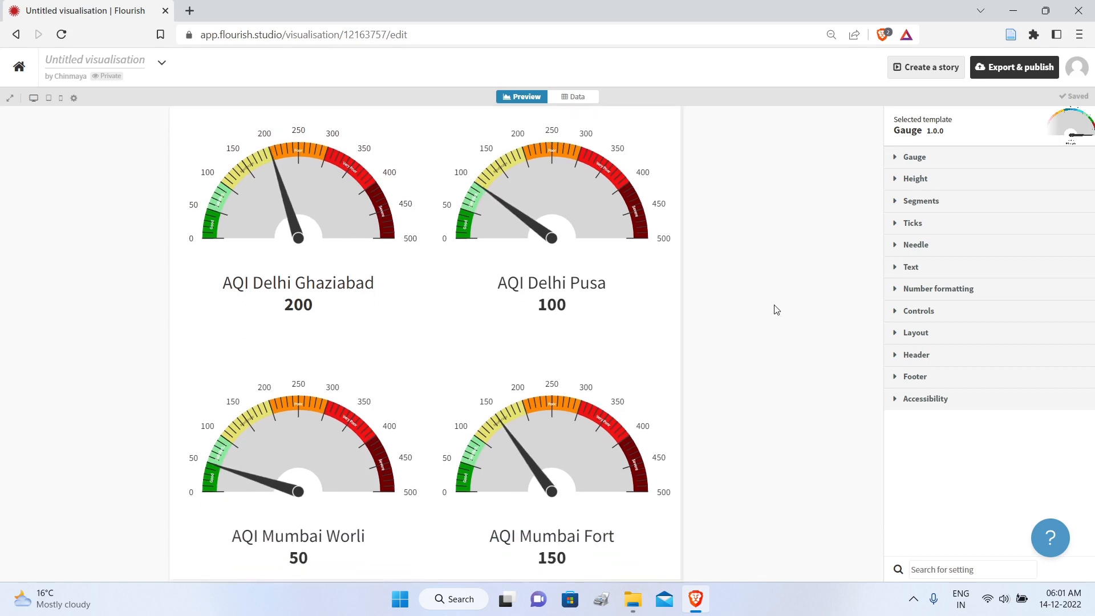
scroll(272, 134, up, 1)
click(256, 129)
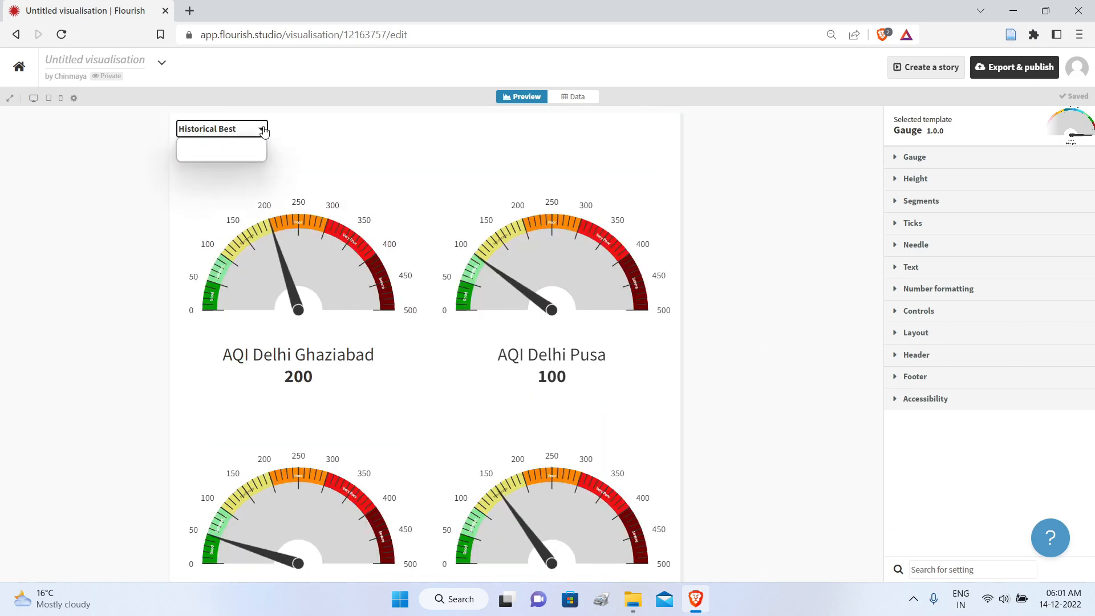
click(227, 141)
scroll(721, 212, down, 1)
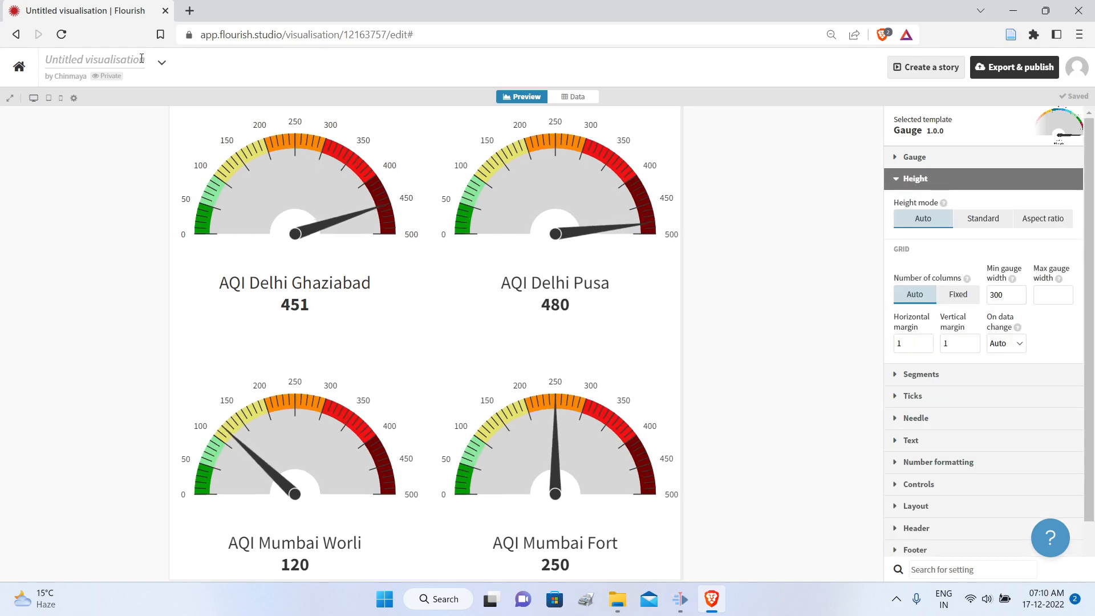
Step: Rename the visualisation as AQI and publish it for sharing and embedding
click(129, 60)
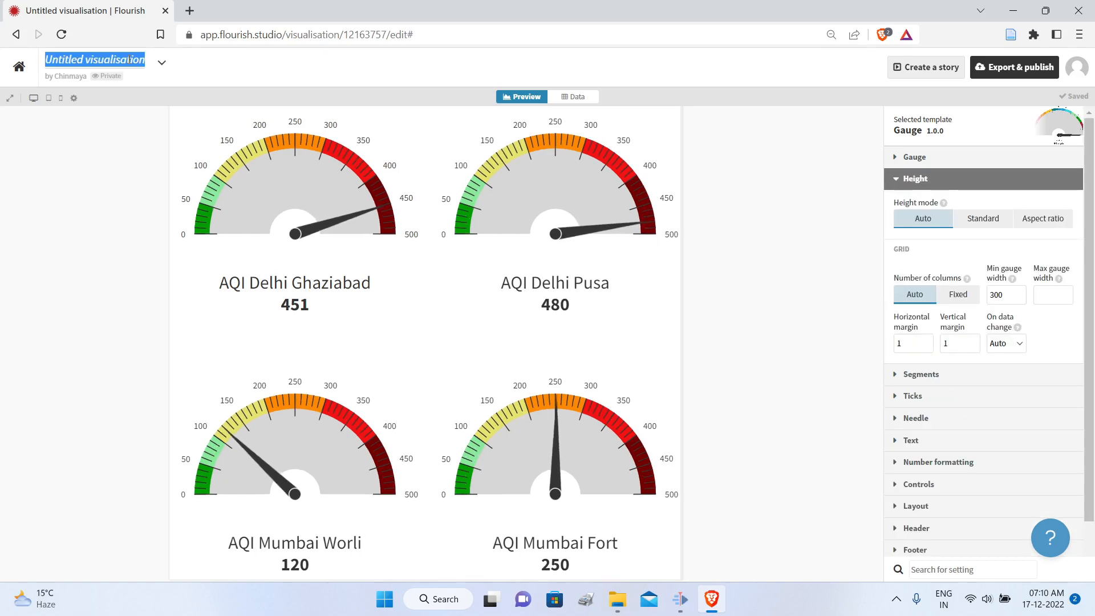
text(AQI)
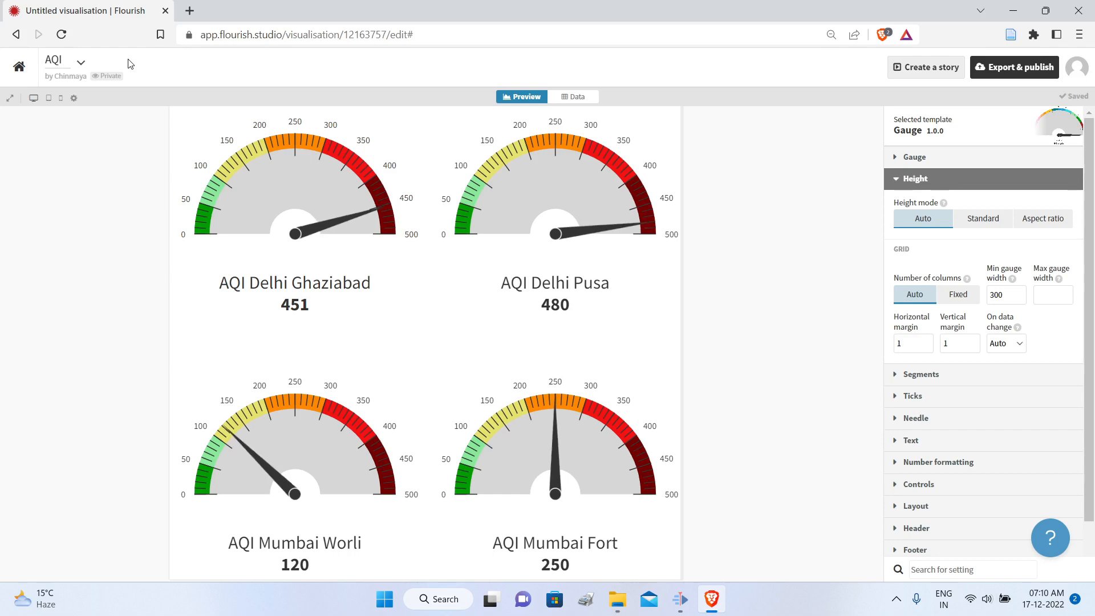
click(996, 66)
click(932, 129)
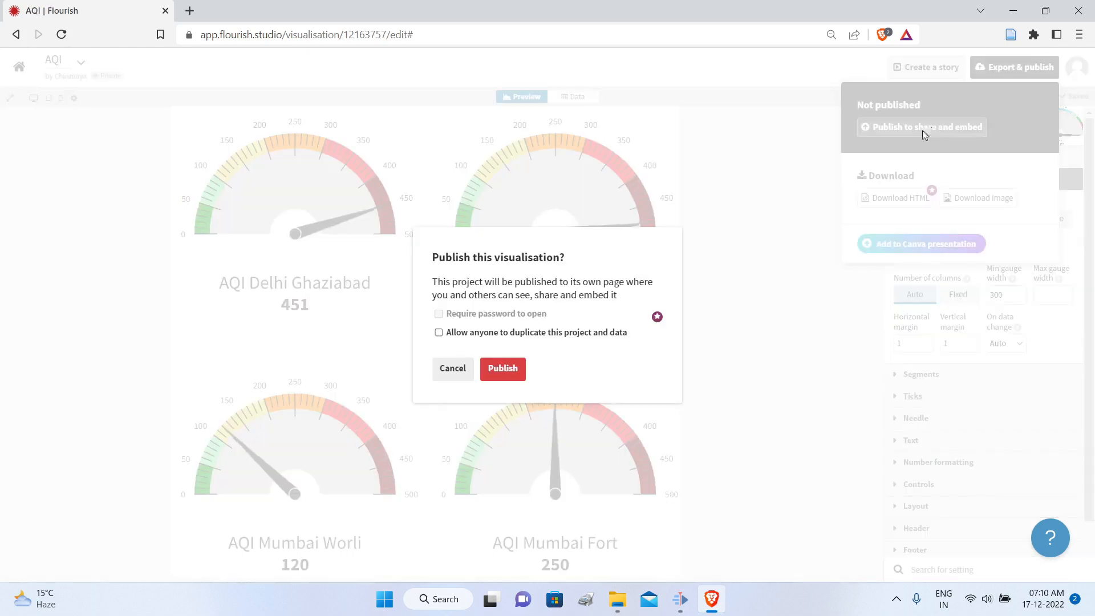
click(498, 370)
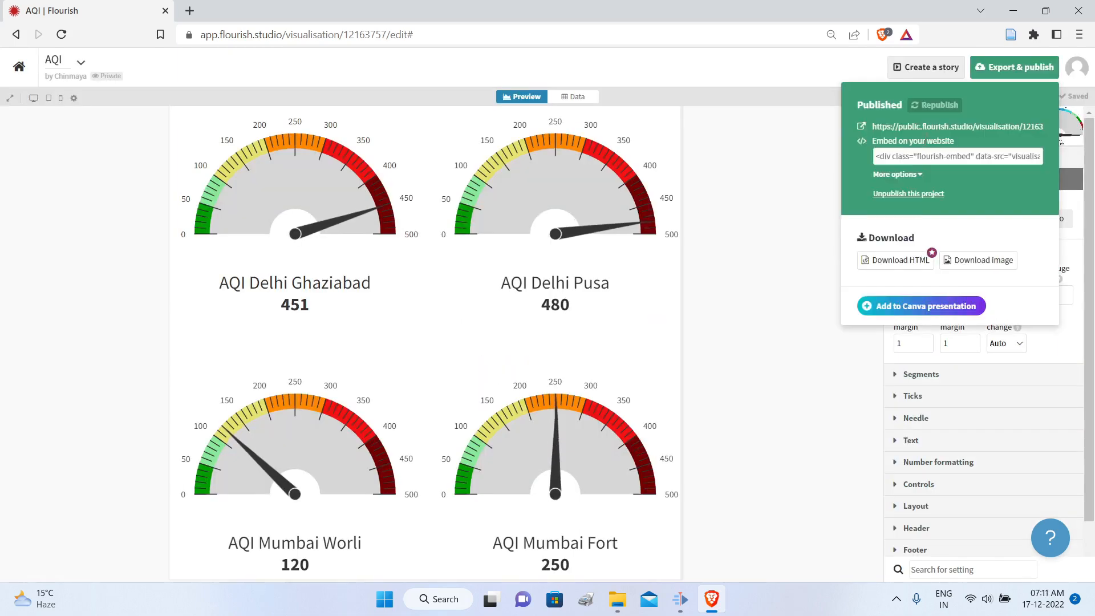